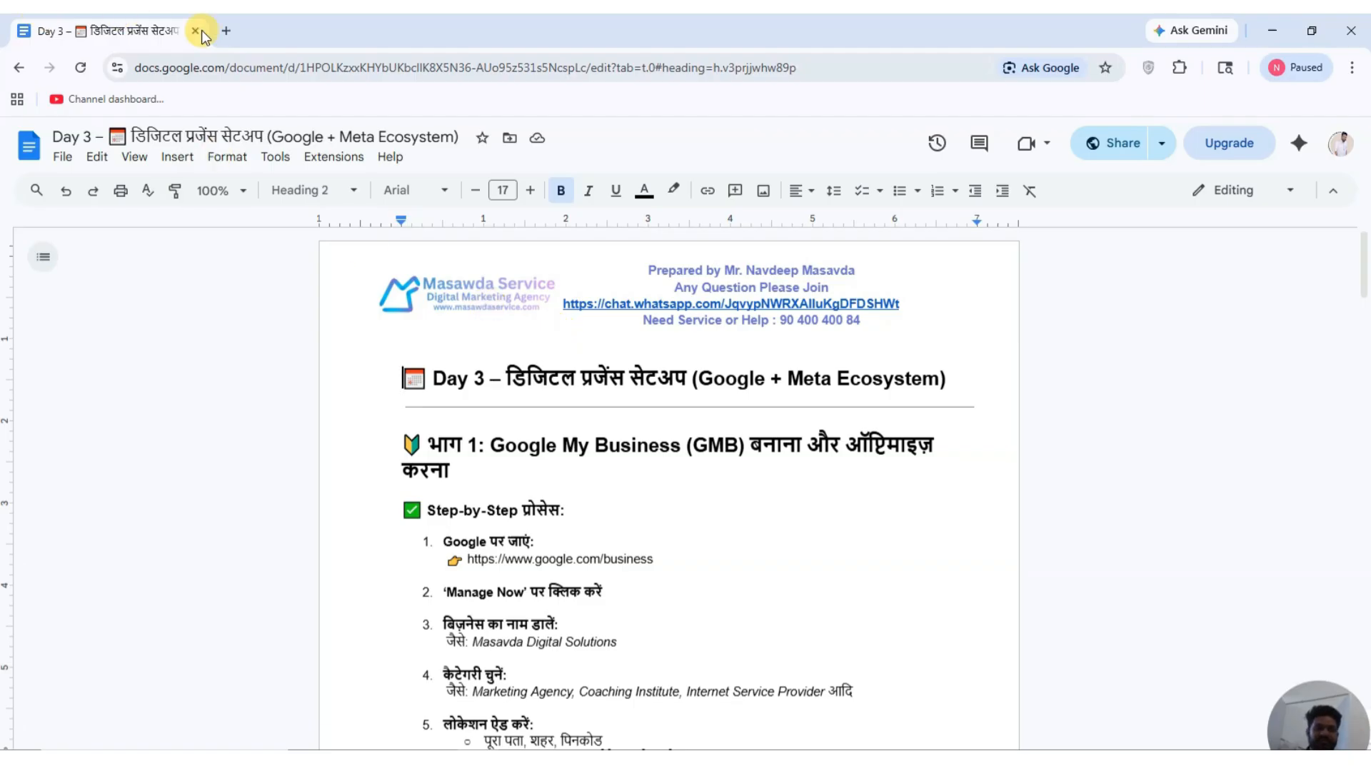
Open a new Chrome tab beside the Day 3 Google Docs document.
left_click(229, 30)
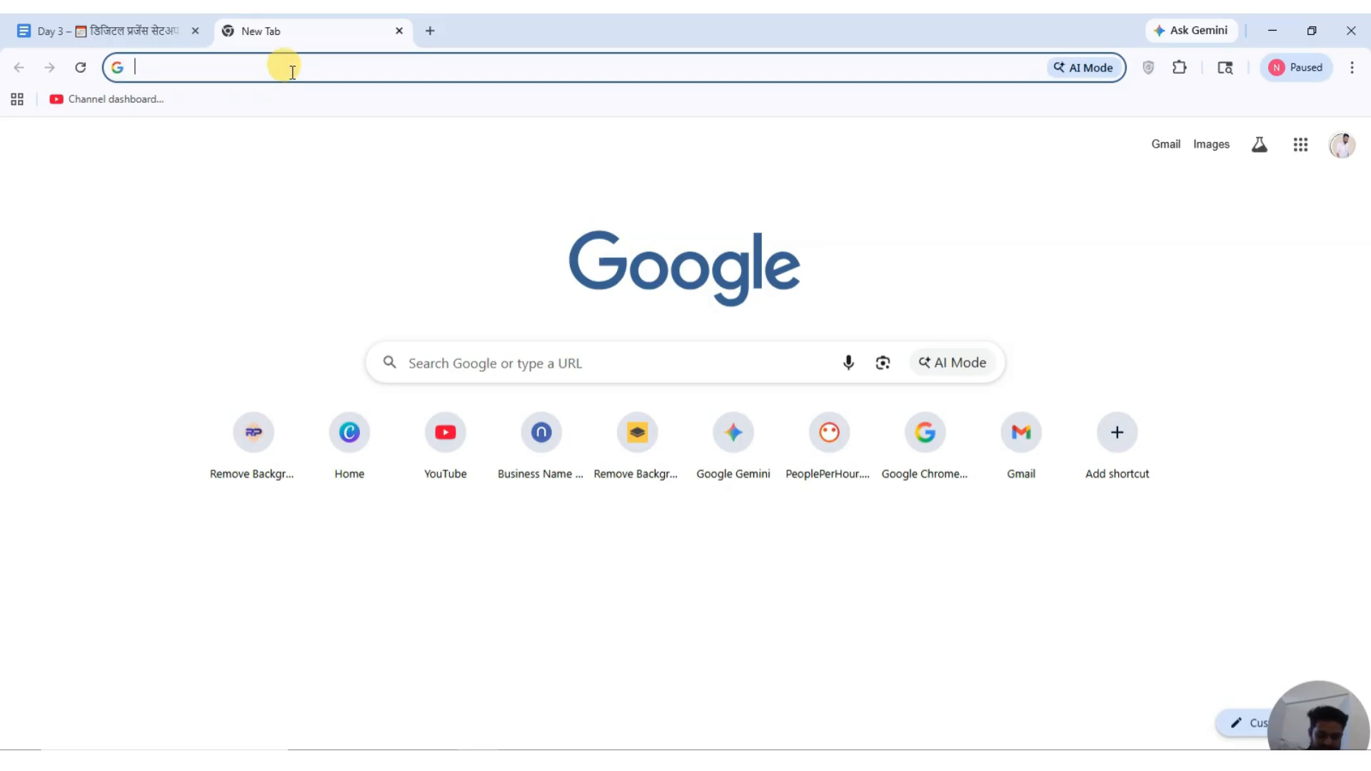
Search for 'goole my business' and open the Google Business Profile result.
type("goole m")
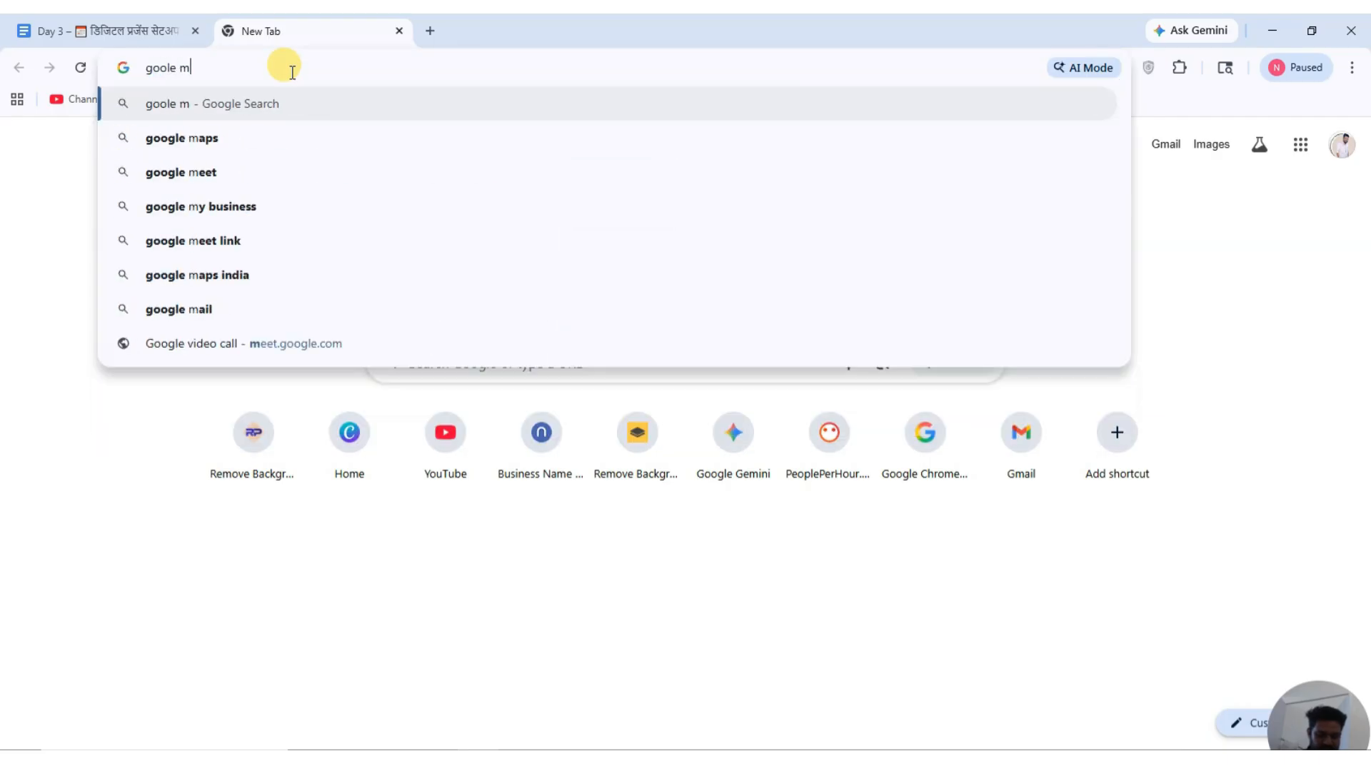
type("y busin")
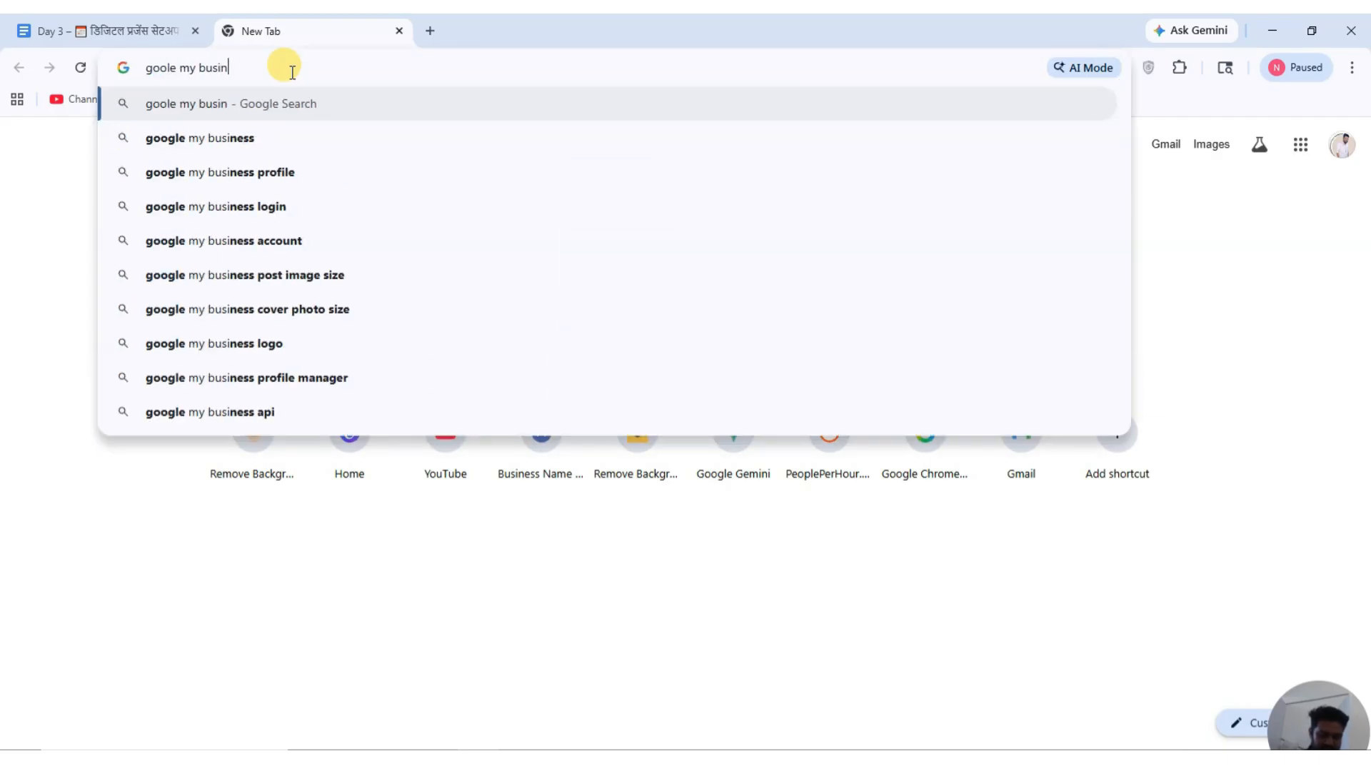
type("ess")
key("Return")
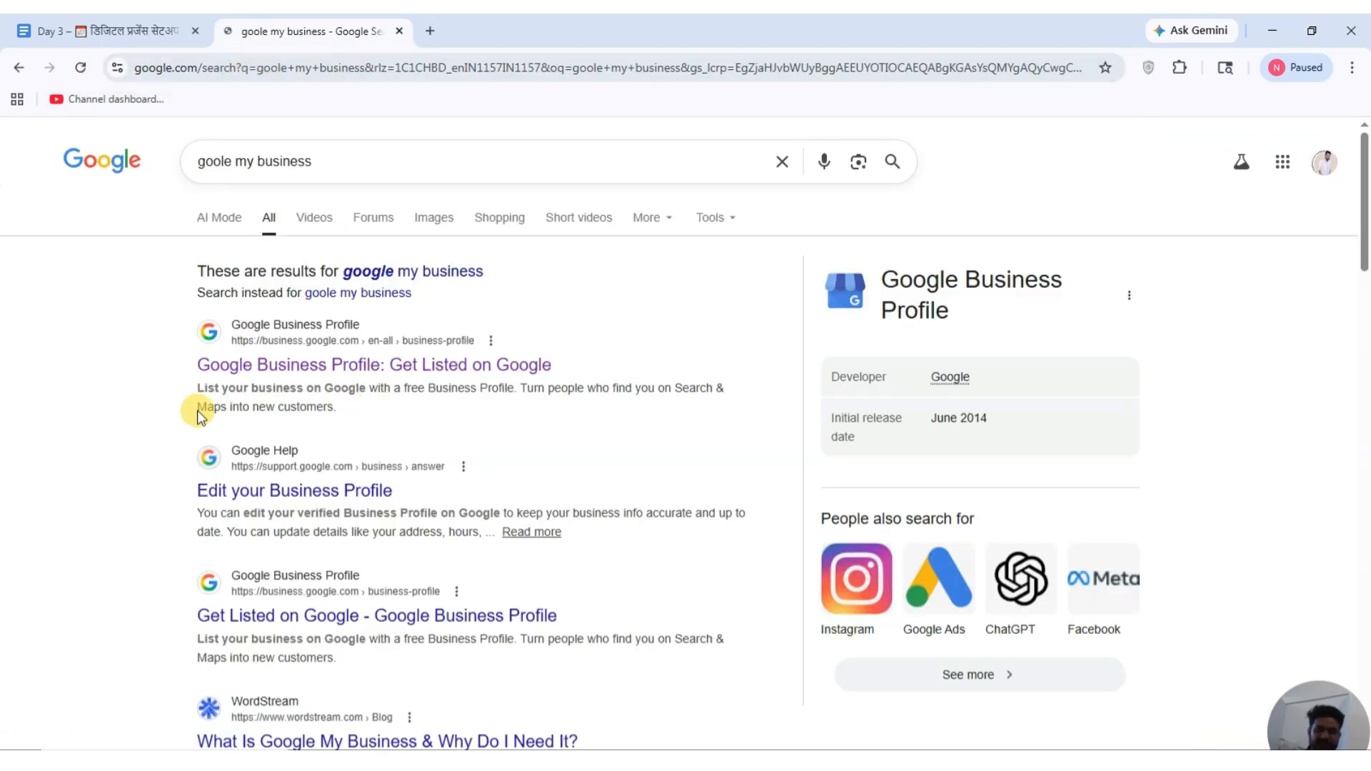
left_click(287, 367)
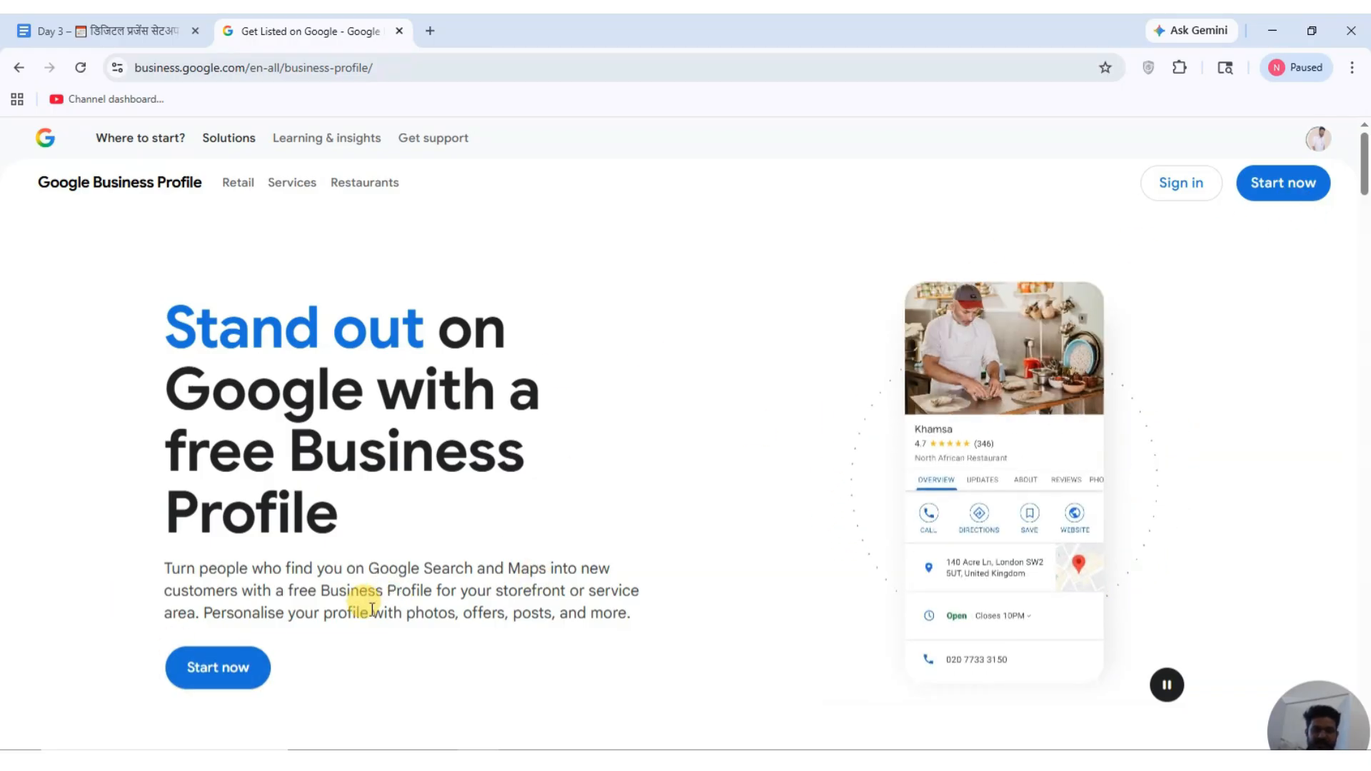
Create a new business profile named 'Marketech Advertisement Agency', correcting the typo, and continue.
left_click(208, 672)
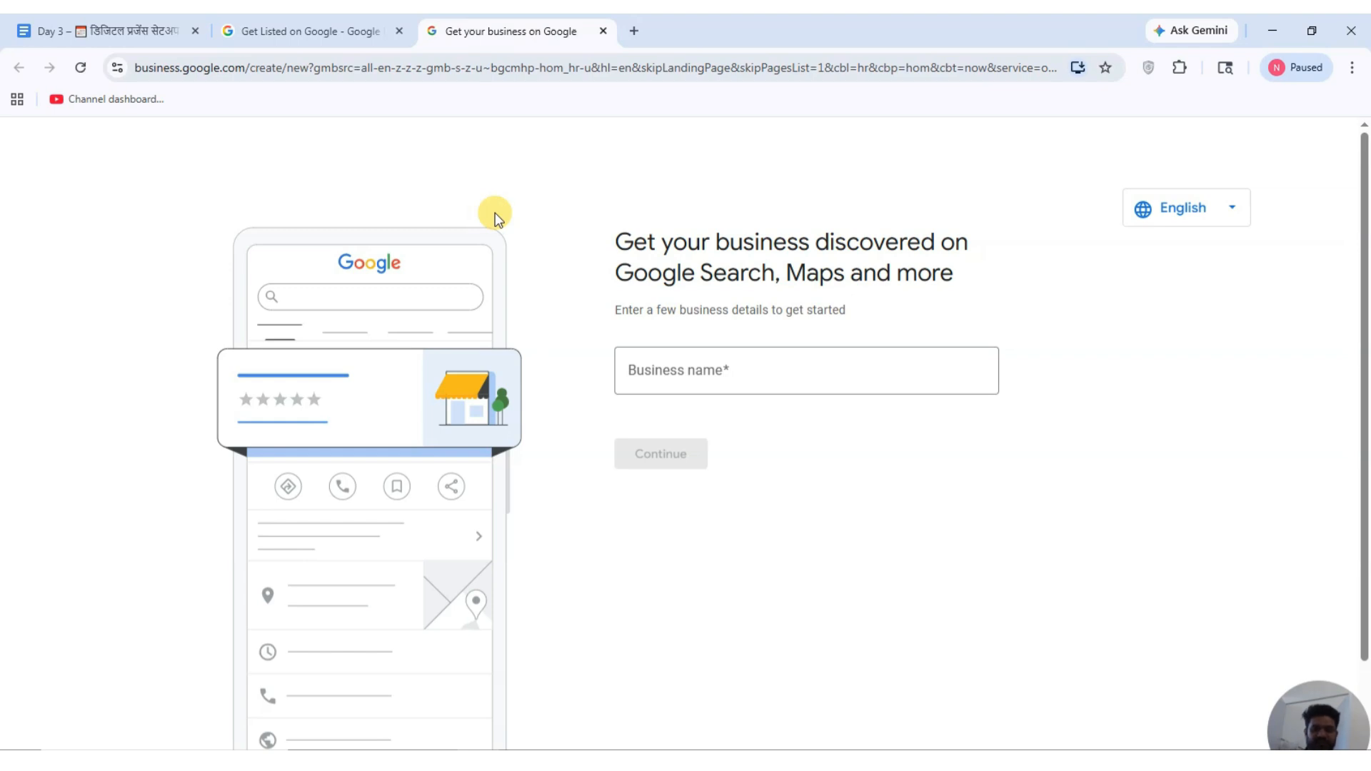
left_click(718, 365)
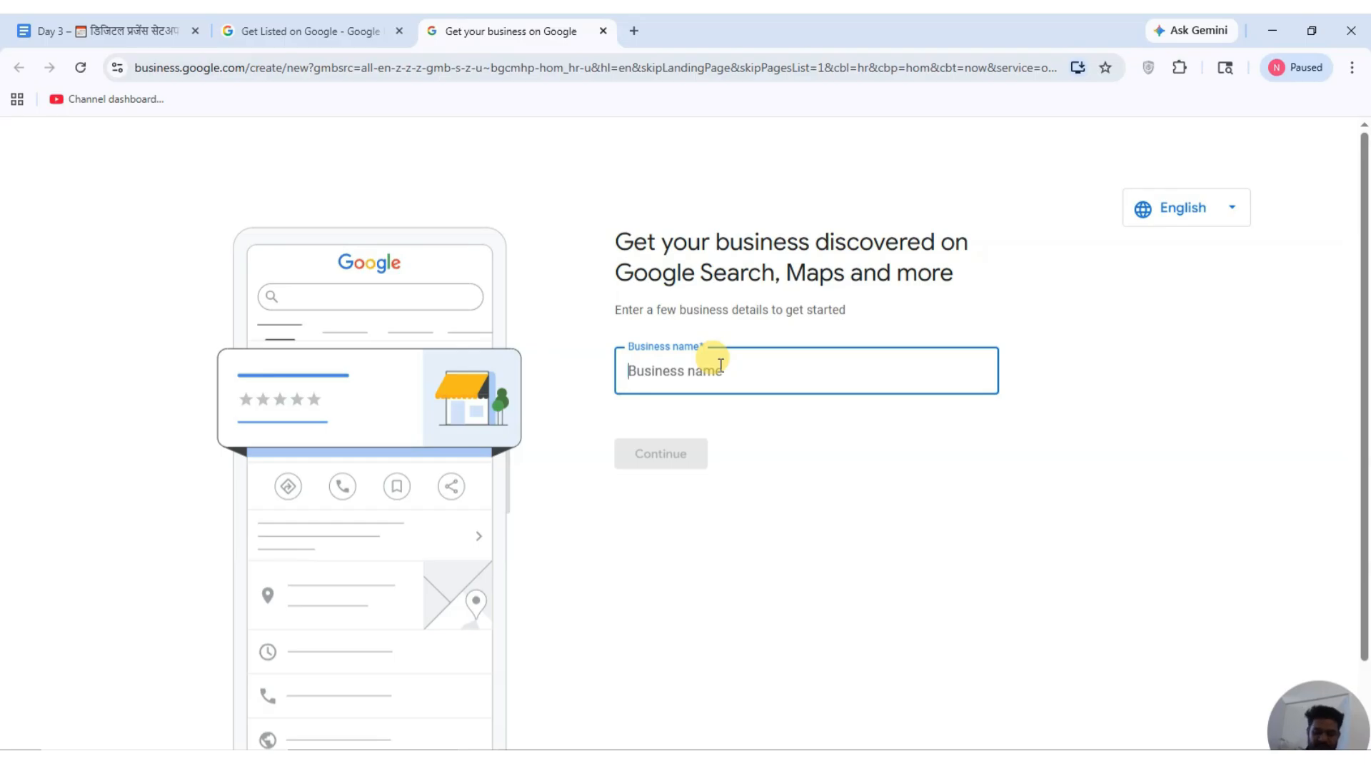
type("Marketech Adertisement Agency")
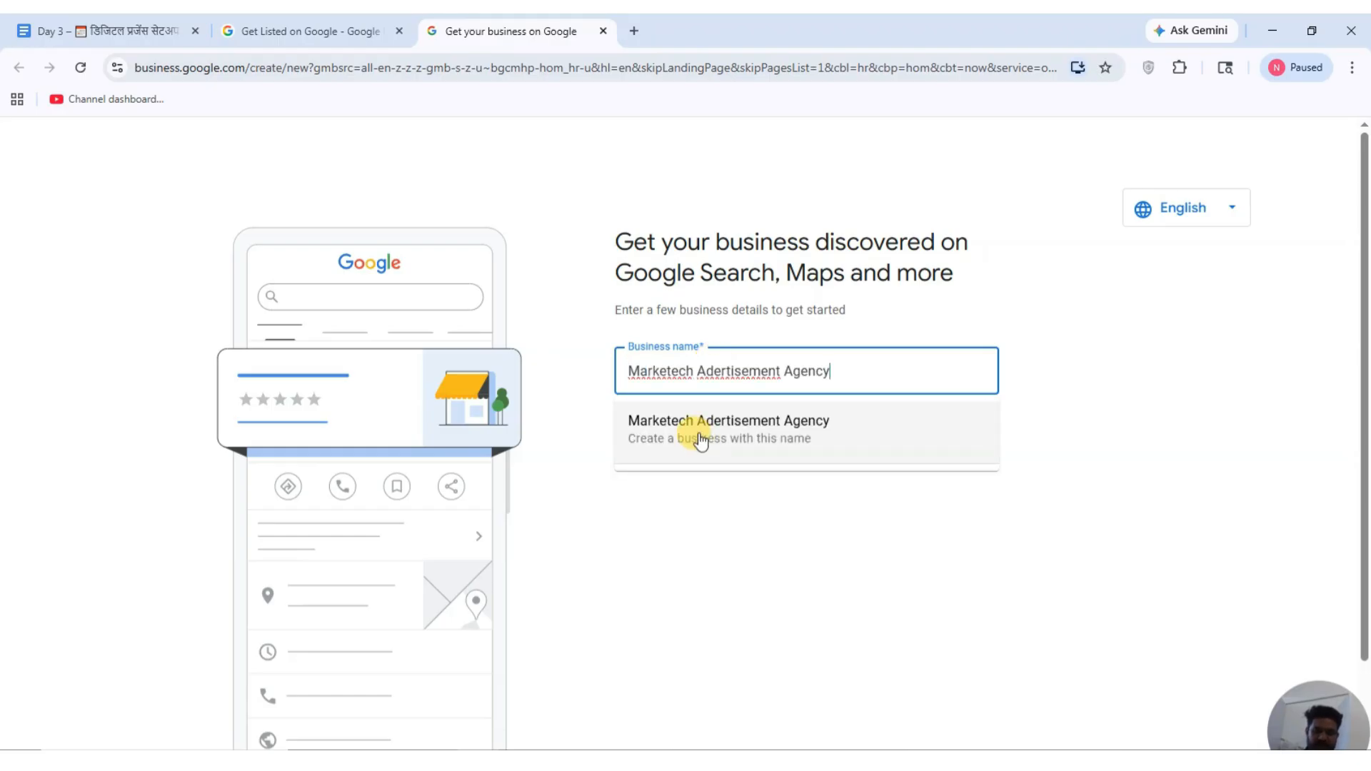
left_click(712, 371)
type("v")
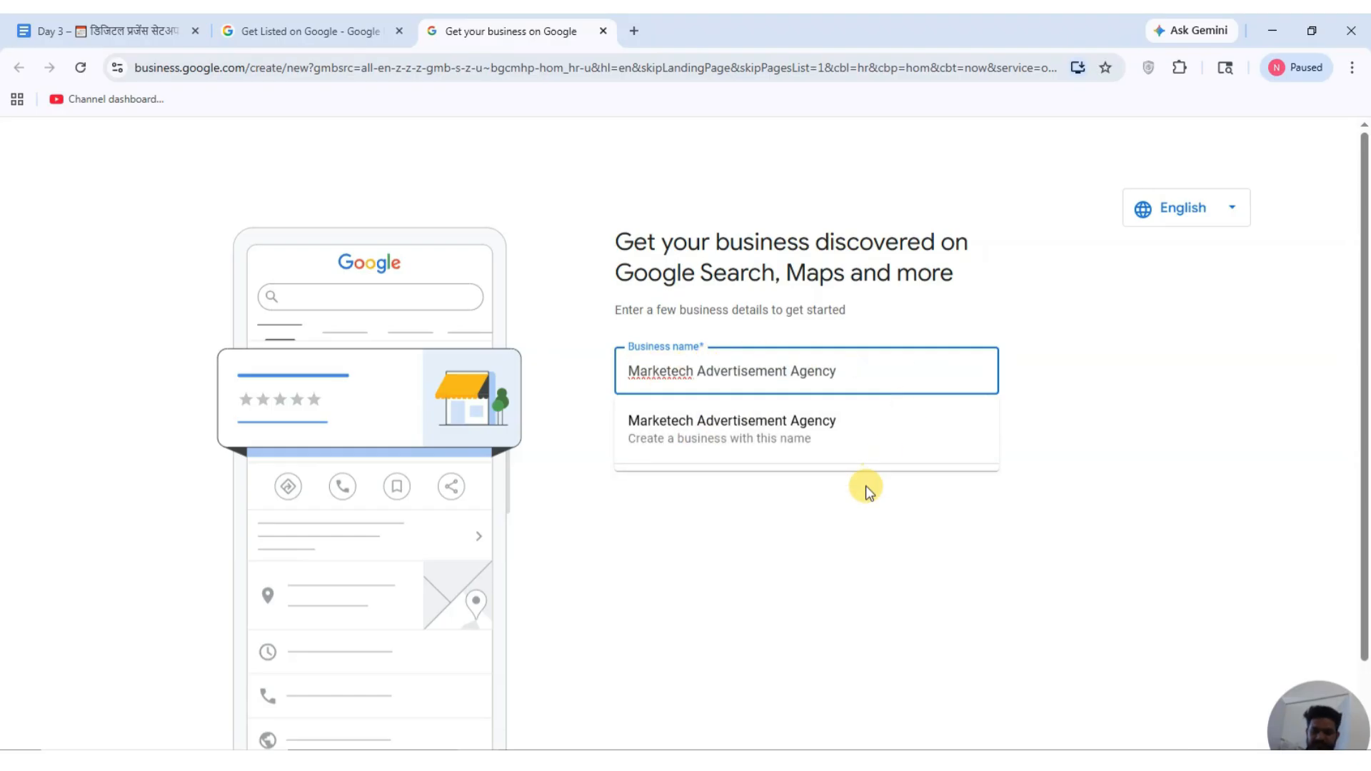
left_click(785, 432)
left_click(649, 462)
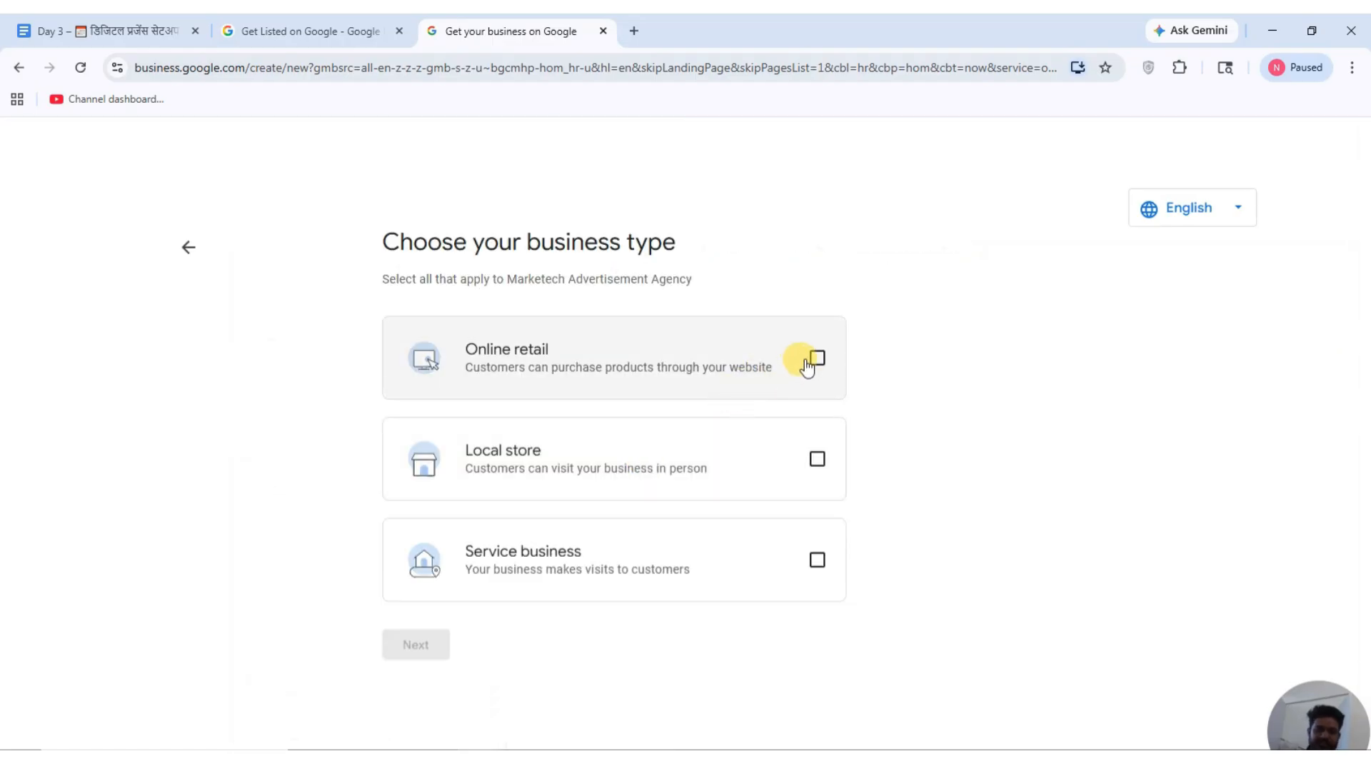
Mark the business type as online retail, local store and service business.
left_click(808, 366)
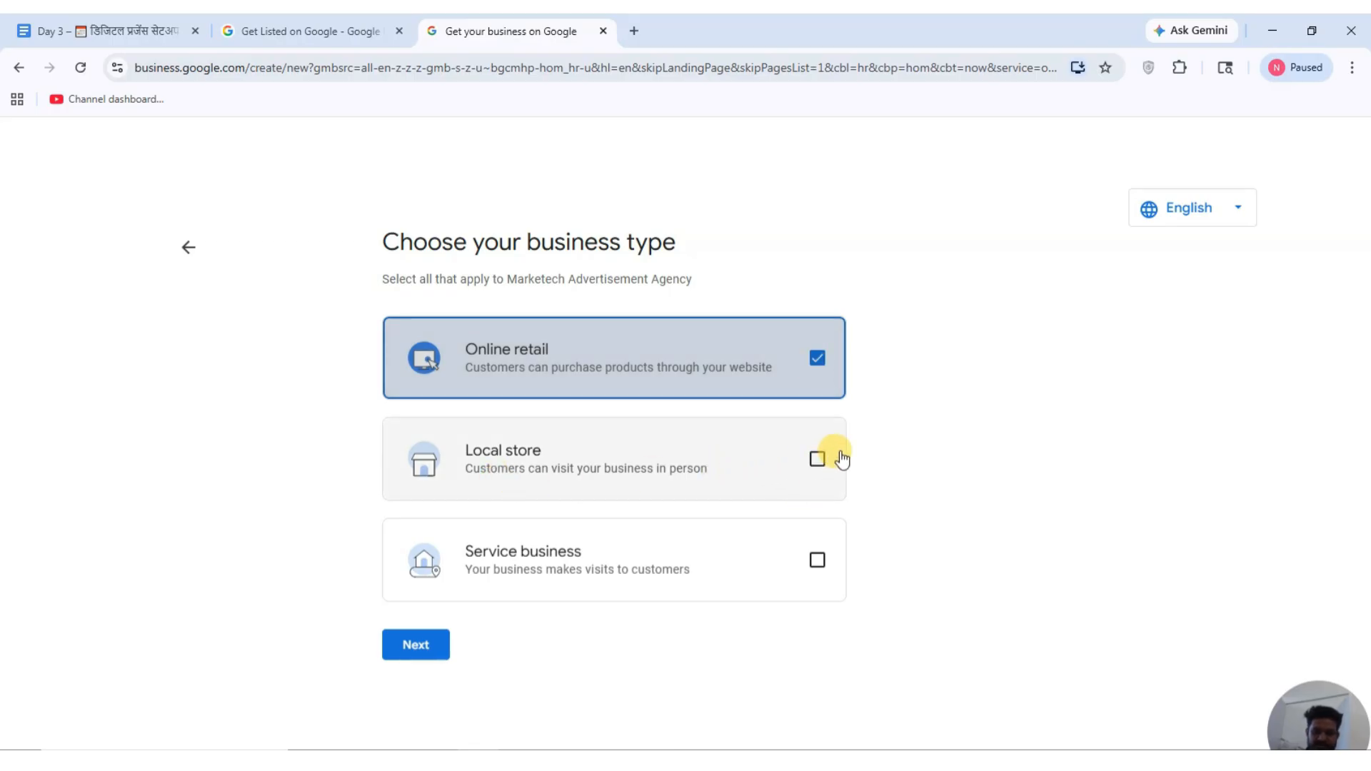
left_click(821, 460)
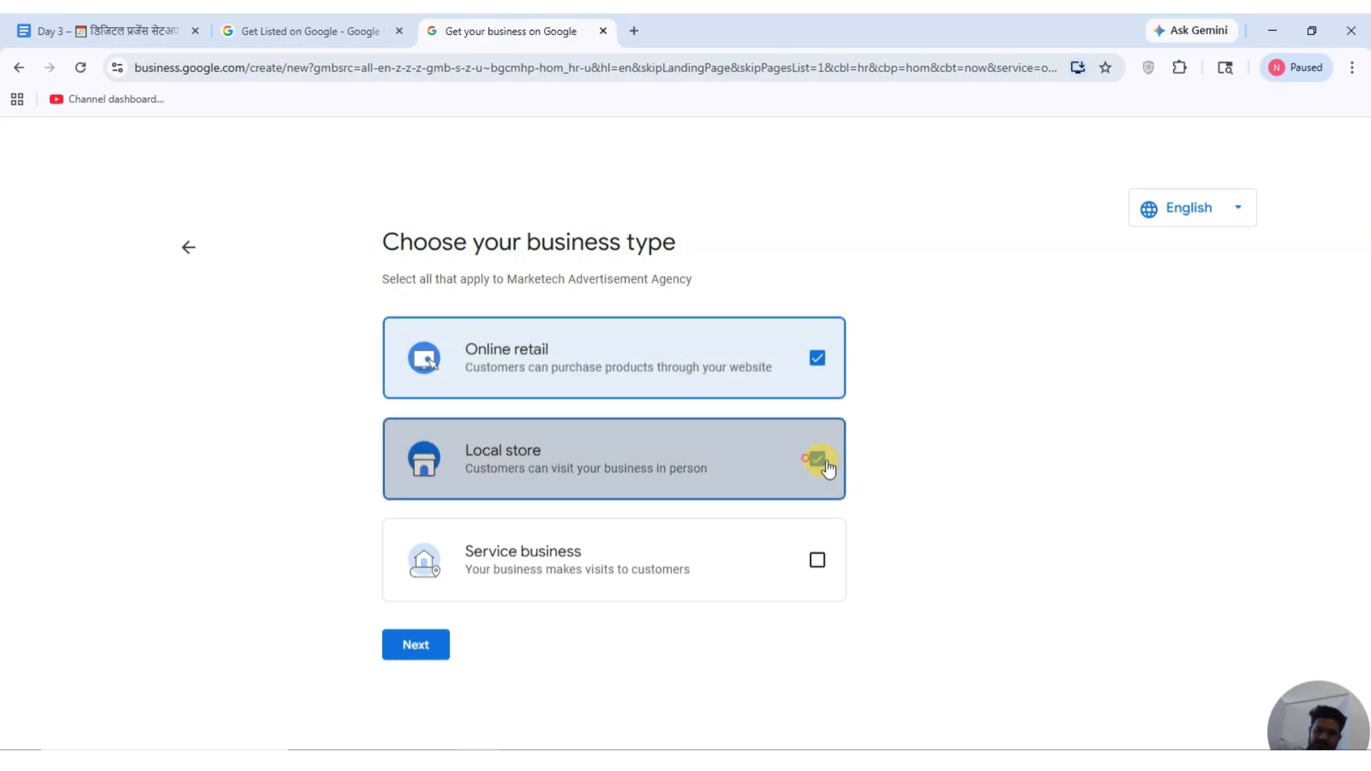
left_click(821, 558)
left_click(814, 357)
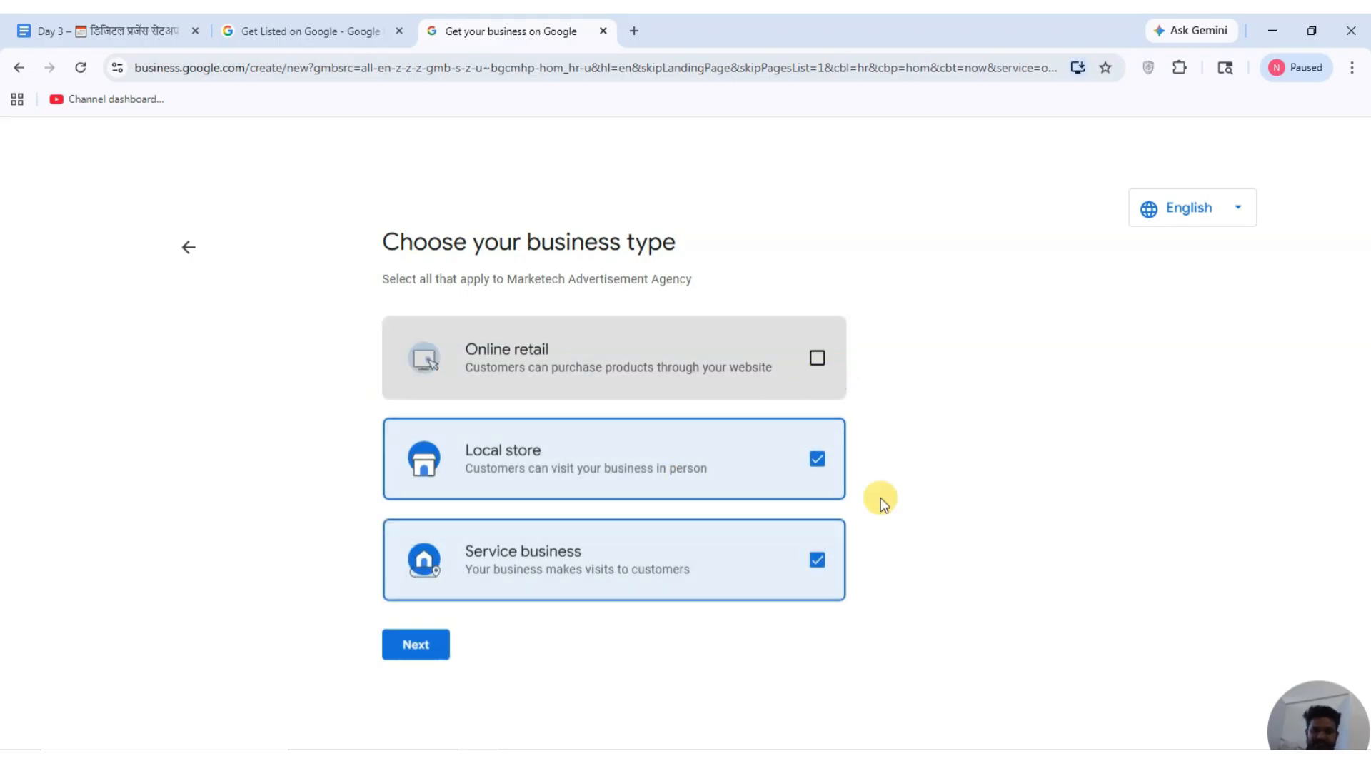
left_click(817, 359)
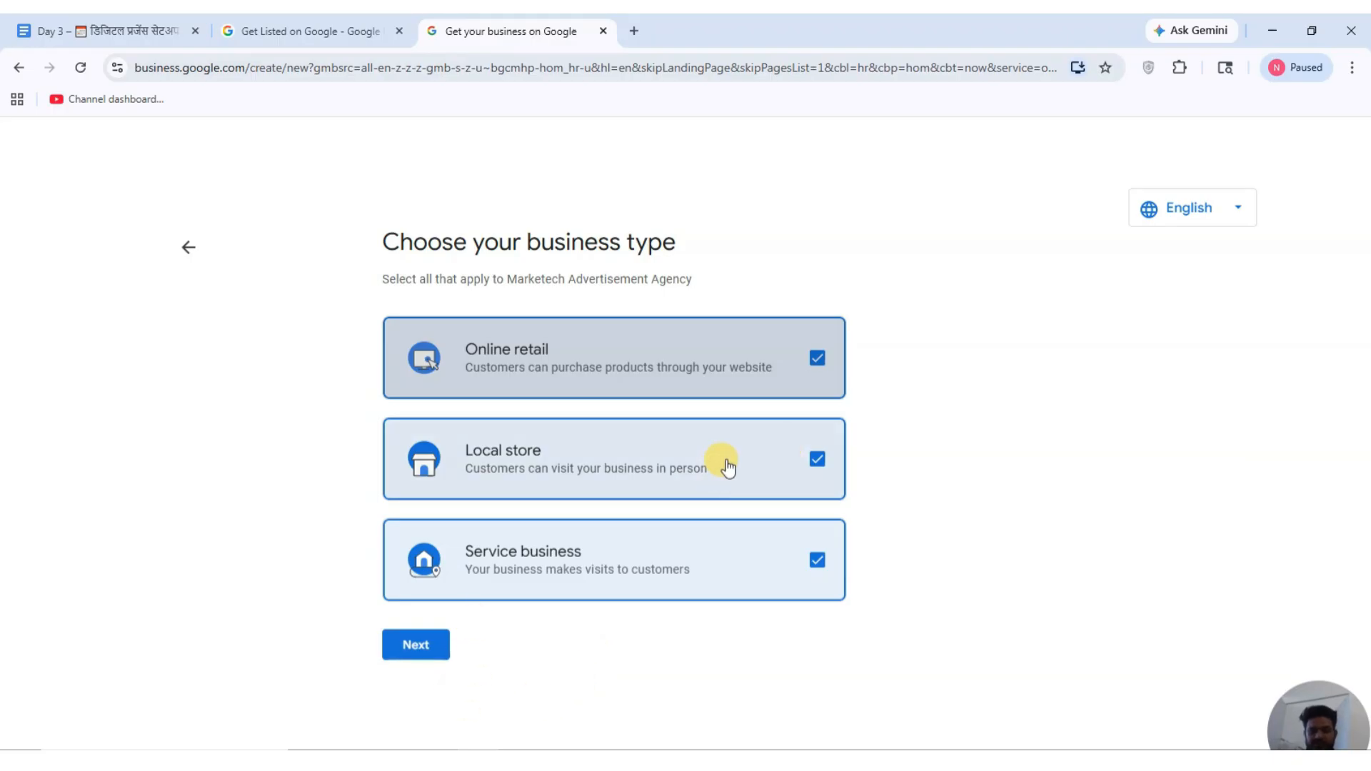
left_click(418, 647)
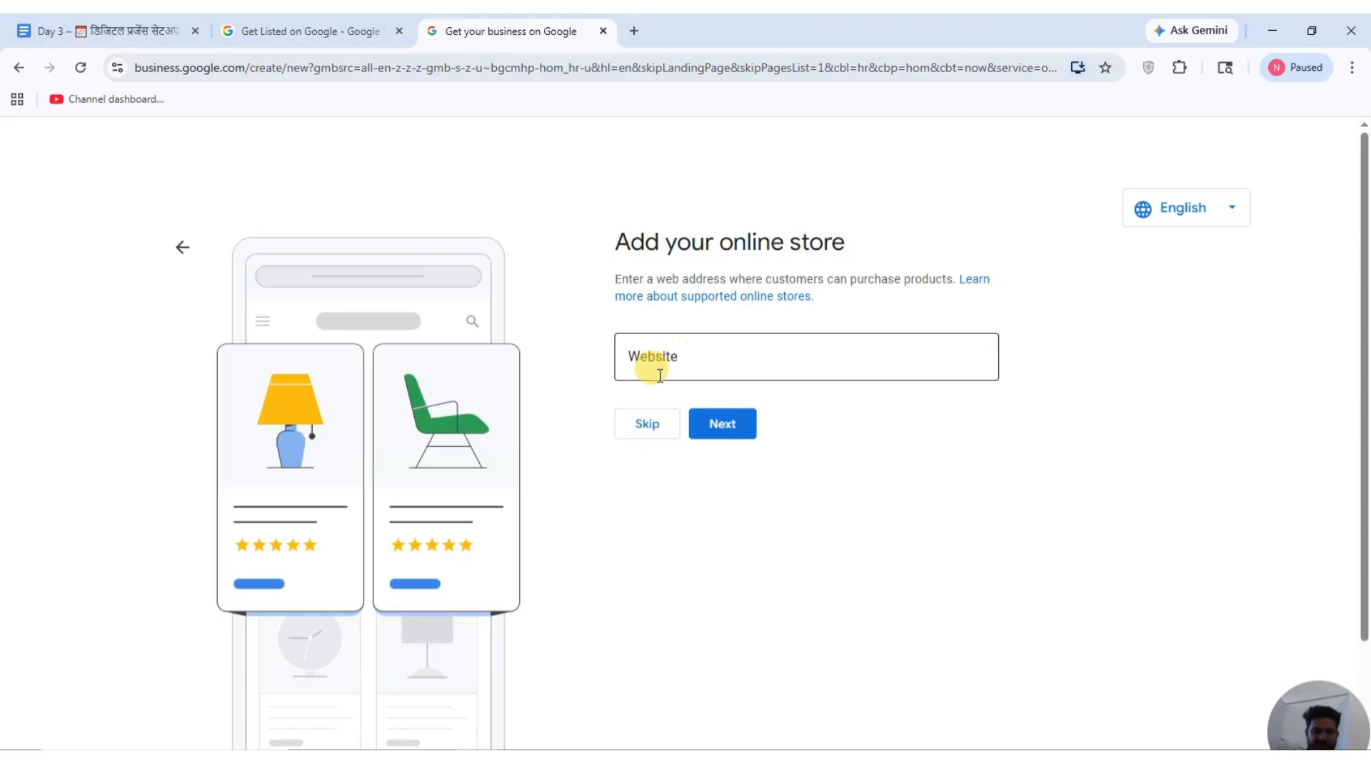
Skip the website and set the business category to Marketing agency.
left_click(637, 424)
left_click(698, 363)
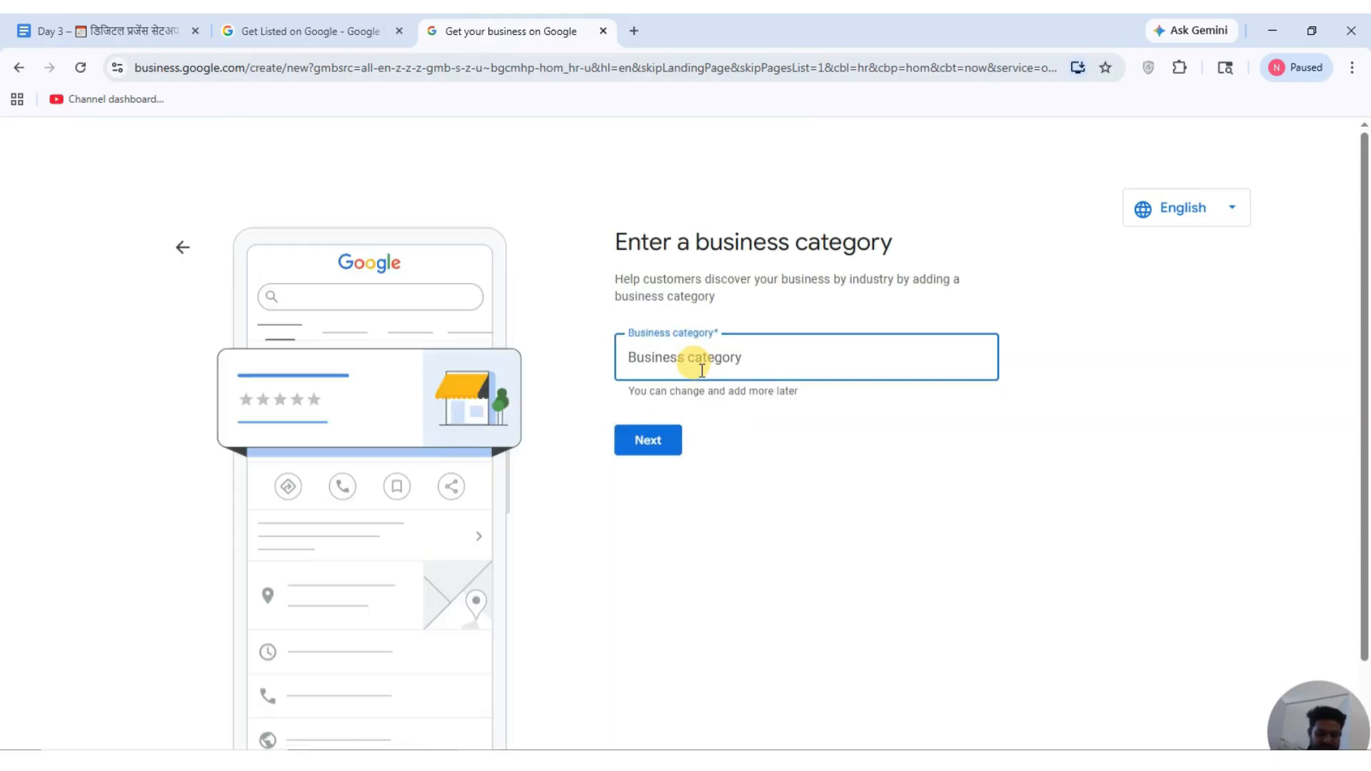
type("marketing")
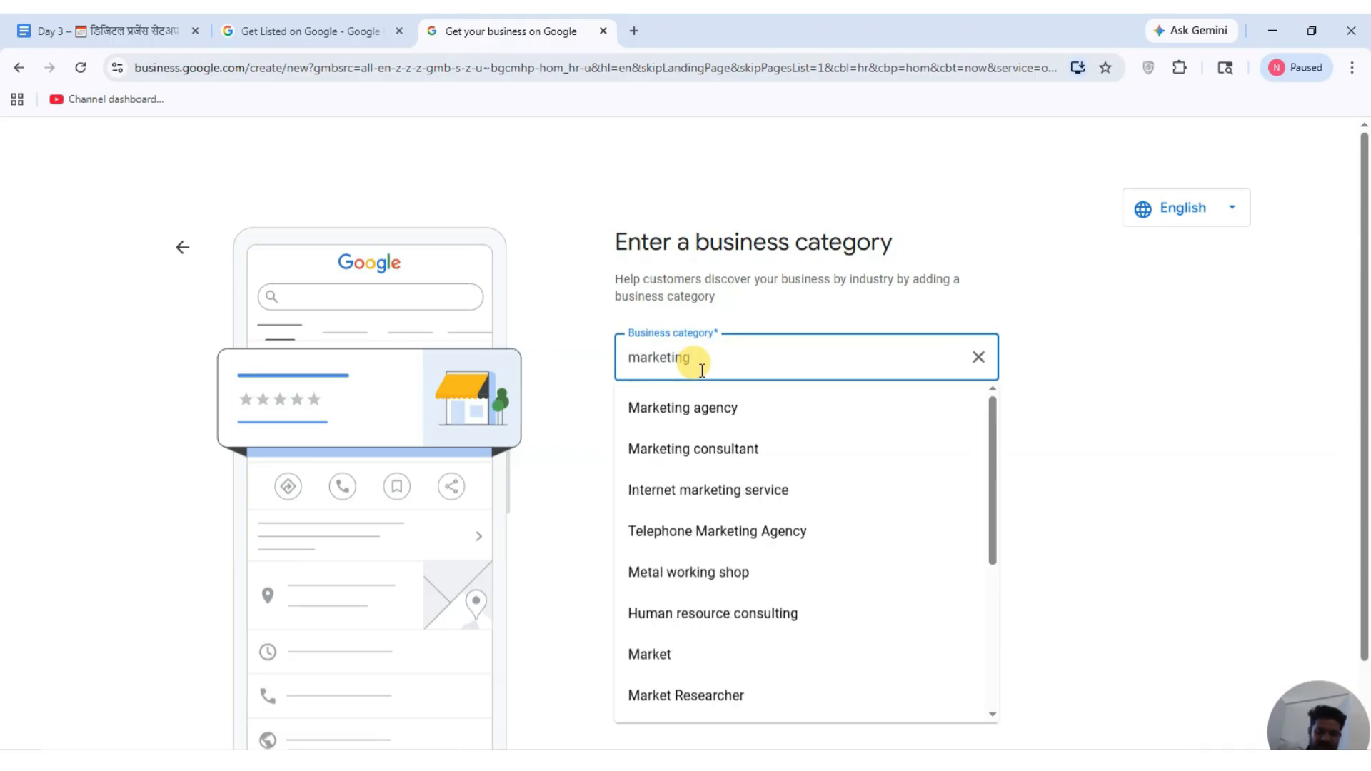
left_click(691, 414)
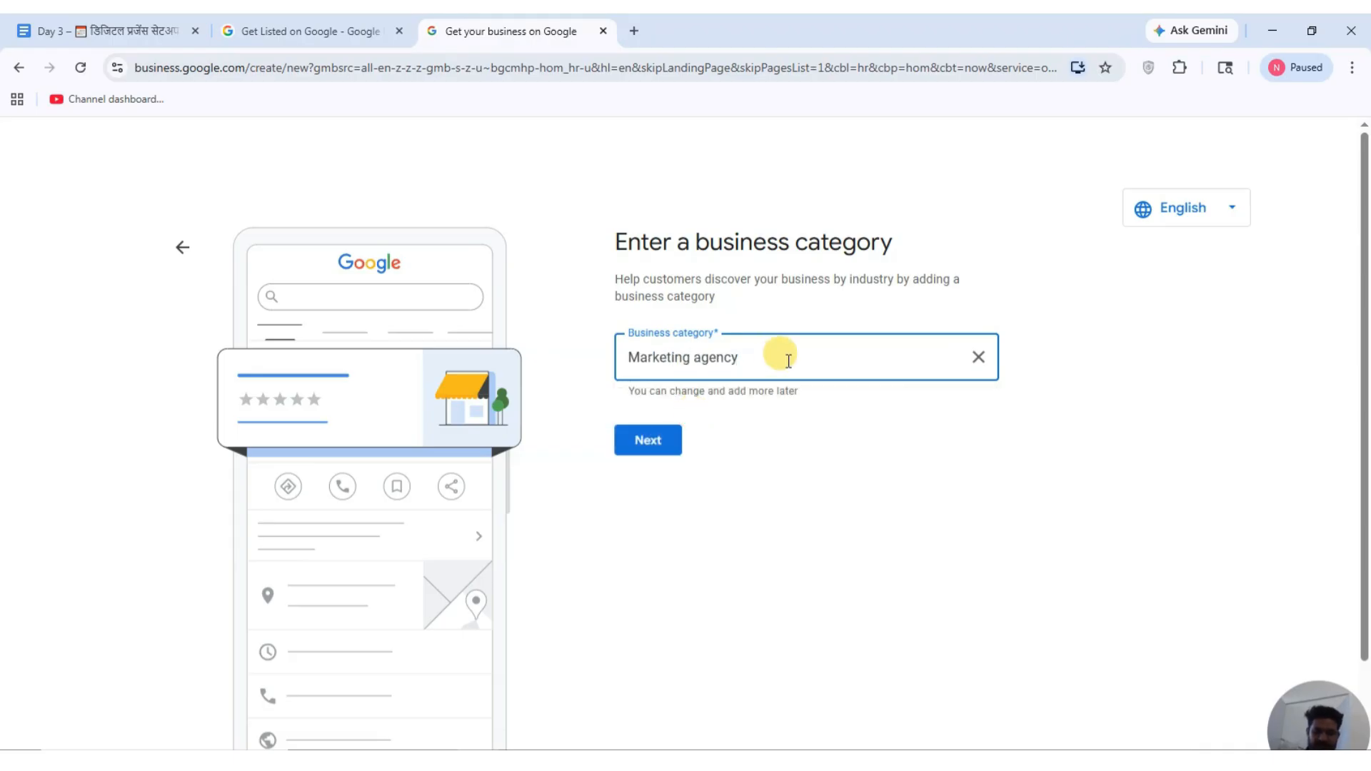
left_click(647, 441)
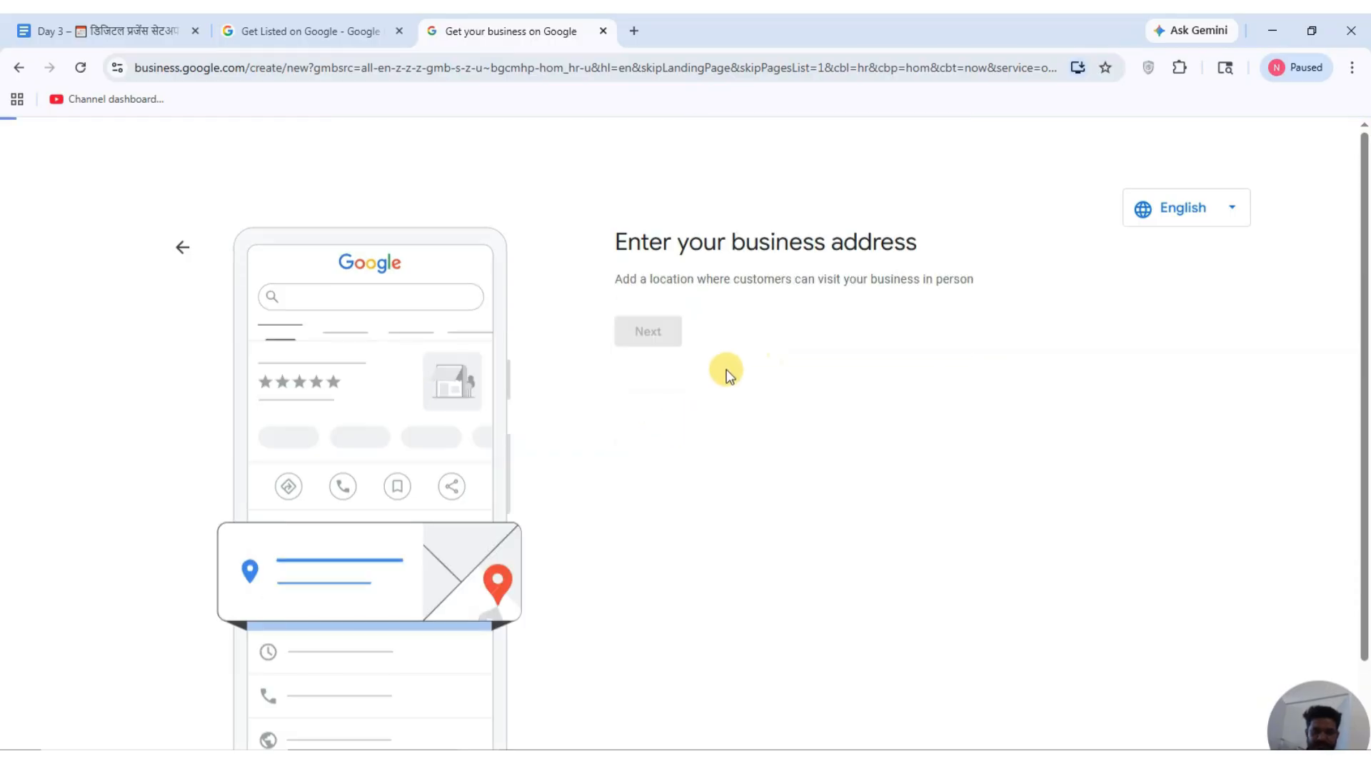
Enter the business address with pincode 384002 and state Gujarat, then submit it.
left_click(680, 419)
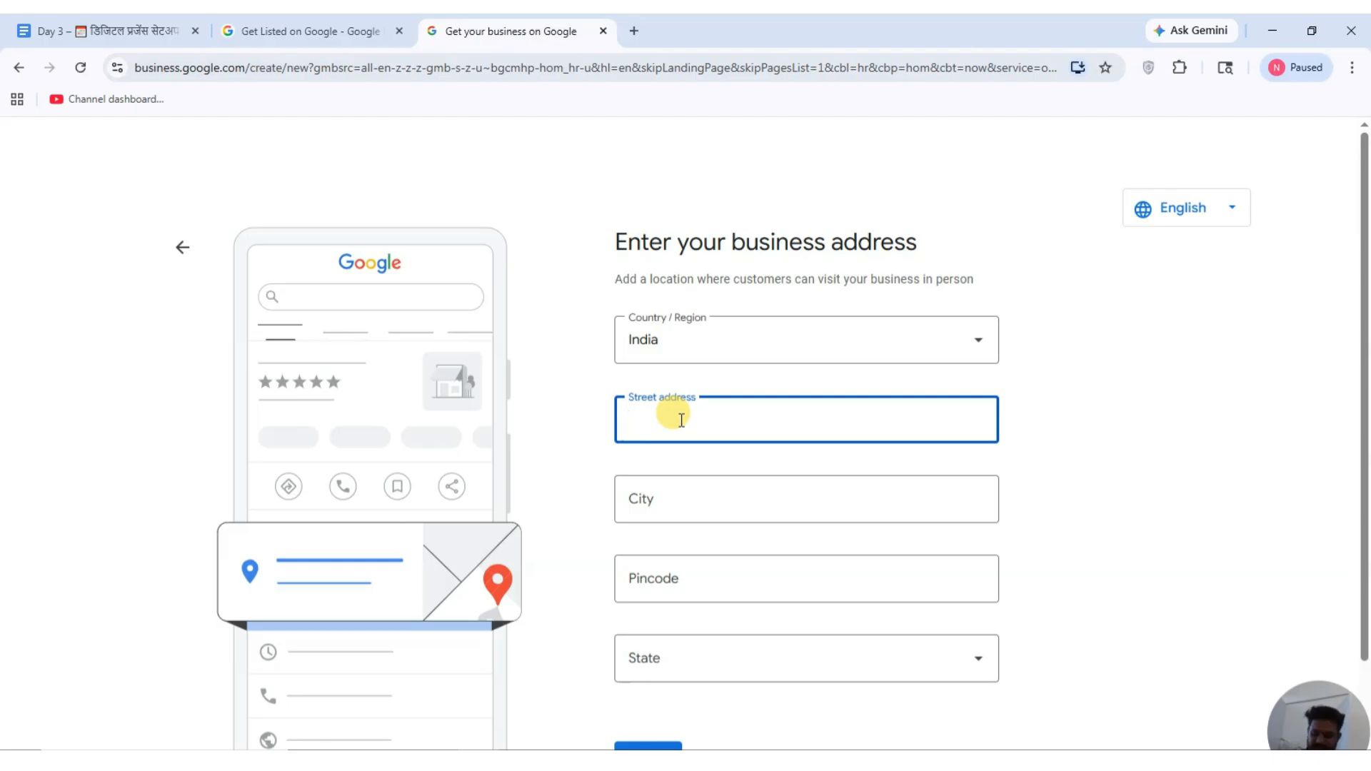
left_click(733, 710)
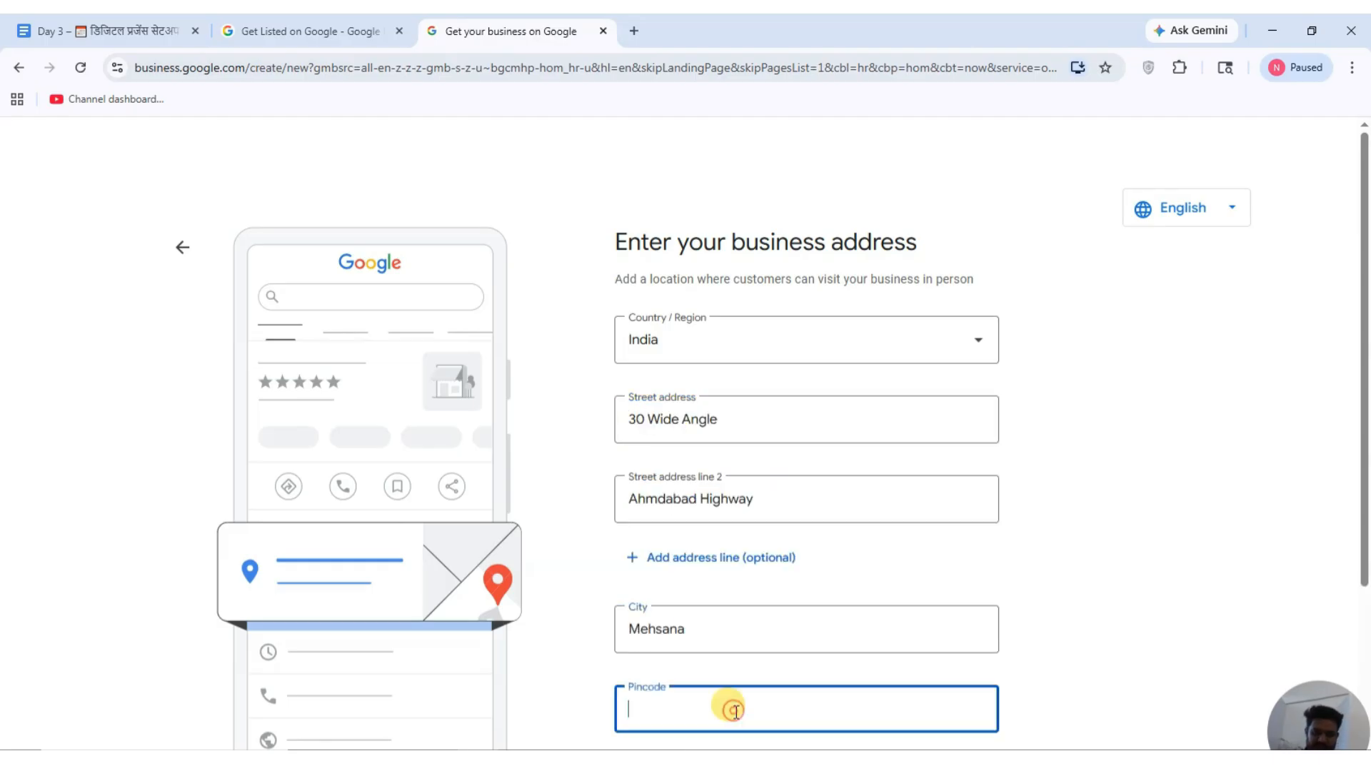
type("384002")
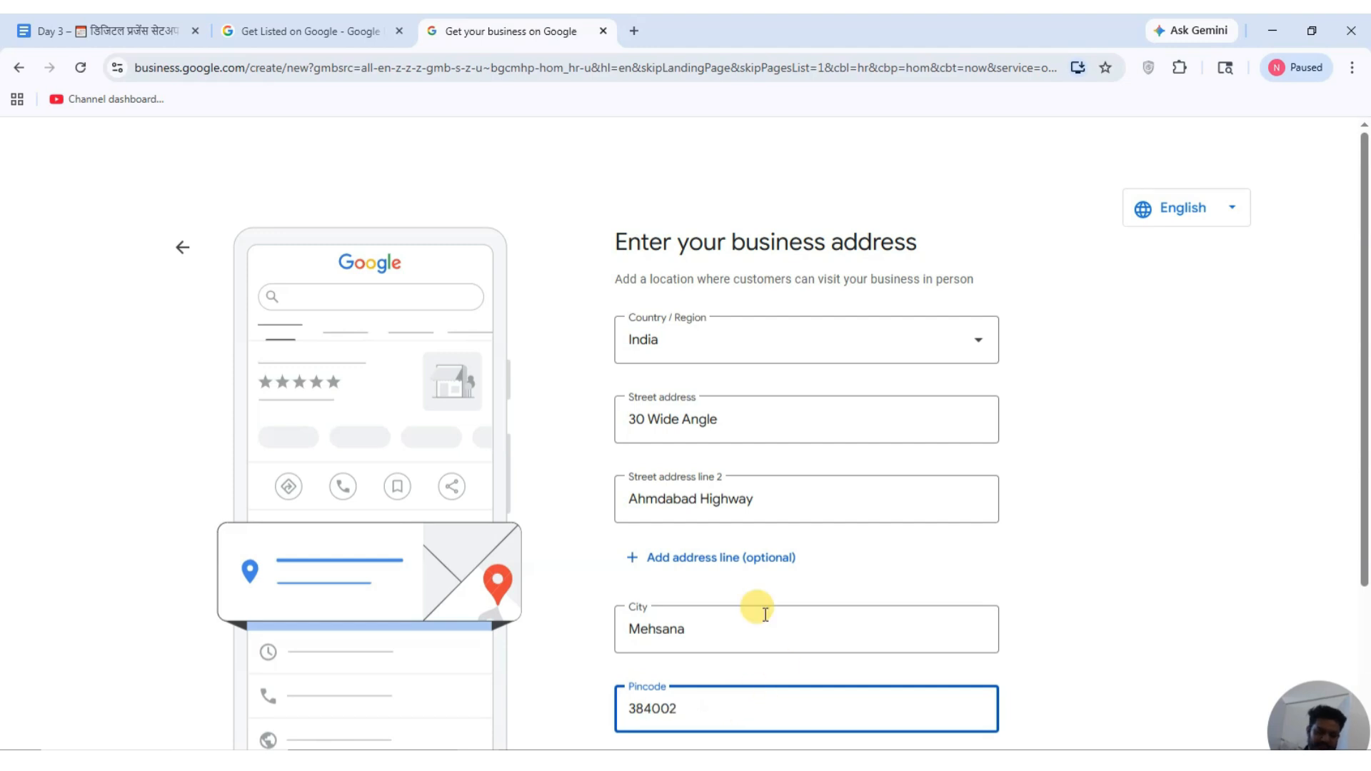
scroll(750, 607, "down", 3)
left_click(750, 608)
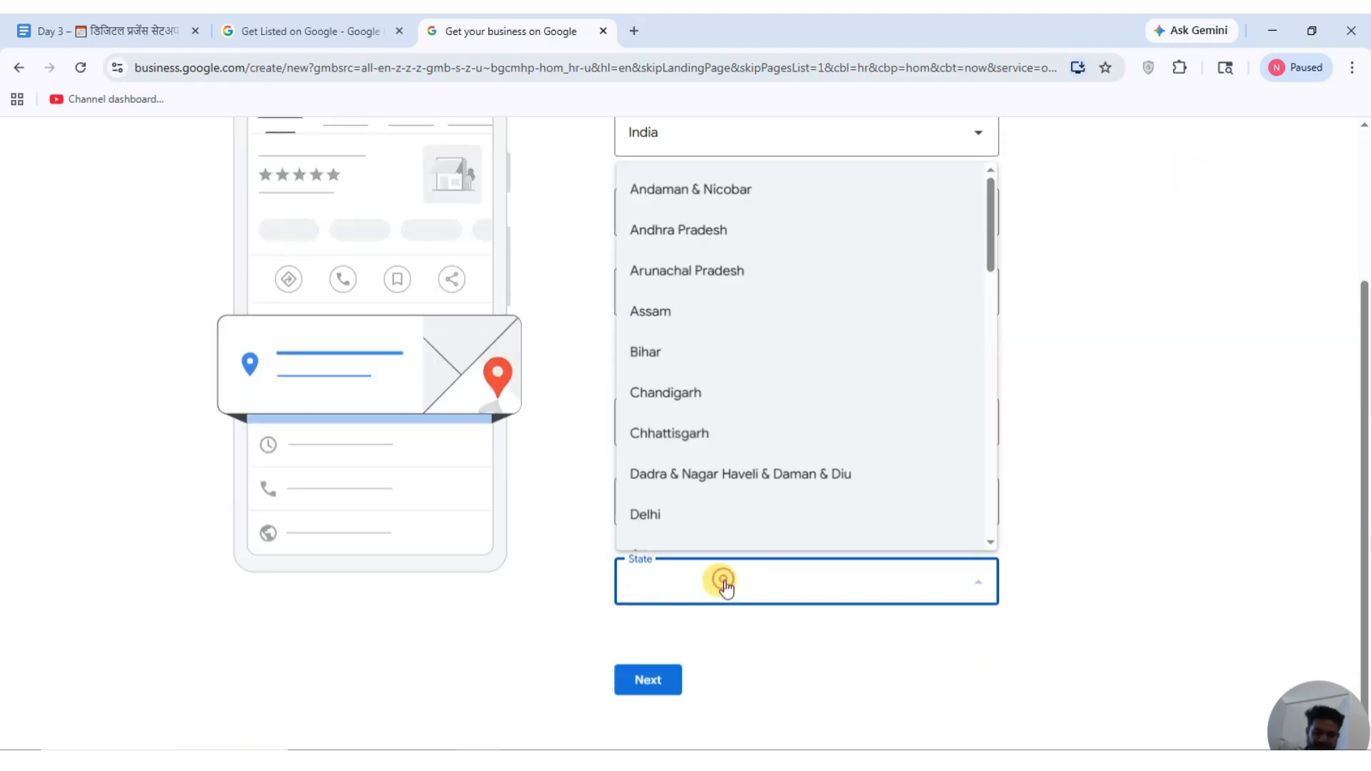
type("gu")
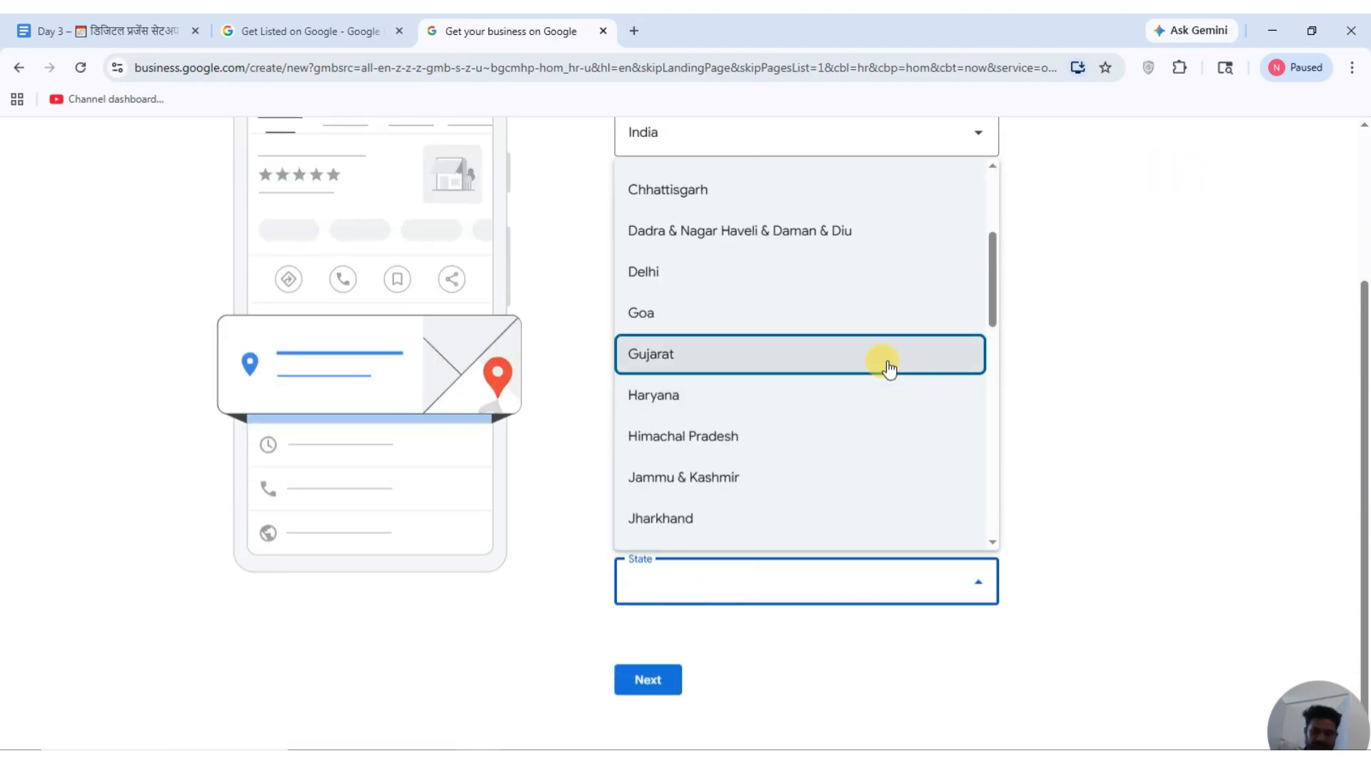
left_click(887, 363)
left_click(632, 690)
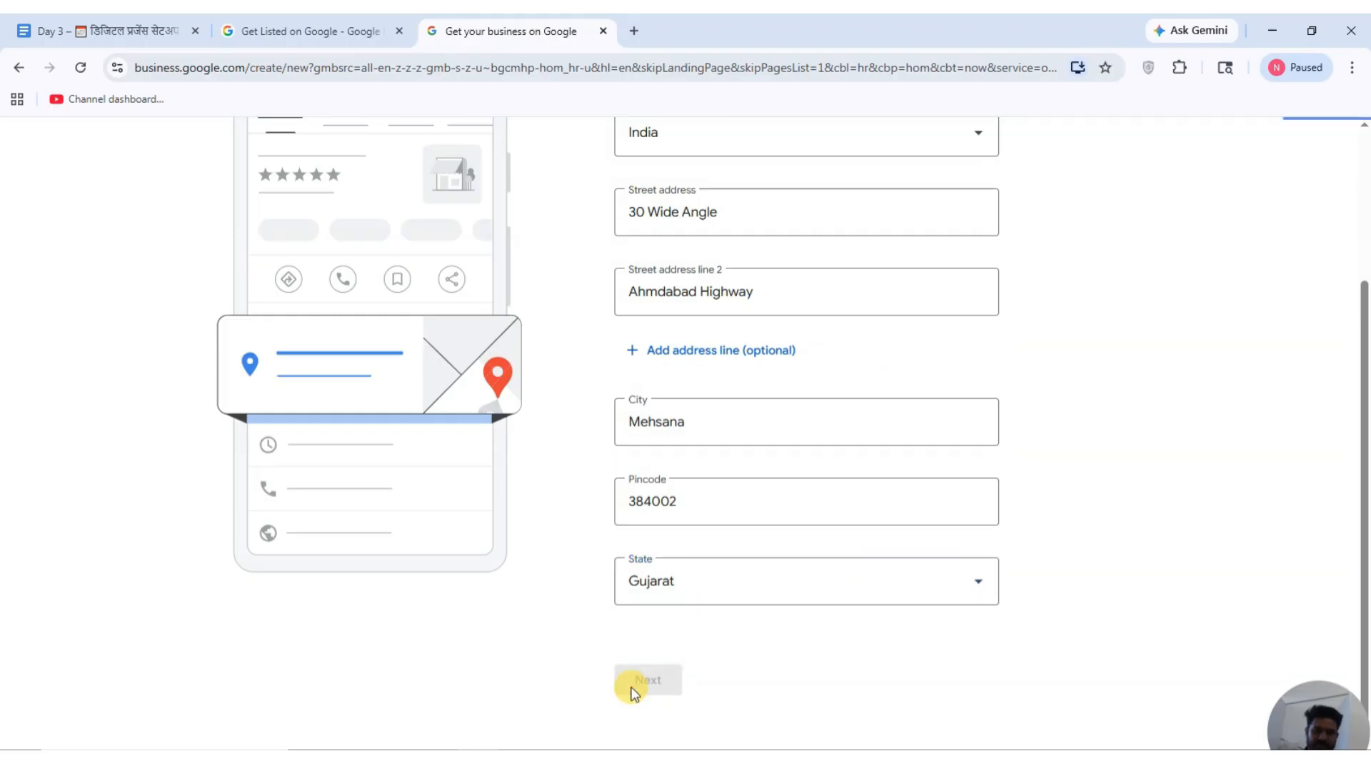
Choose None of these for the existing-listing matches and continue.
scroll(748, 386, "down", 2)
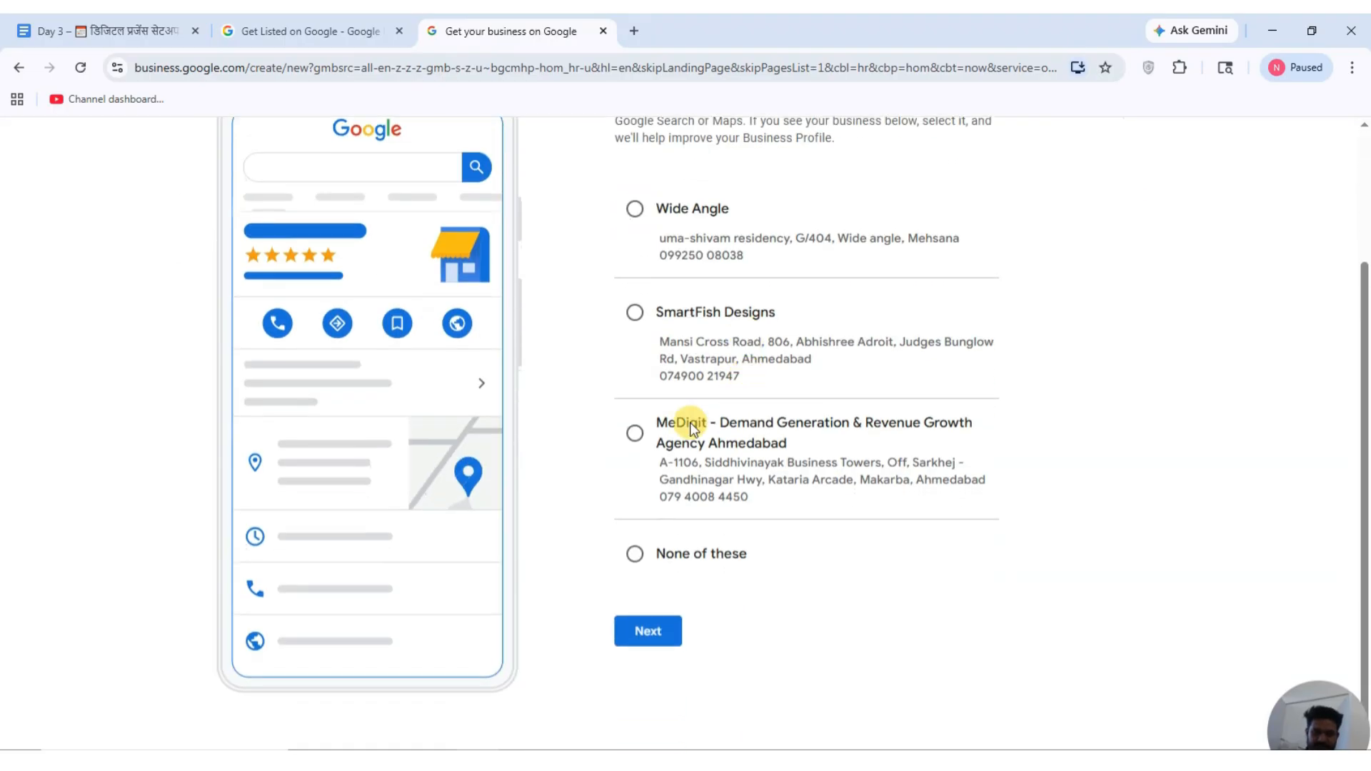
left_click(635, 556)
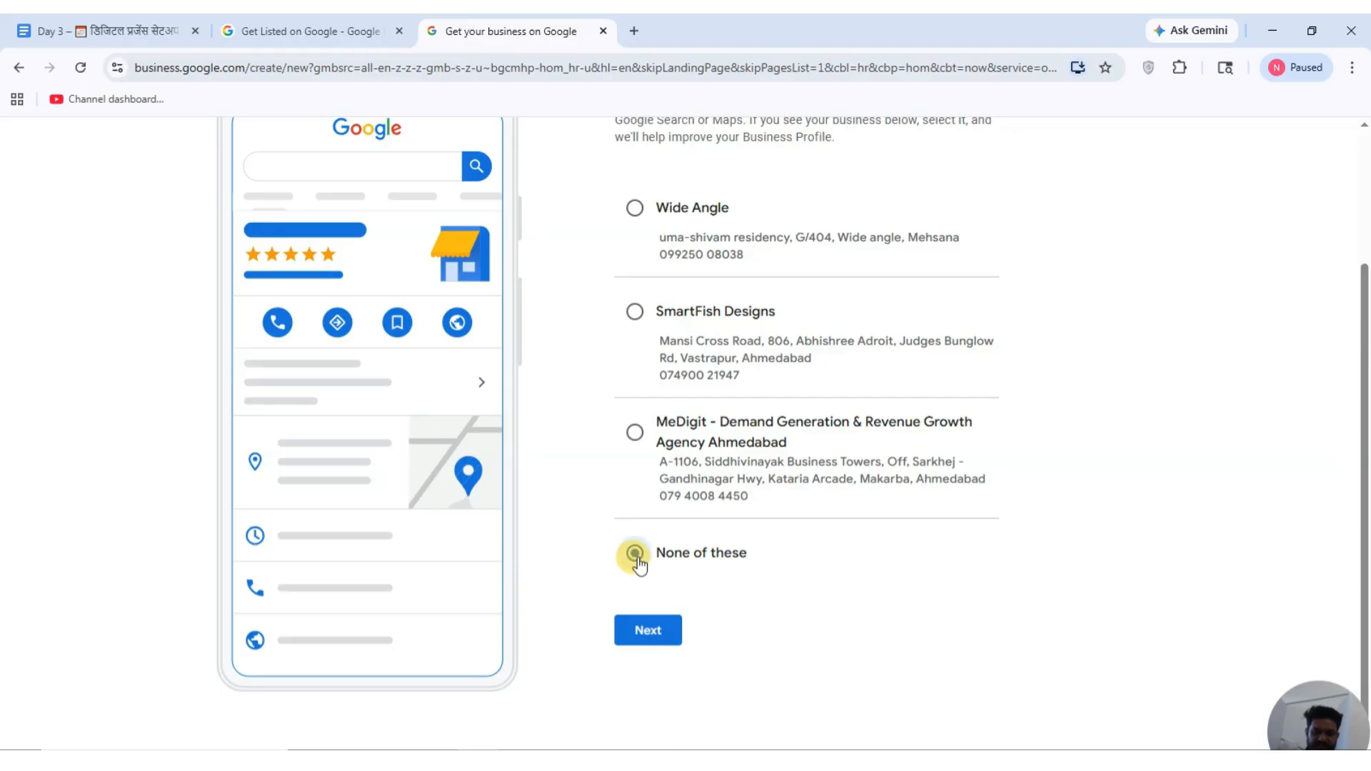
left_click(641, 631)
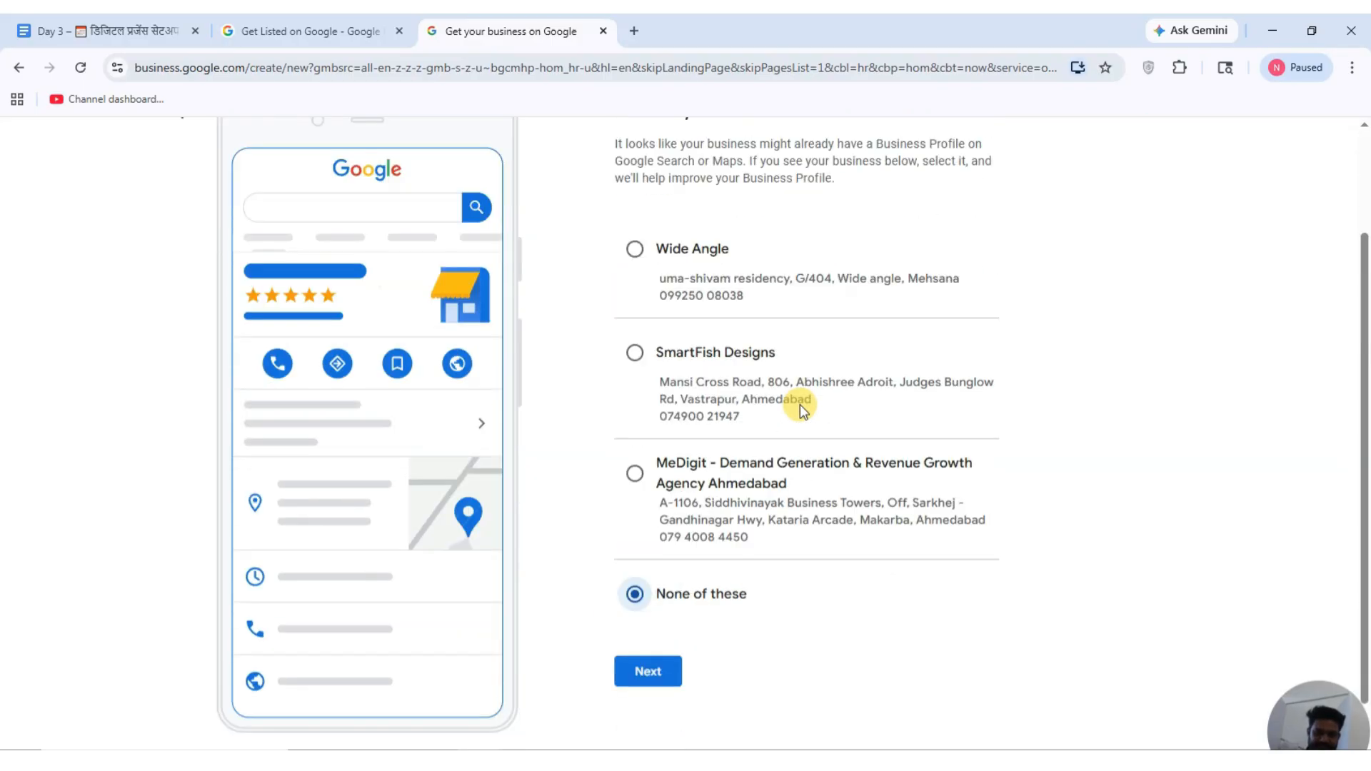
left_click(648, 631)
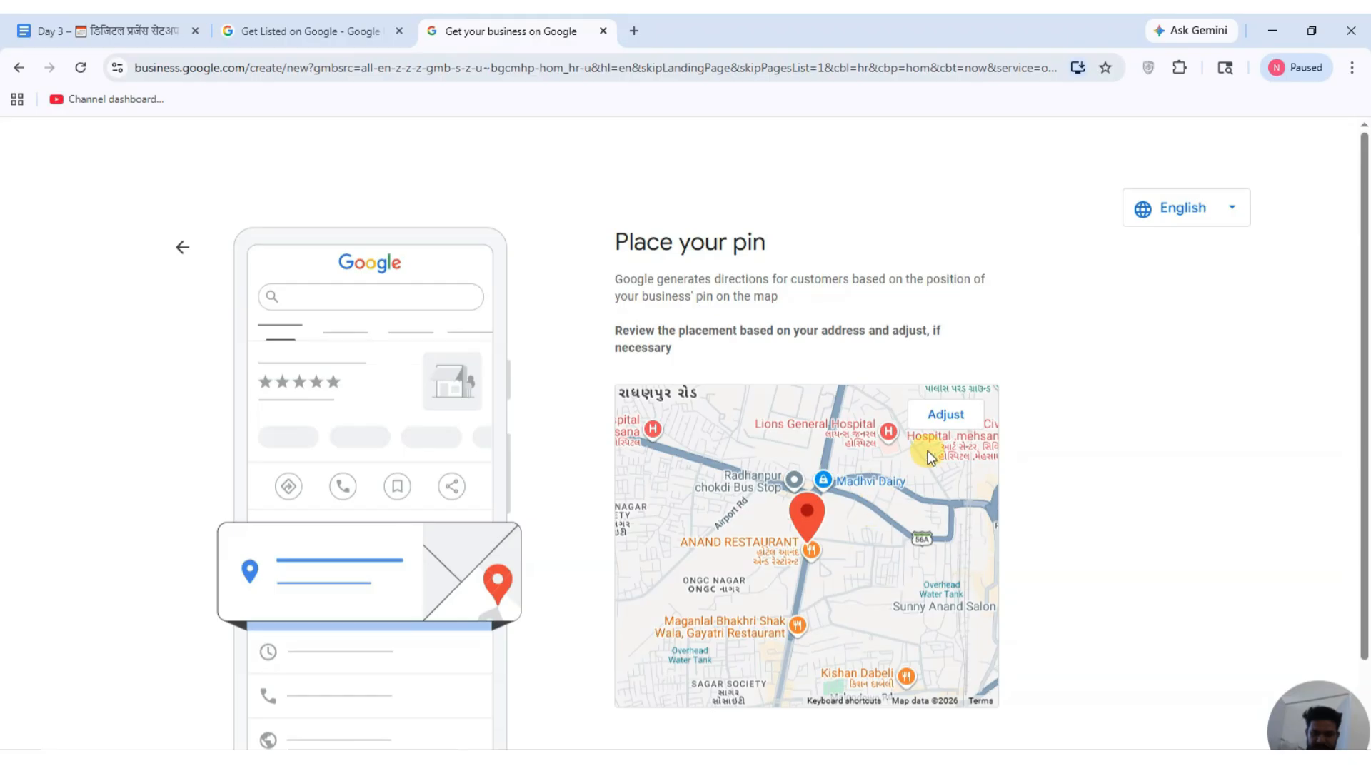
Centre the pin map on the current location, allowing the site location access.
scroll(932, 443, "down", 1)
left_click(945, 330)
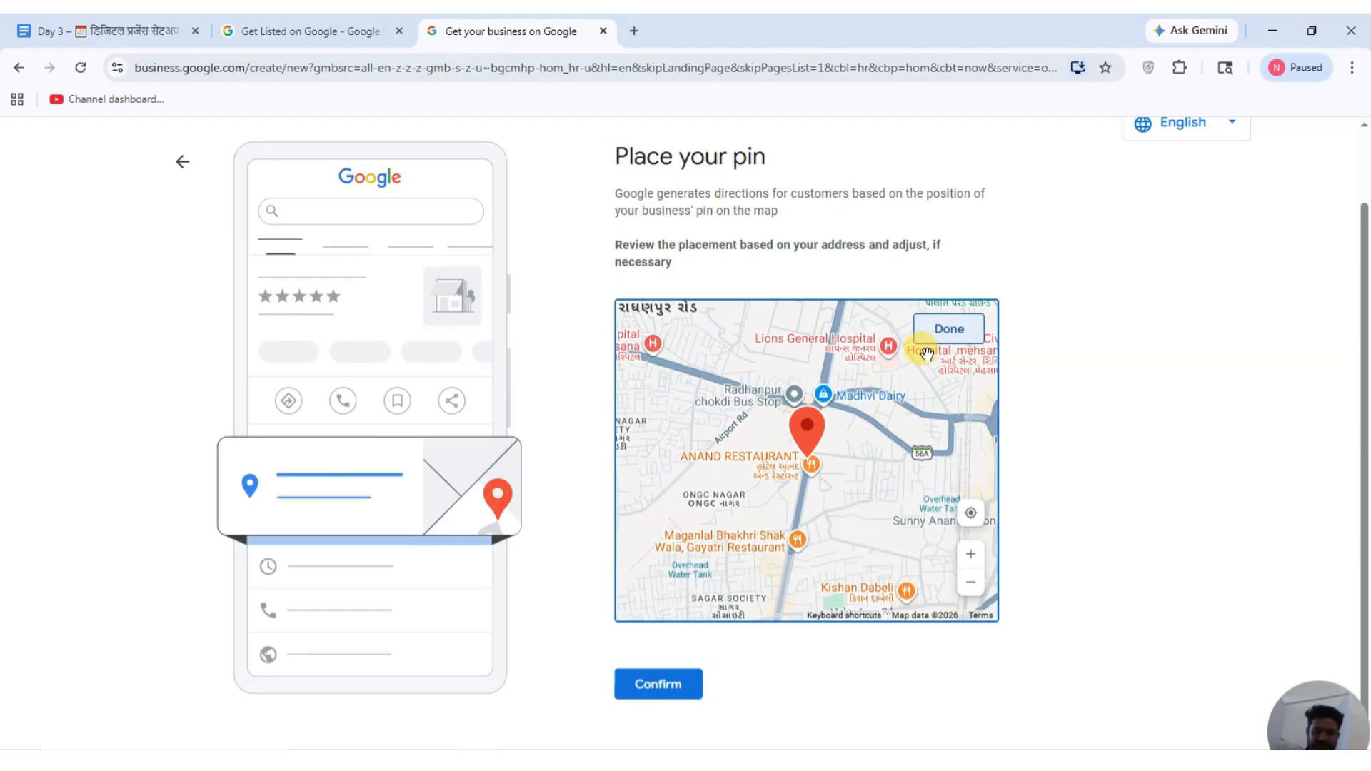
left_click(970, 518)
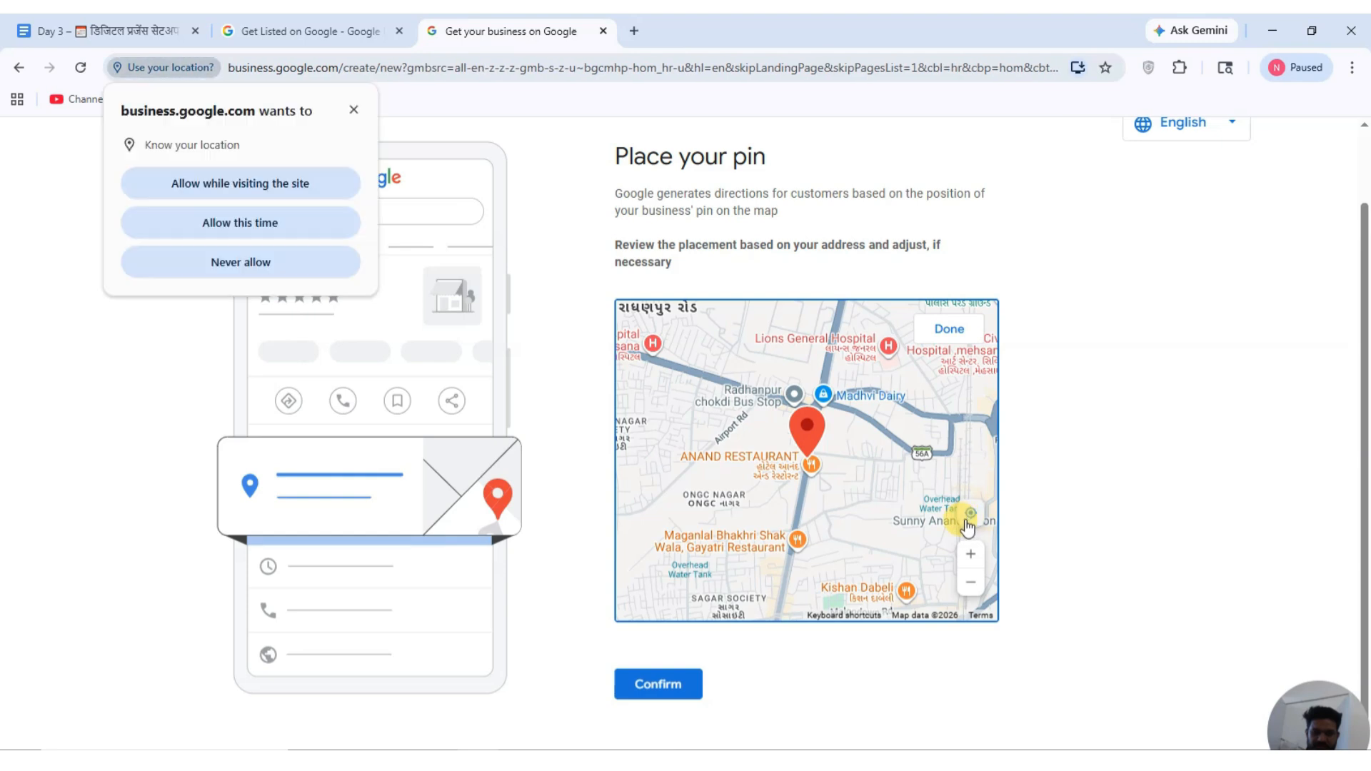
left_click(352, 103)
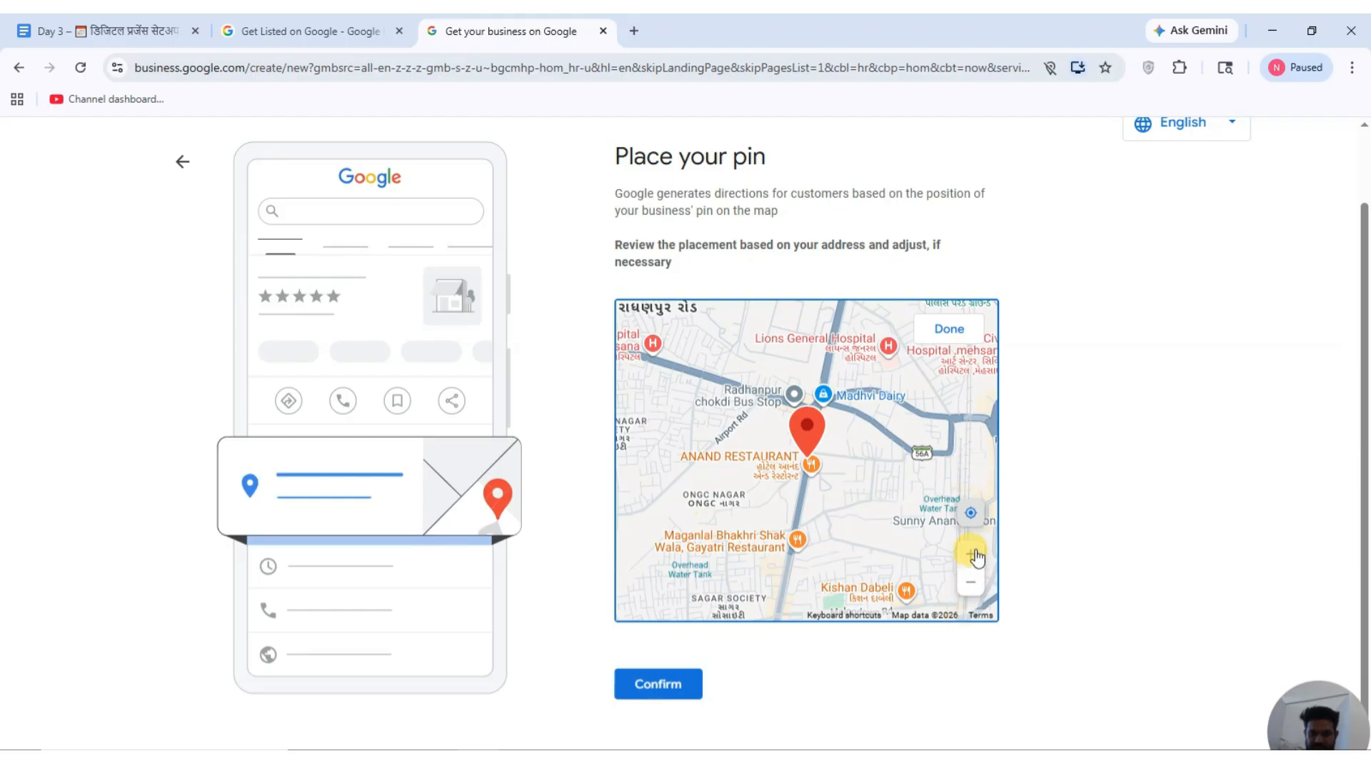
left_click(969, 513)
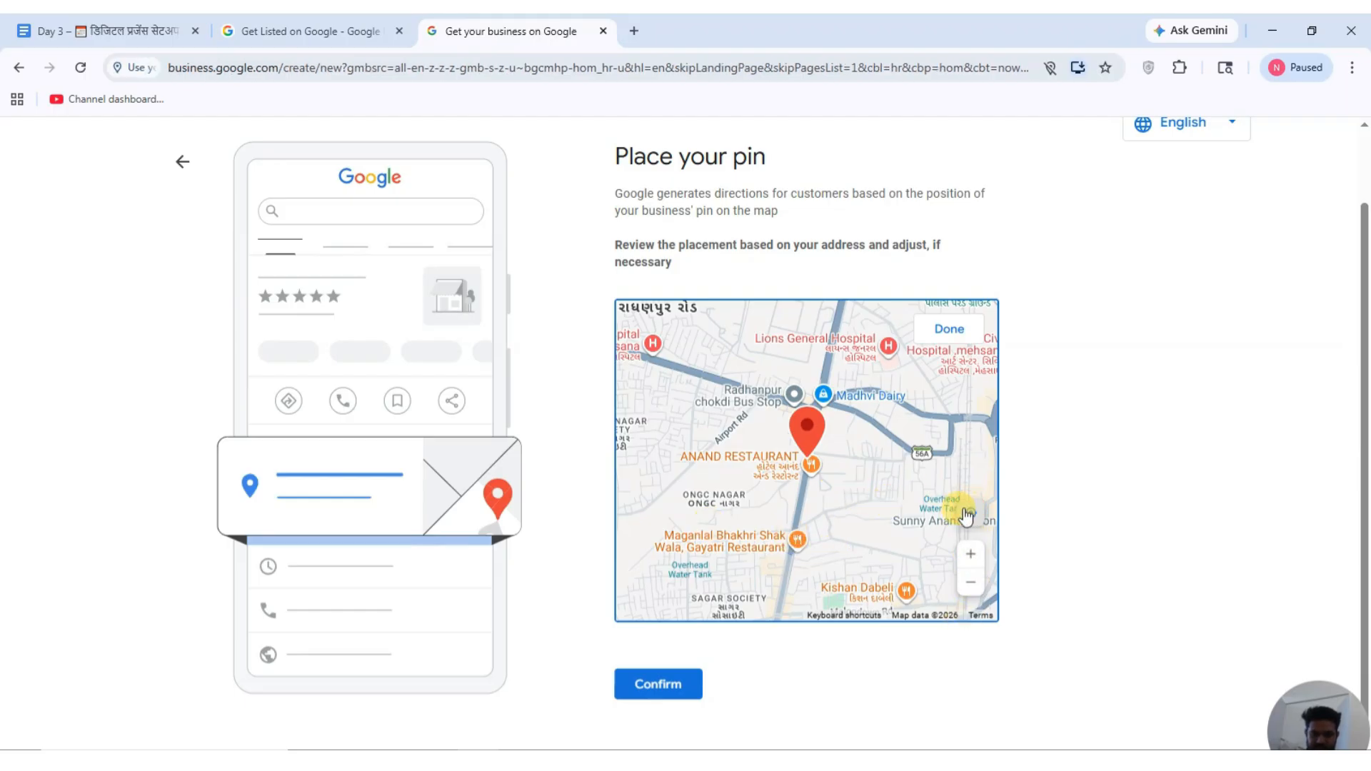
left_click(213, 182)
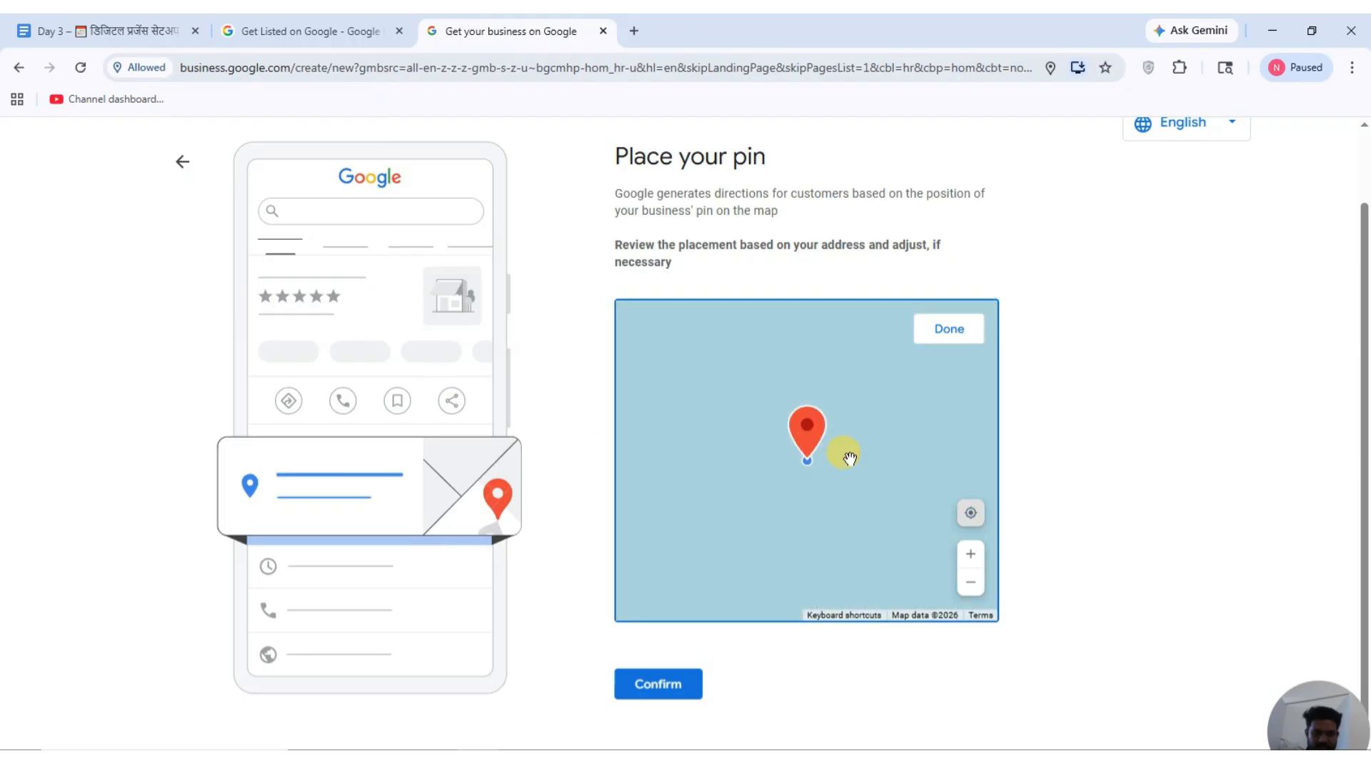
Pan and zoom the map to bring Mehsana under the pin.
left_click_drag(808, 526, 750, 428)
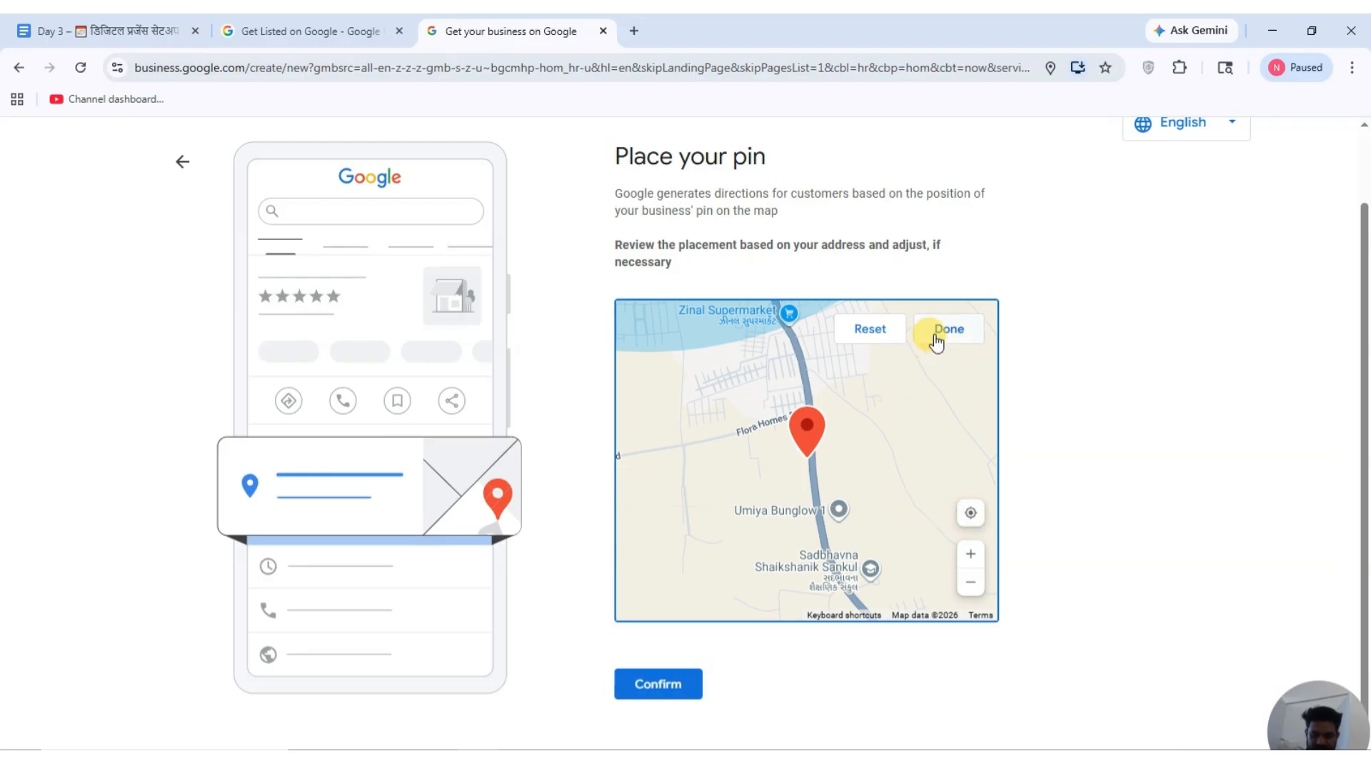
left_click(882, 335)
left_click_drag(876, 541, 859, 472)
left_click_drag(826, 557, 819, 514)
left_click_drag(806, 568, 832, 606)
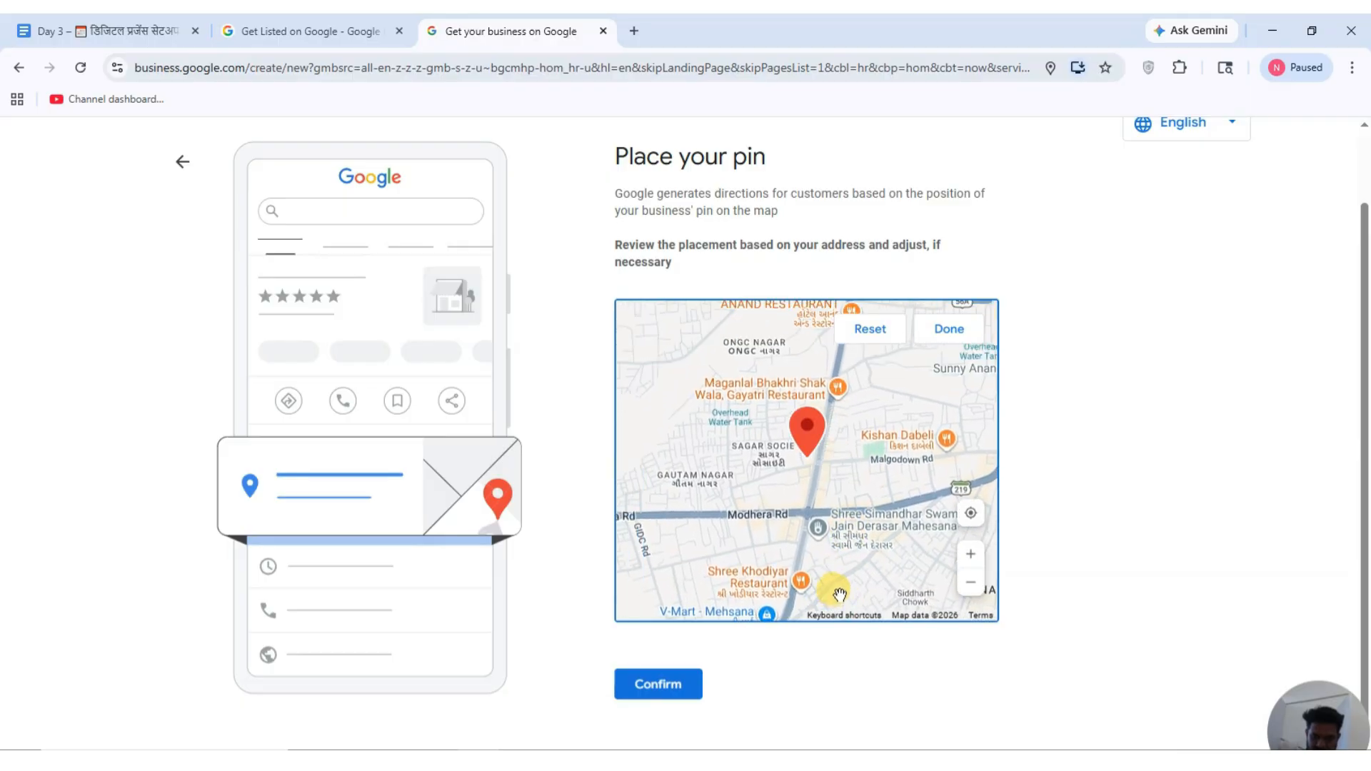
left_click(972, 556)
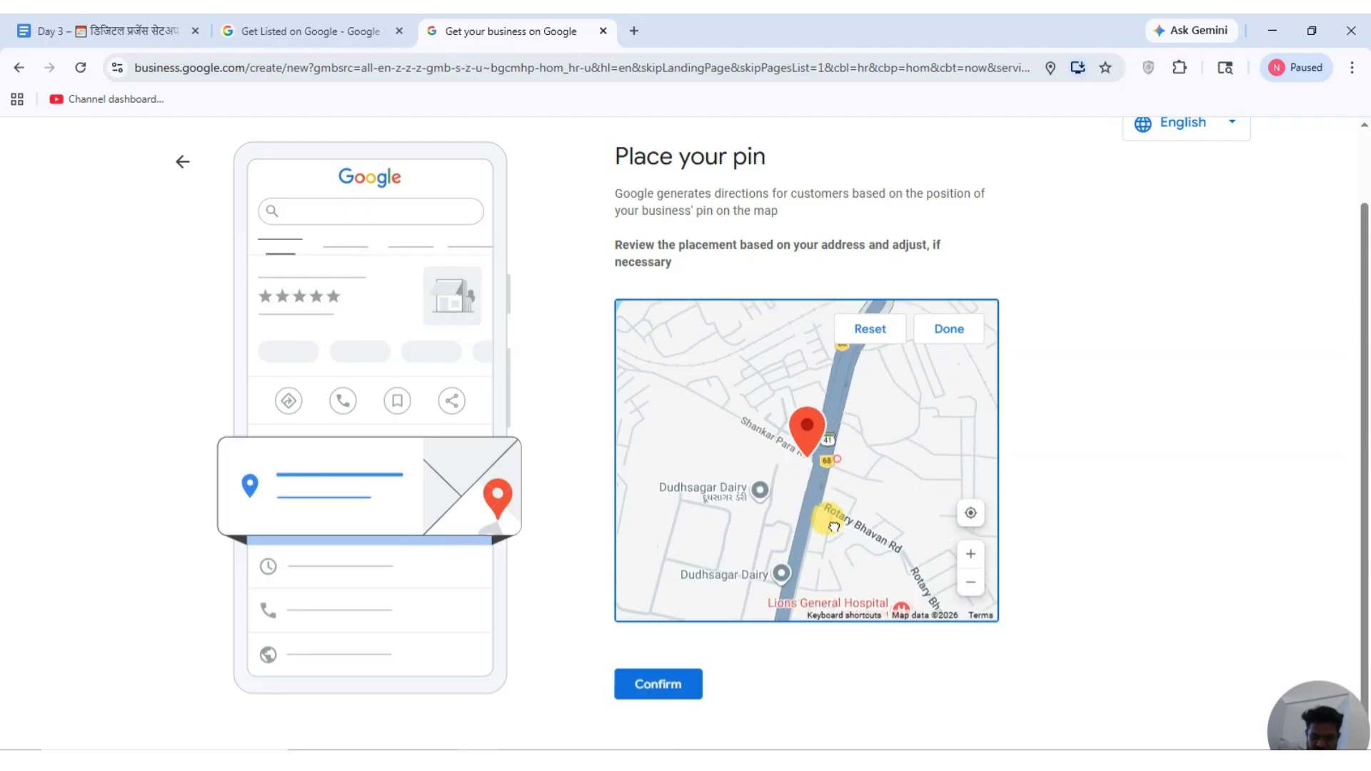
left_click_drag(829, 519, 785, 520)
left_click(969, 579)
left_click(970, 580)
left_click(970, 580)
left_click_drag(832, 578, 848, 430)
left_click_drag(765, 551, 845, 492)
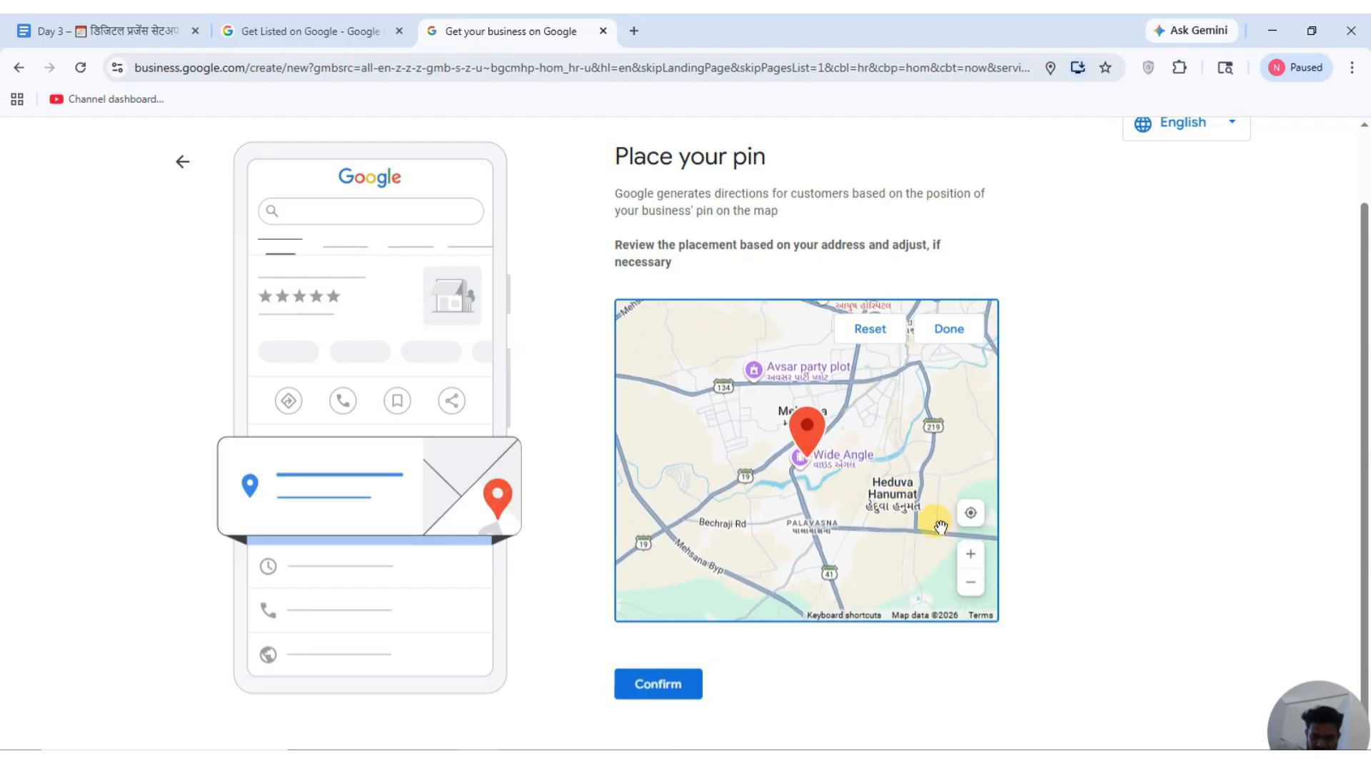
Zoom in to place the pin near Cozy Restaurant and confirm the placement.
left_click(979, 557)
left_click(979, 556)
left_click(979, 556)
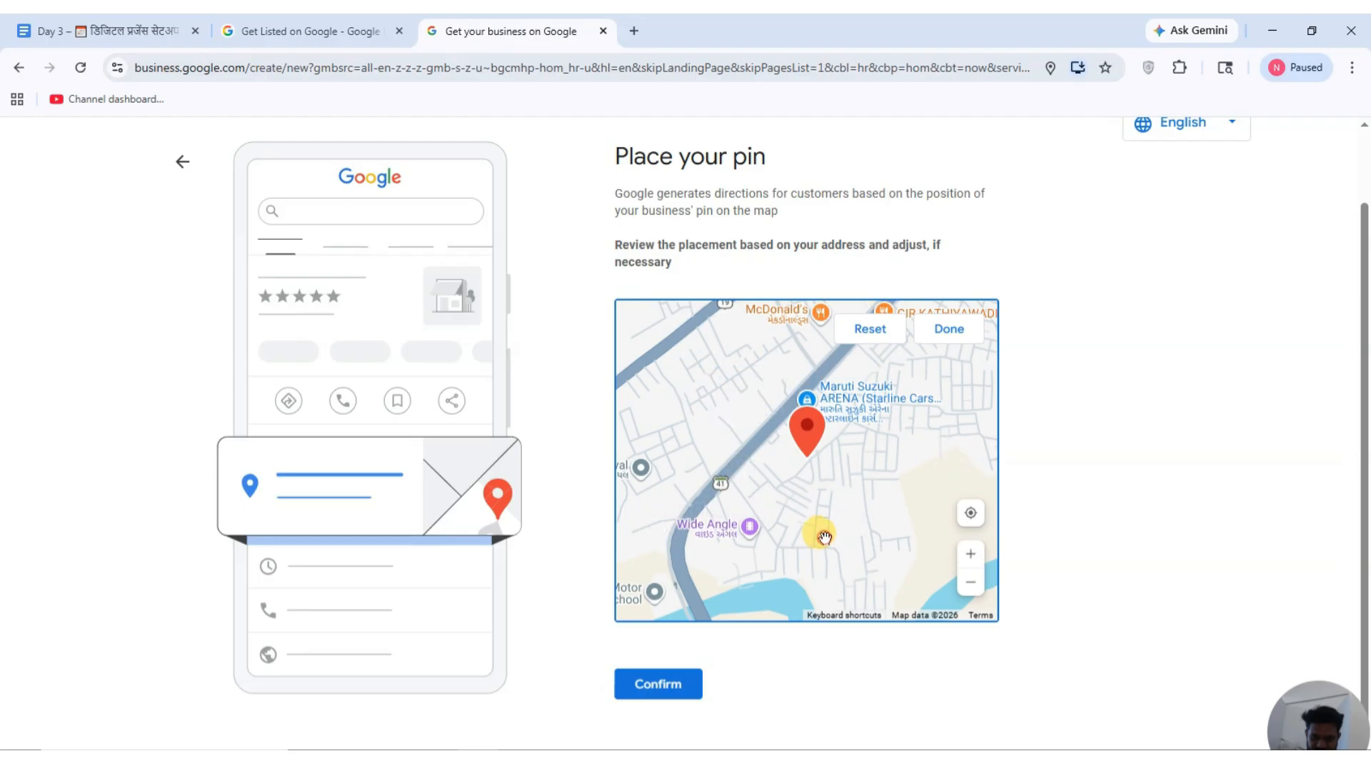
left_click_drag(825, 537, 881, 499)
left_click(970, 556)
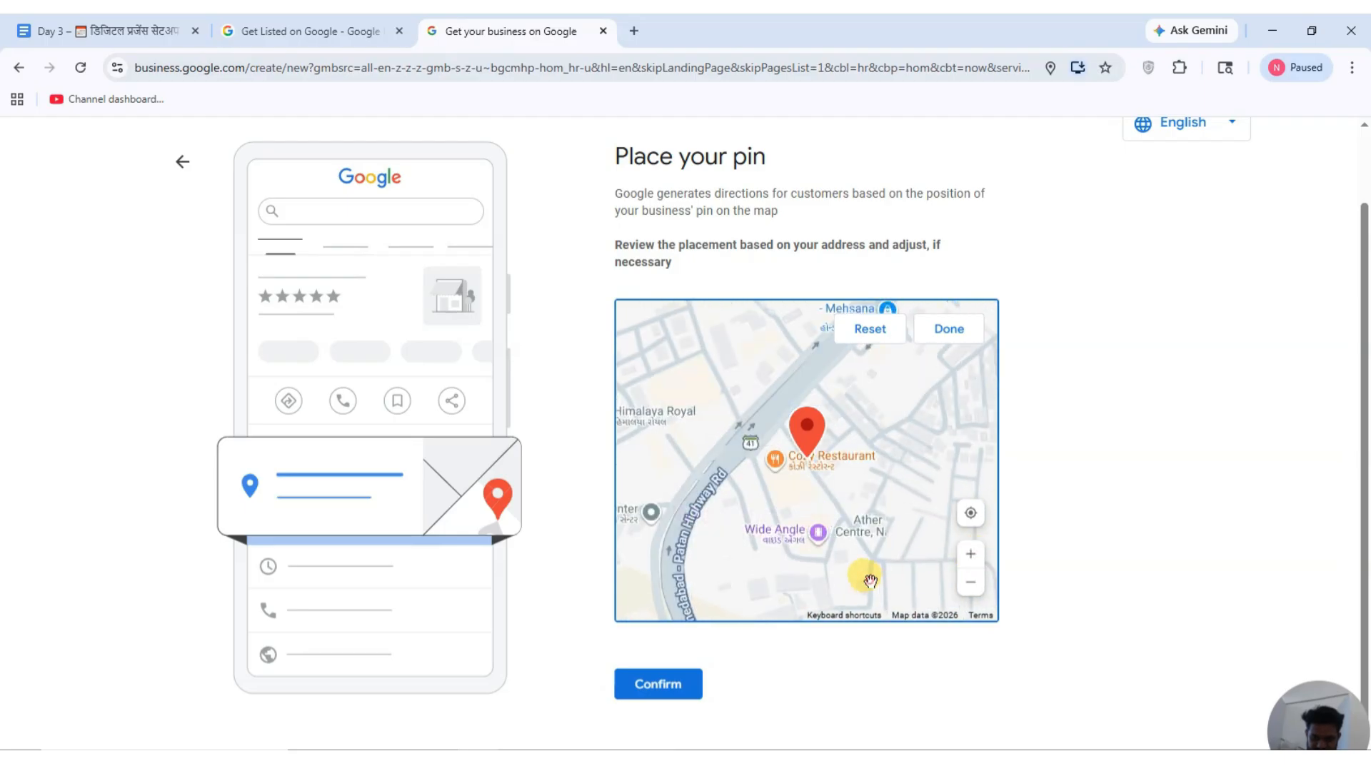
left_click_drag(870, 580, 879, 492)
left_click(969, 555)
left_click_drag(910, 564, 830, 655)
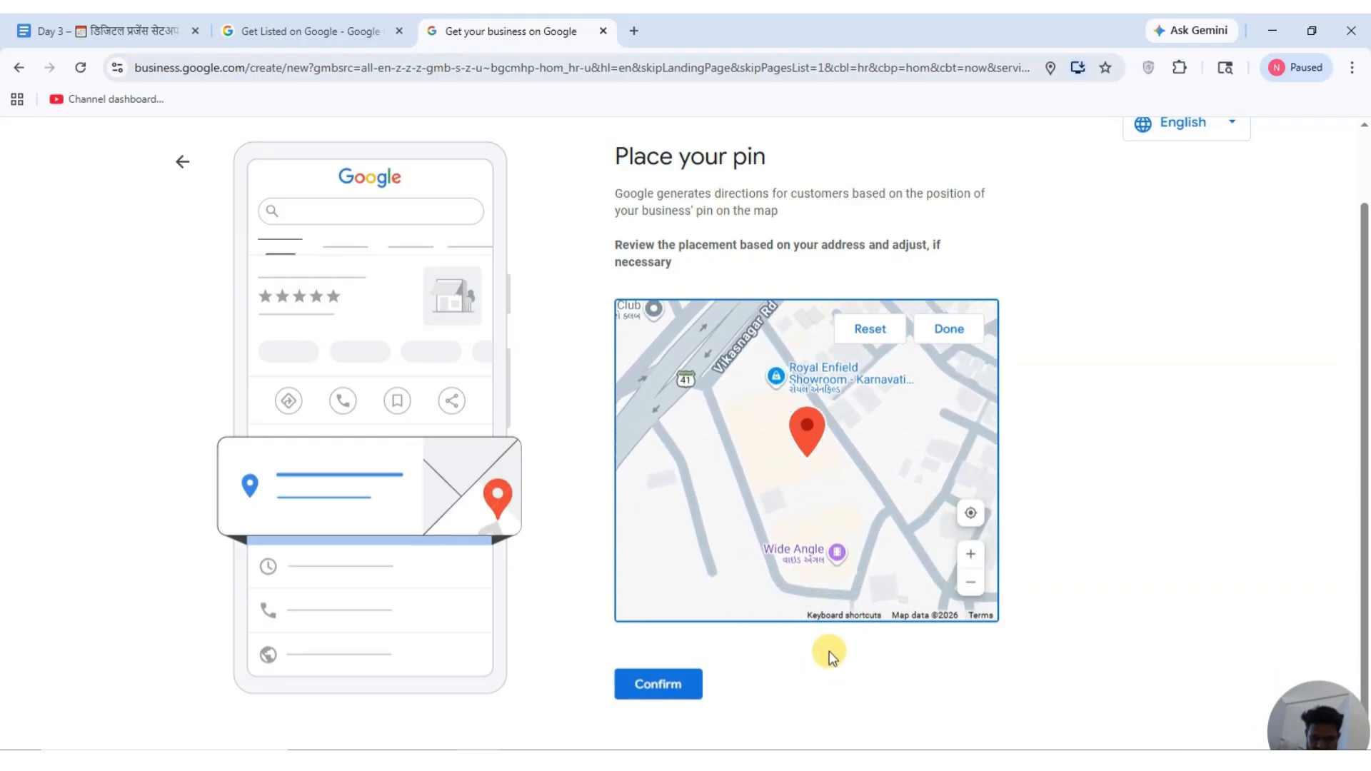
left_click(961, 555)
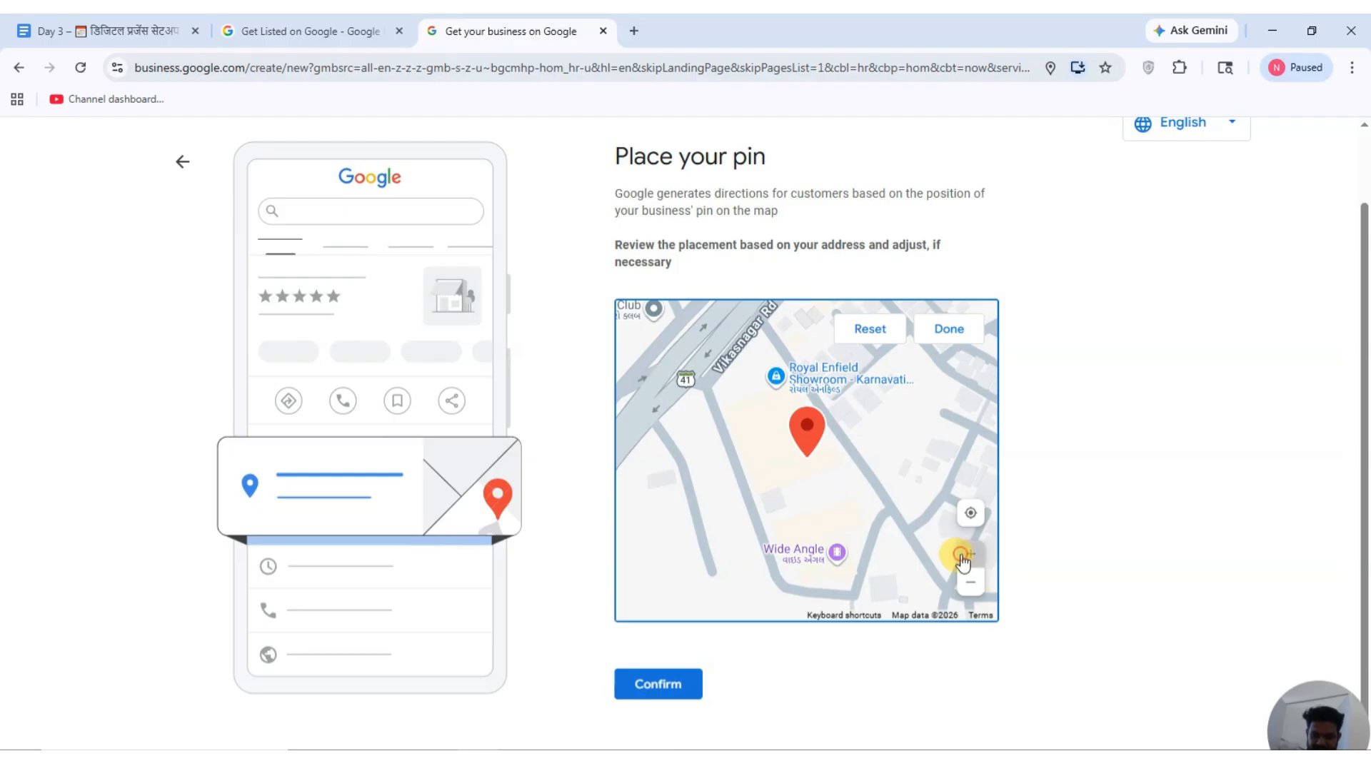
left_click_drag(841, 554, 897, 566)
left_click(974, 557)
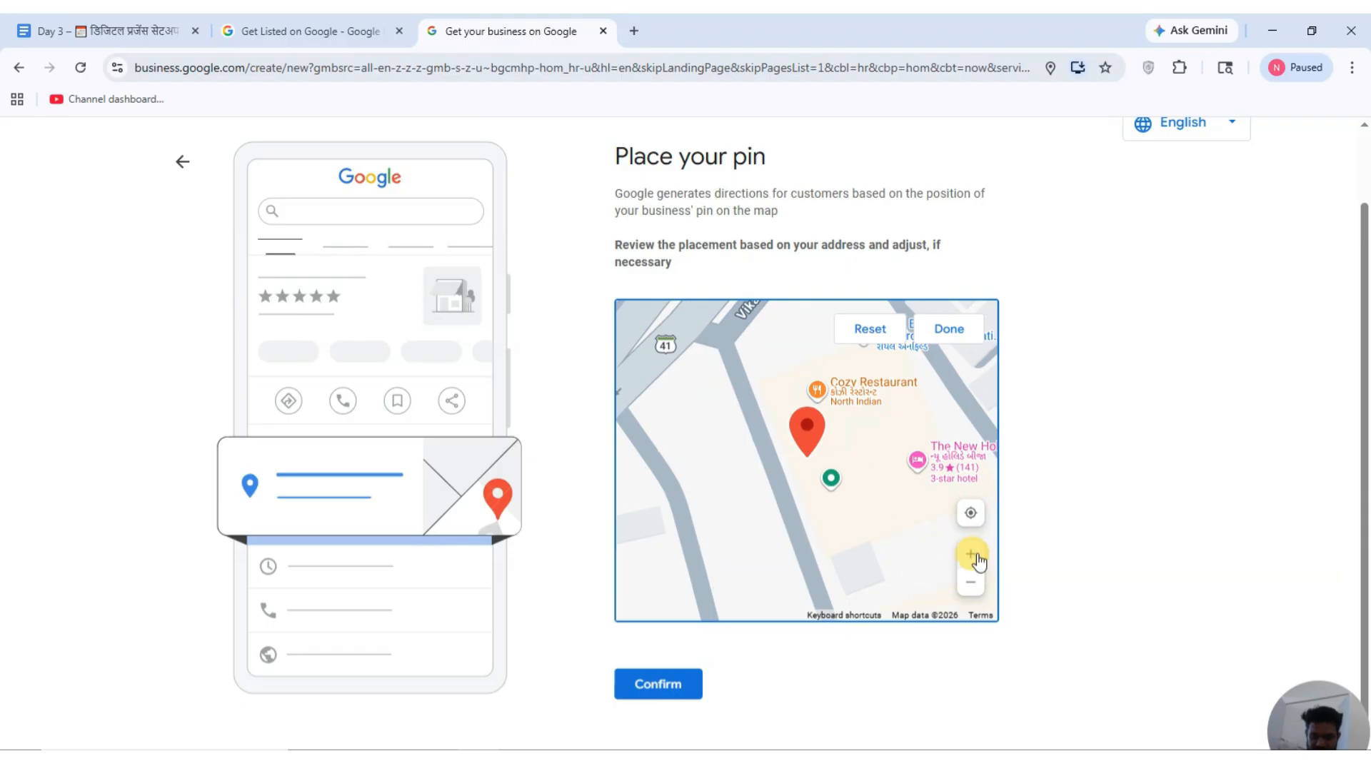
left_click(937, 332)
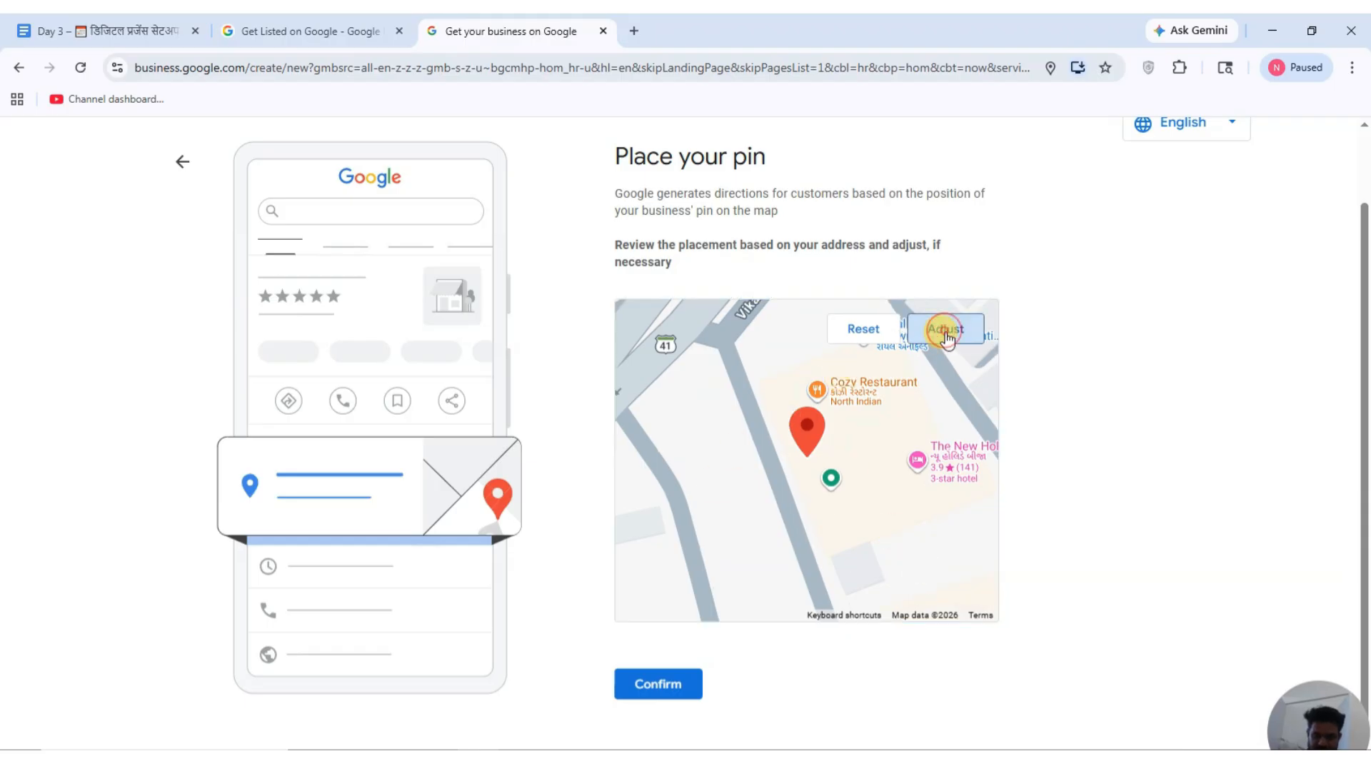
left_click(666, 689)
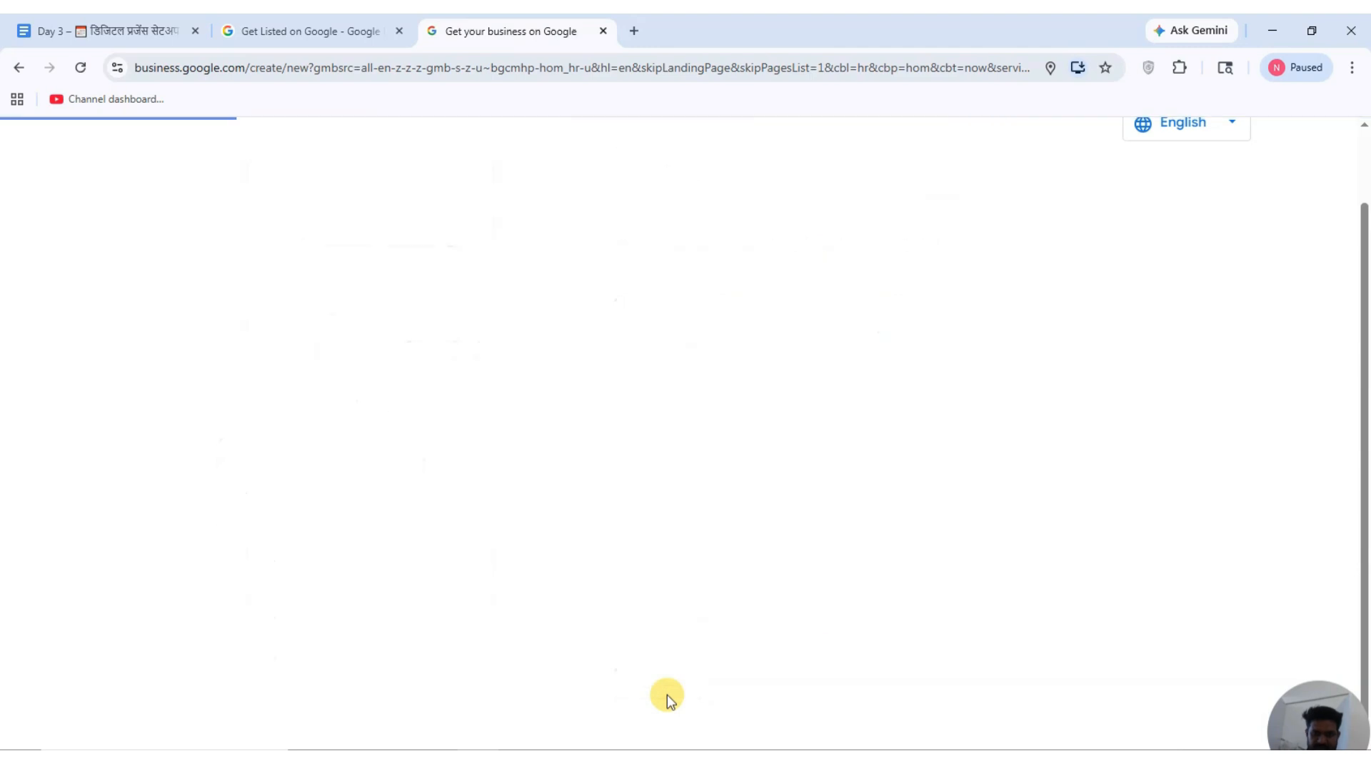
Save the contact phone number, accept the terms, and select Affiliate Marketing as a service.
left_click(789, 360)
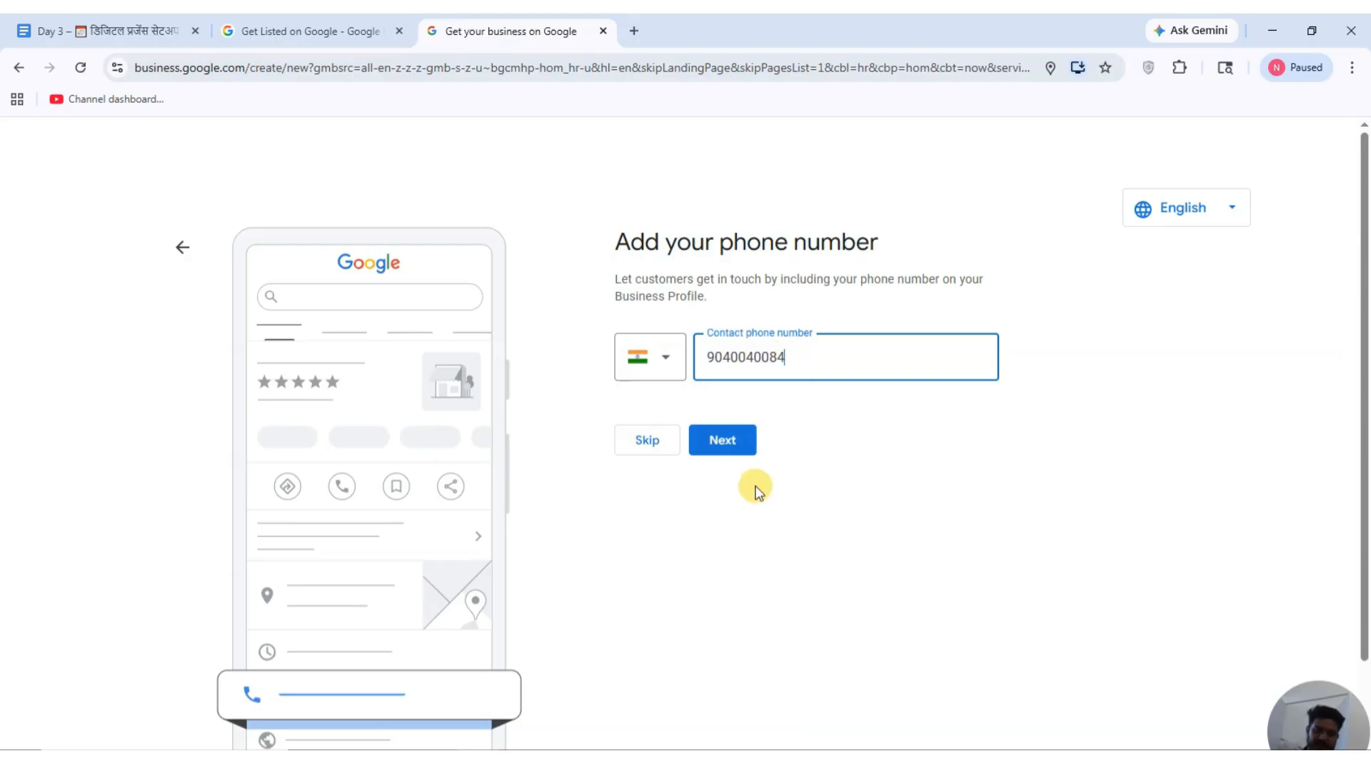
left_click(718, 452)
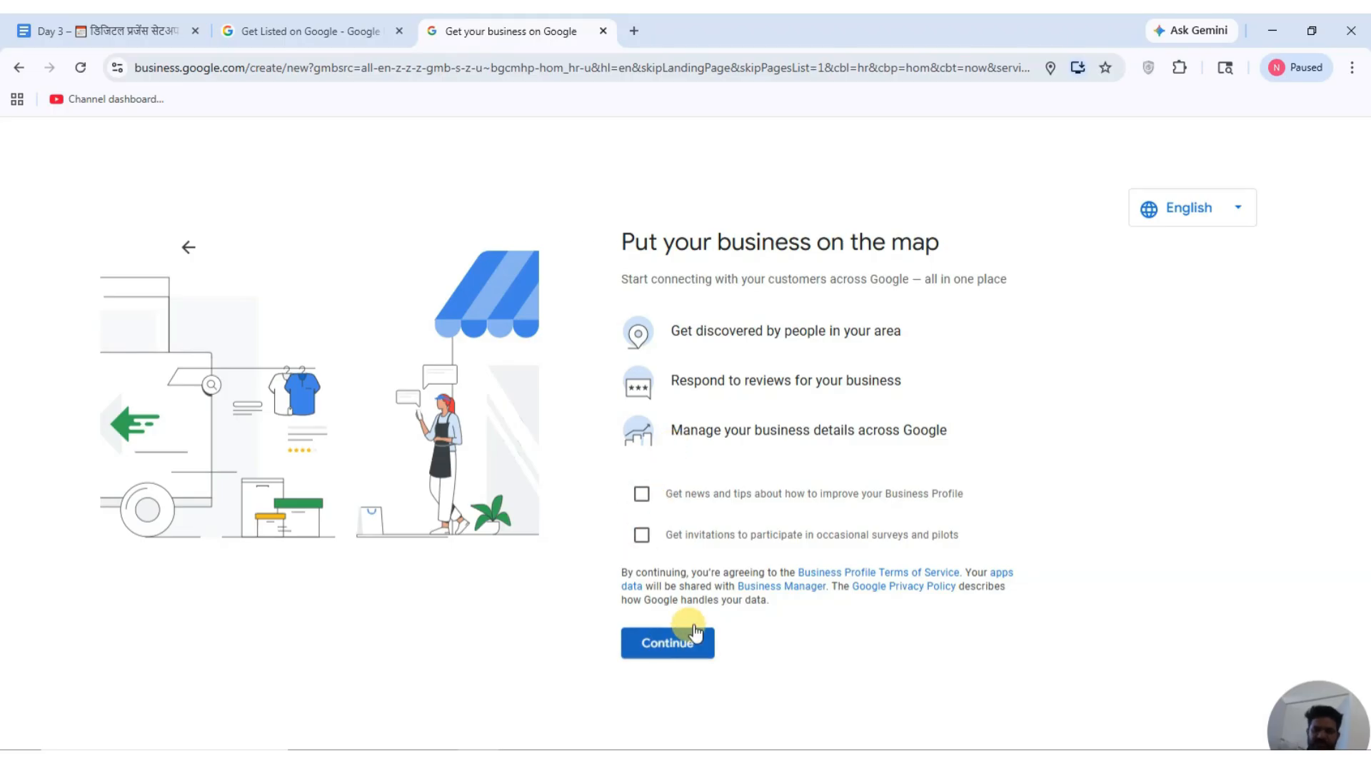
left_click(677, 644)
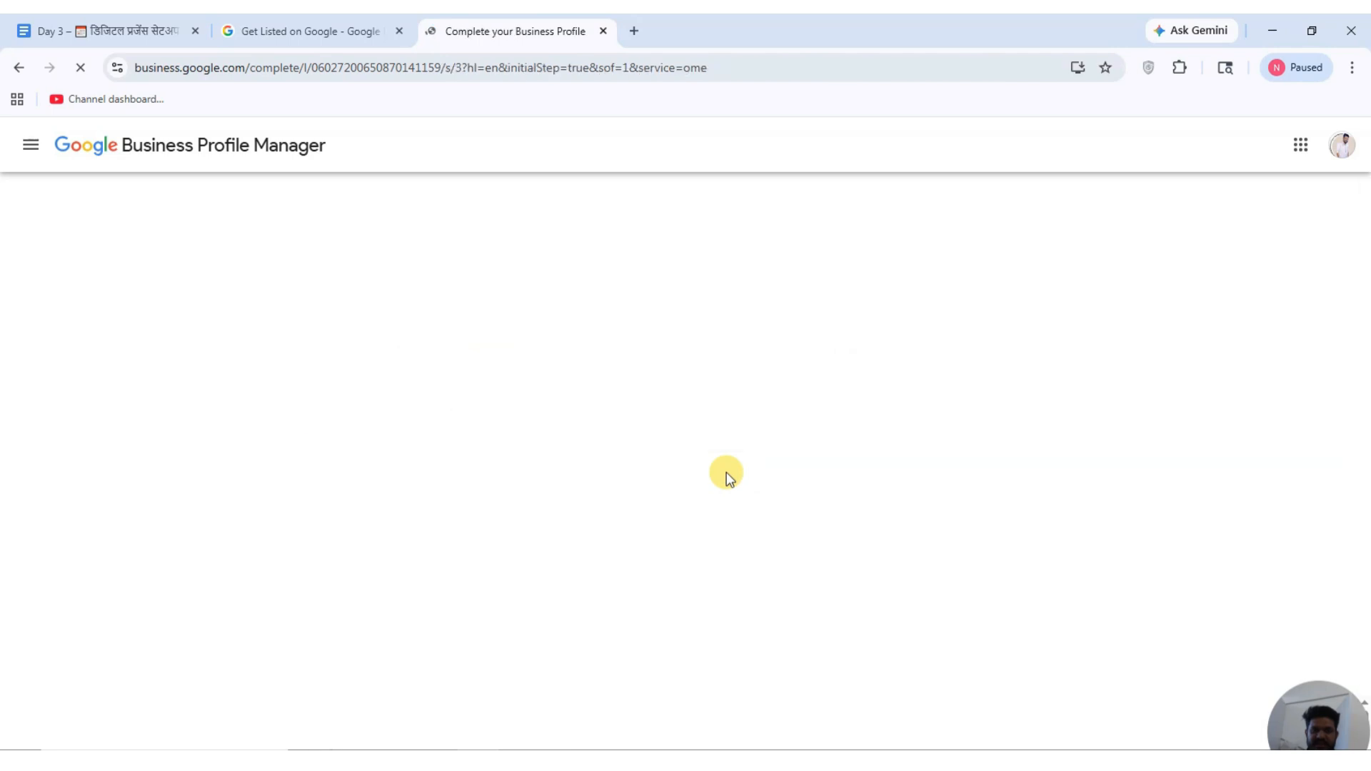
left_click(758, 471)
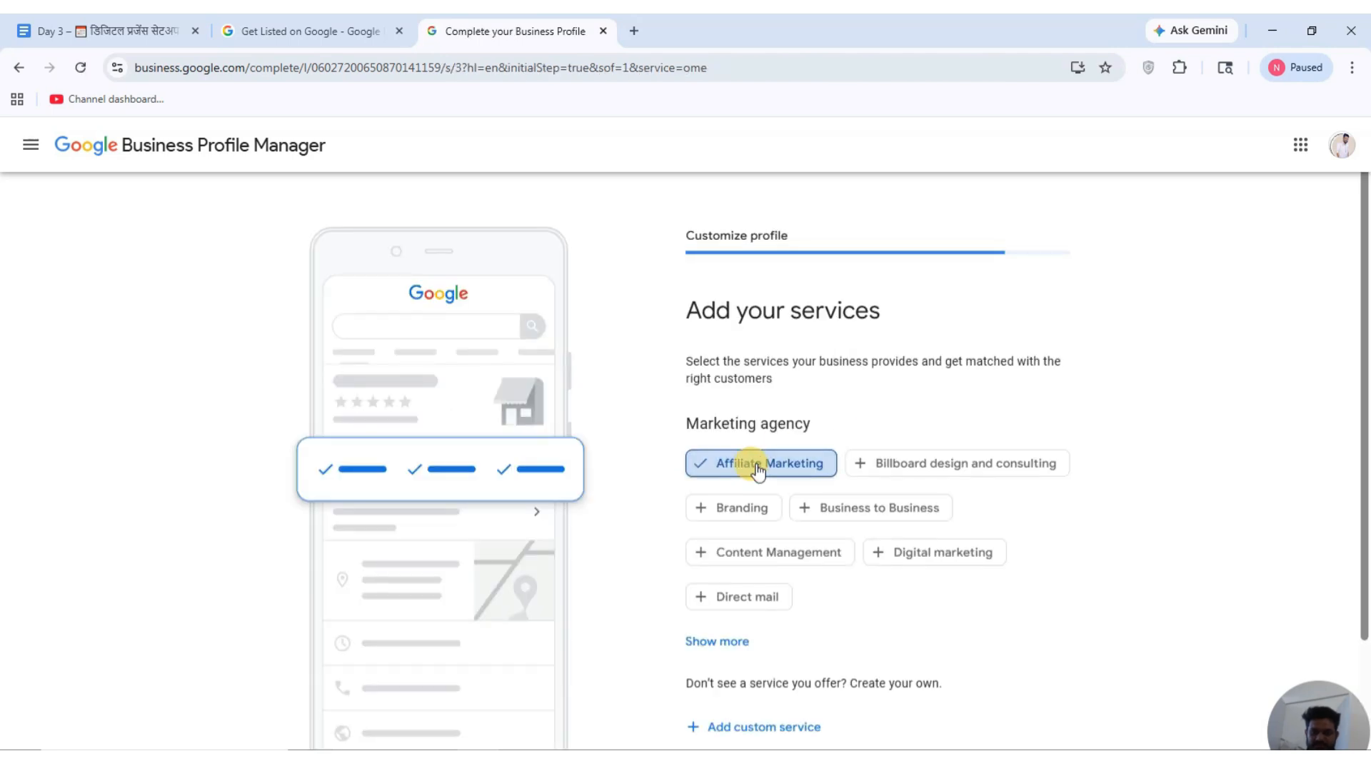
Add Billboard design, Branding, B2B, Content Management, Digital marketing, Direct mail and Email marketing services.
left_click(921, 464)
left_click(731, 509)
left_click(878, 509)
left_click(735, 557)
left_click(943, 554)
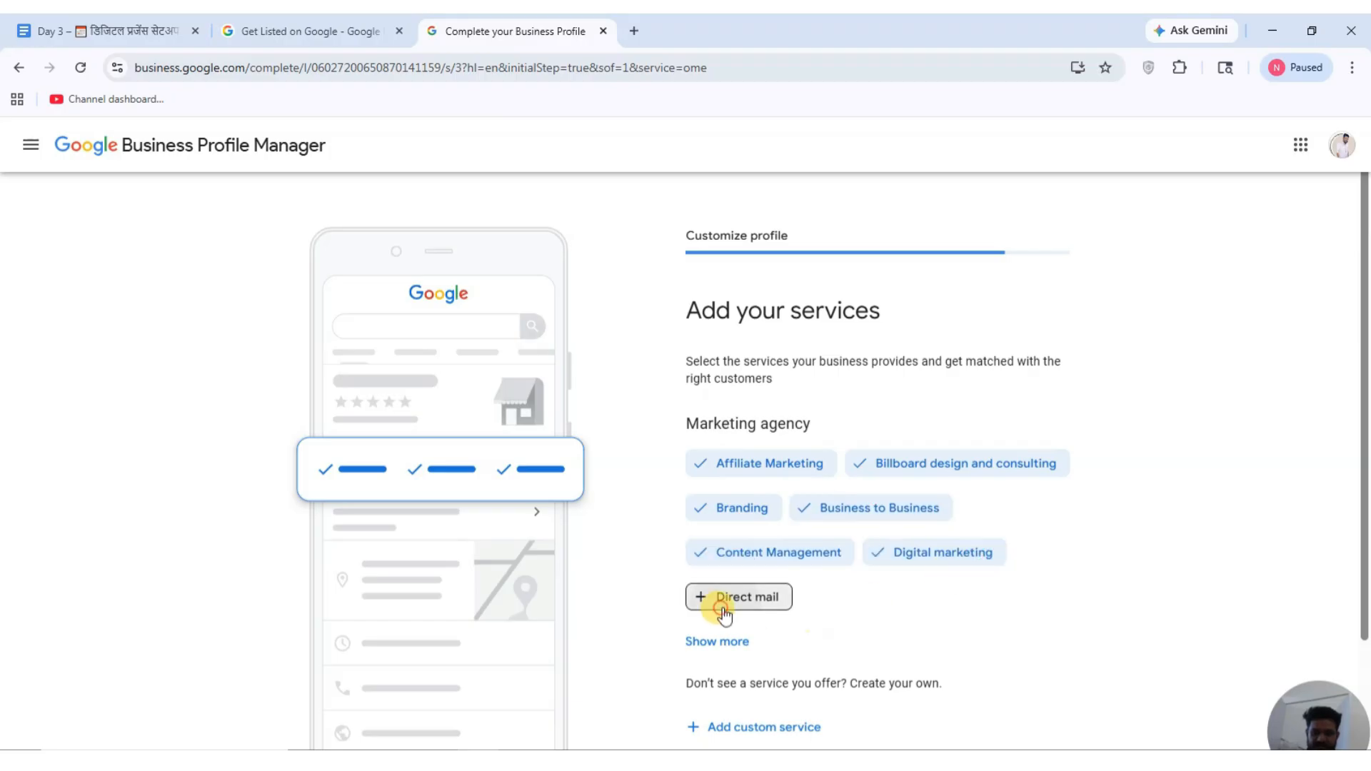
left_click(723, 613)
scroll(760, 604, "down", 1)
left_click(750, 542)
scroll(843, 500, "down", 2)
left_click(843, 309)
left_click(792, 674)
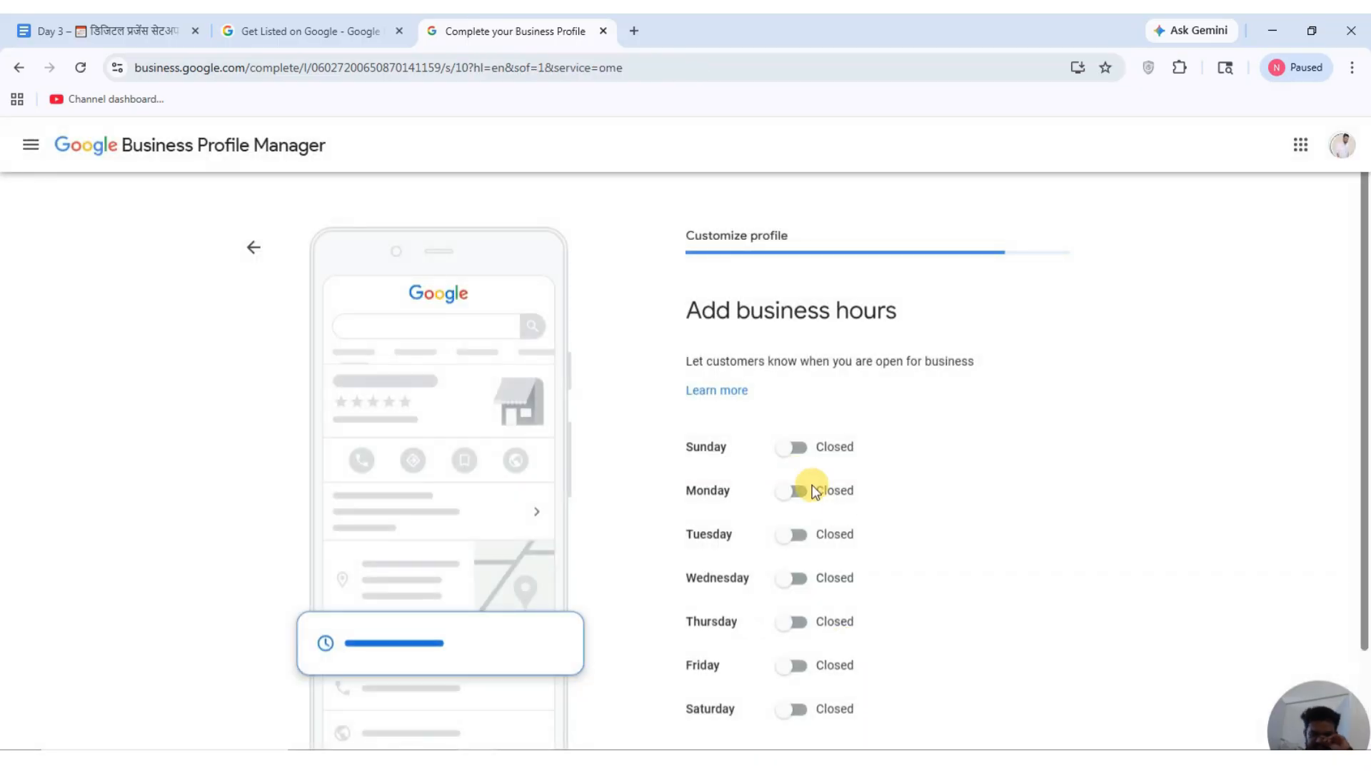
Keep Sunday closed and set Monday's hours to 10:00 AM–5:00 PM.
left_click(794, 446)
left_click(794, 446)
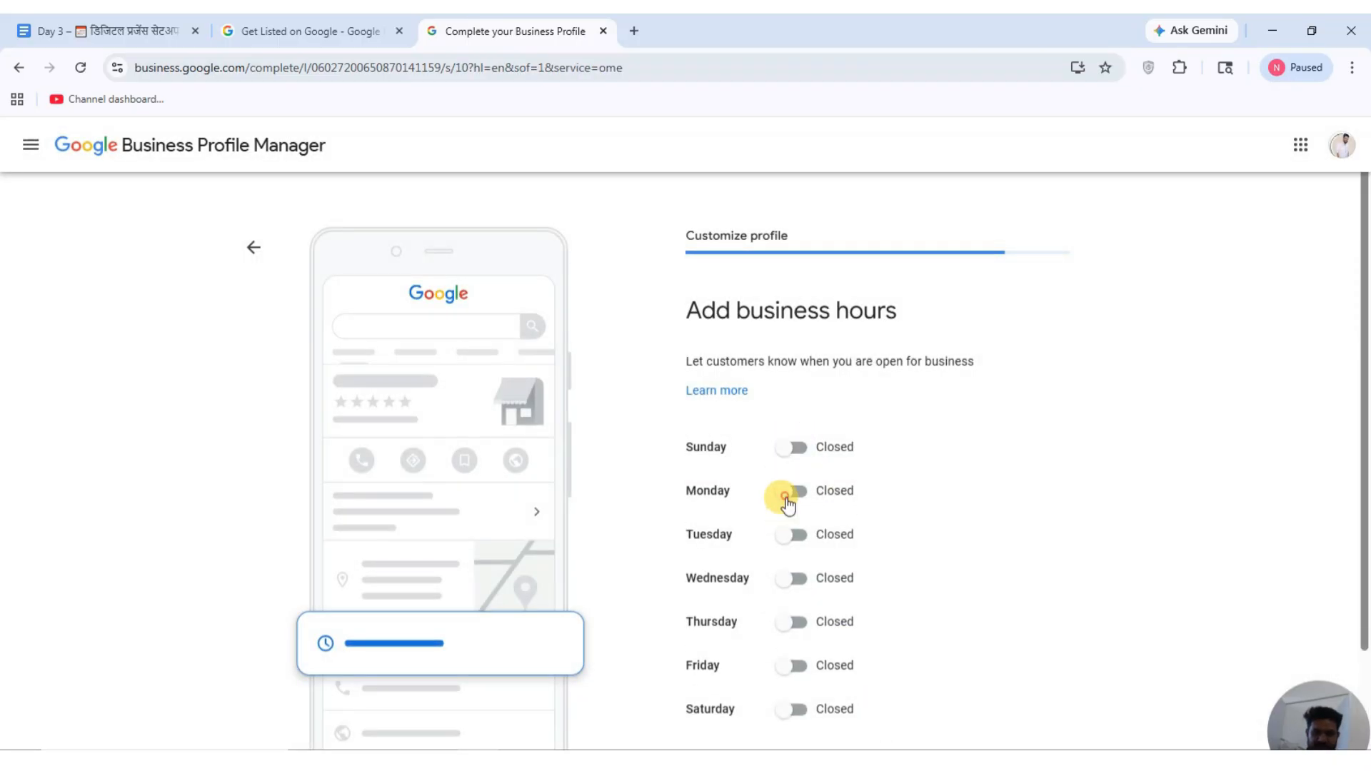
left_click(789, 491)
scroll(786, 472, "down", 1)
left_click(697, 391)
type("10")
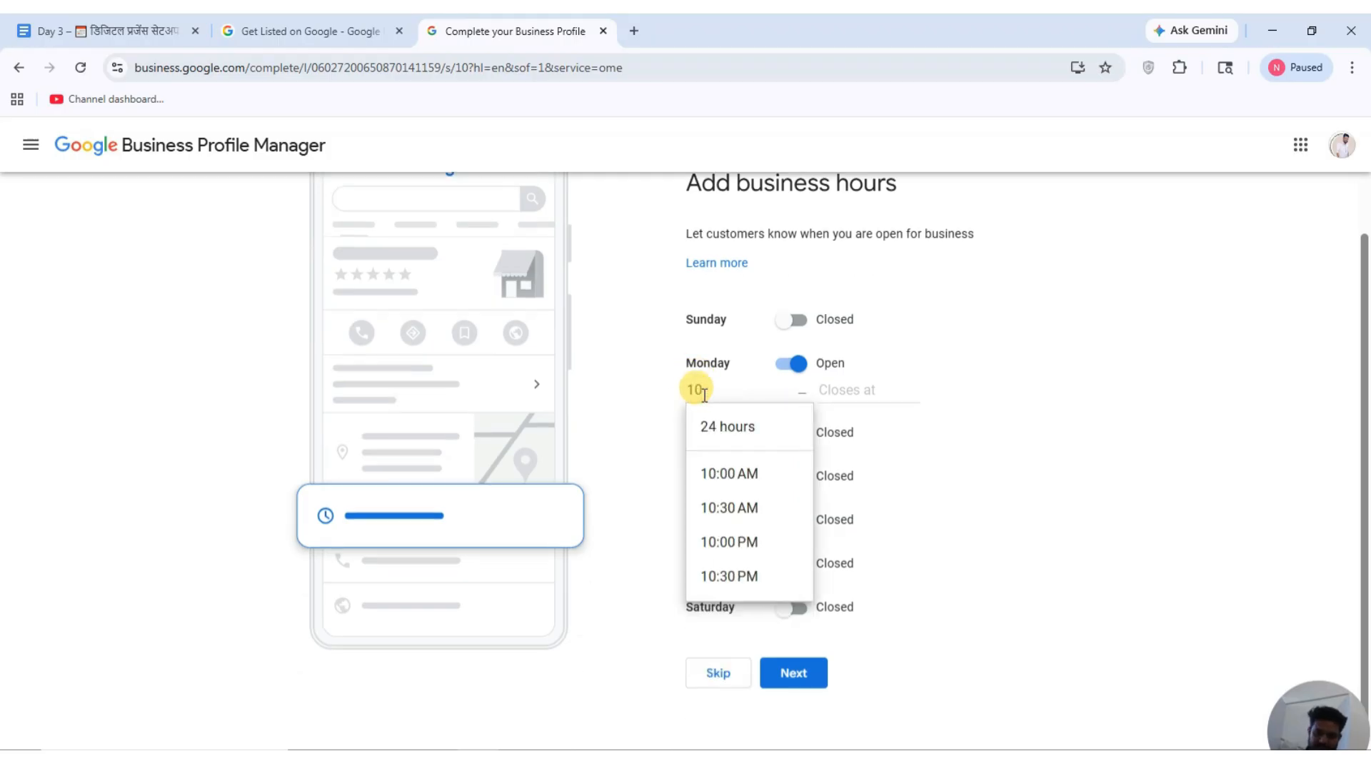
left_click(729, 474)
left_click(840, 392)
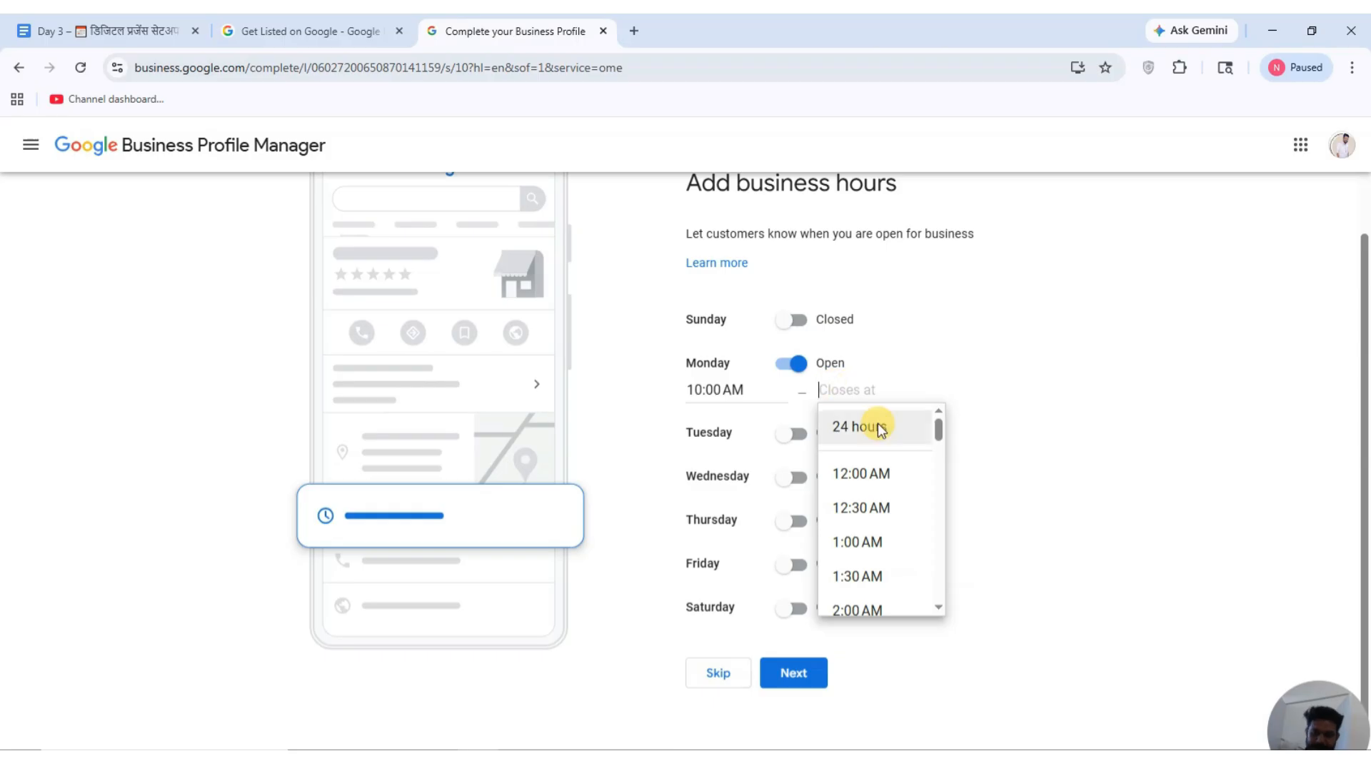
type("5")
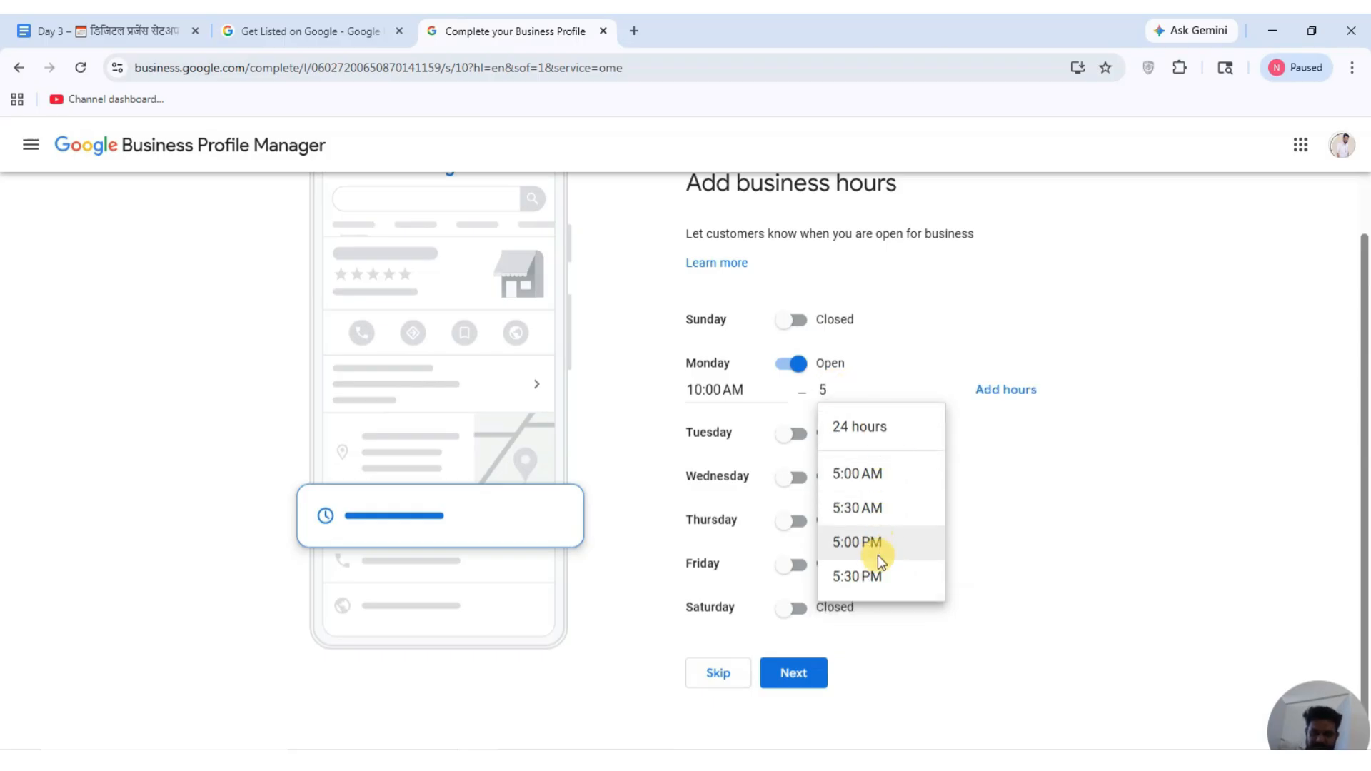
left_click(877, 549)
Fill in 5:00 PM closing times for Tuesday through Thursday and save the hours.
left_click(837, 469)
type("5:00 PM")
left_click(834, 398)
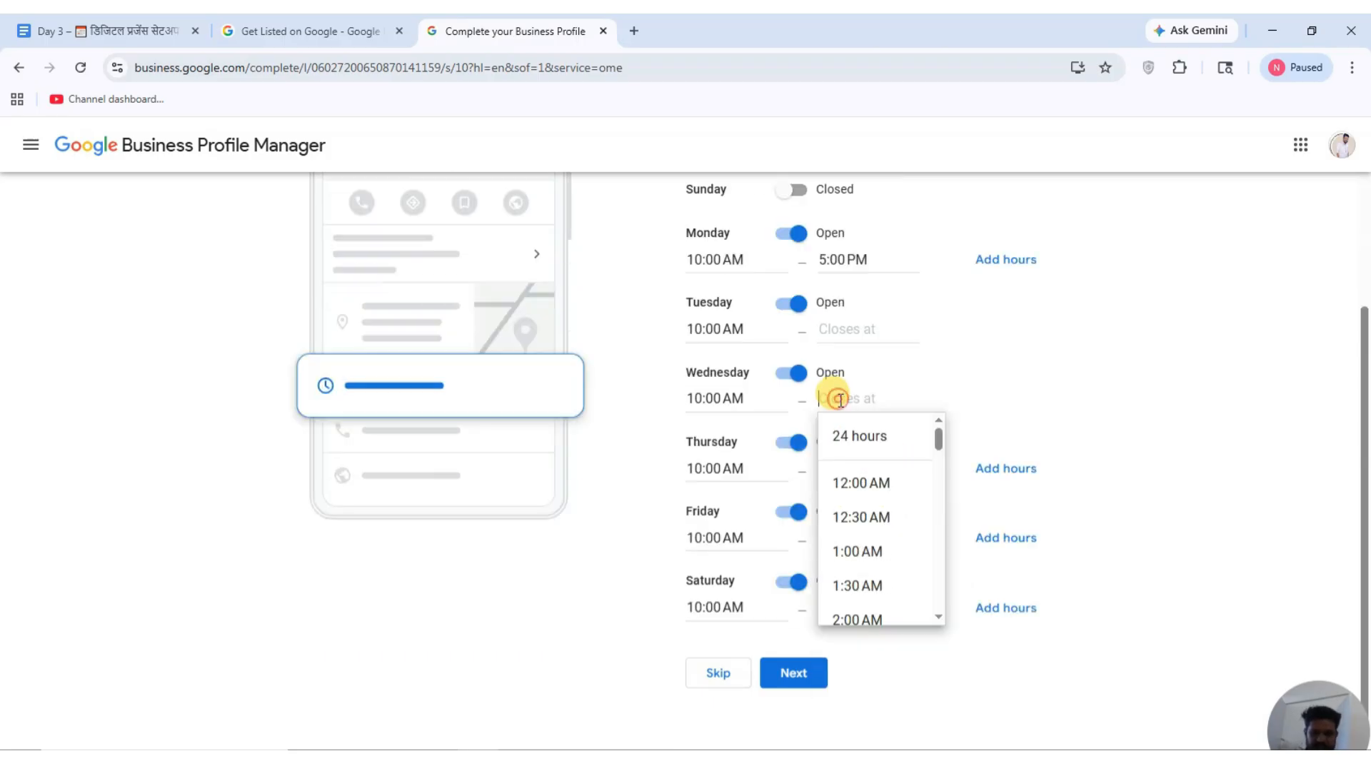
type("5:00 PM")
left_click(834, 329)
type("5:00 PM")
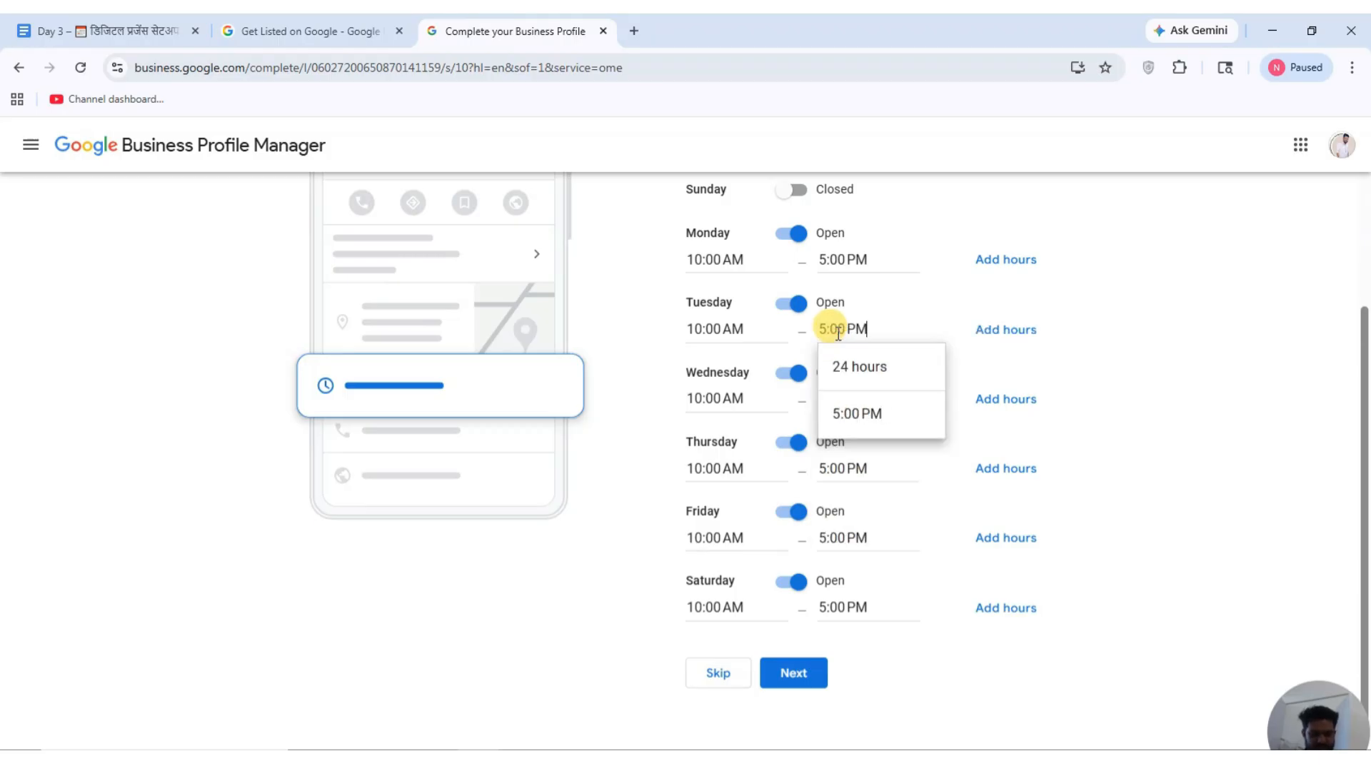
left_click(971, 642)
left_click(803, 680)
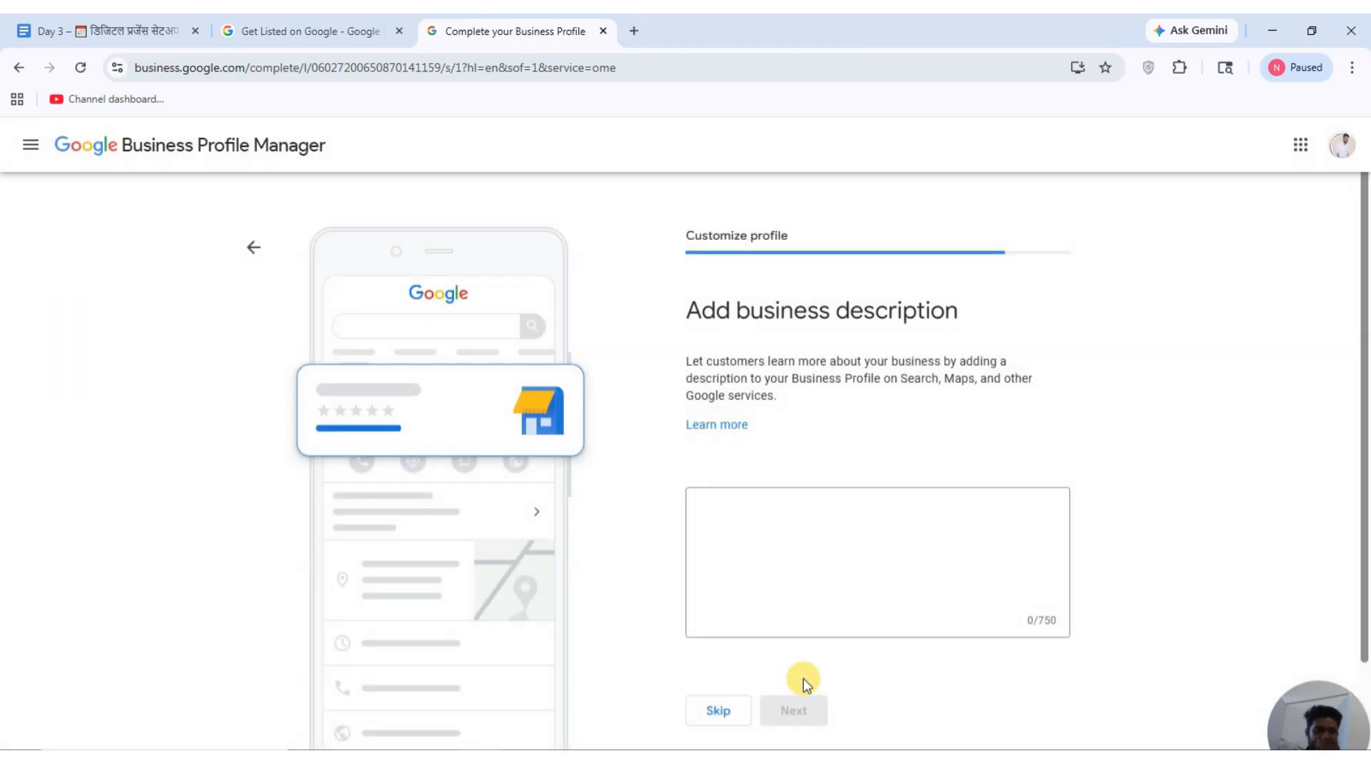
Open chatgpt.com in a new browser tab.
left_click(814, 553)
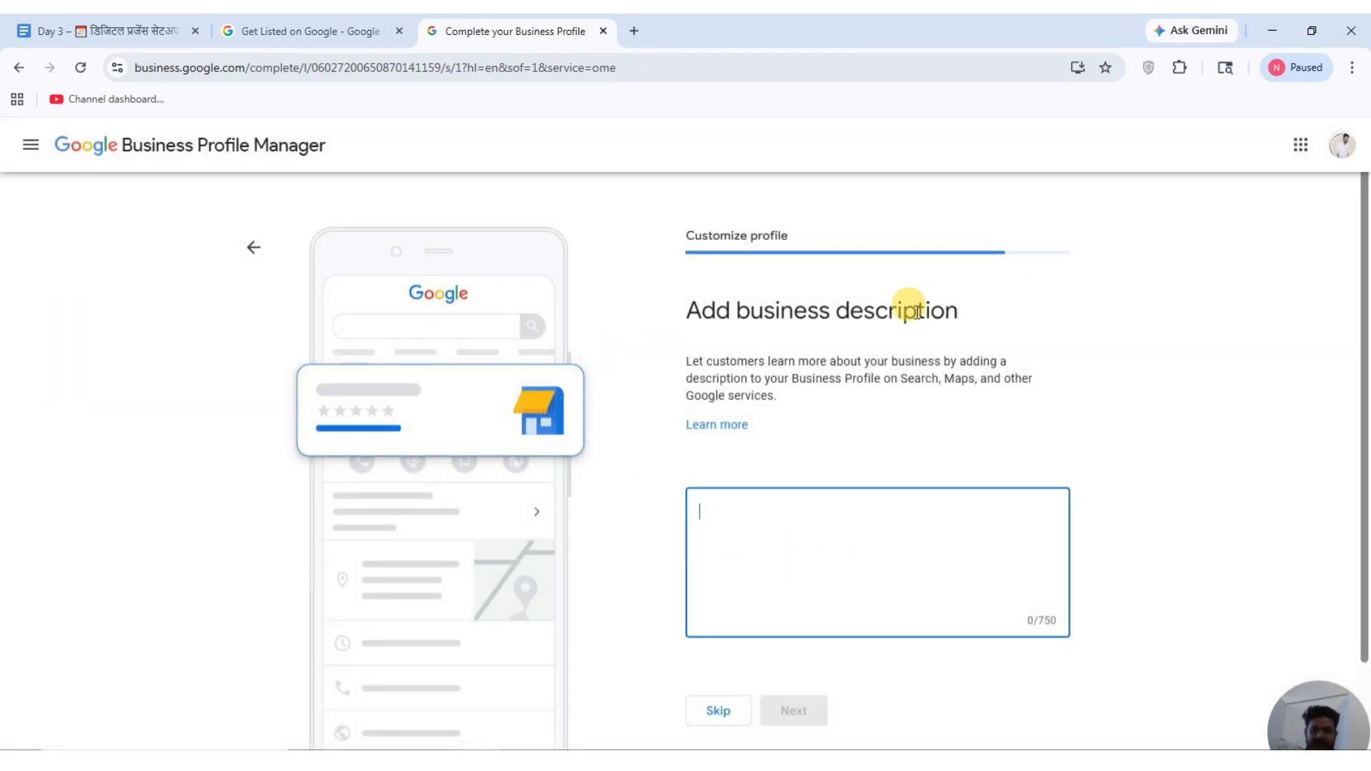
left_click(633, 31)
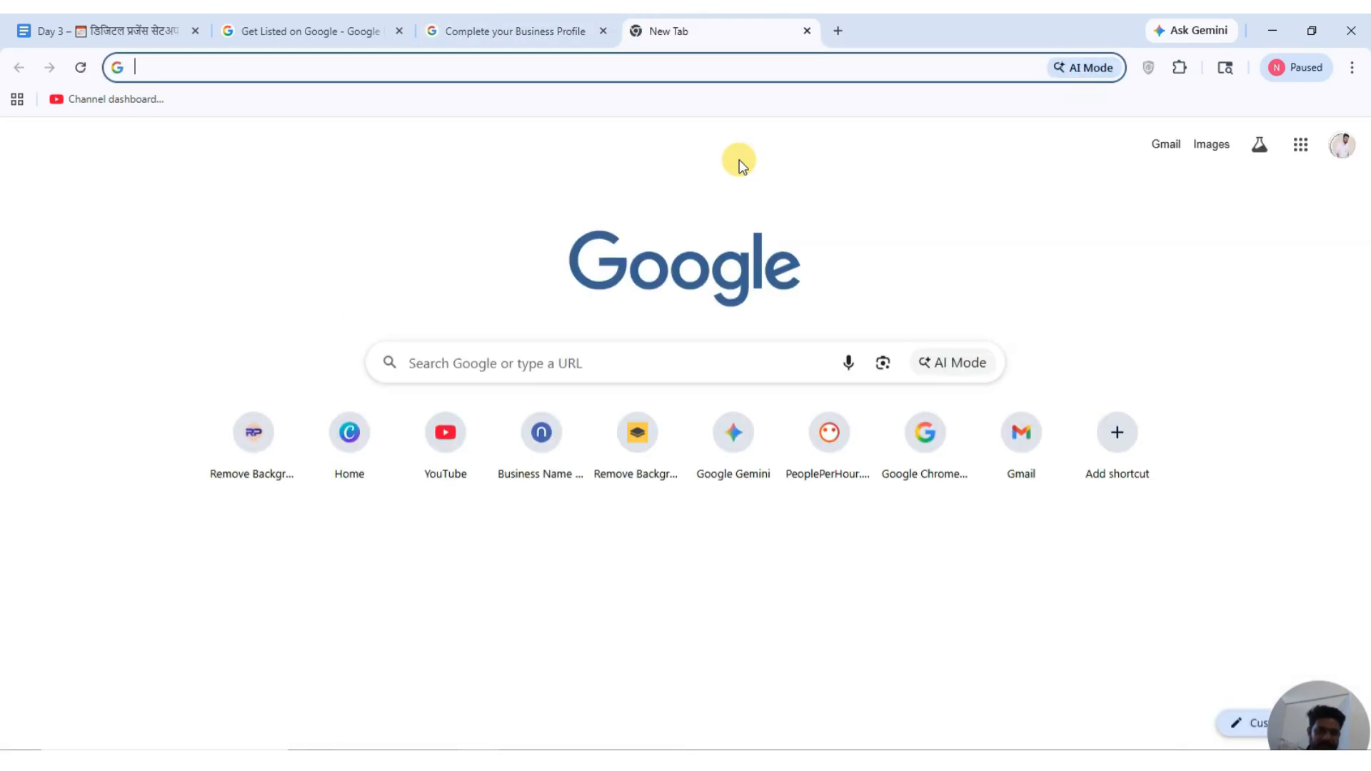
type("grtp")
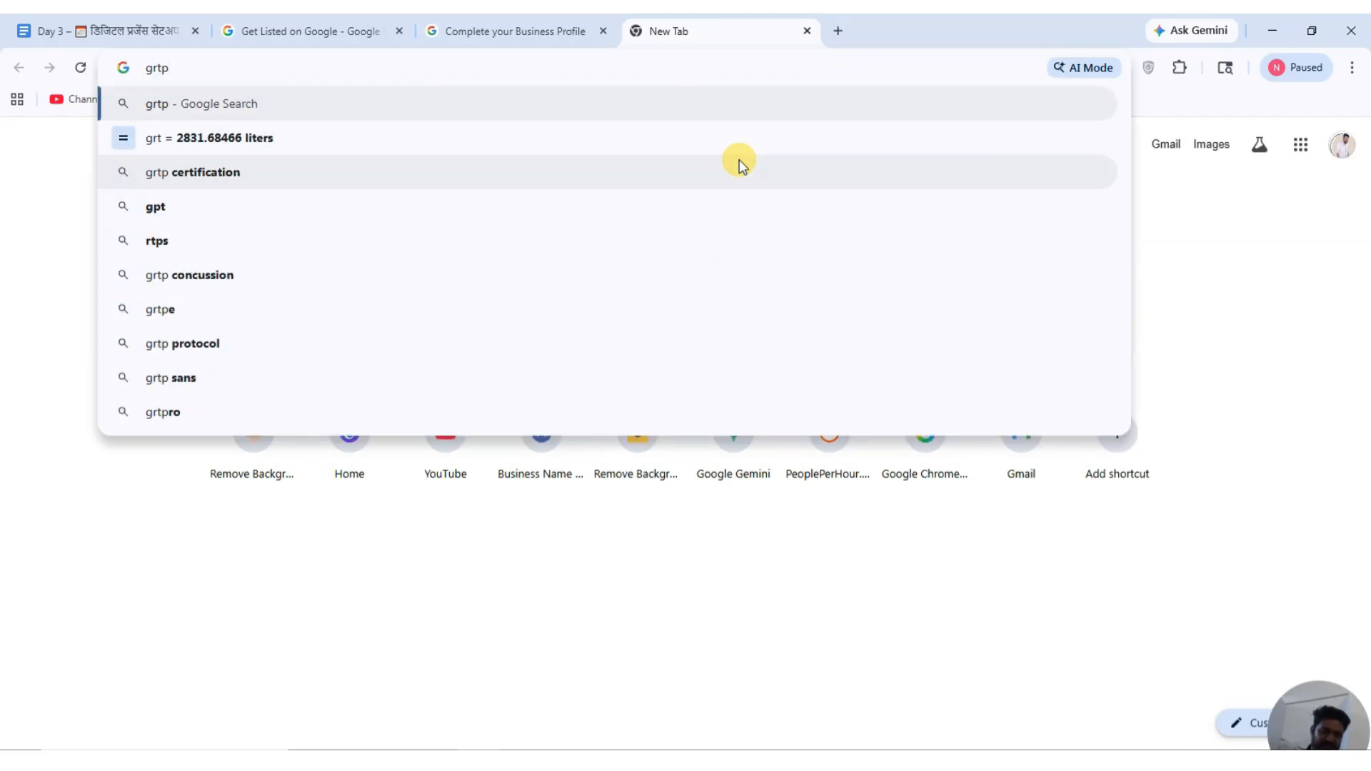
key("BackSpace")
key("BackSpace")
key("BackSpace")
key("BackSpace")
type("gpt")
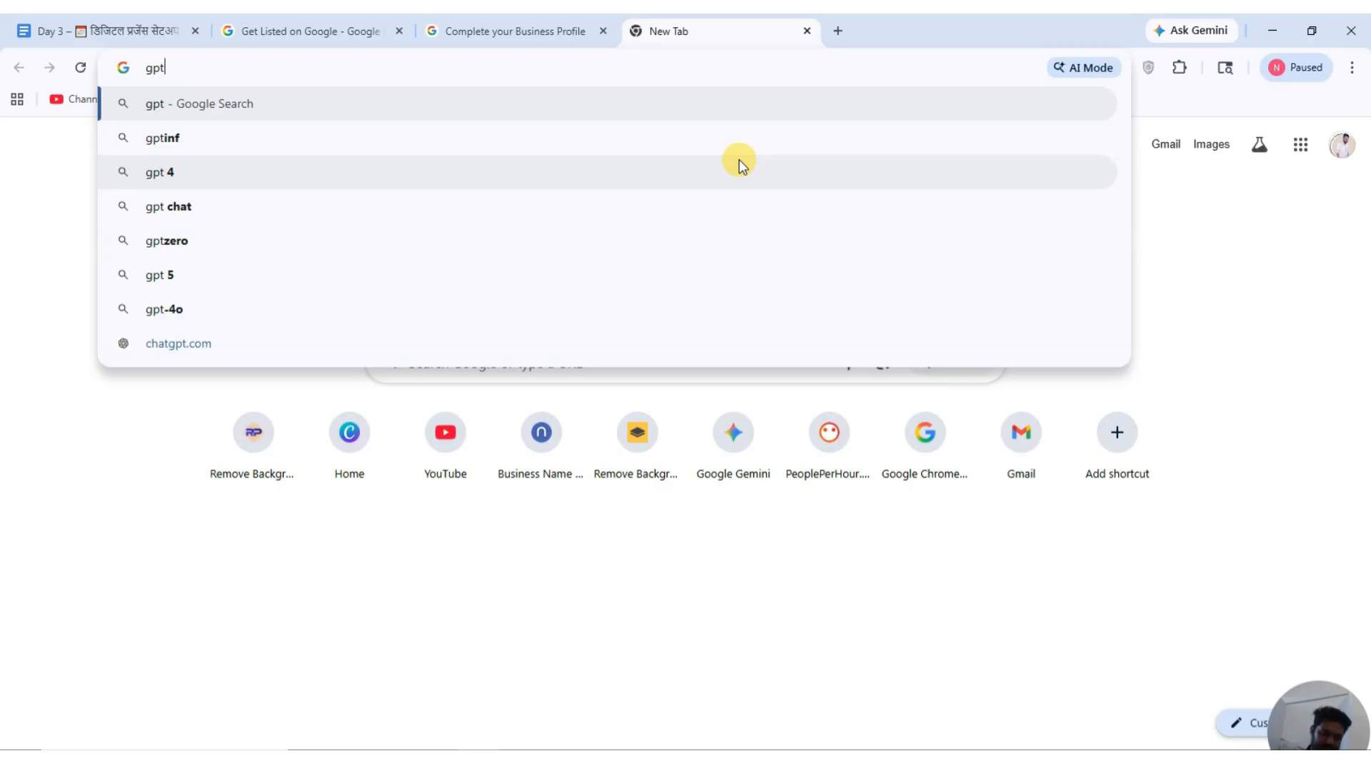
left_click(156, 343)
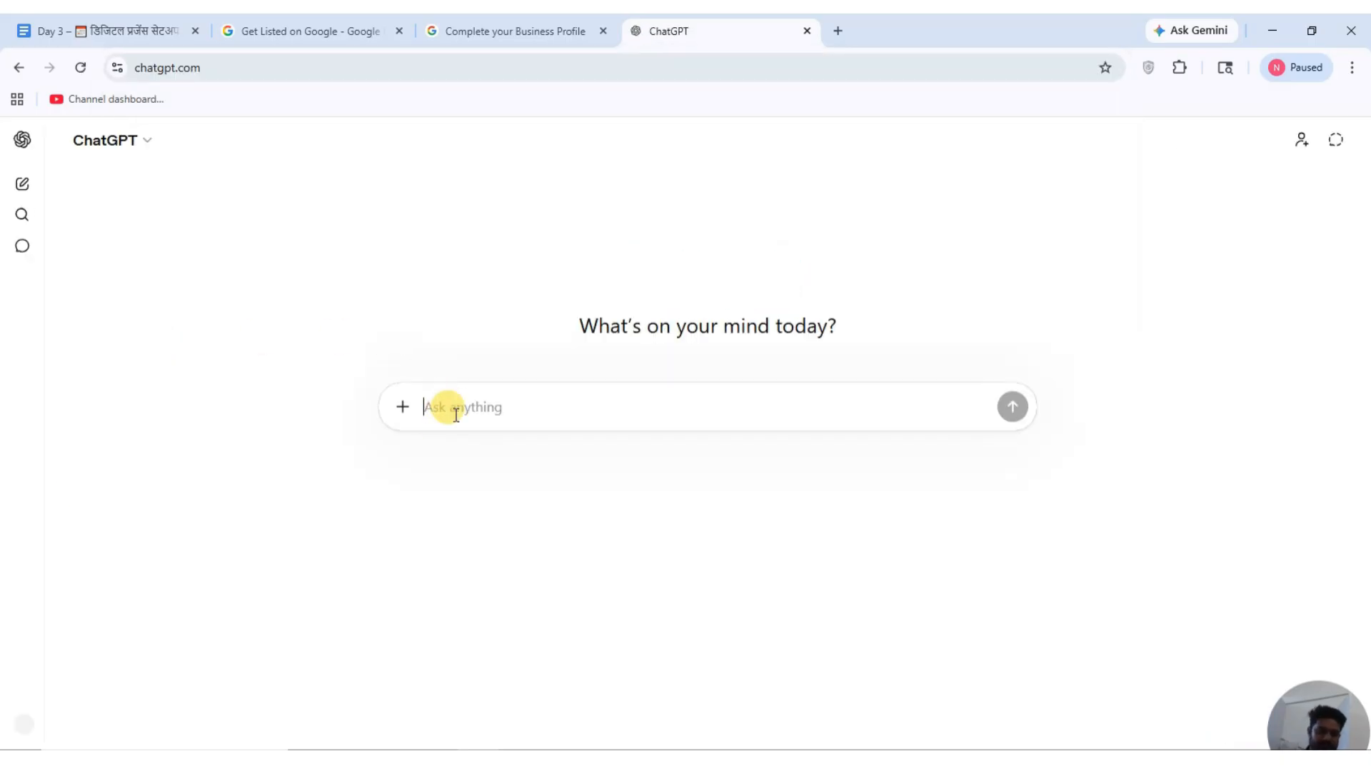
Write a Hinglish prompt requesting an English Google My Business description, then select it.
type("muje englishe")
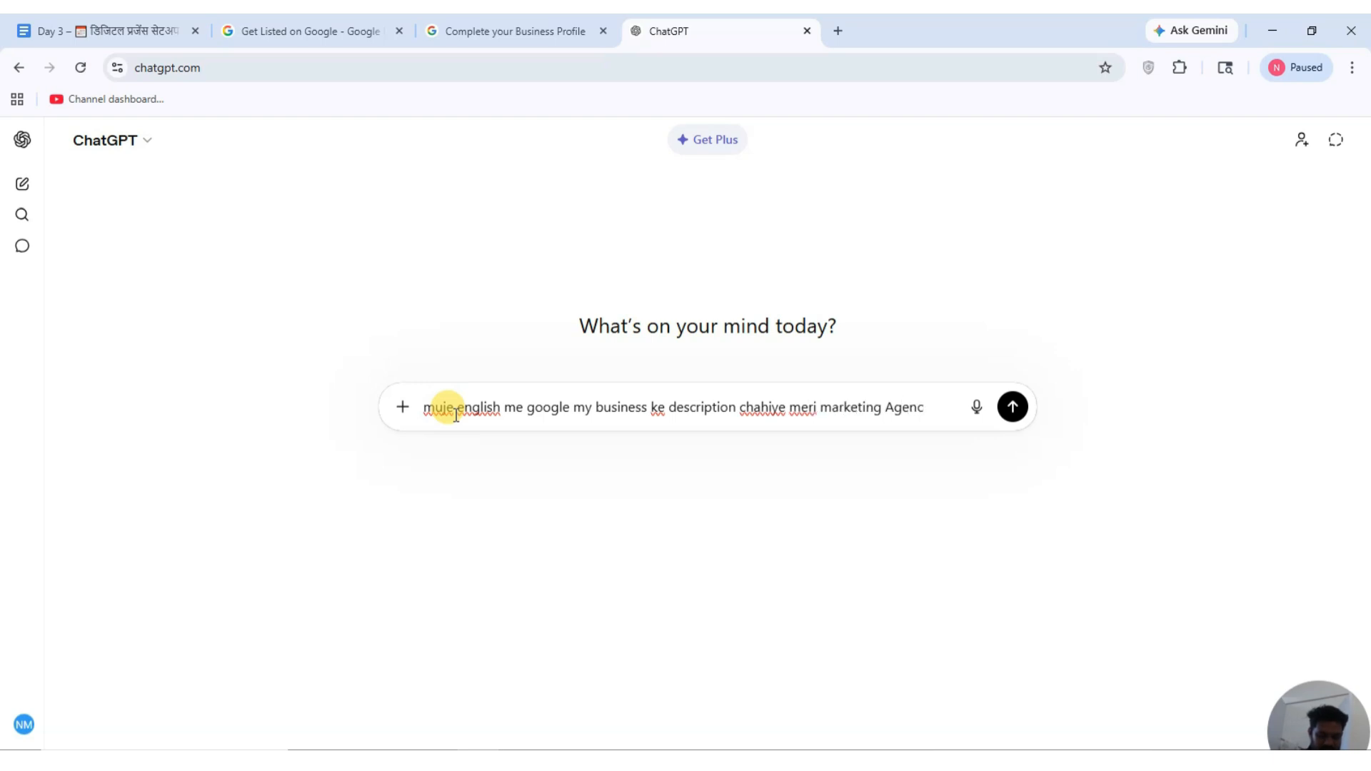
type("aha me digital")
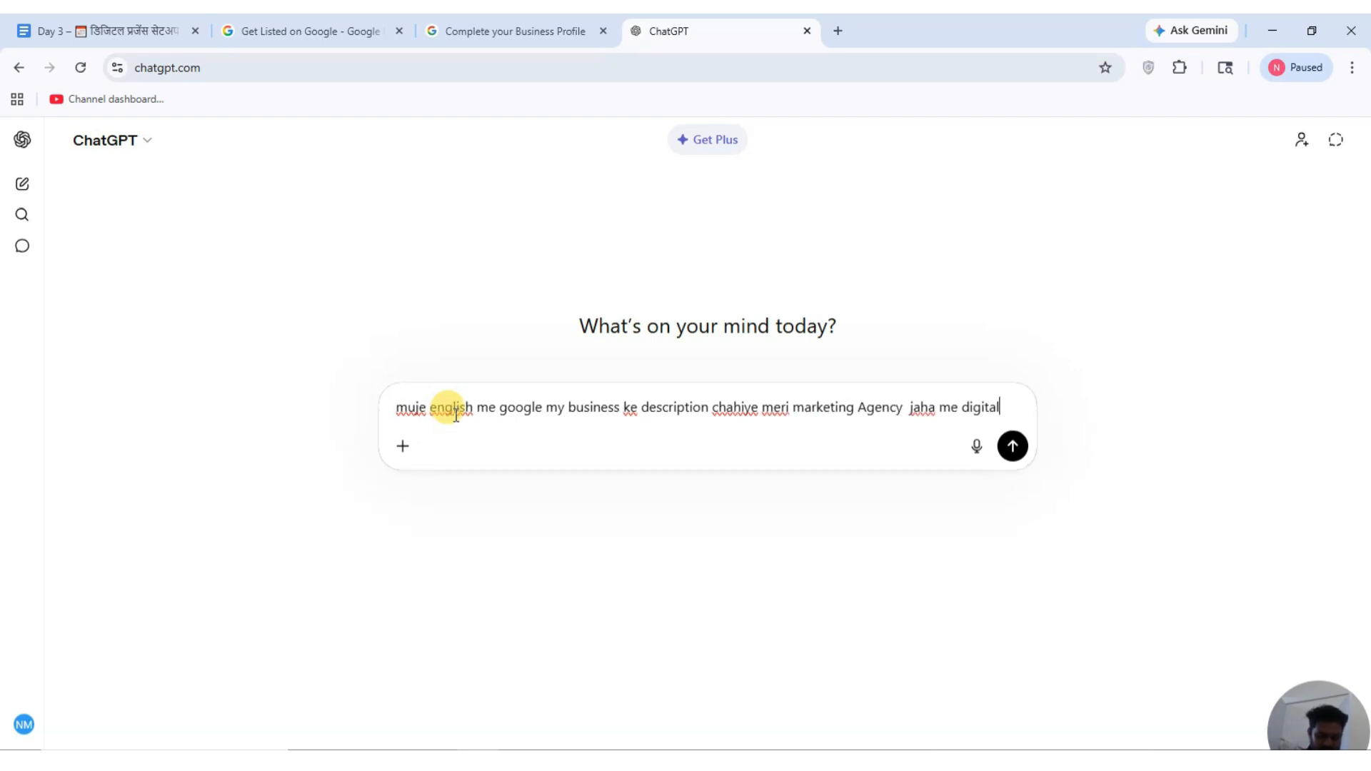
type(" mark")
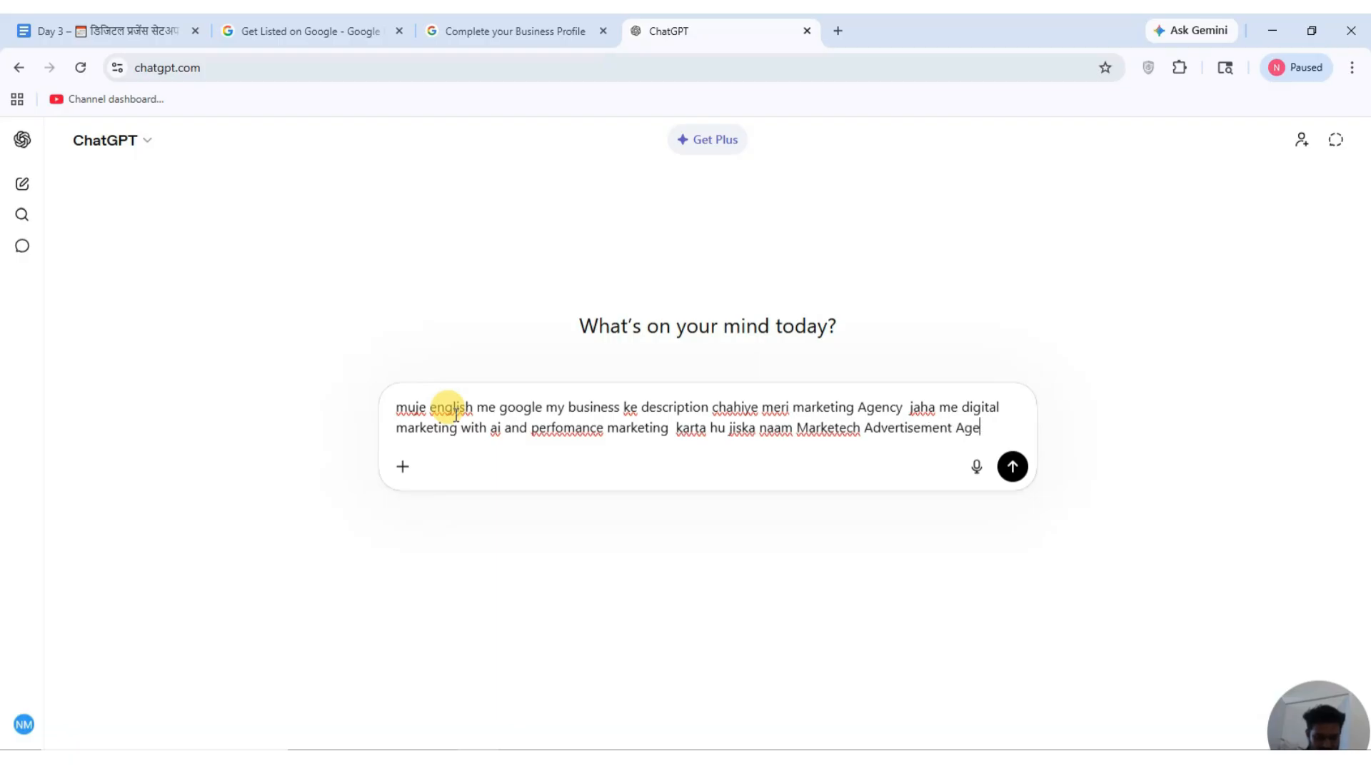
type("muje description do")
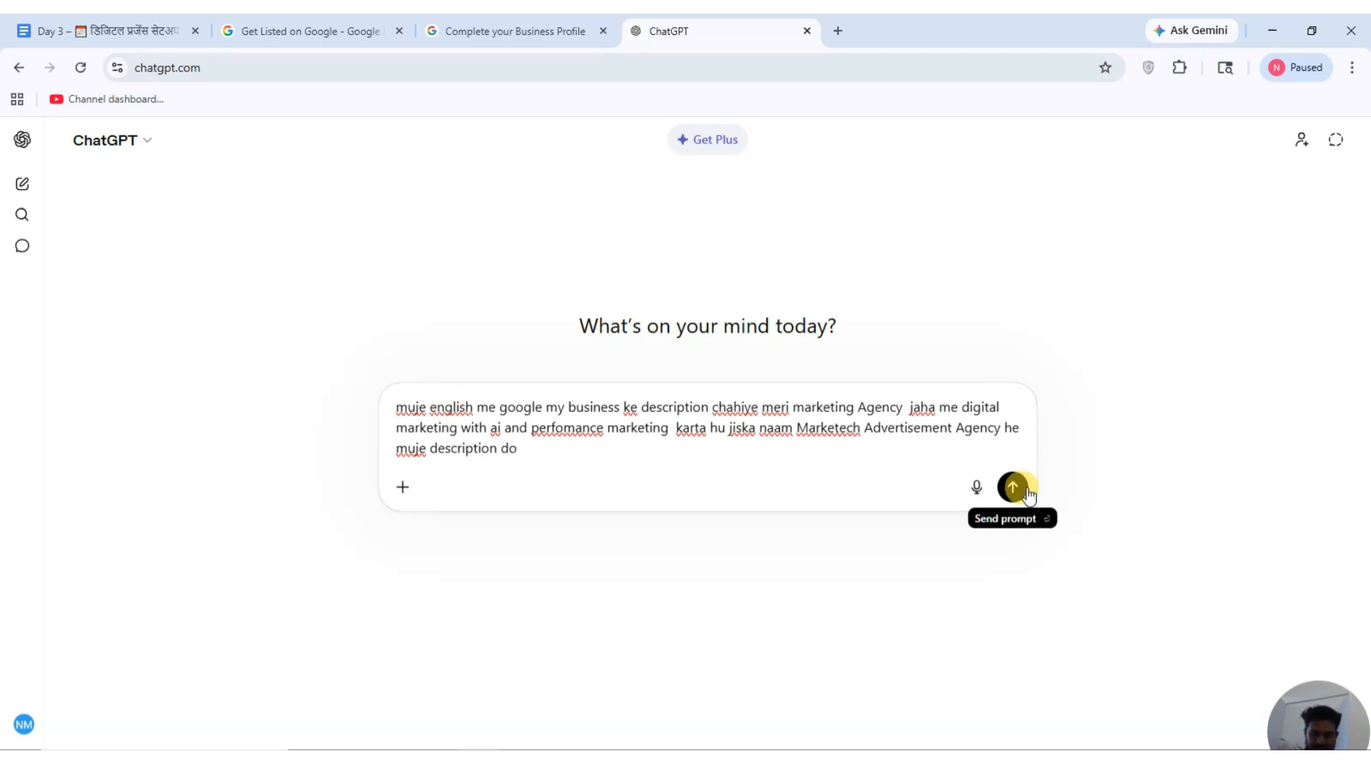
left_click_drag(517, 449, 364, 416)
key("ctrl+c")
Send the prompt, then add blank lines above Optimization Tips in the Day 3 doc.
left_click(1011, 487)
left_click(101, 26)
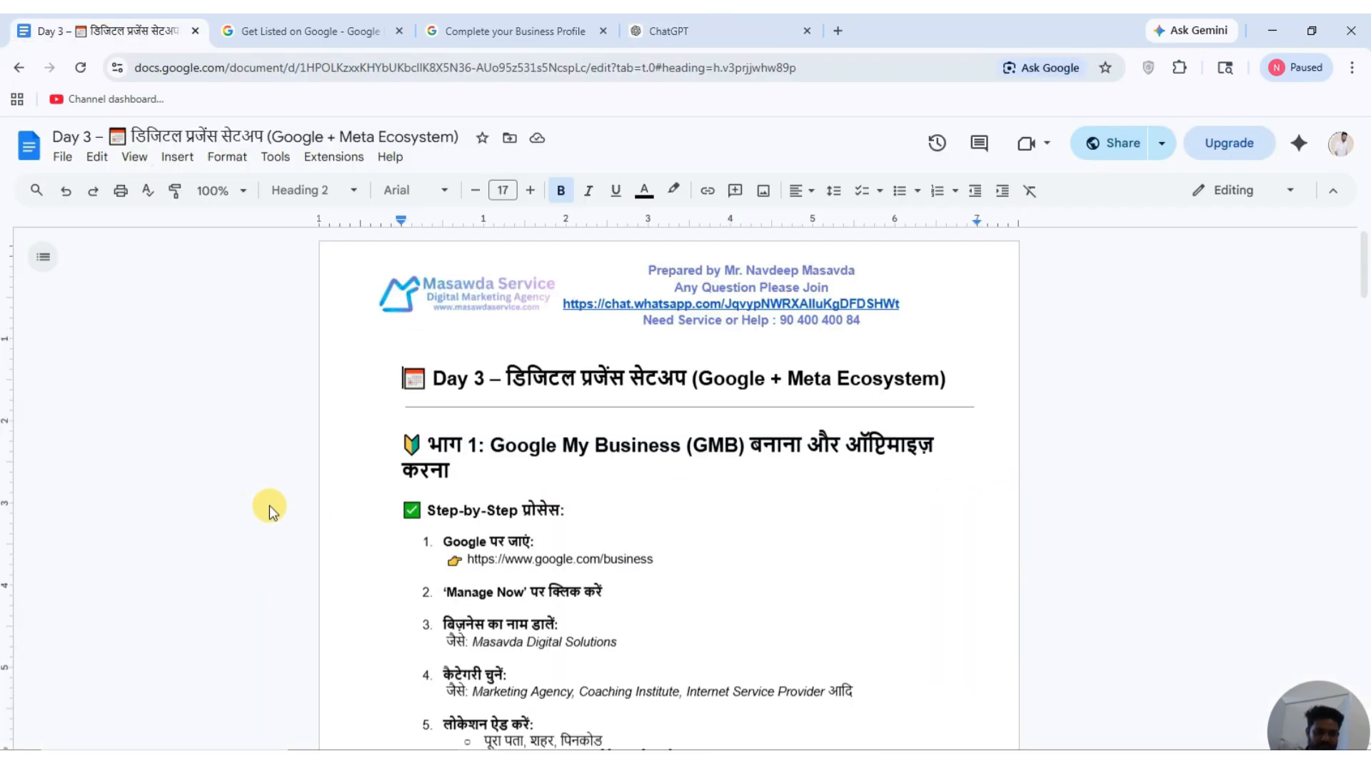
scroll(732, 401, "down", 2)
scroll(738, 432, "up", 5)
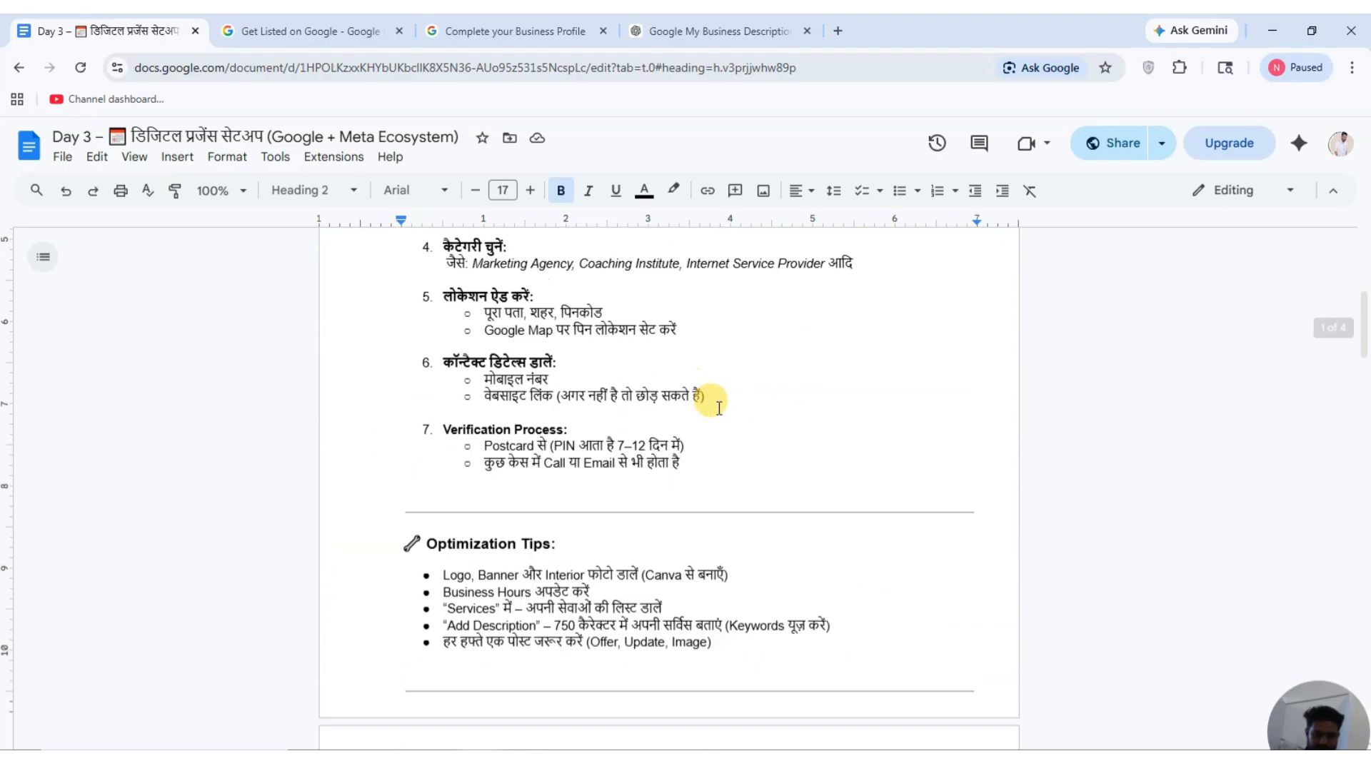
left_click(407, 521)
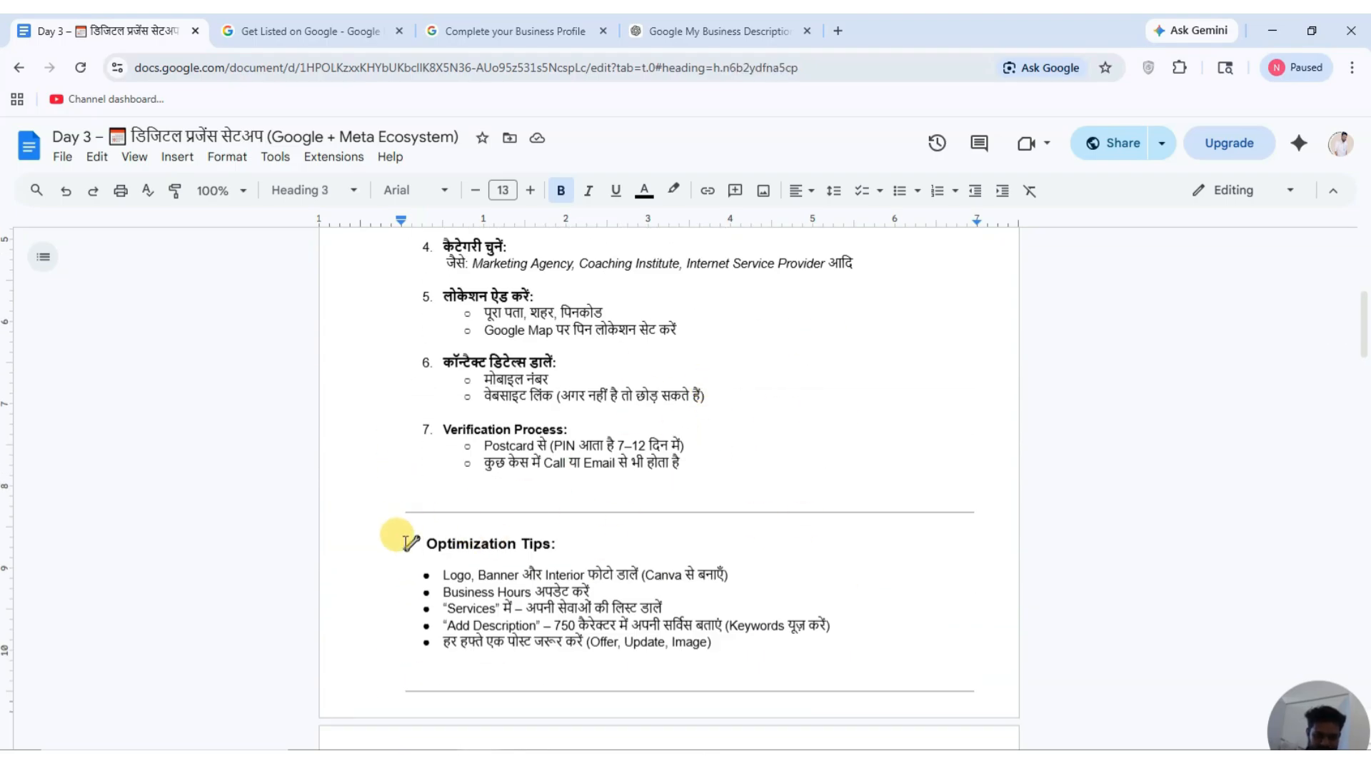
key("Return")
key("Return")
left_click(413, 540)
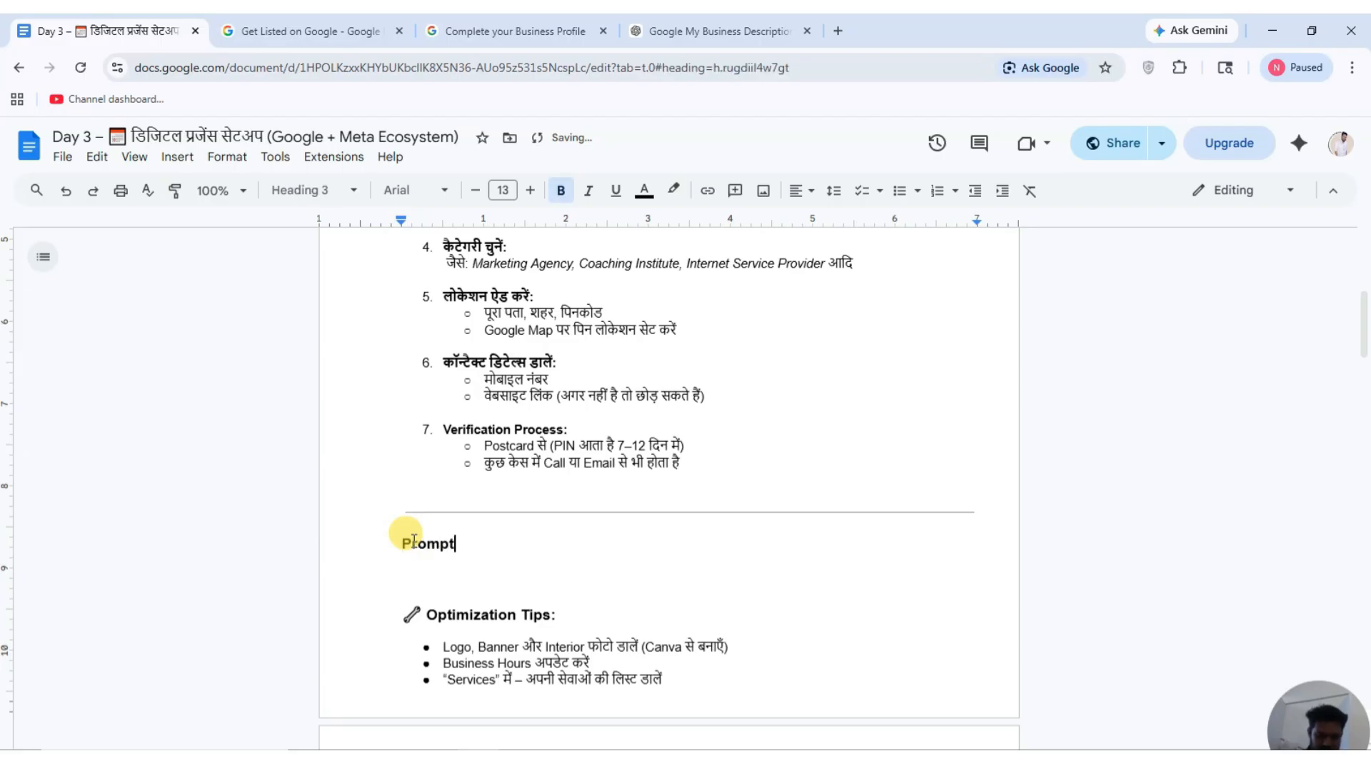
Paste the ChatGPT request as non-bold text under the Prompt: heading.
key("Return")
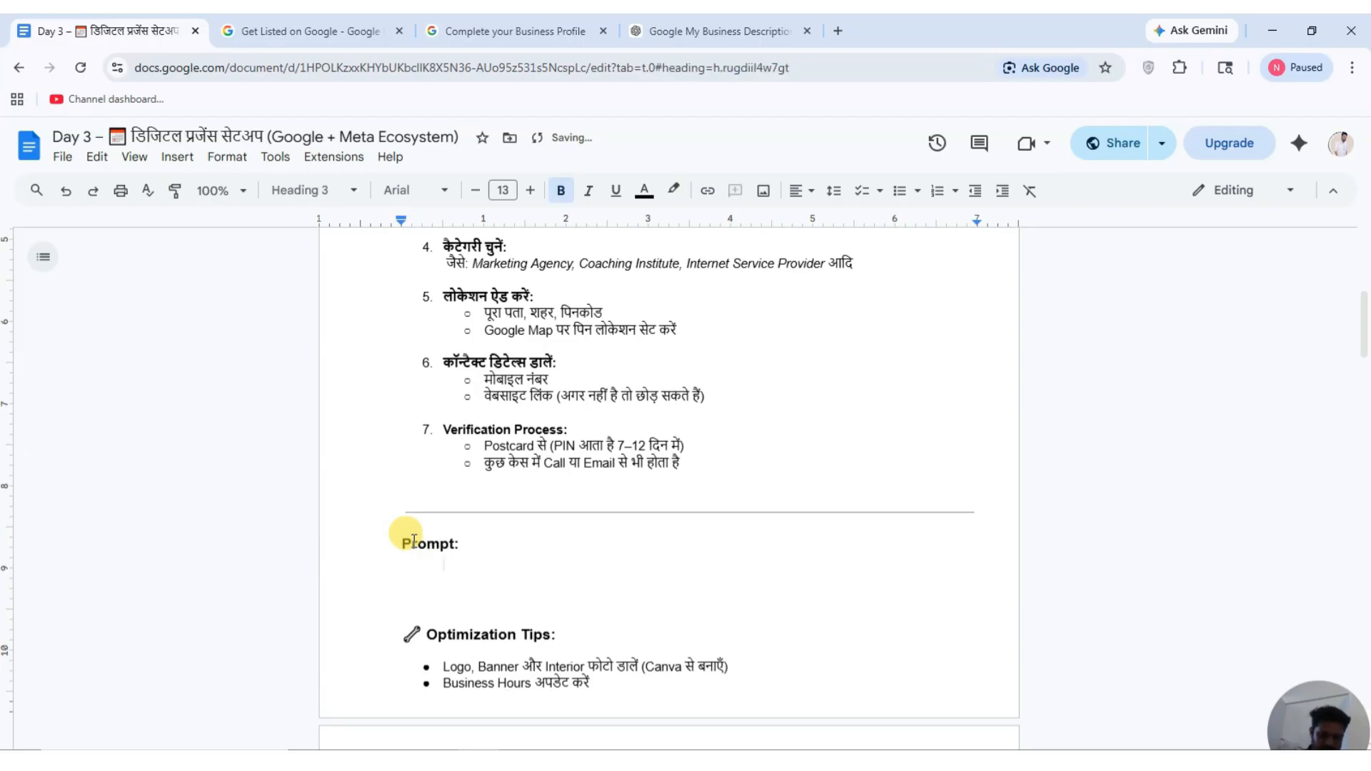
left_click(560, 190)
key("ctrl+v")
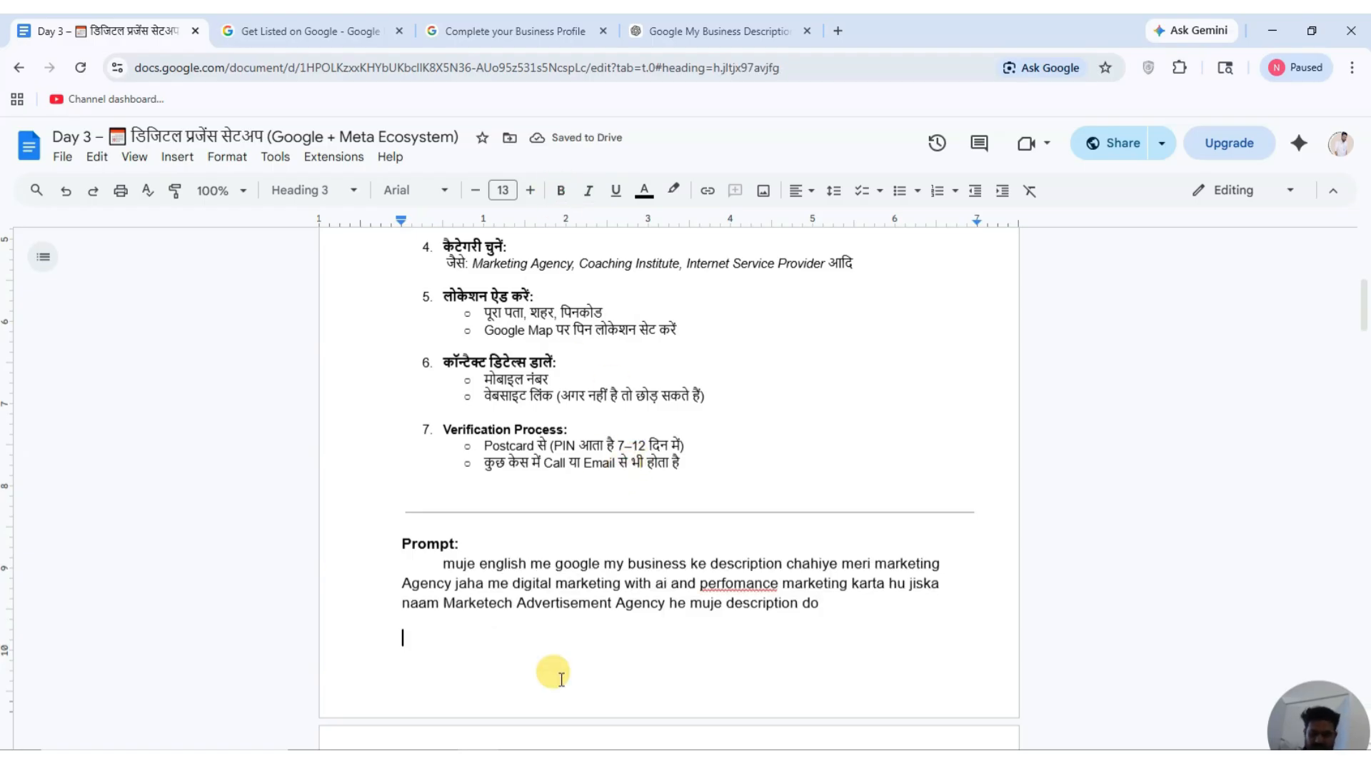
type("🖋 Optimization Tips:")
key("ctrl+z")
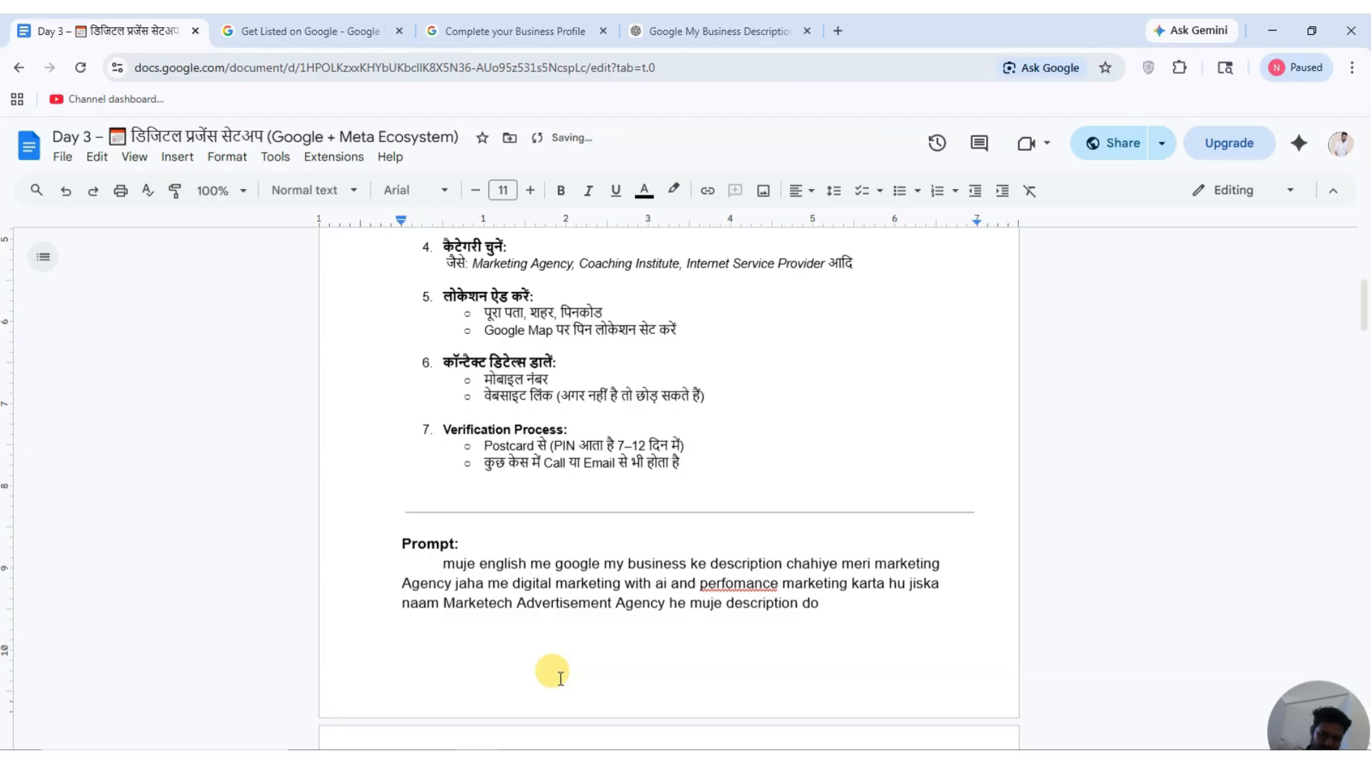
scroll(562, 679, "down", 8)
scroll(562, 679, "up", 5)
scroll(561, 680, "up", 1)
scroll(561, 680, "down", 10)
scroll(561, 678, "up", 7)
scroll(561, 678, "up", 5)
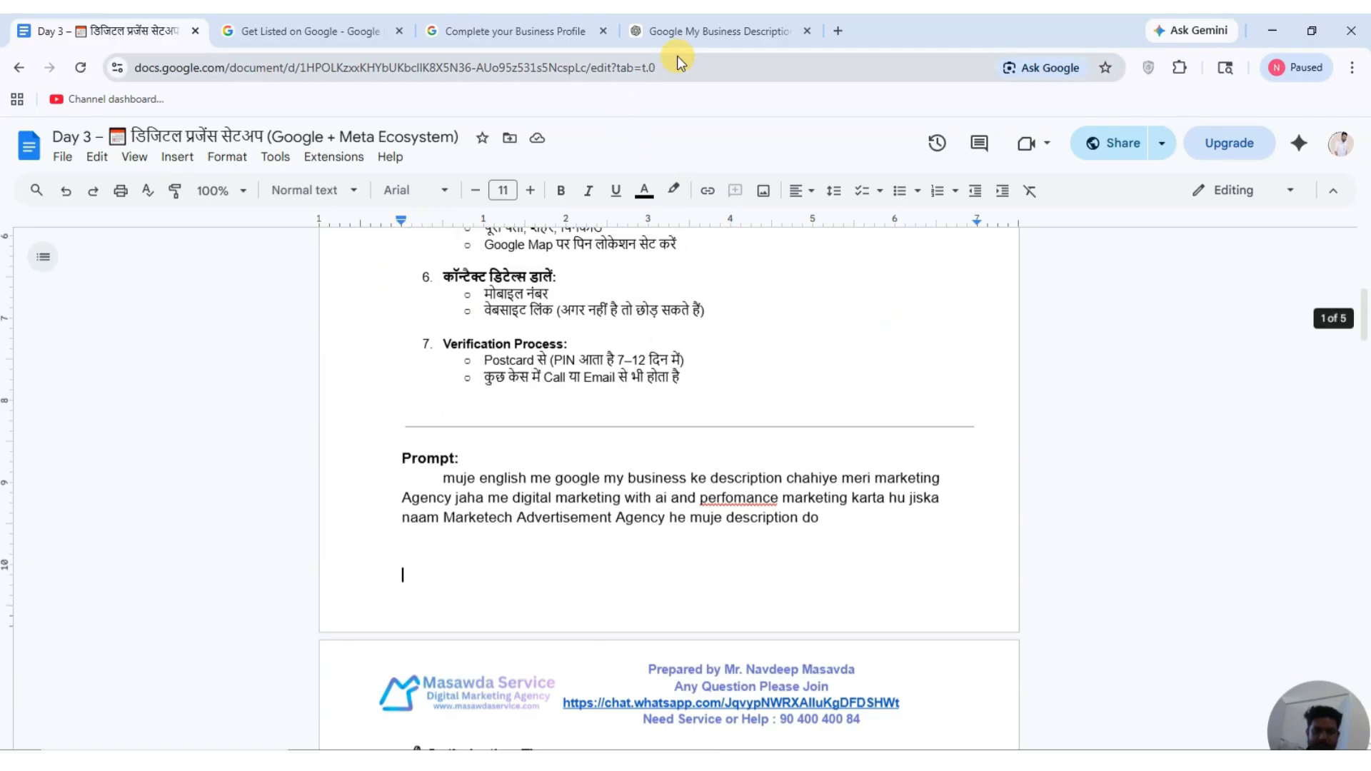
left_click(691, 29)
Select the Option 3 business description paragraph in ChatGPT's reply.
scroll(558, 461, "down", 1)
scroll(557, 459, "up", 2)
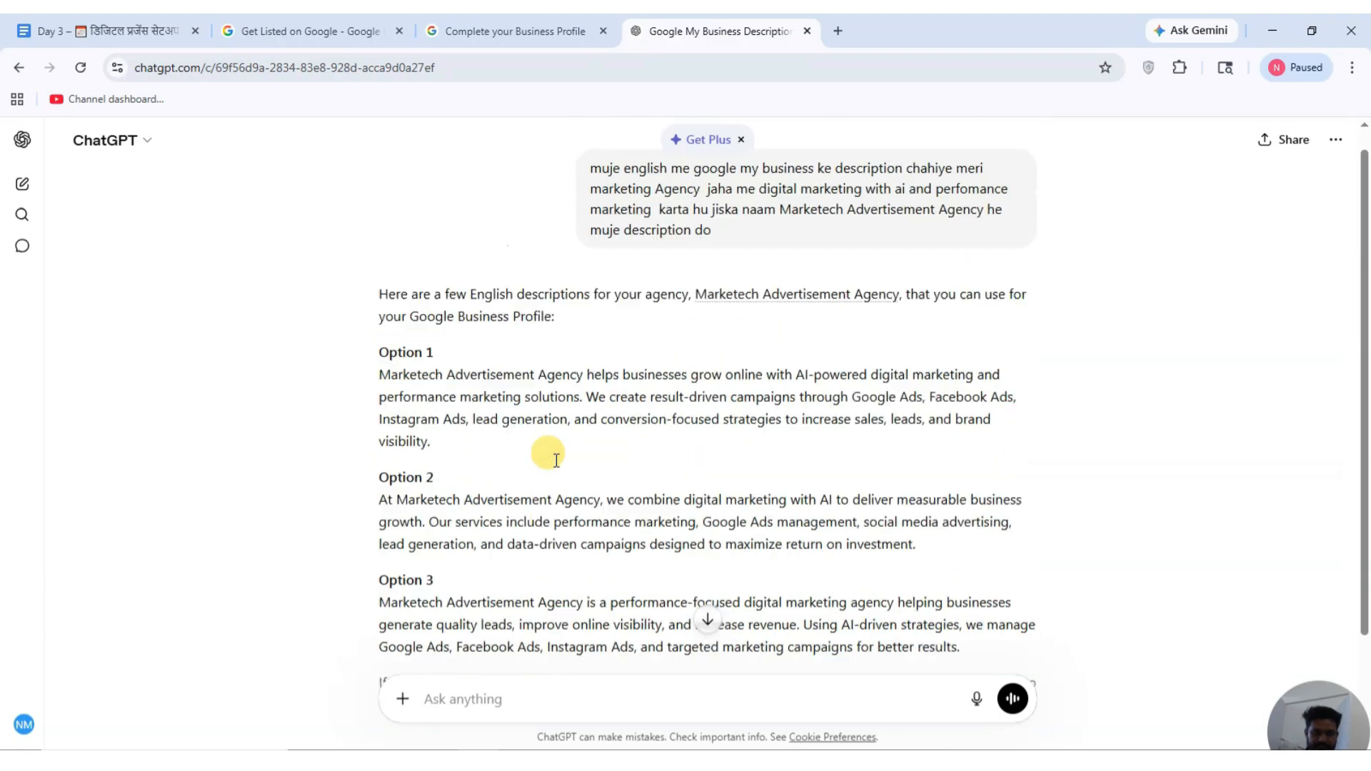
scroll(482, 428, "down", 1)
scroll(482, 428, "down", 2)
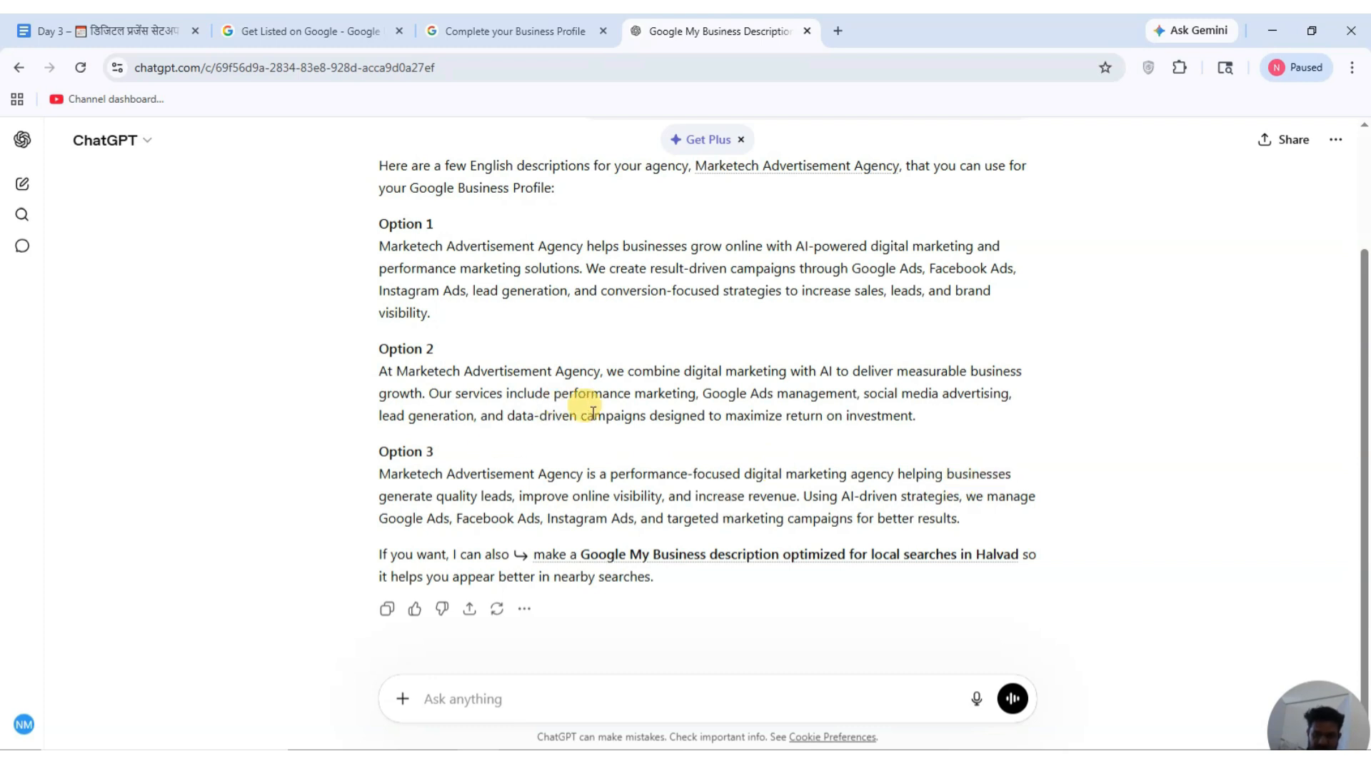
scroll(664, 400, "up", 1)
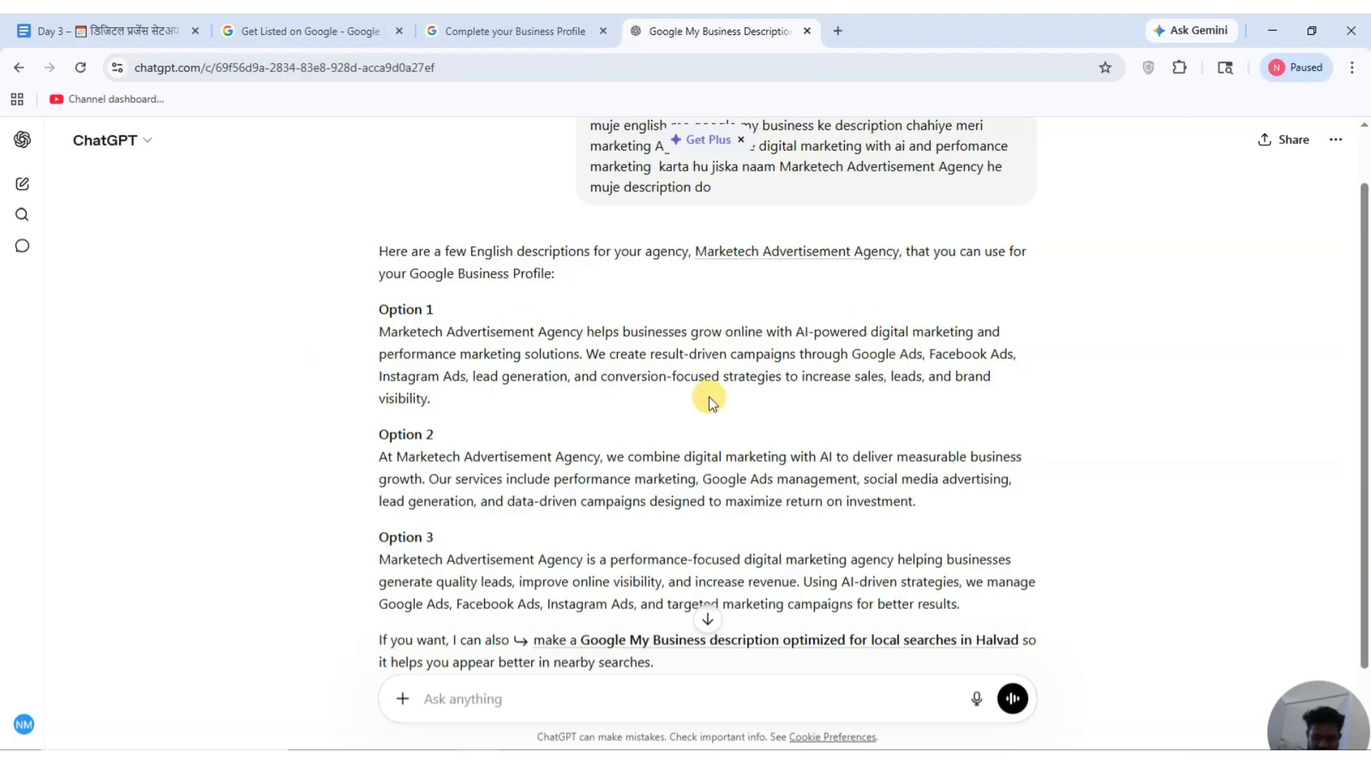
left_click_drag(960, 604, 367, 555)
key("ctrl+c")
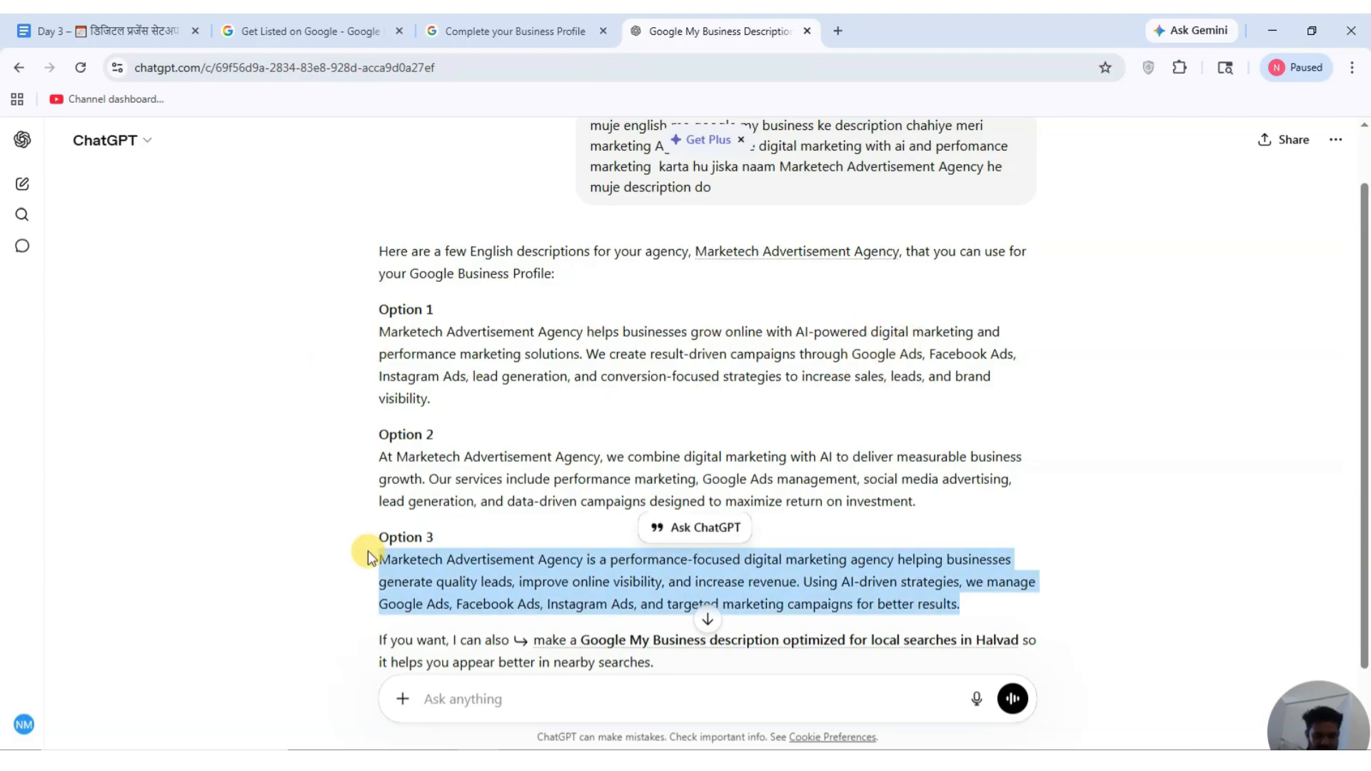
Paste Option 3 into the Business Profile description box (304/750 characters) and continue.
left_click(456, 36)
key("ctrl+v")
scroll(844, 569, "up", 1)
scroll(844, 569, "down", 1)
left_click(794, 710)
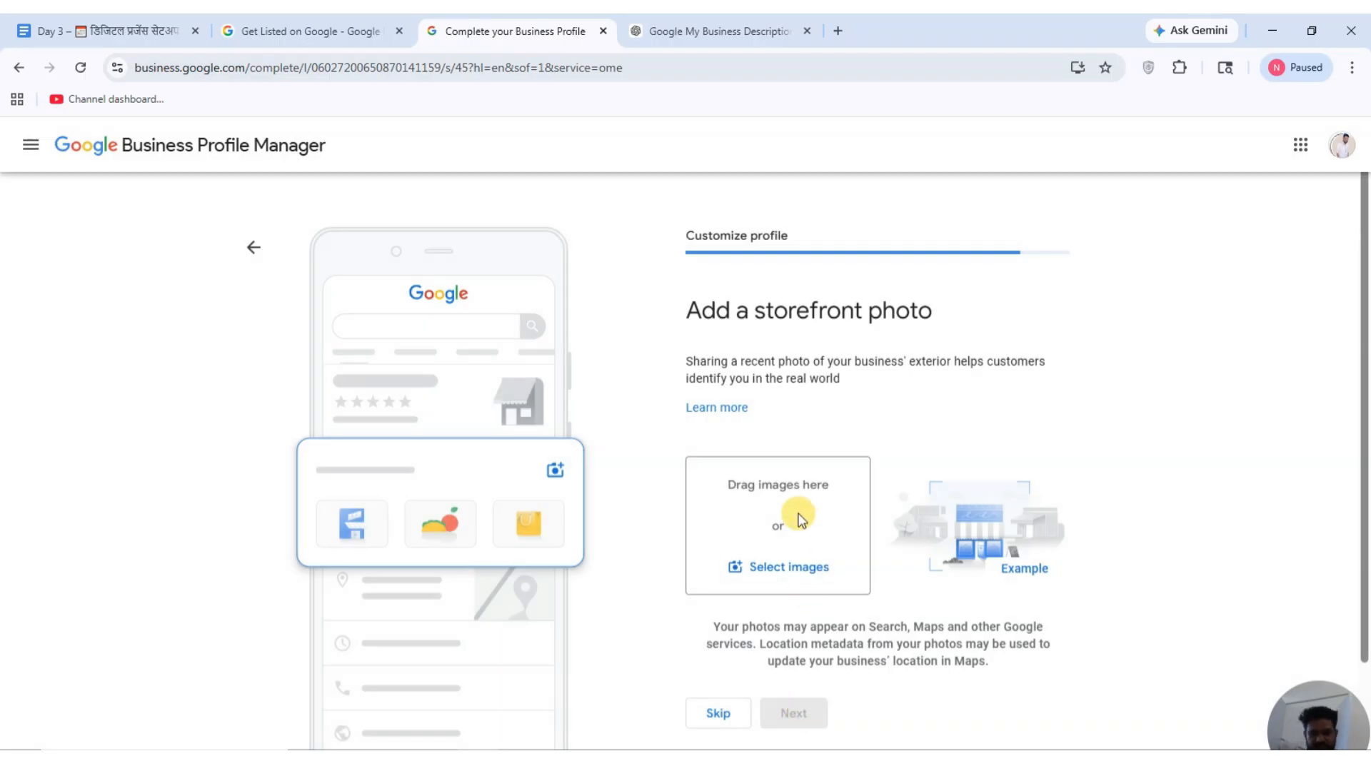
Skip the storefront photo and business photos steps.
scroll(801, 518, "down", 1)
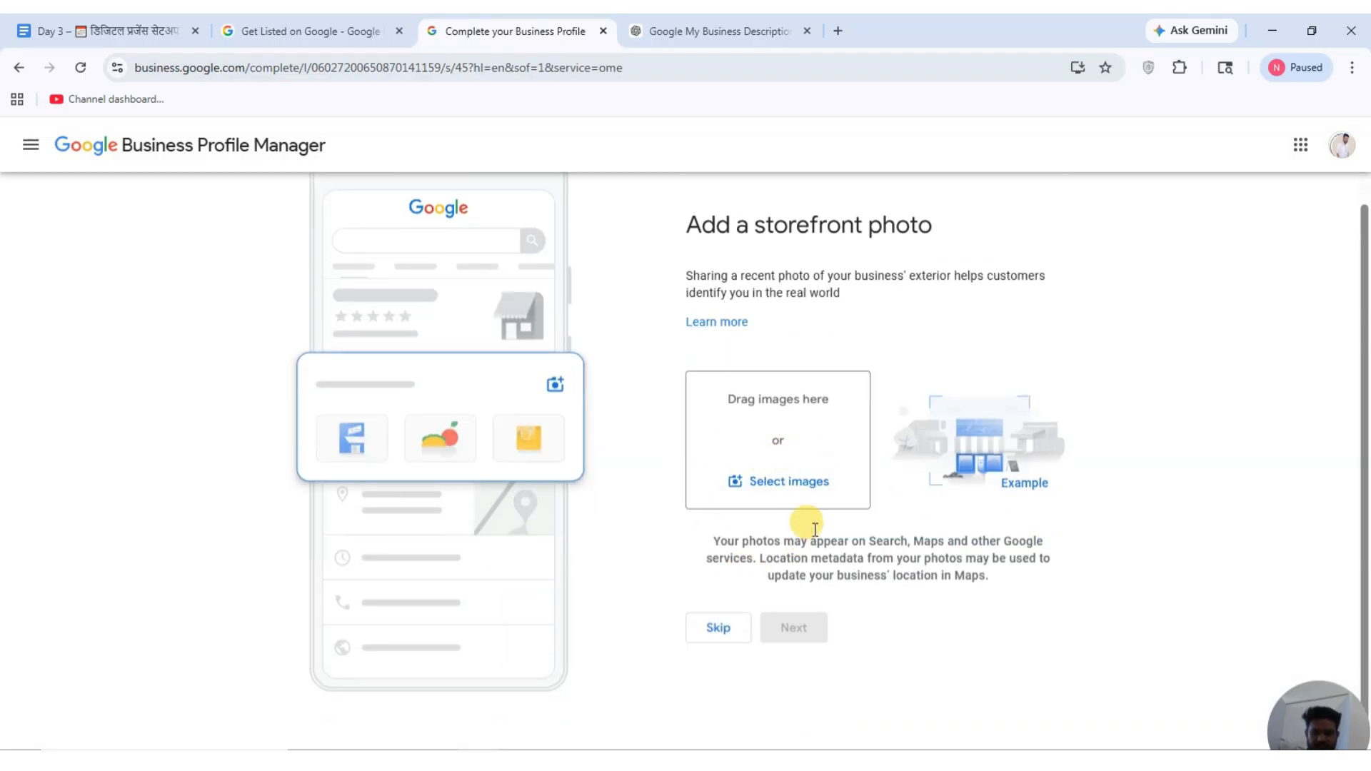
left_click(718, 629)
scroll(872, 551, "down", 2)
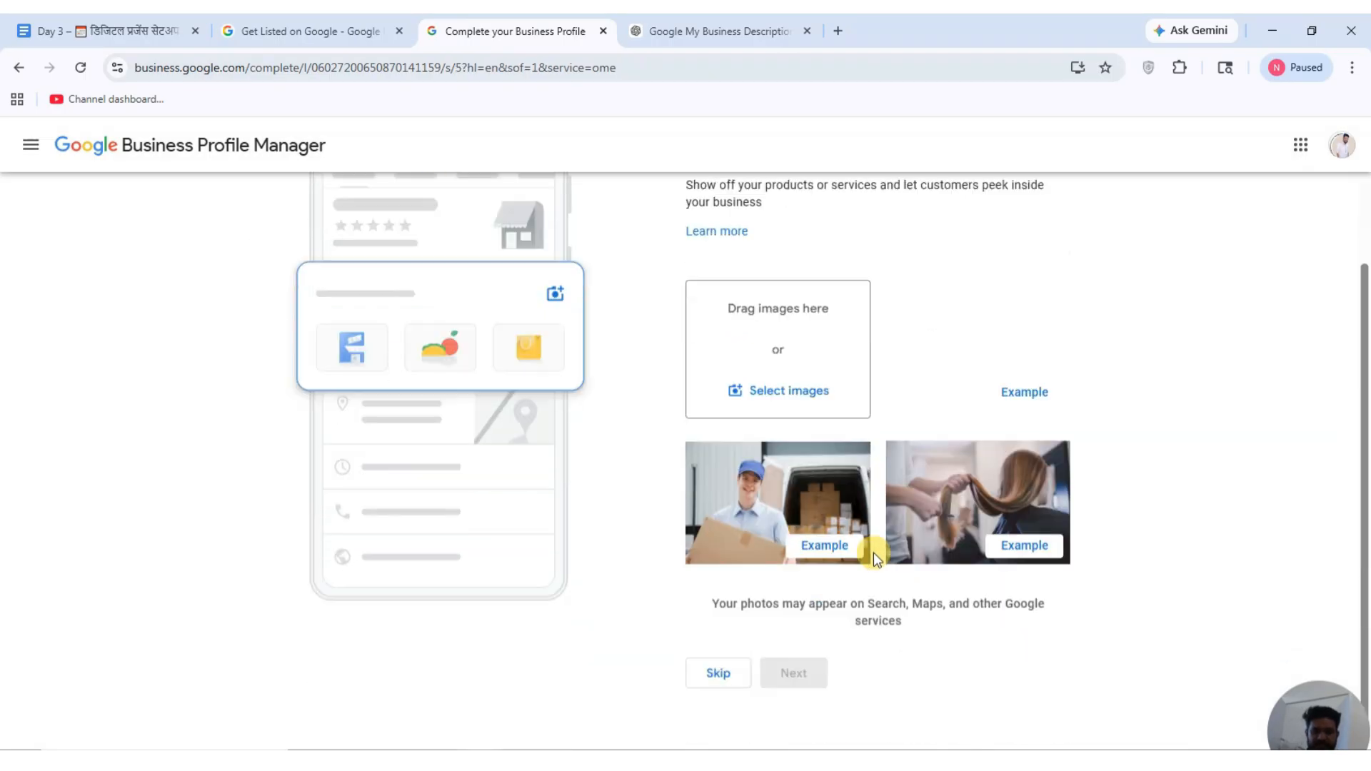
left_click(737, 667)
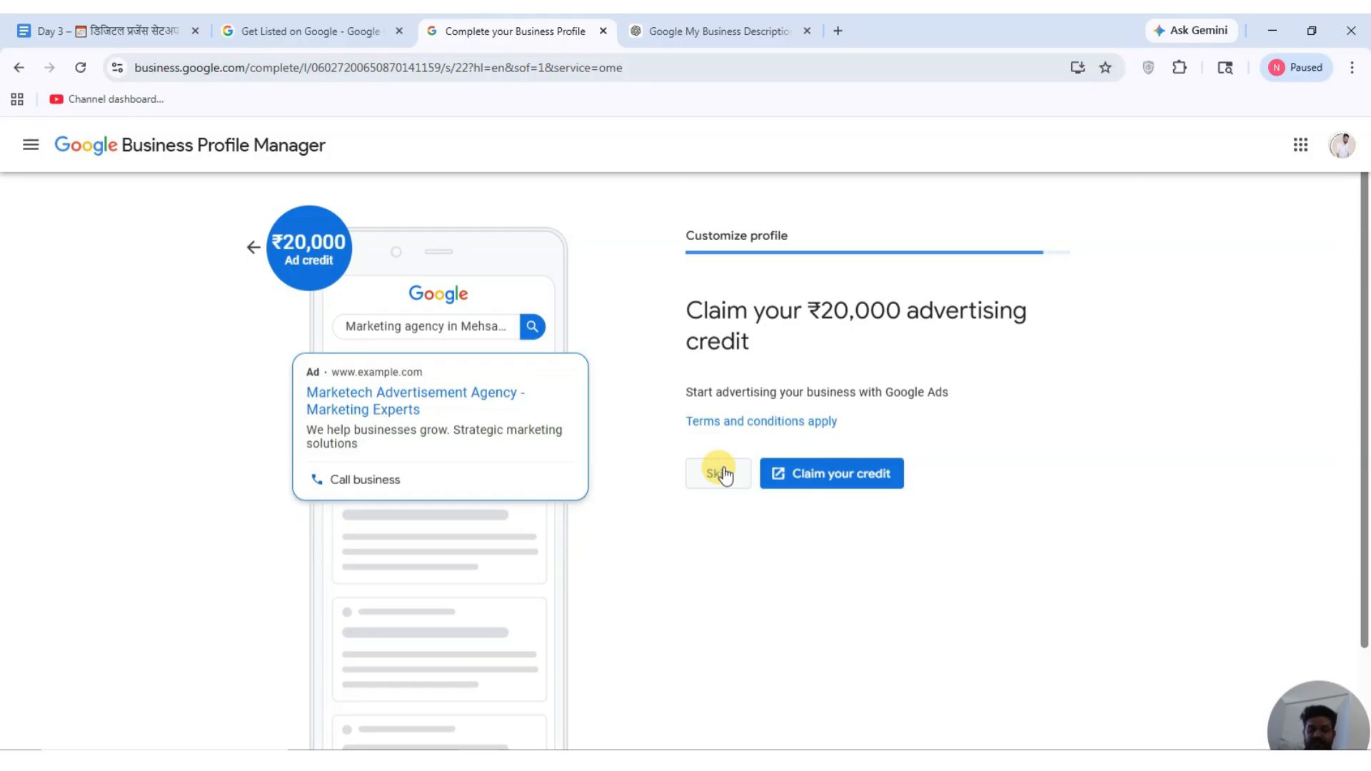
Decline the ₹20,000 ad credit and custom domain offers, then finish the profile setup.
left_click(720, 473)
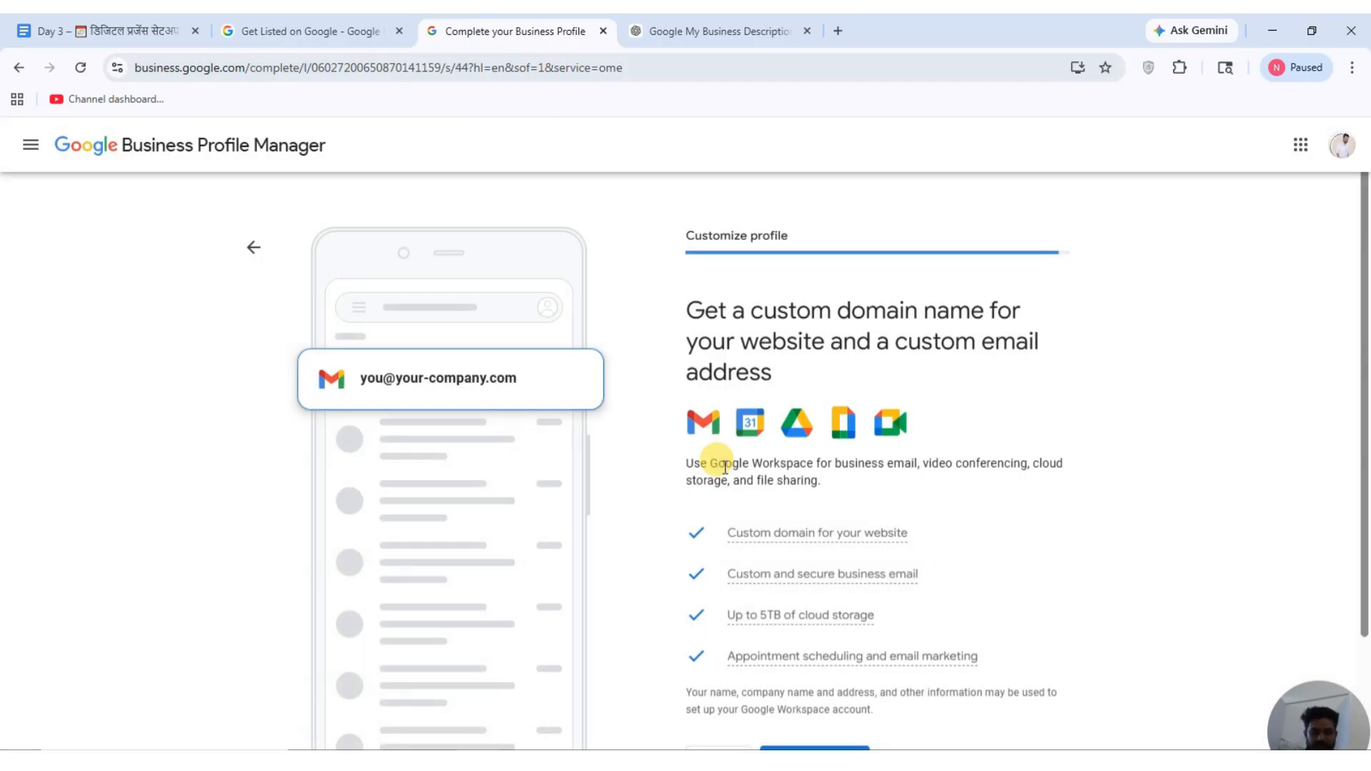
scroll(731, 590, "down", 2)
left_click(719, 643)
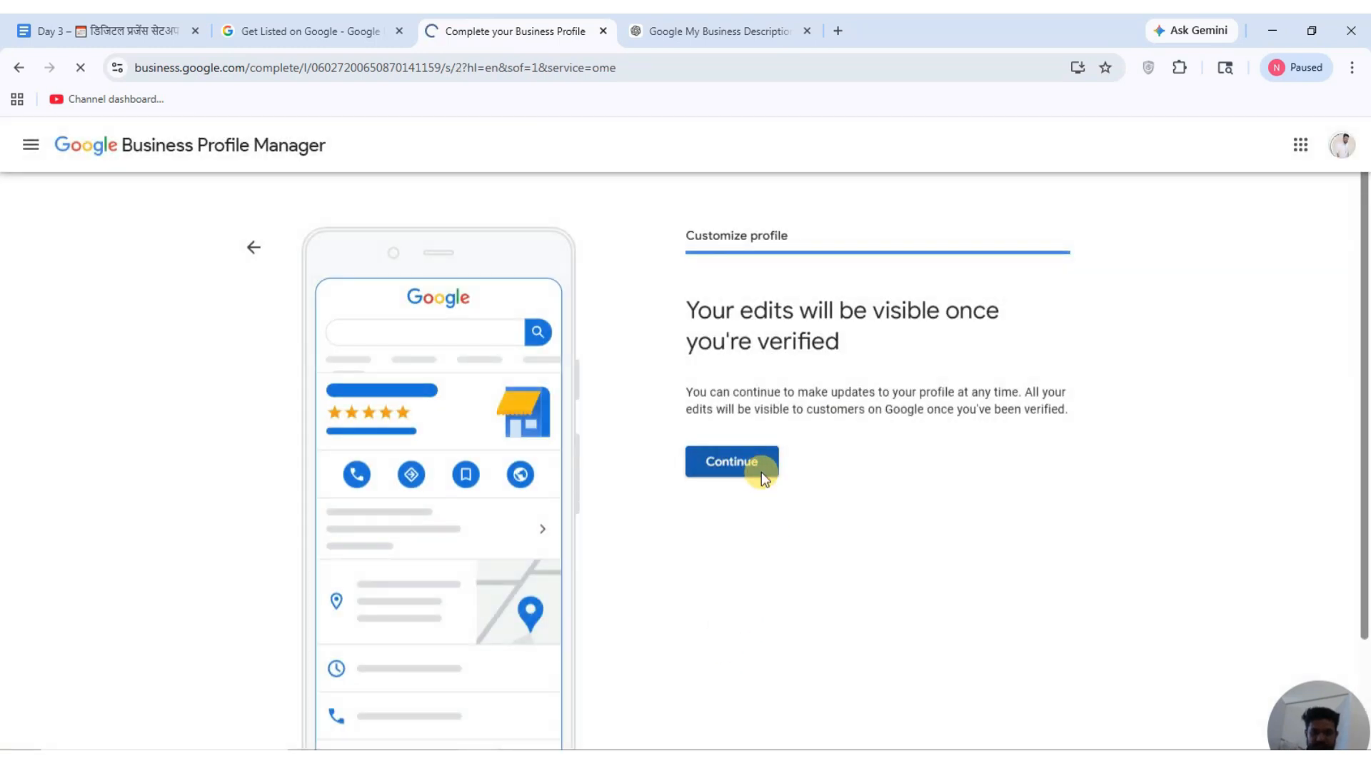
left_click(761, 472)
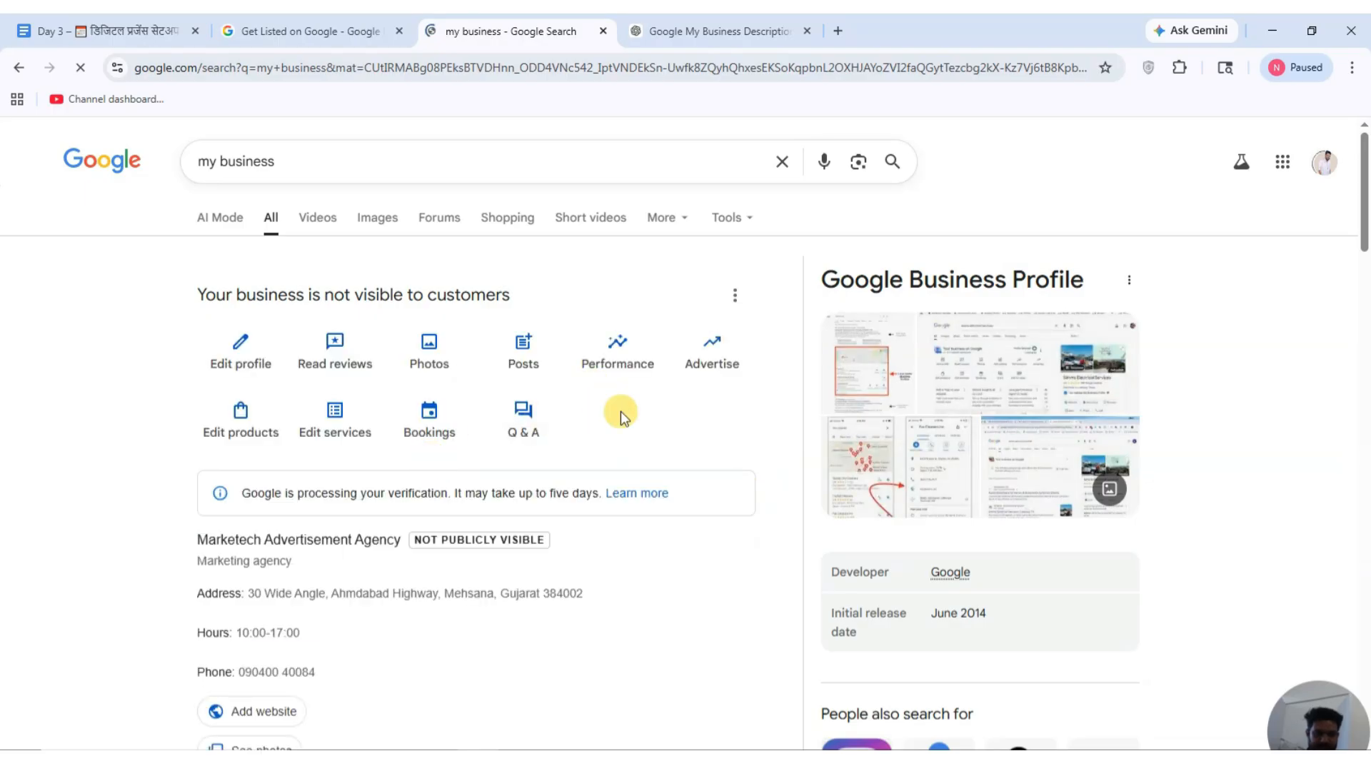
Open the business's Photos and videos panel from the search results.
scroll(619, 411, "down", 4)
scroll(631, 414, "up", 4)
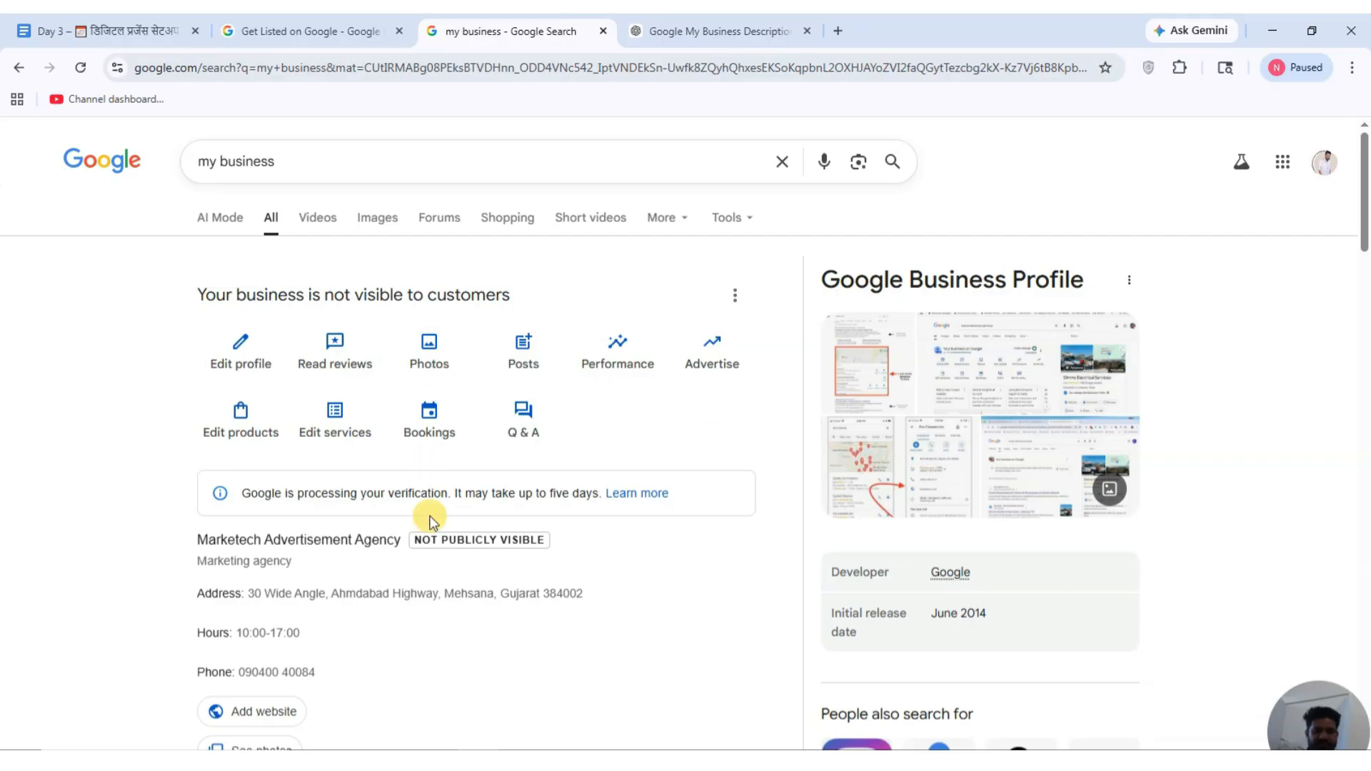
scroll(461, 557, "down", 2)
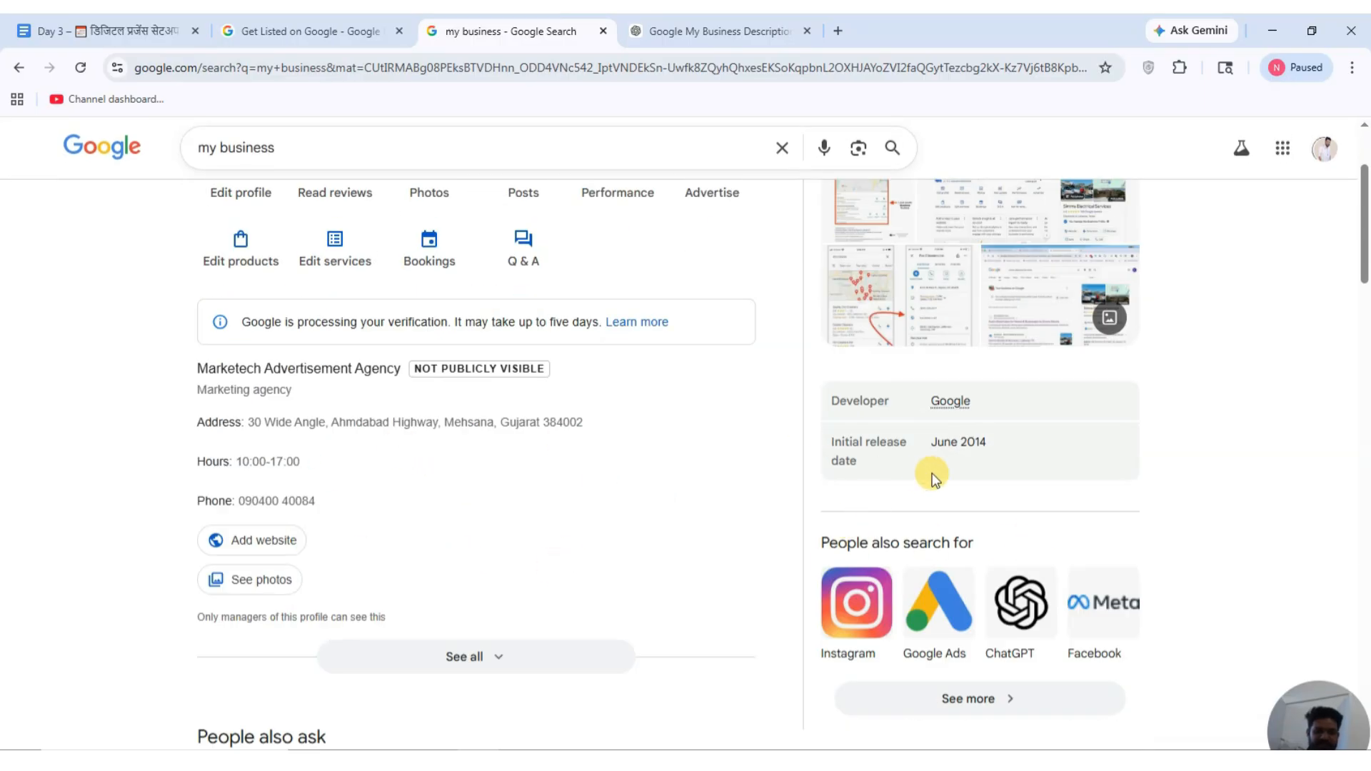
scroll(977, 478, "up", 2)
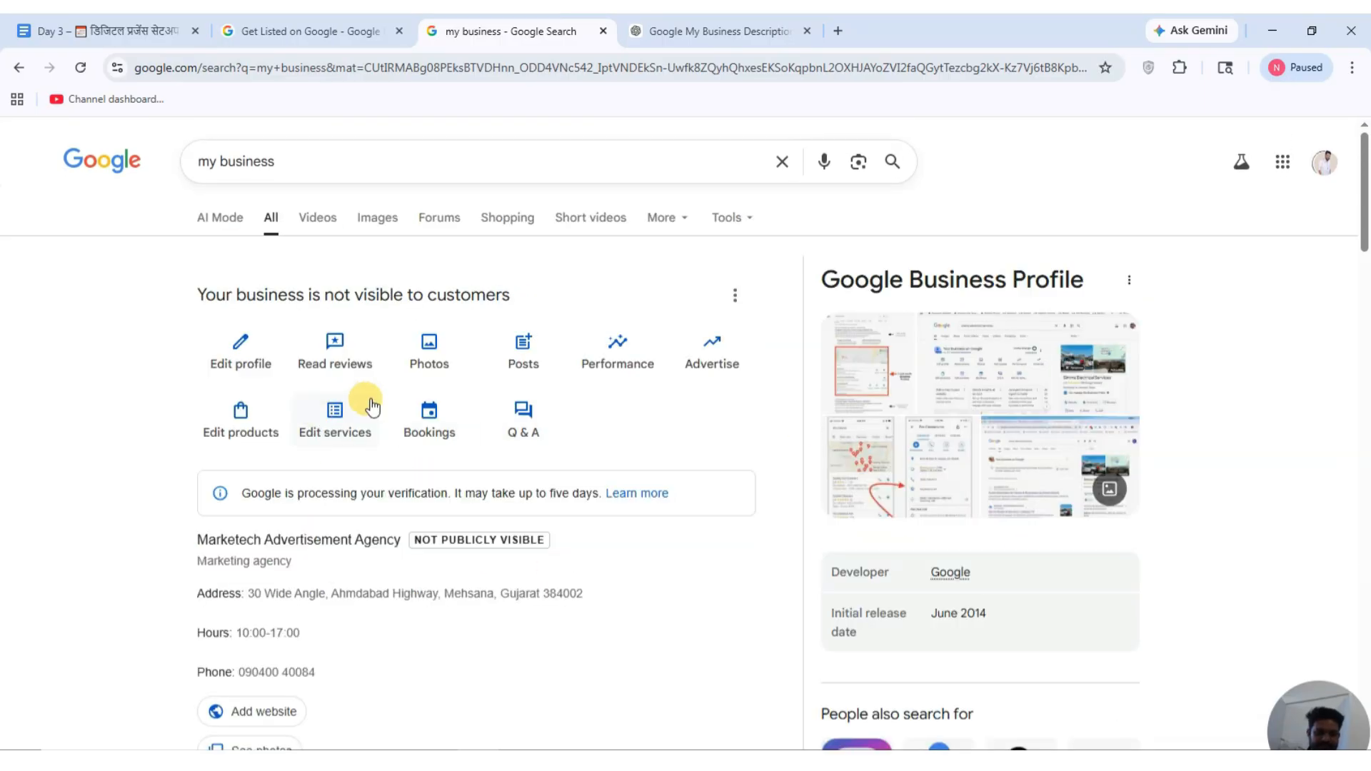
left_click(453, 359)
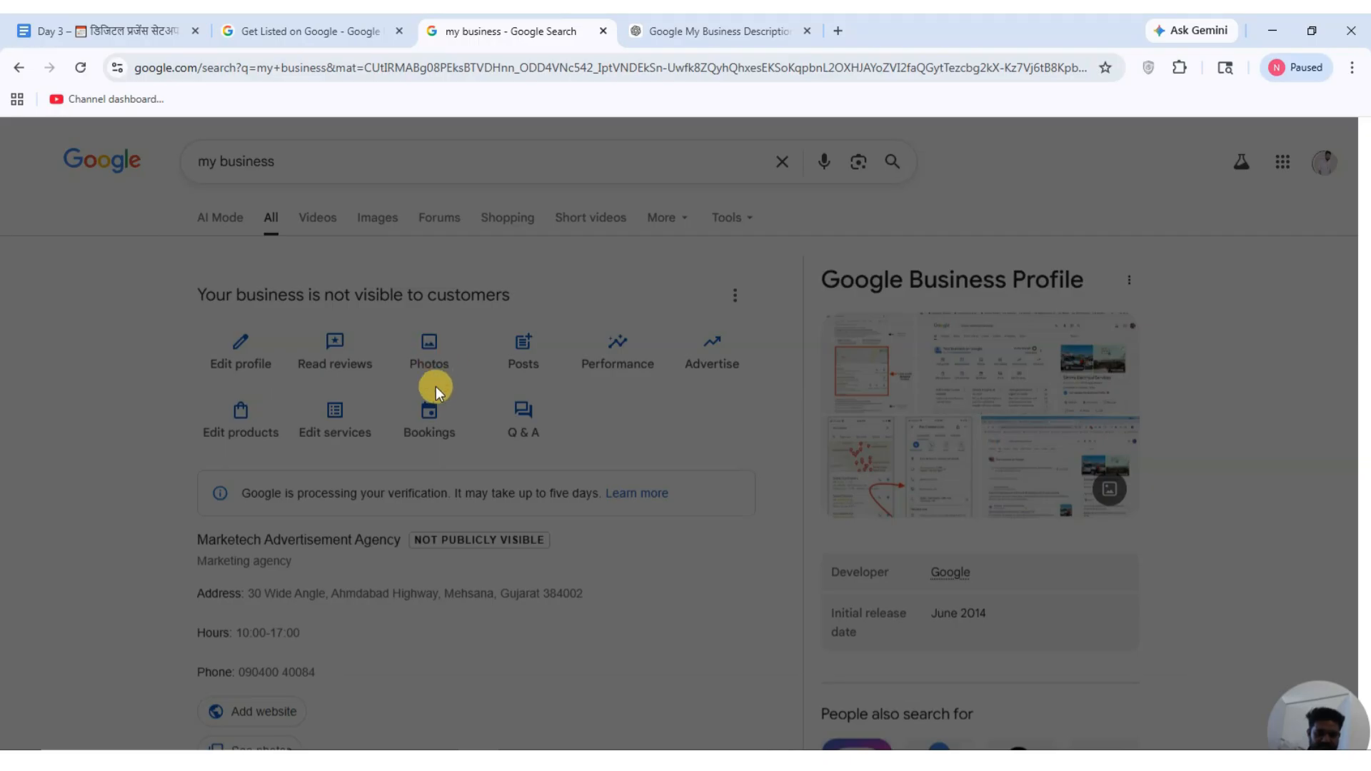
scroll(305, 536, "down", 3)
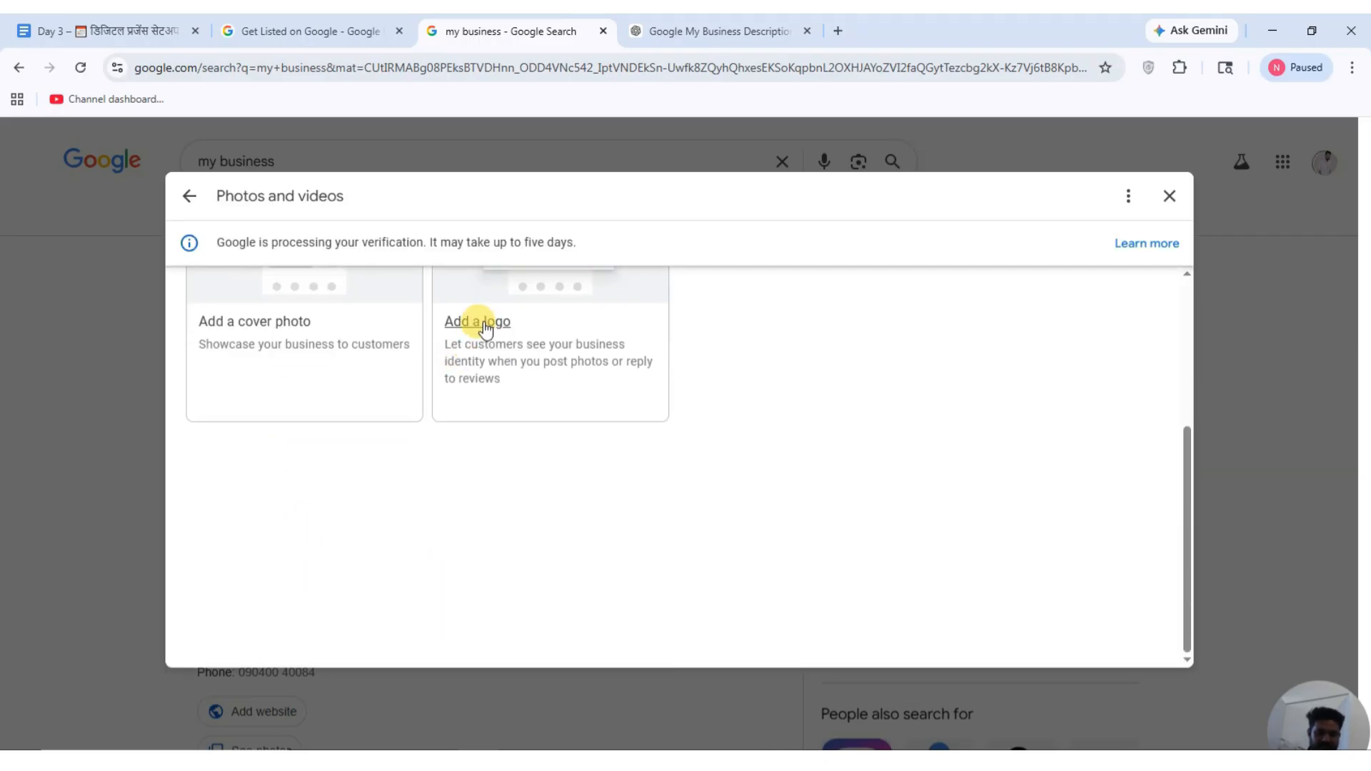
left_click(1169, 194)
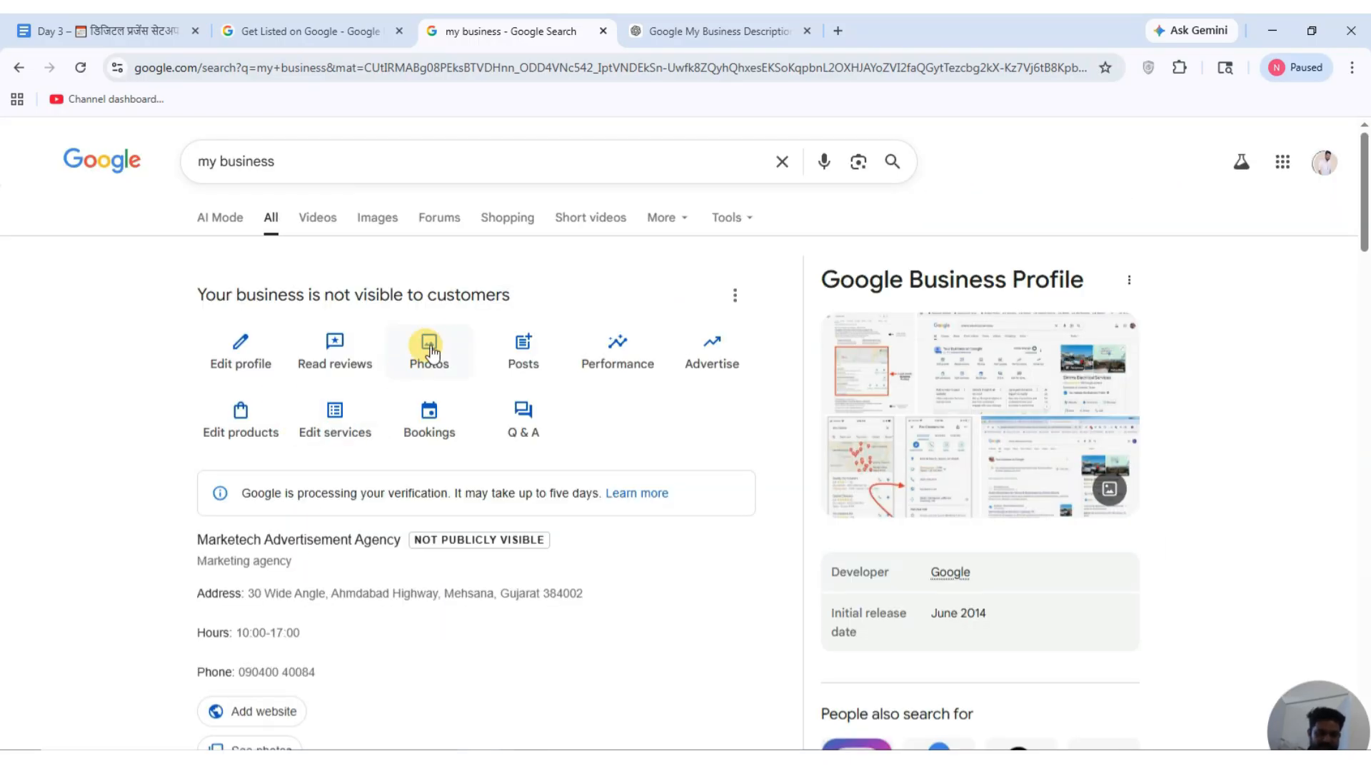
left_click(428, 350)
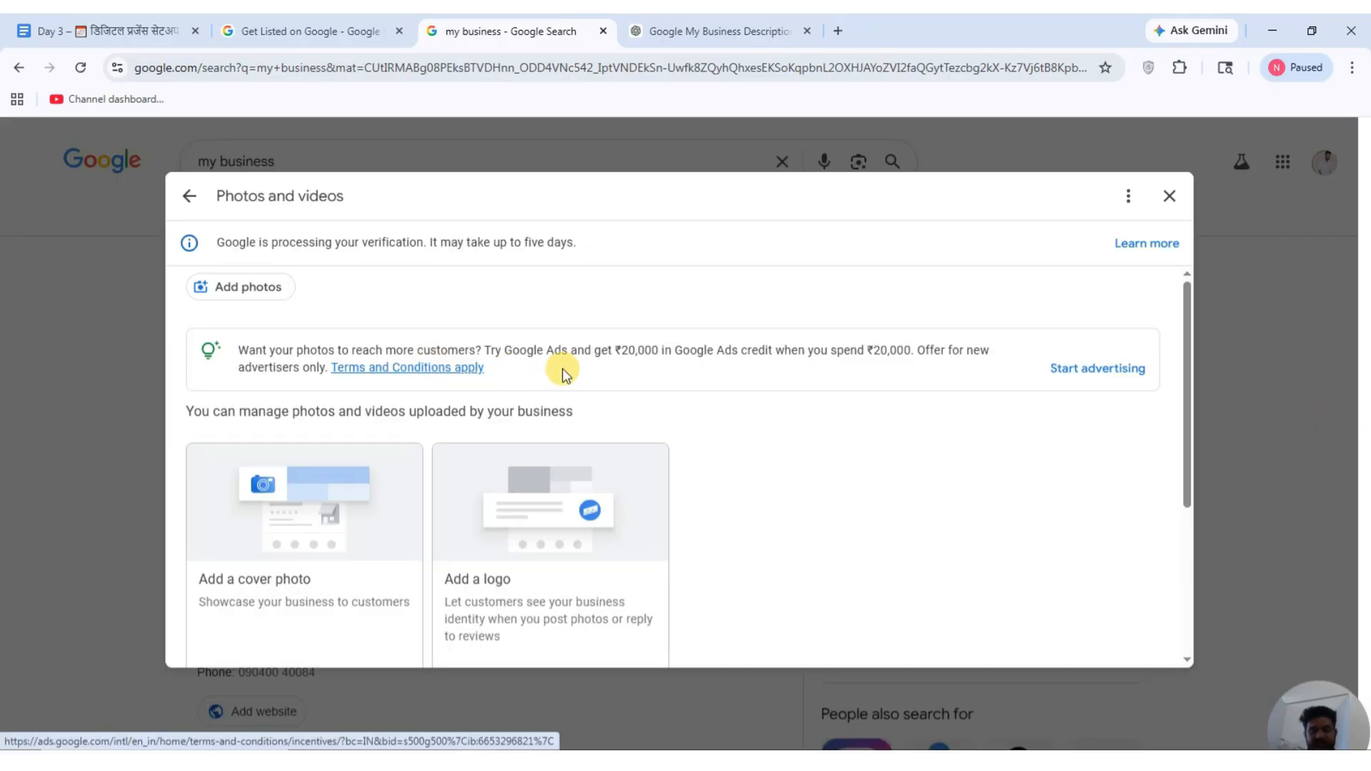
scroll(563, 538, "down", 3)
scroll(532, 461, "up", 2)
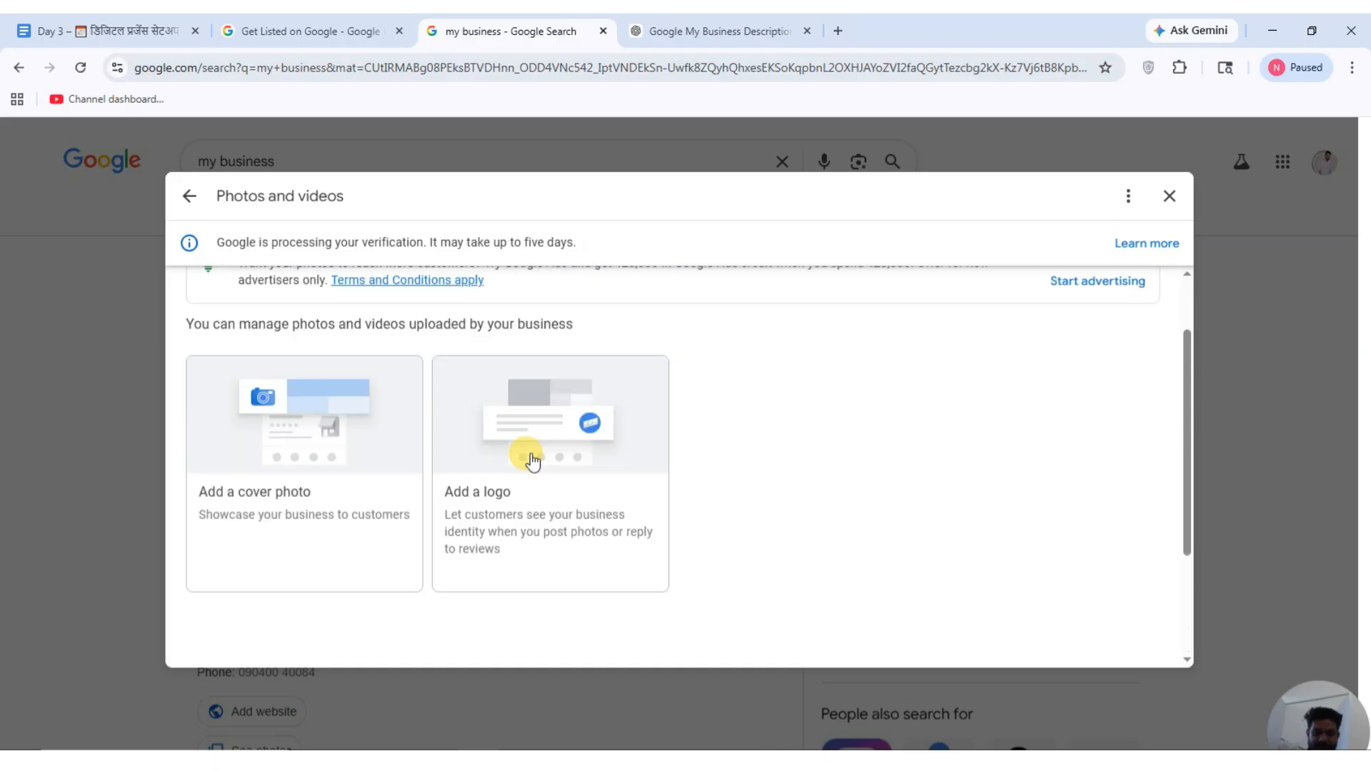
Start adding a business logo and browse to the D: > Download folder.
left_click(485, 500)
left_click(681, 373)
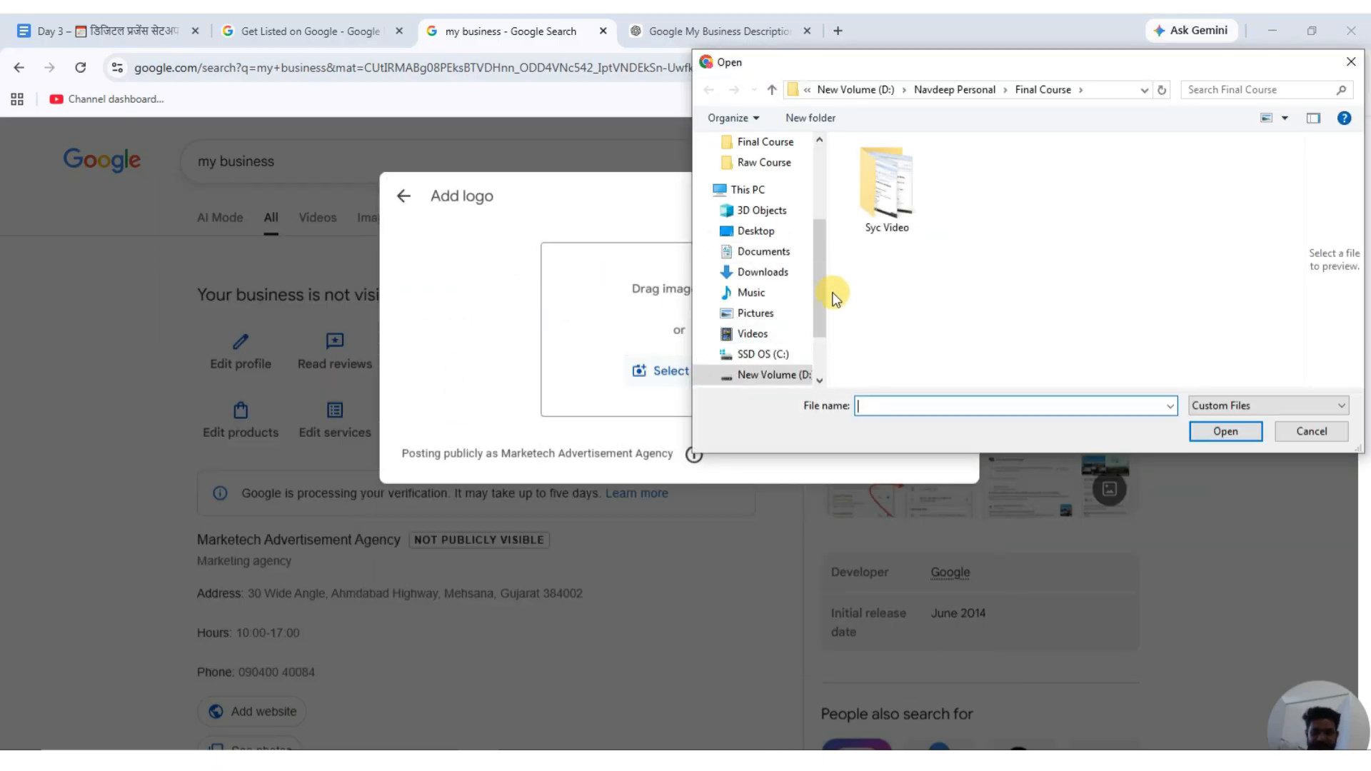
scroll(799, 346, "down", 1)
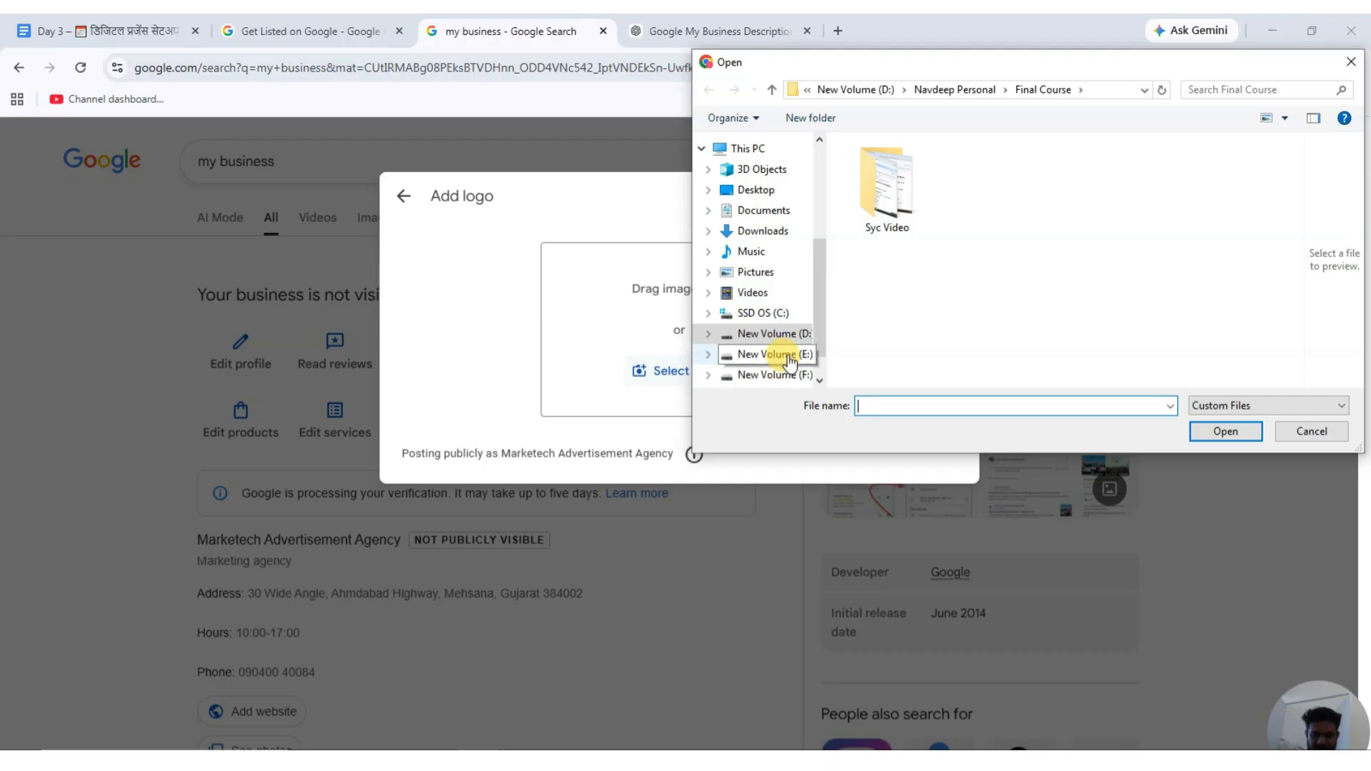
left_click(768, 334)
left_click(906, 241)
double_click(907, 241)
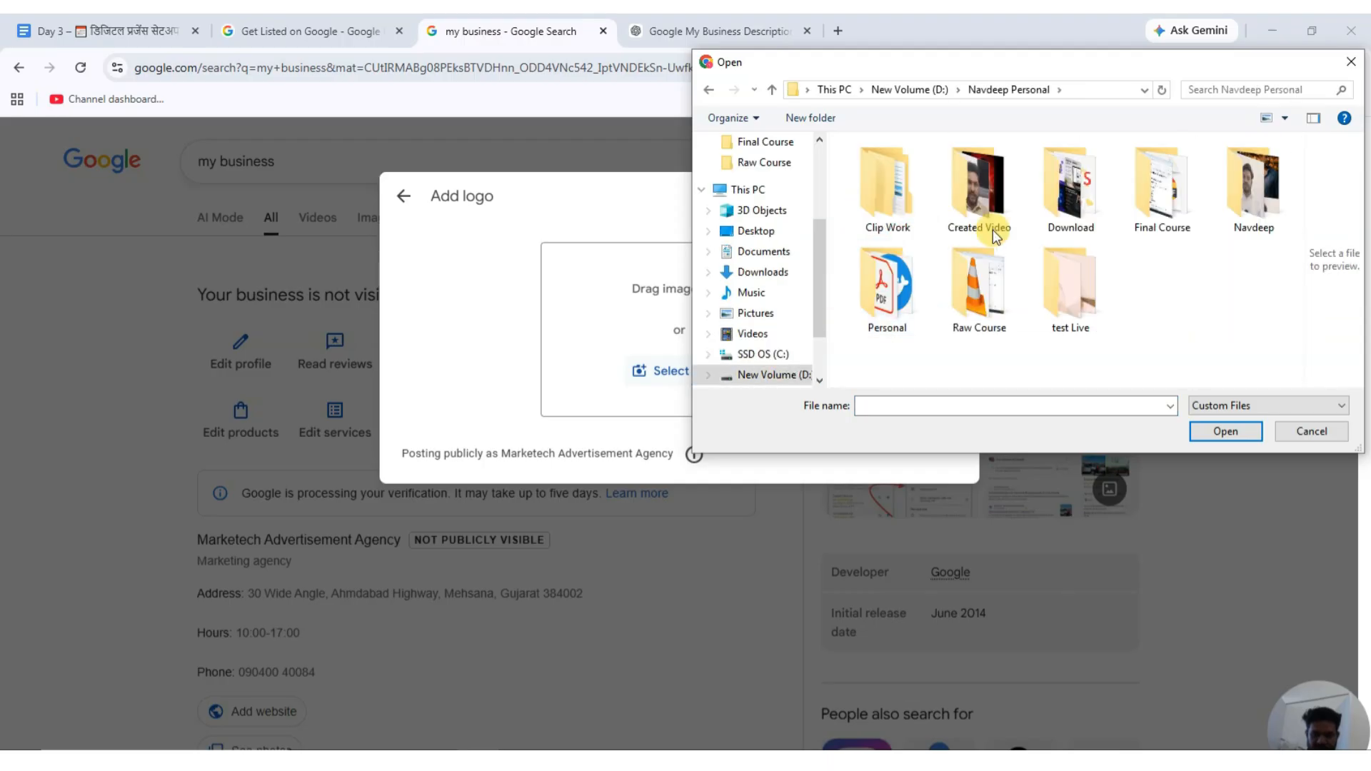
double_click(1062, 205)
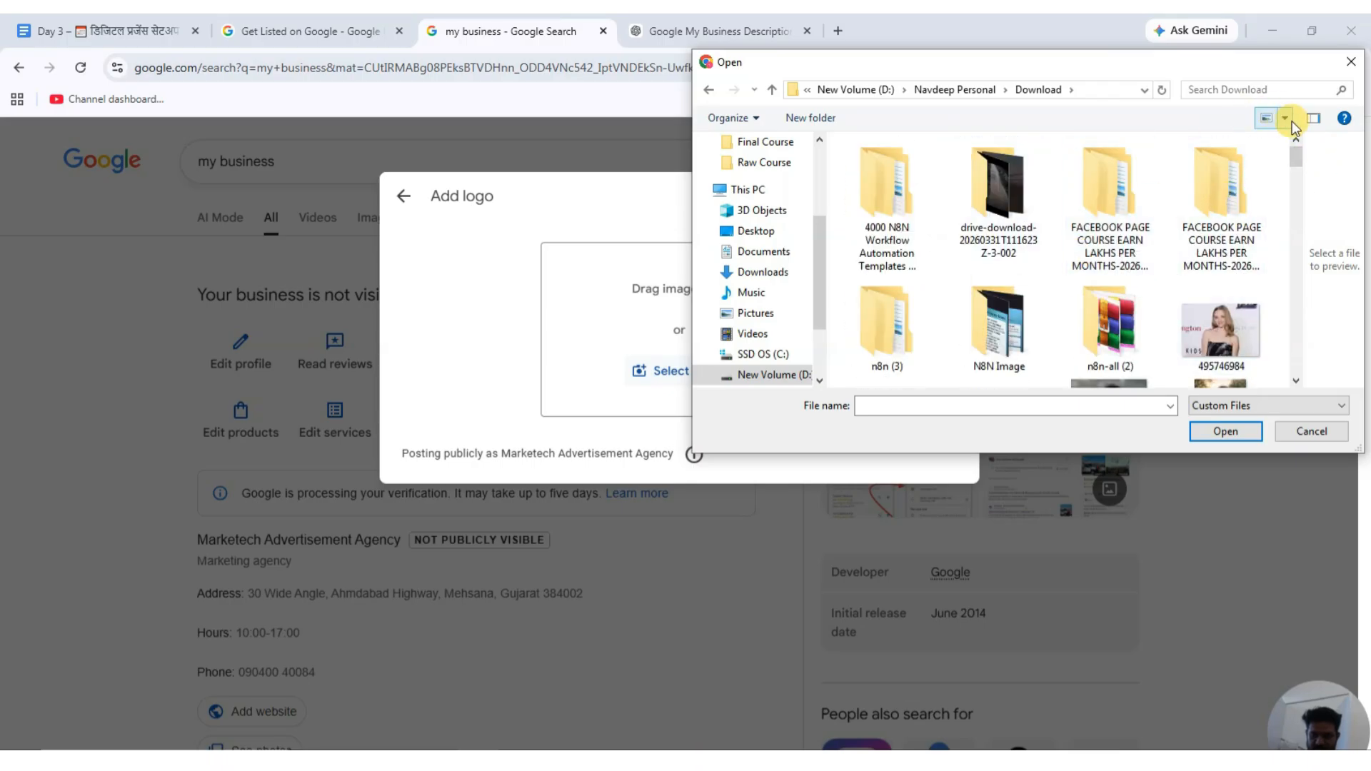
In Details view sorted by date, upload MarkeTech-removebg-preview as the logo.
left_click(1267, 118)
left_click(1268, 120)
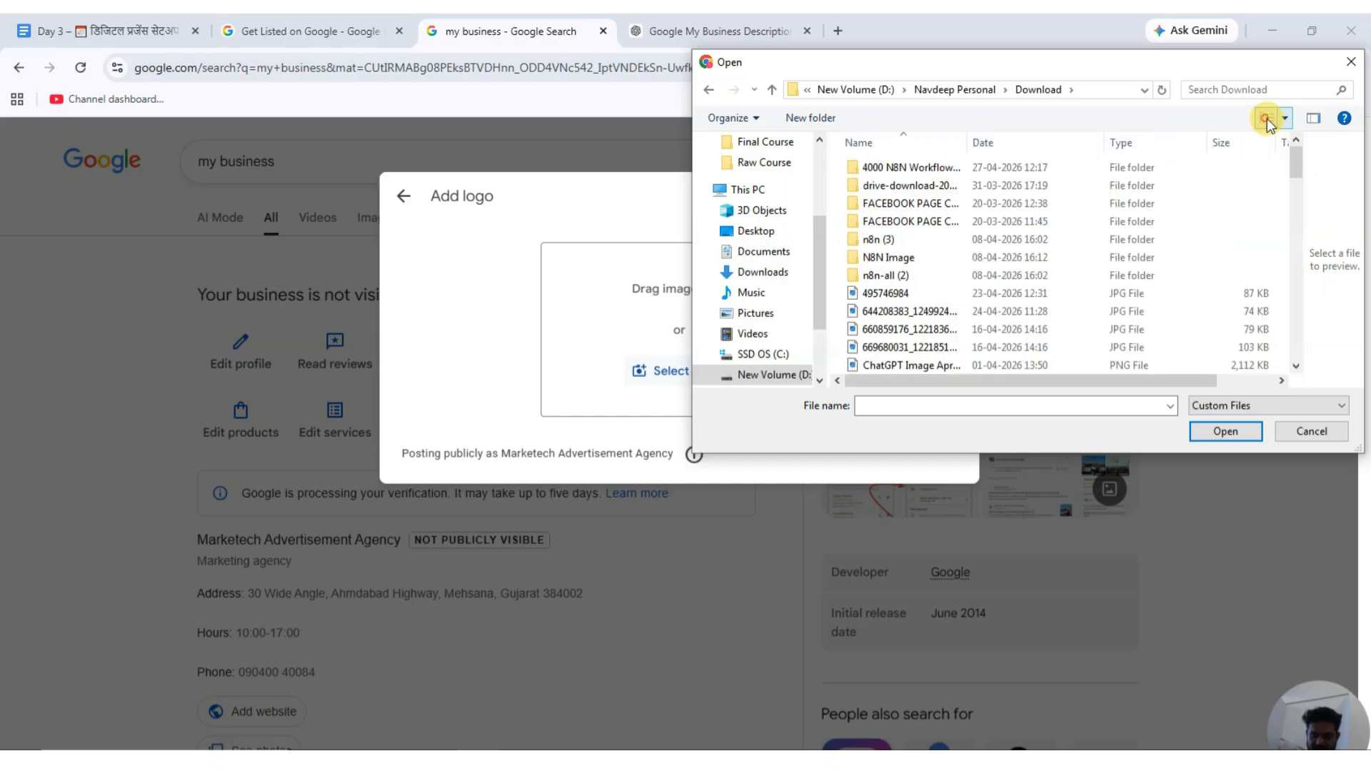
left_click(1044, 144)
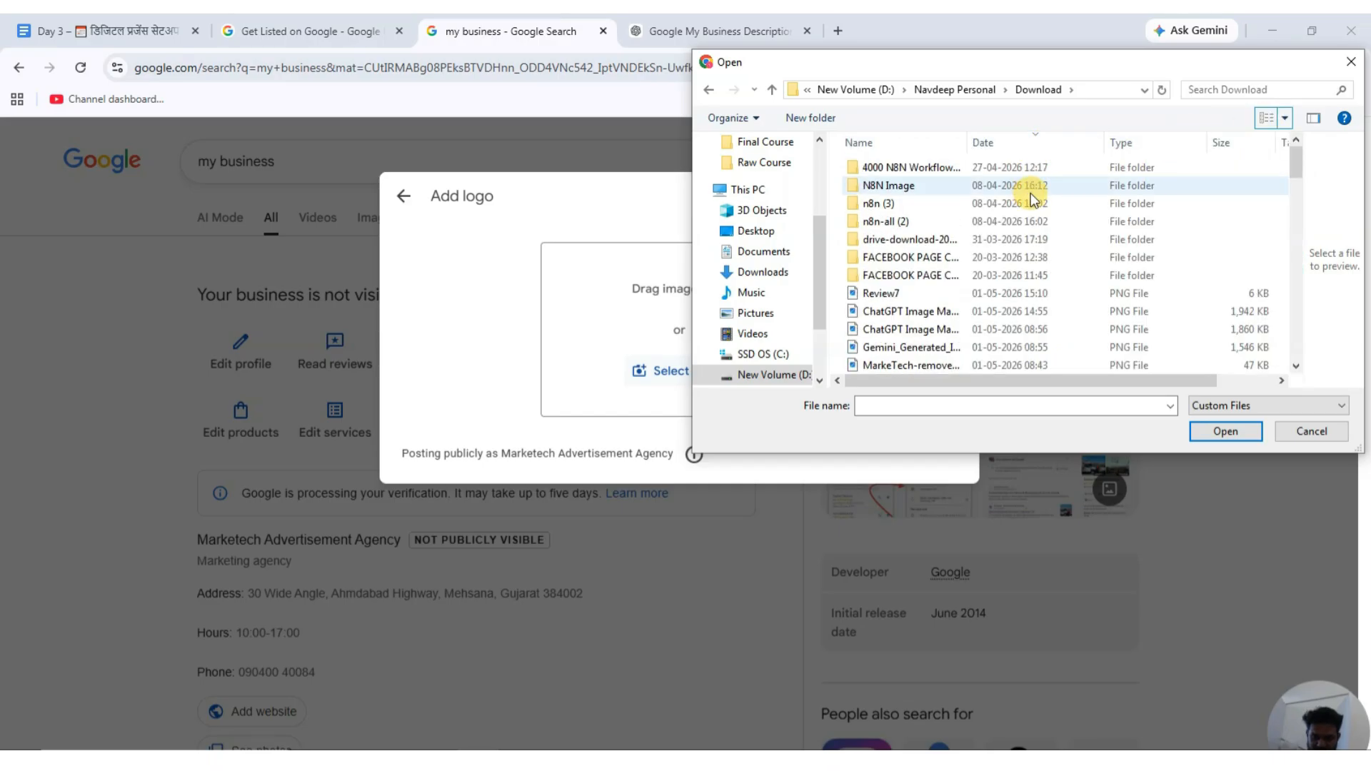
left_click(1003, 298)
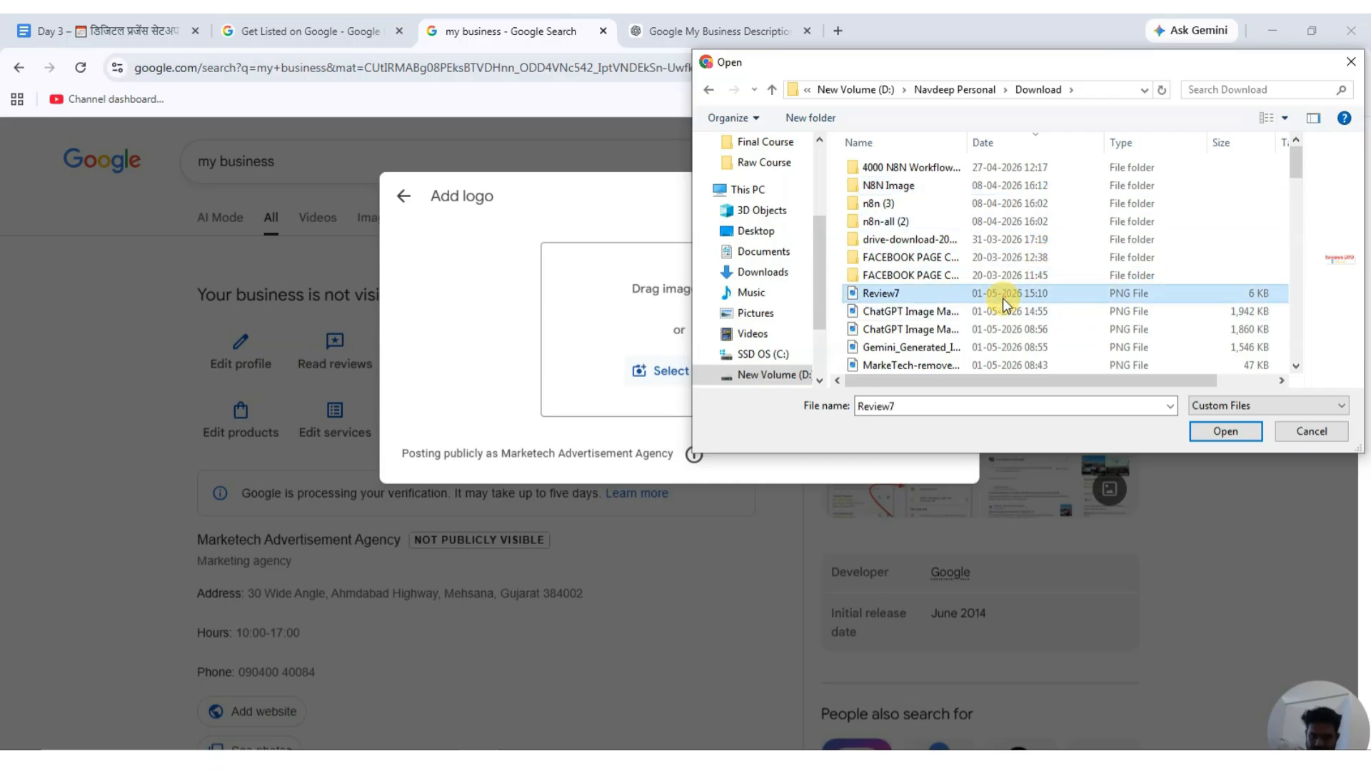
left_click(1008, 312)
left_click(1002, 330)
left_click(1000, 348)
left_click(1003, 364)
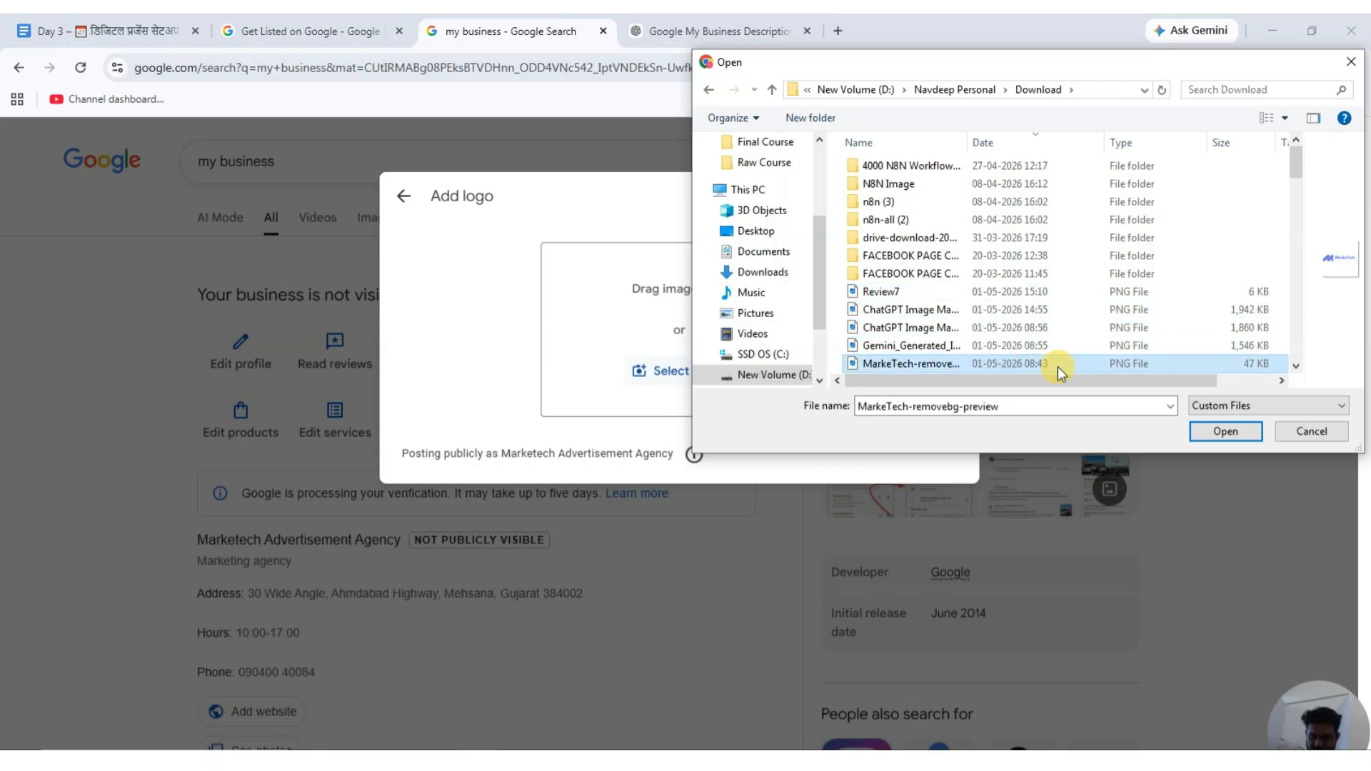
left_click(1219, 430)
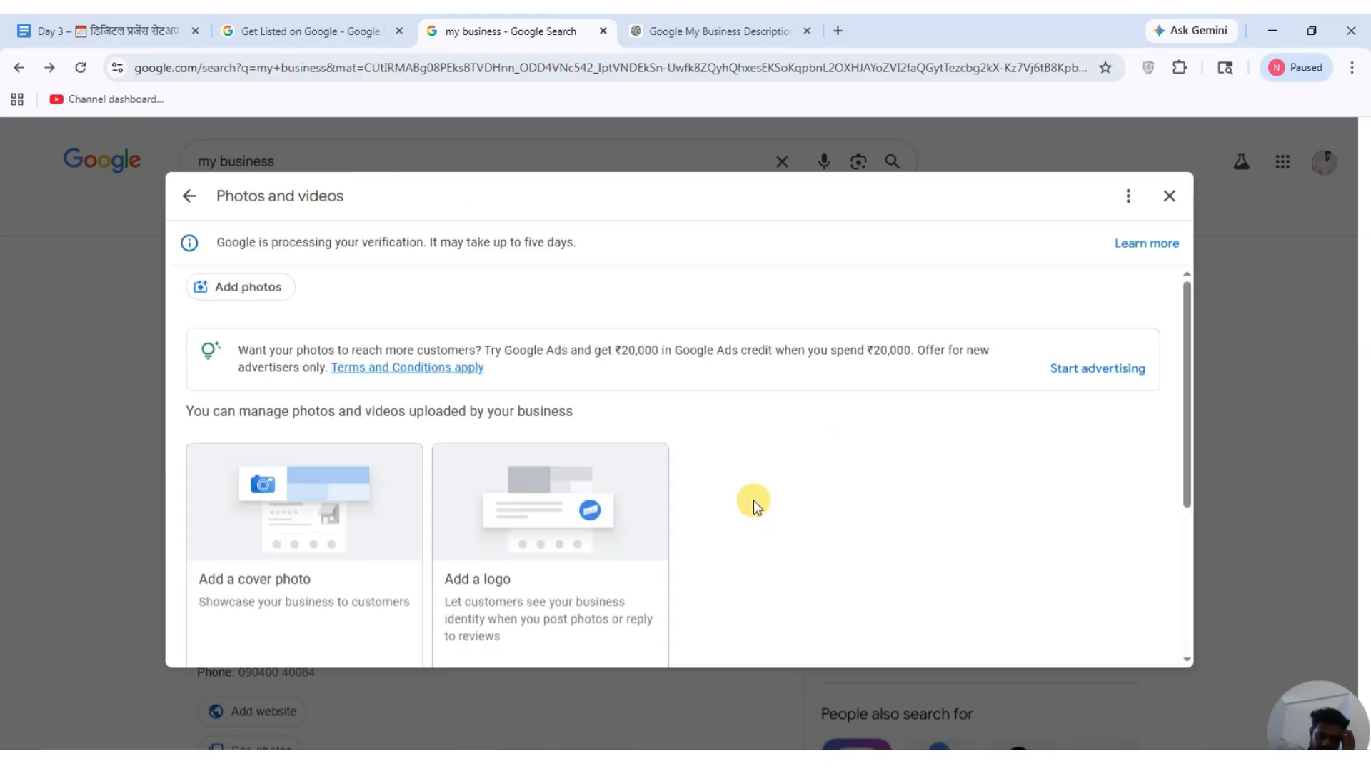
Upload the MarkeTech-removebg-preview image as the cover photo.
left_click(260, 579)
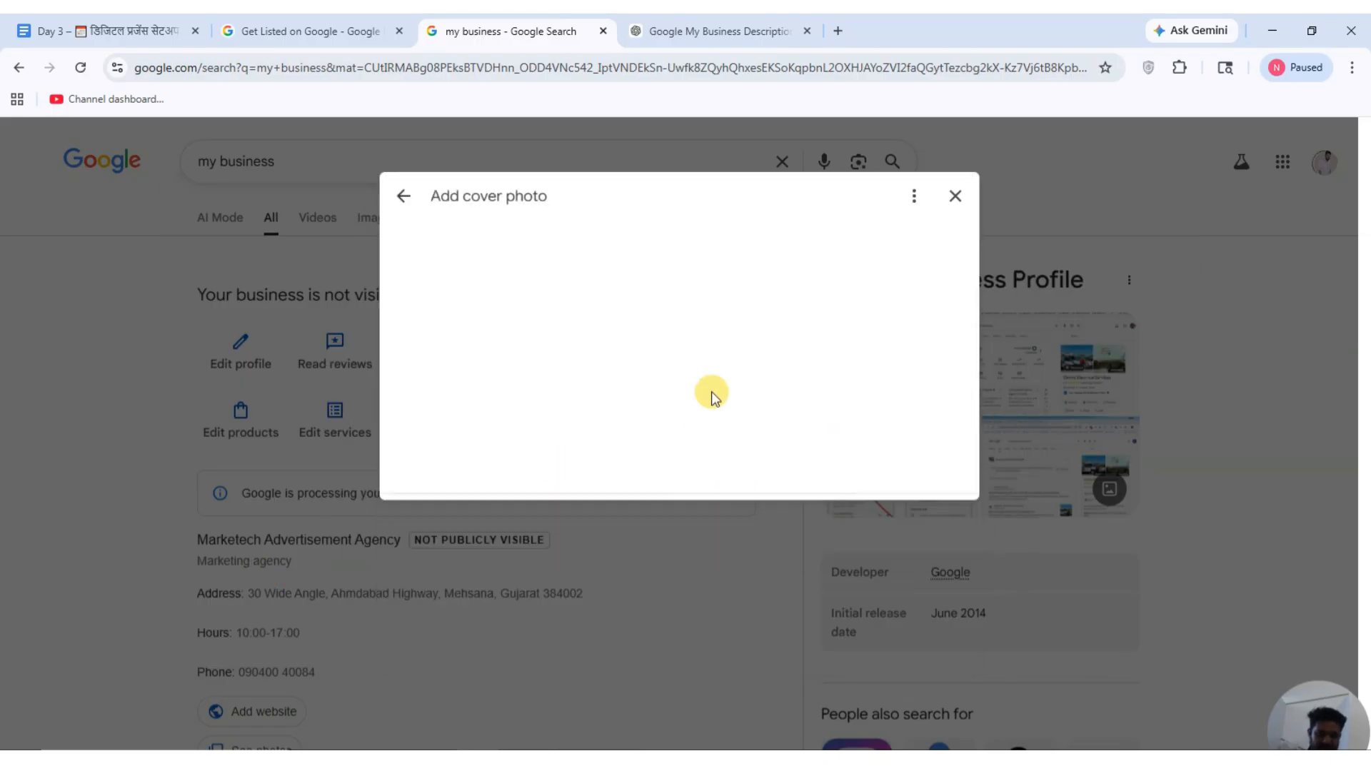
left_click(675, 368)
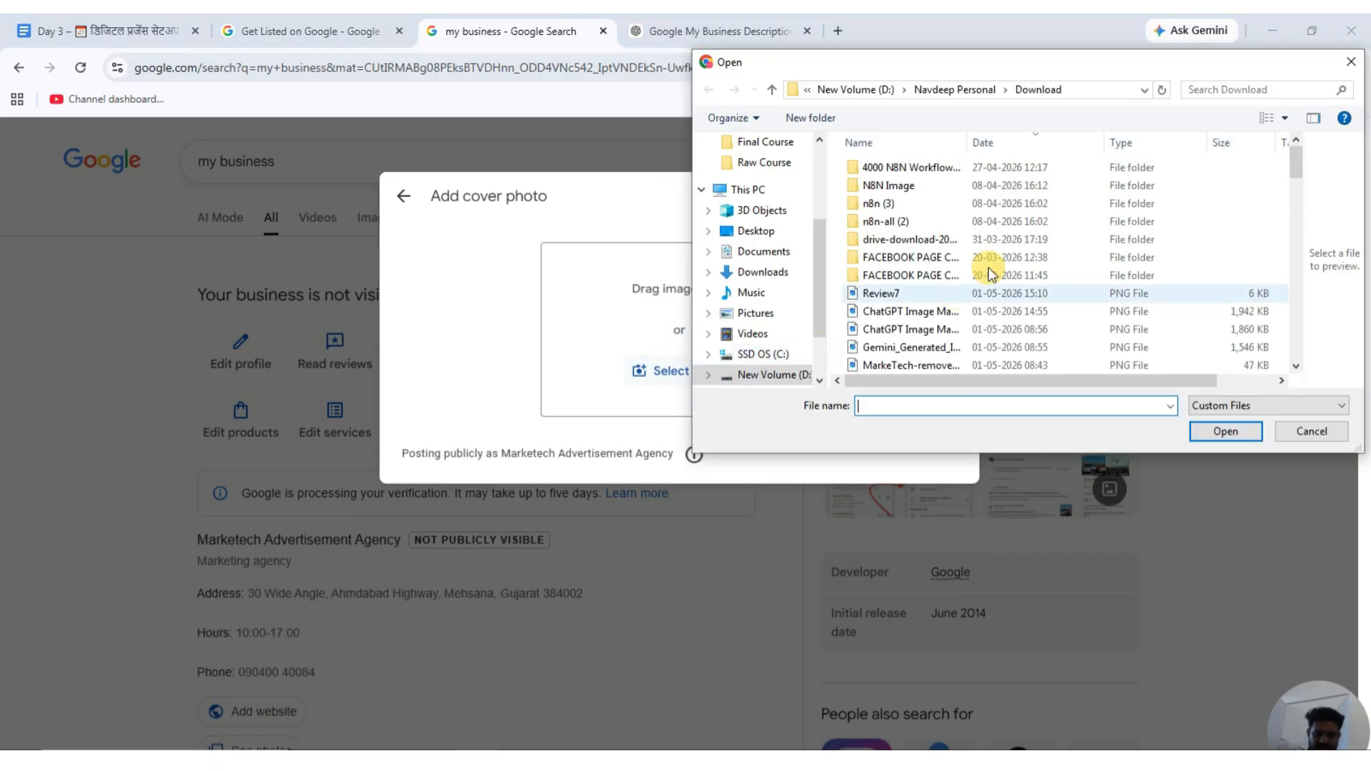
left_click(901, 364)
left_click(1239, 430)
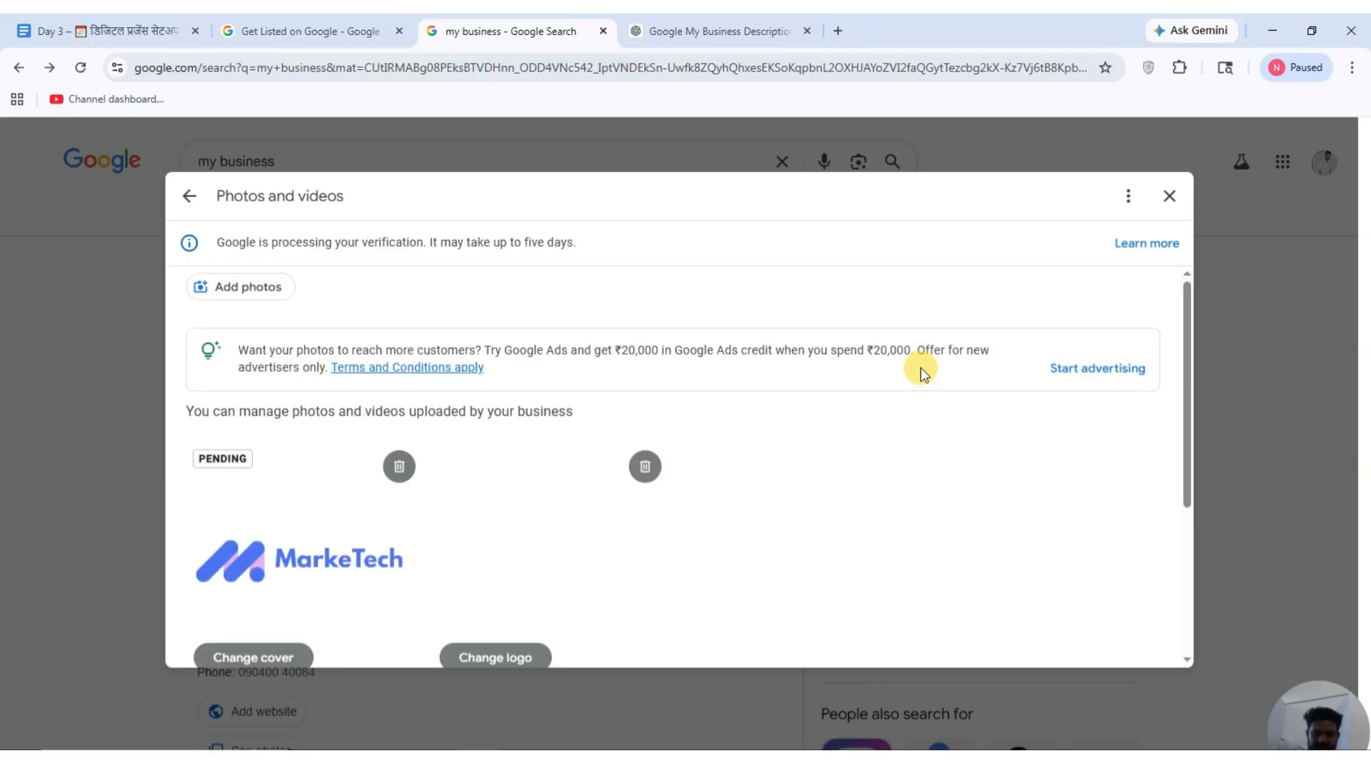
Close the Photos and videos panel to return to the business search results.
scroll(821, 400, "down", 4)
scroll(821, 404, "up", 4)
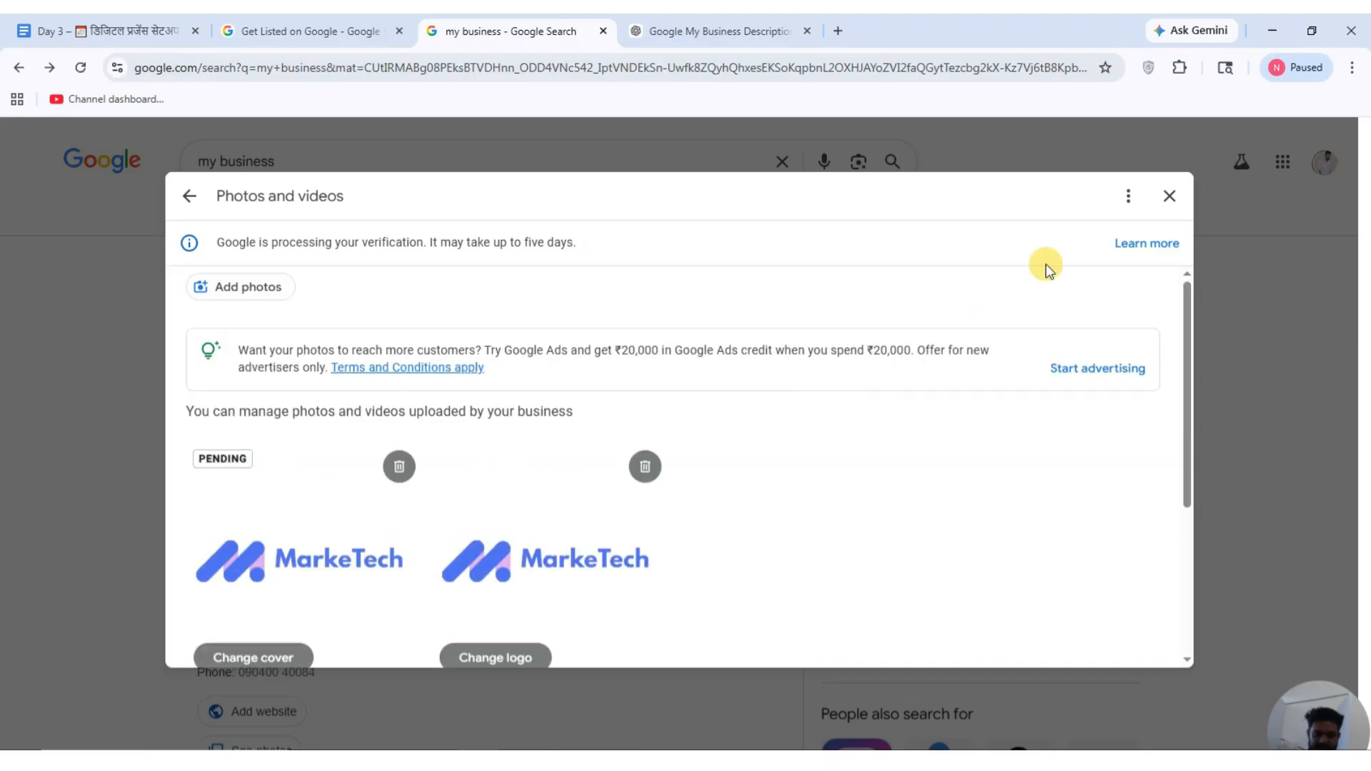
left_click(208, 207)
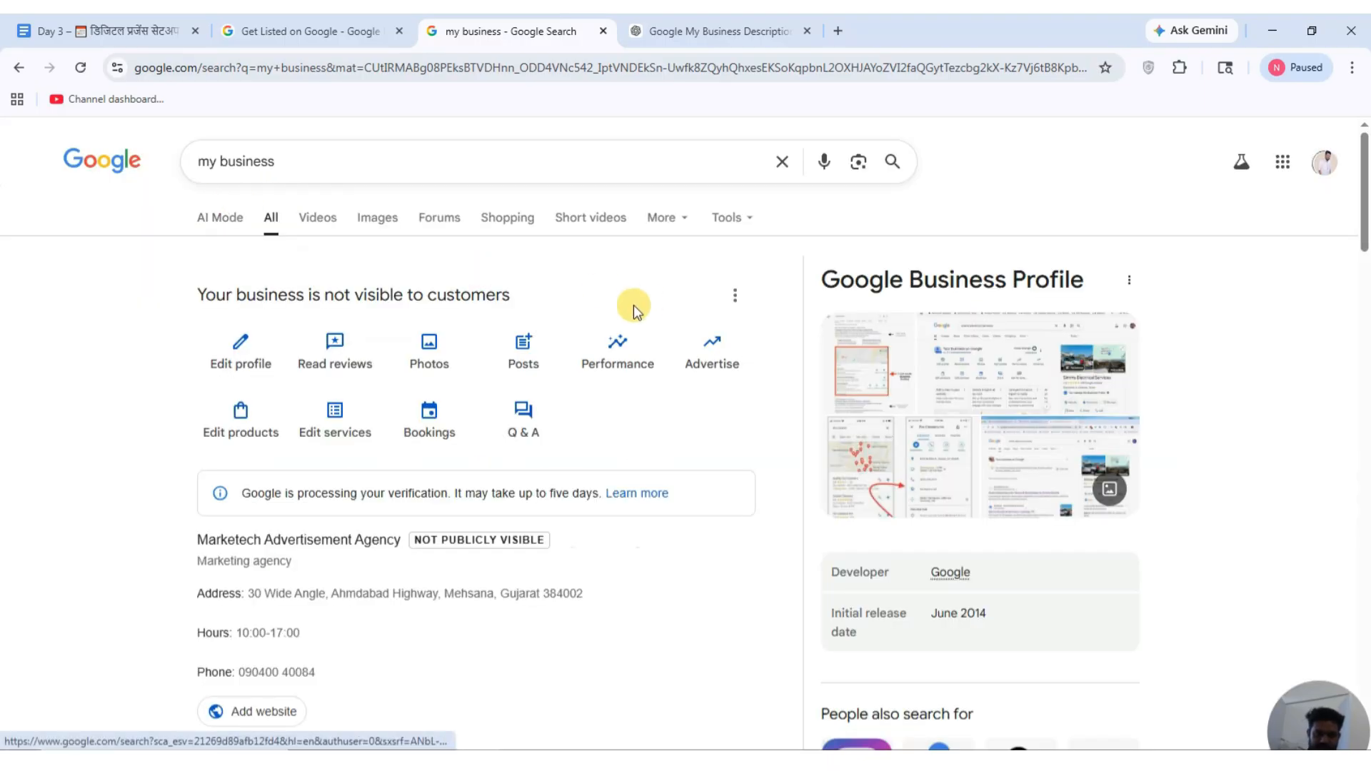
scroll(474, 387, "down", 6)
scroll(474, 386, "up", 2)
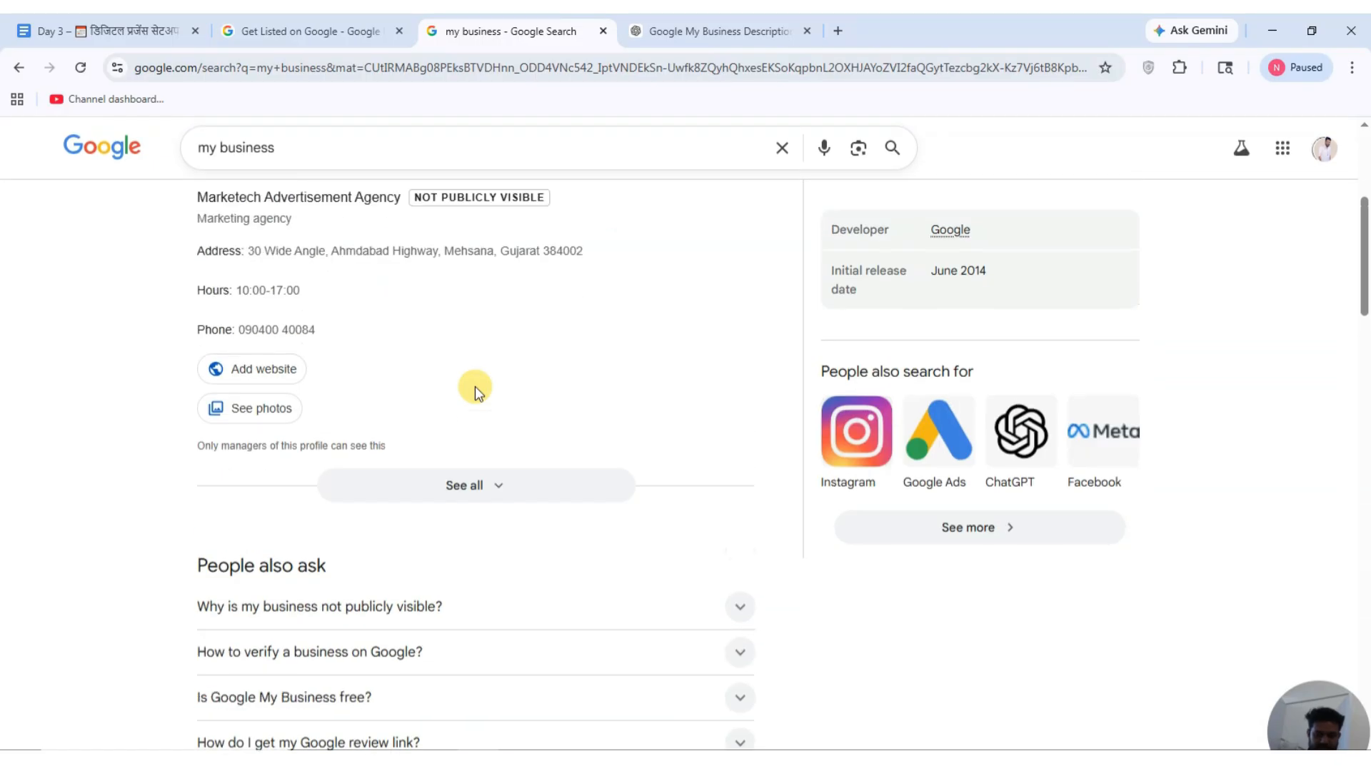
scroll(474, 387, "up", 5)
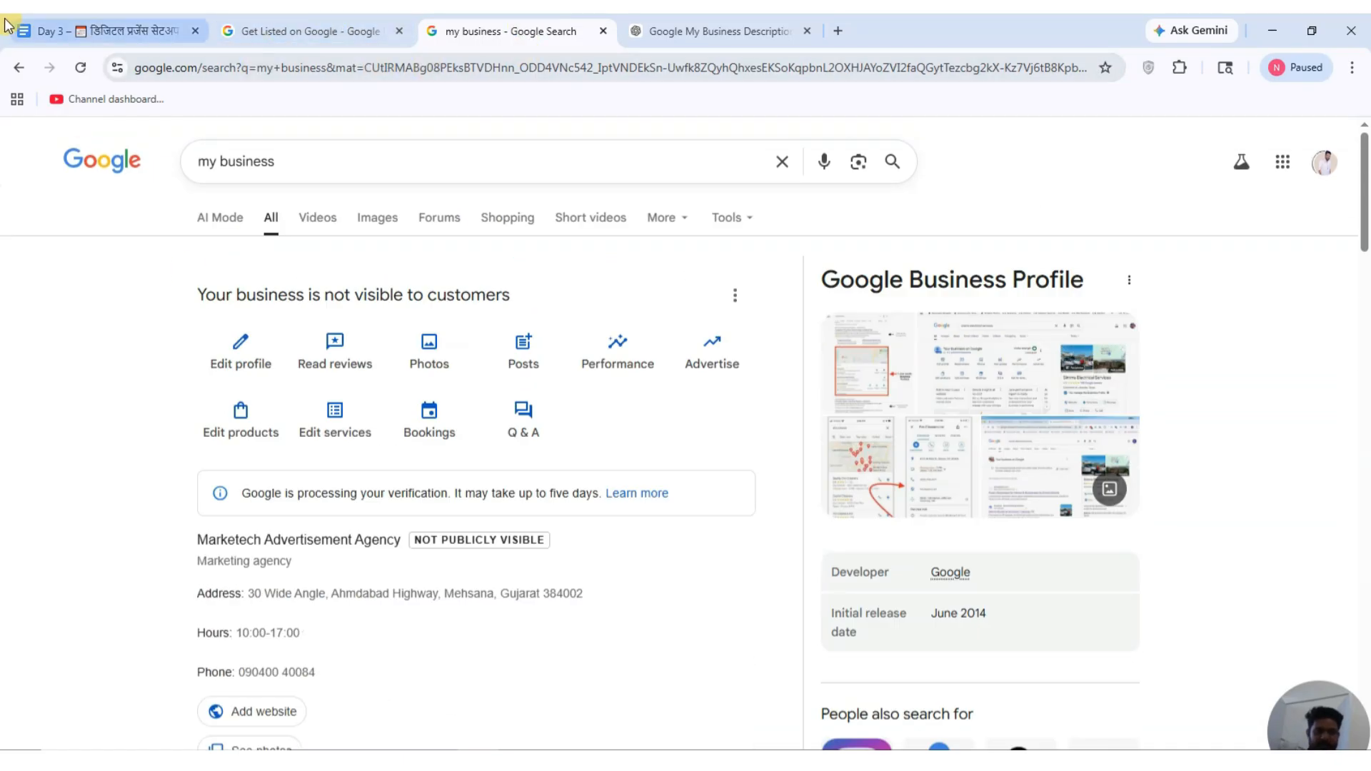
Scroll through the Day 3 Google Docs notes and back up, then switch to Facebook.
left_click(118, 29)
scroll(593, 348, "down", 8)
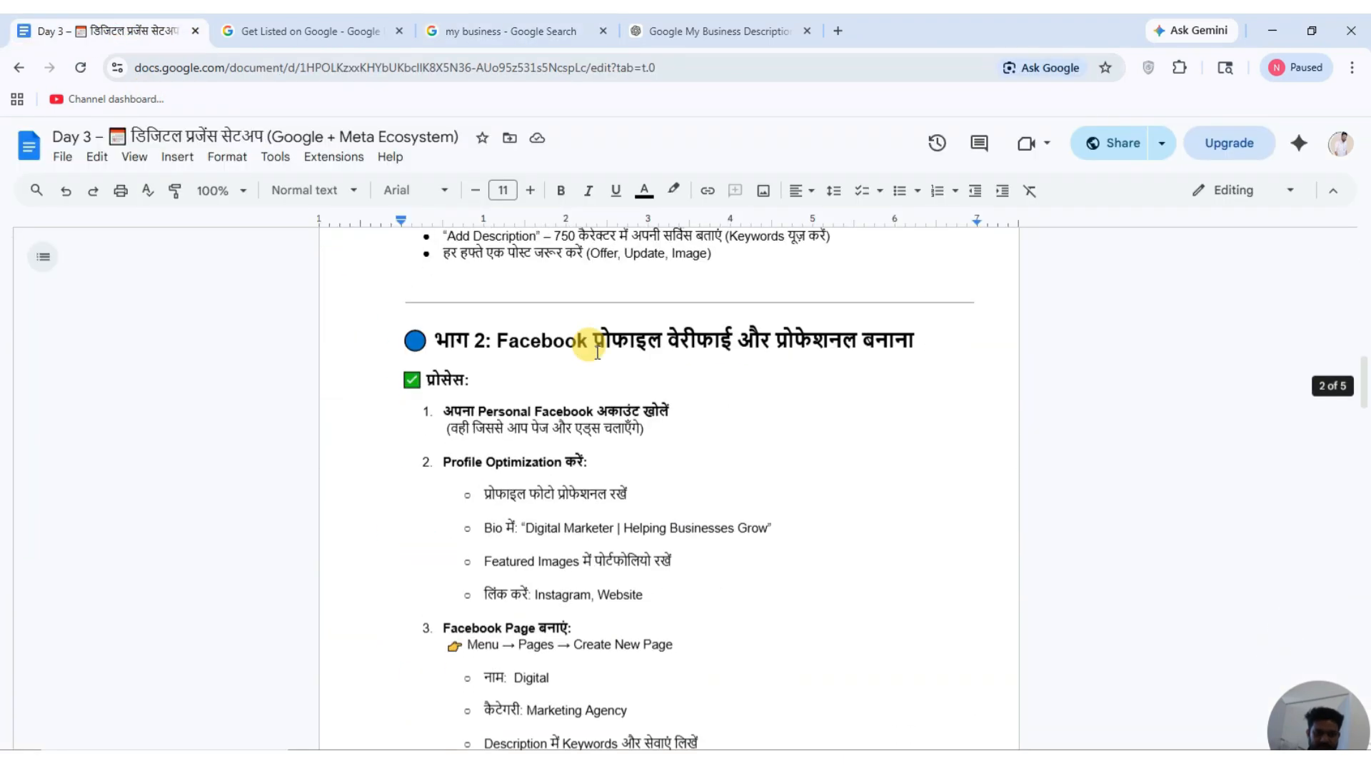
scroll(598, 352, "up", 12)
scroll(624, 362, "down", 5)
scroll(621, 364, "down", 15)
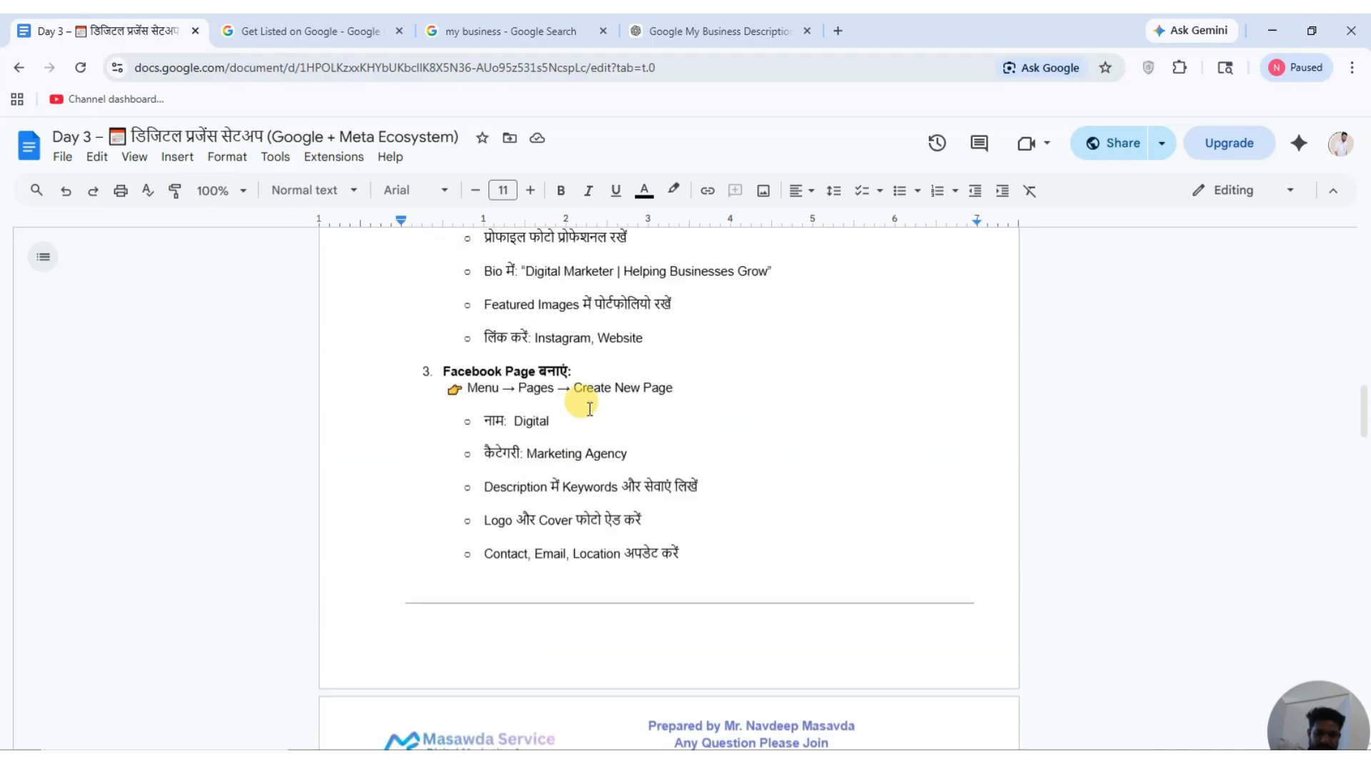
scroll(611, 394, "down", 12)
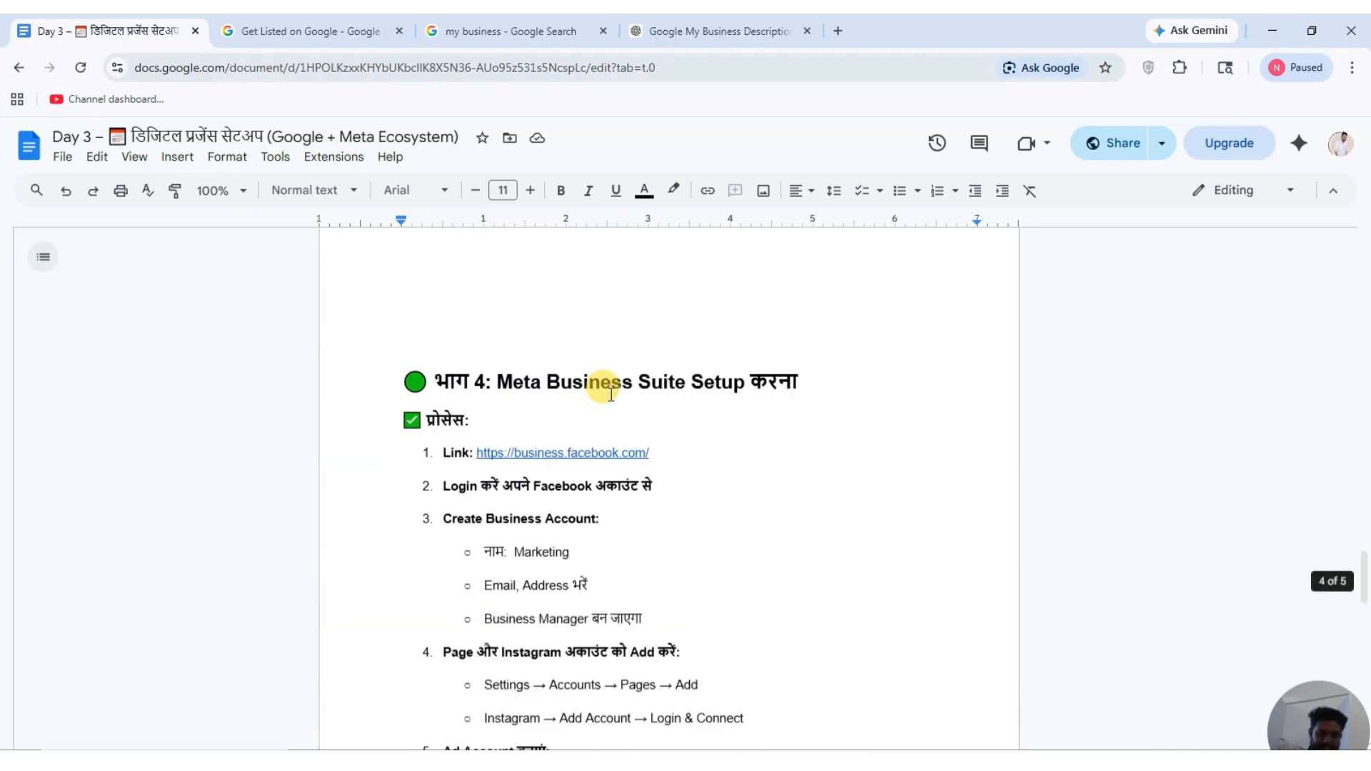
scroll(611, 394, "up", 20)
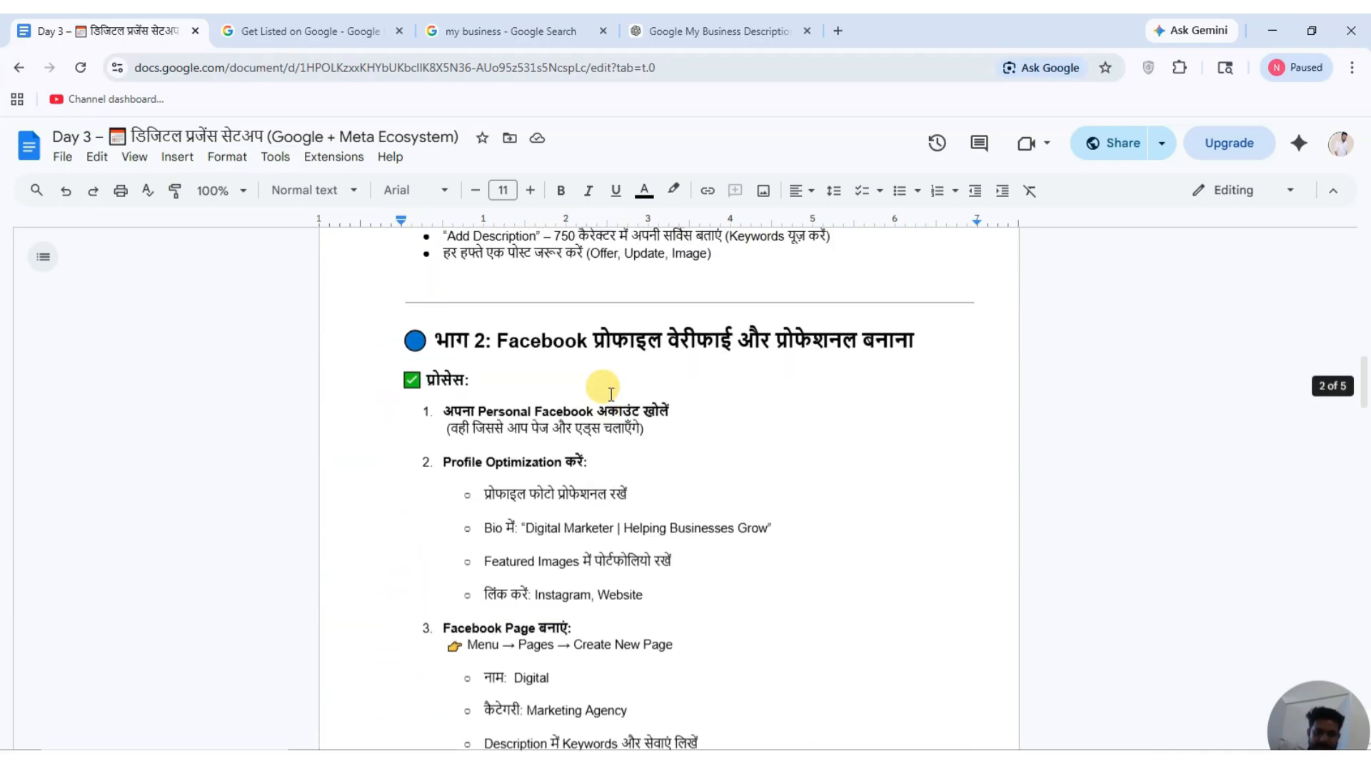
scroll(612, 395, "up", 4)
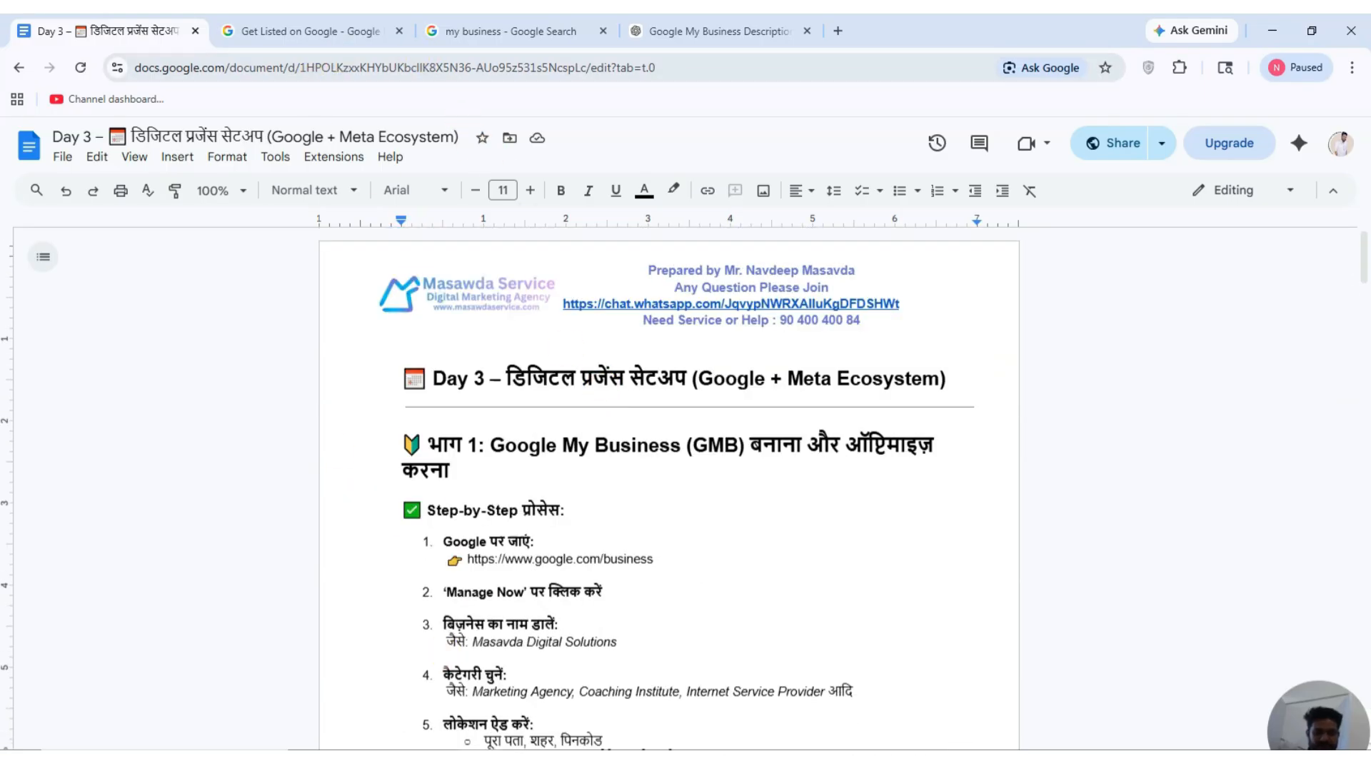
key("alt+Tab")
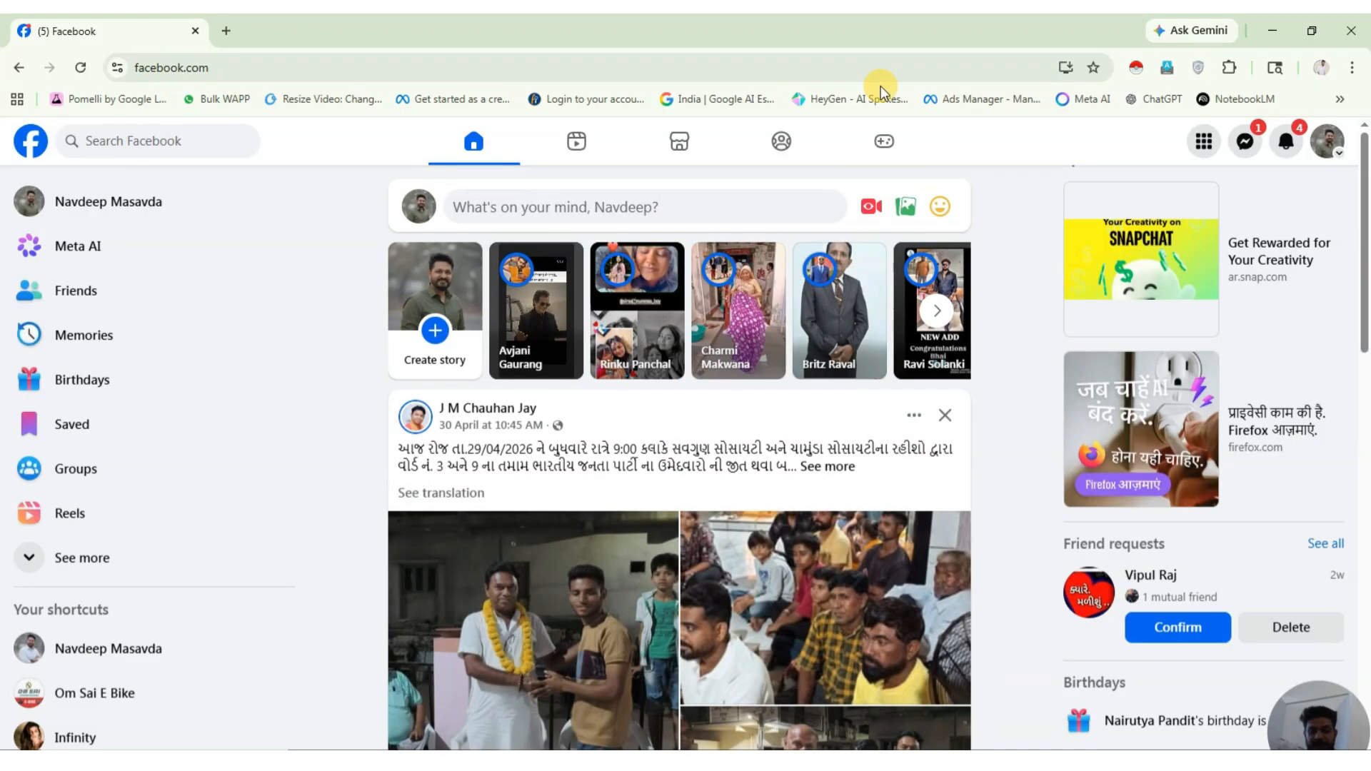
Visit the personal profile page from the account menu, then return home.
scroll(691, 251, "down", 5)
scroll(691, 251, "up", 5)
left_click(1327, 140)
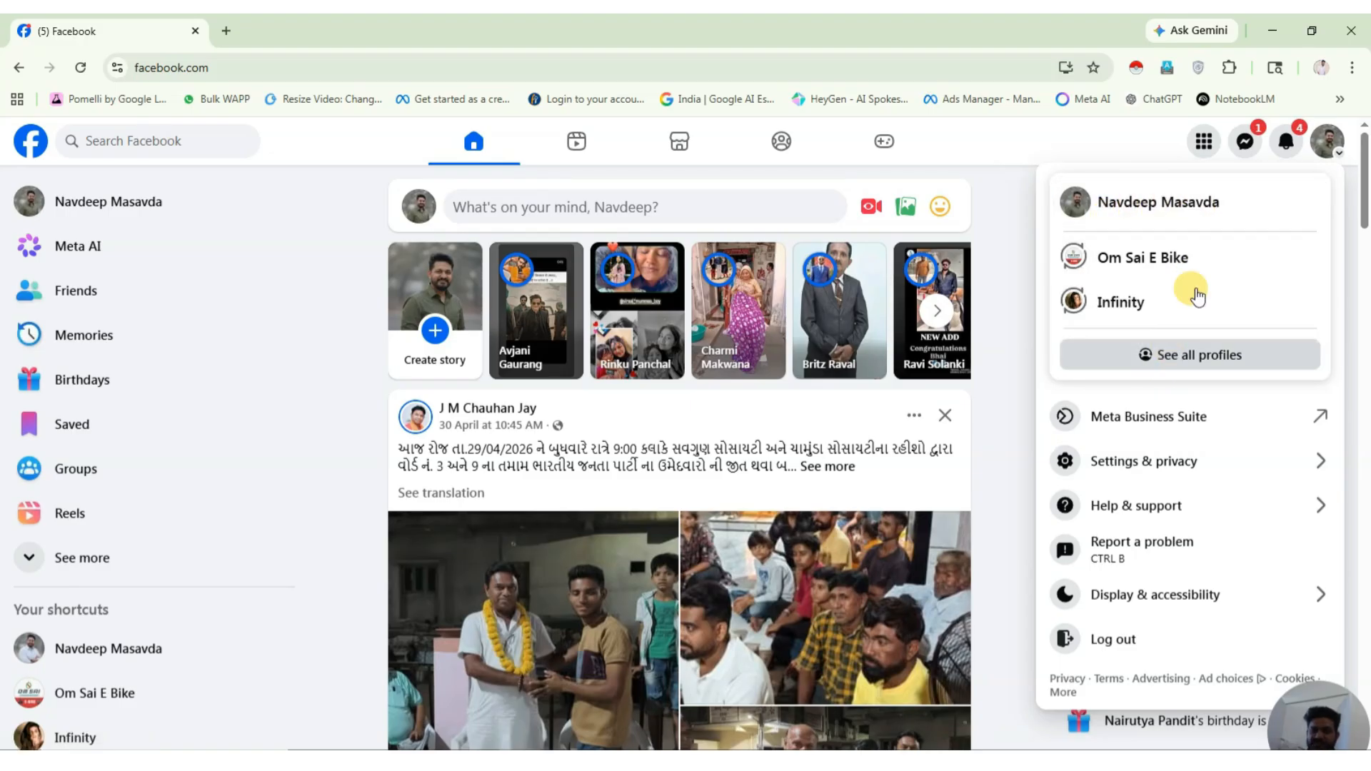
left_click(1206, 212)
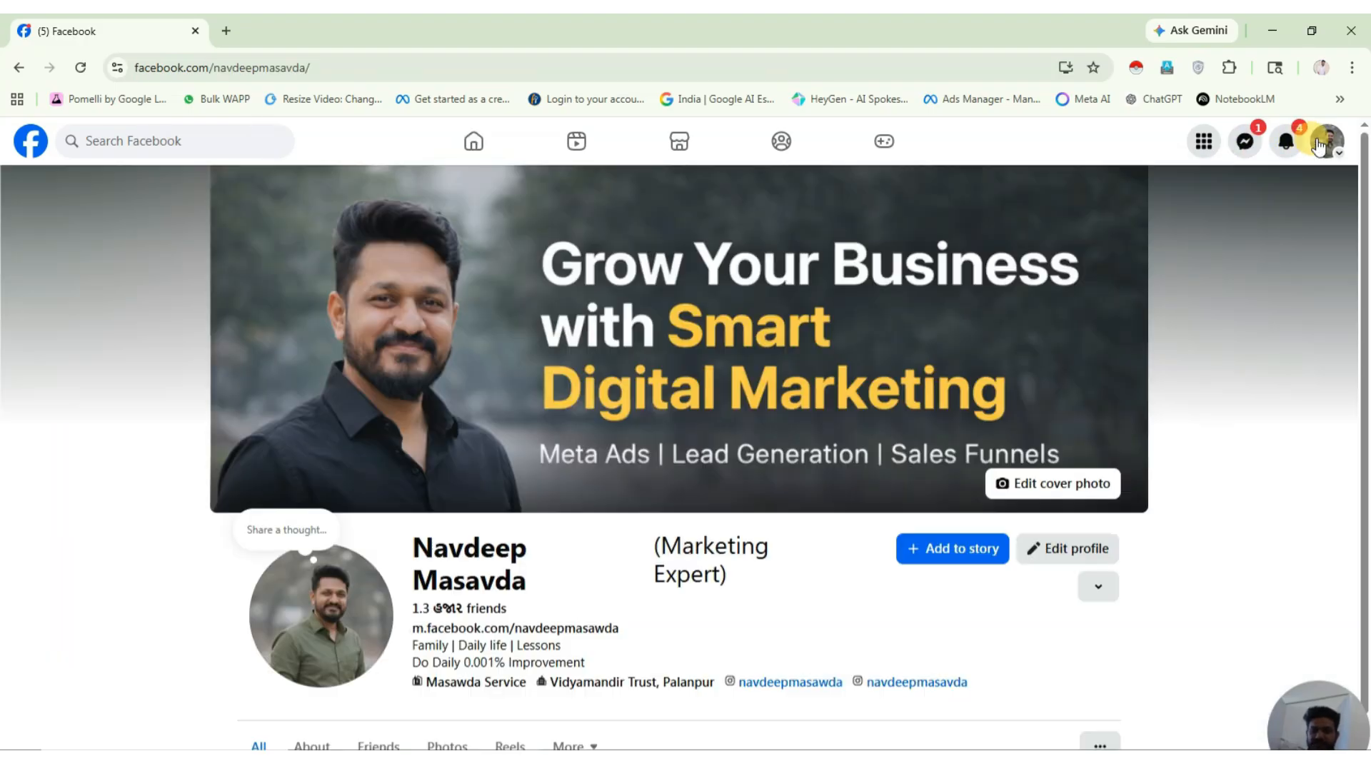
left_click(21, 146)
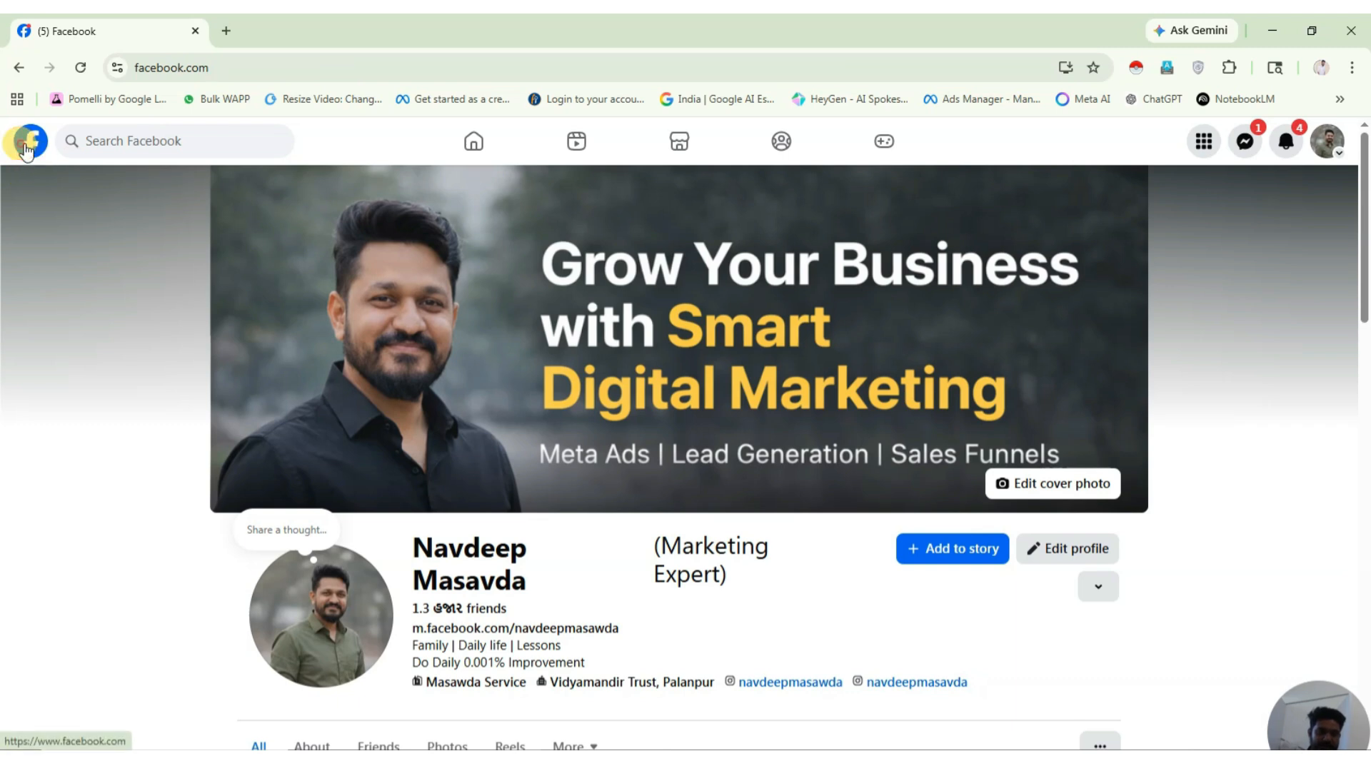
Open Settings & privacy > Settings from the profile avatar menu.
left_click(1326, 140)
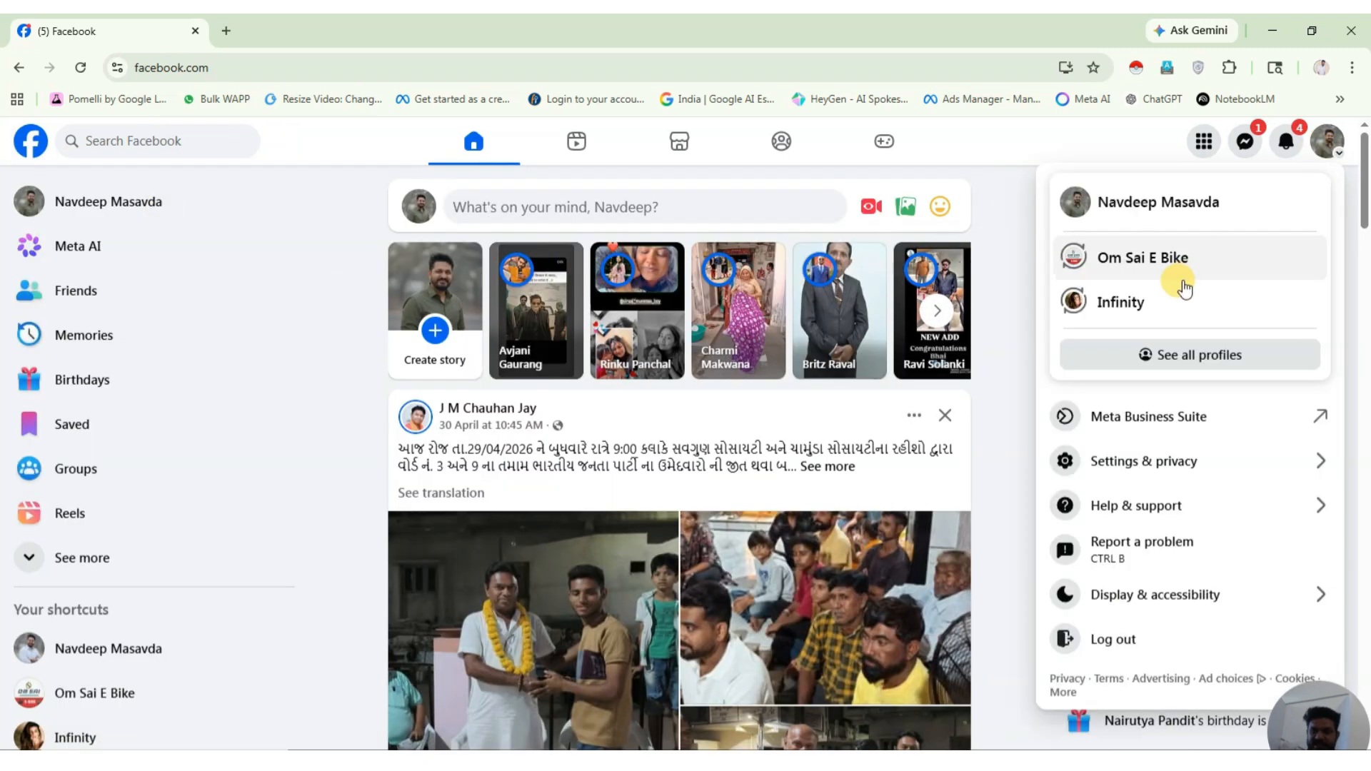
left_click(1162, 460)
left_click(1115, 263)
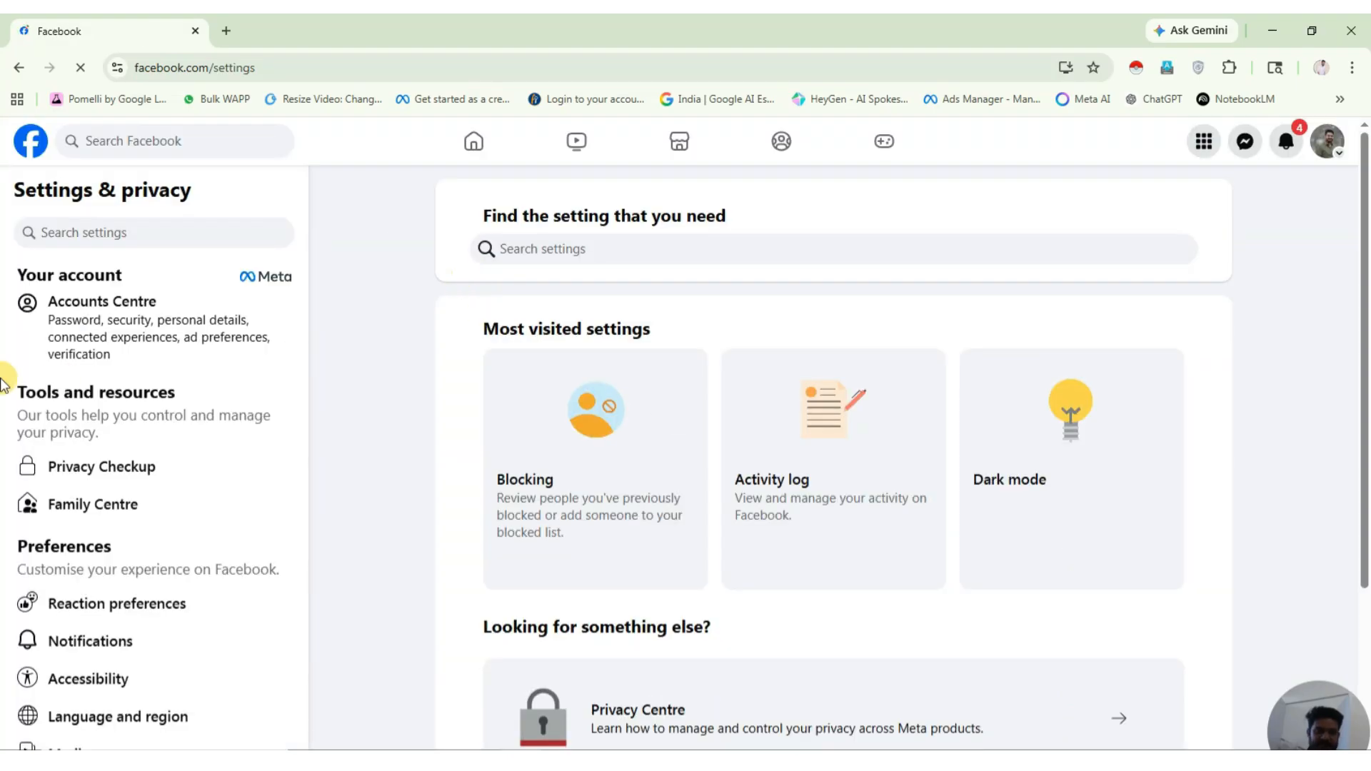
scroll(98, 429, "down", 6)
scroll(104, 466, "up", 6)
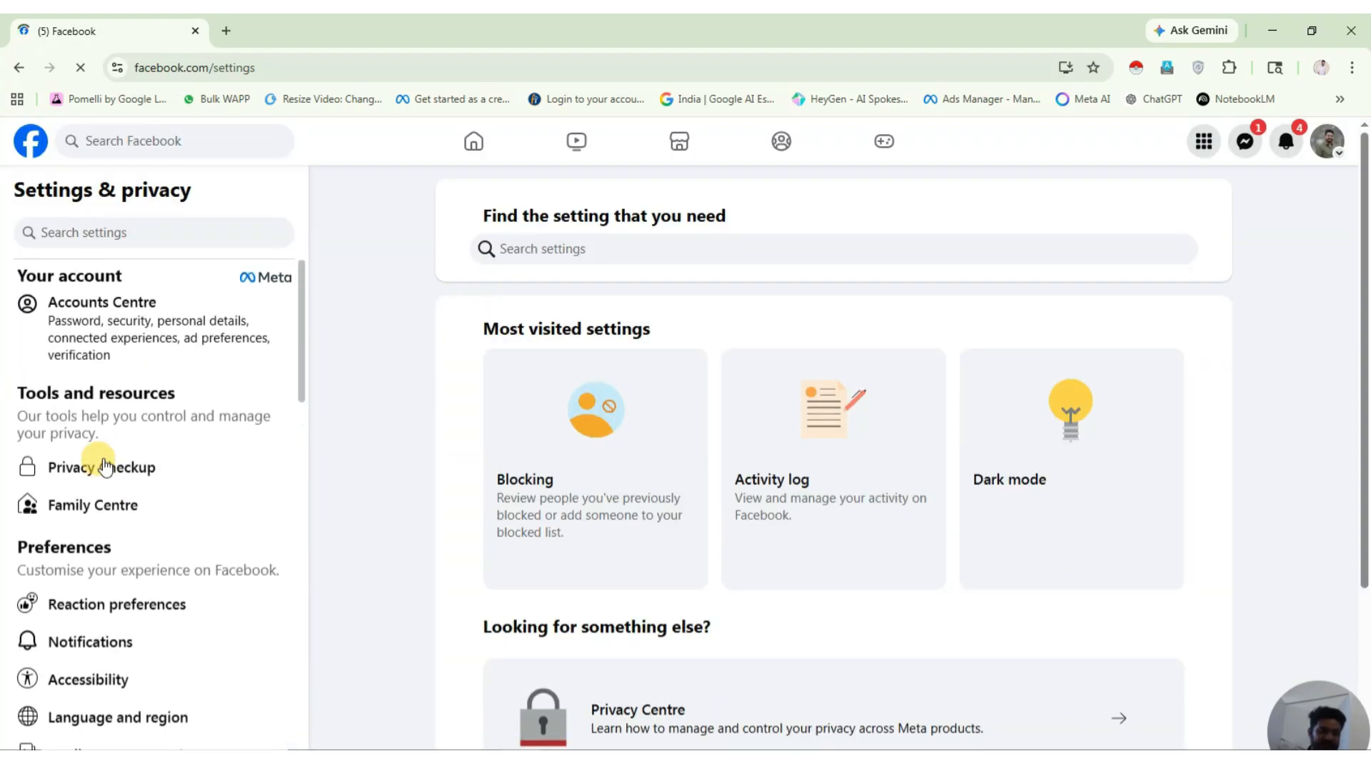
Go to Accounts Centre > Your information and permissions > Identity confirmation.
left_click(121, 355)
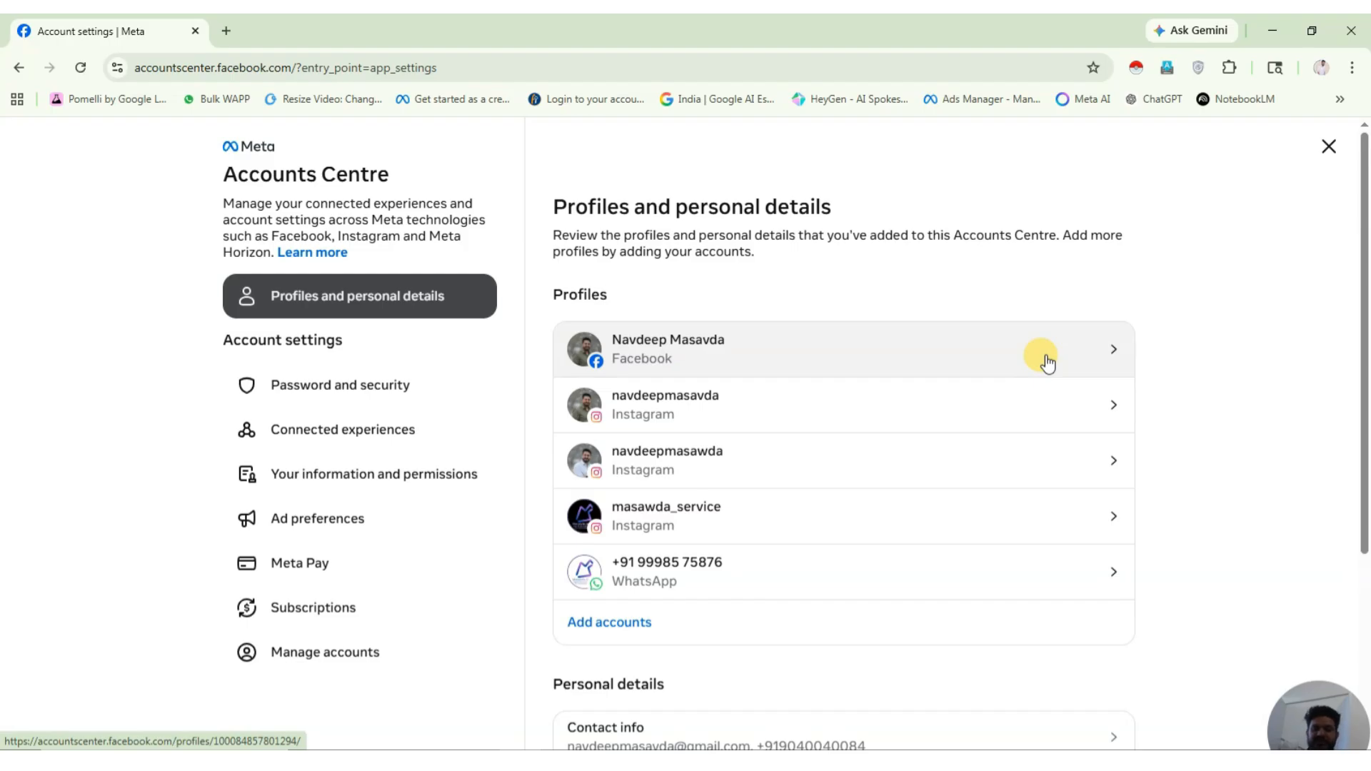
scroll(808, 499, "down", 3)
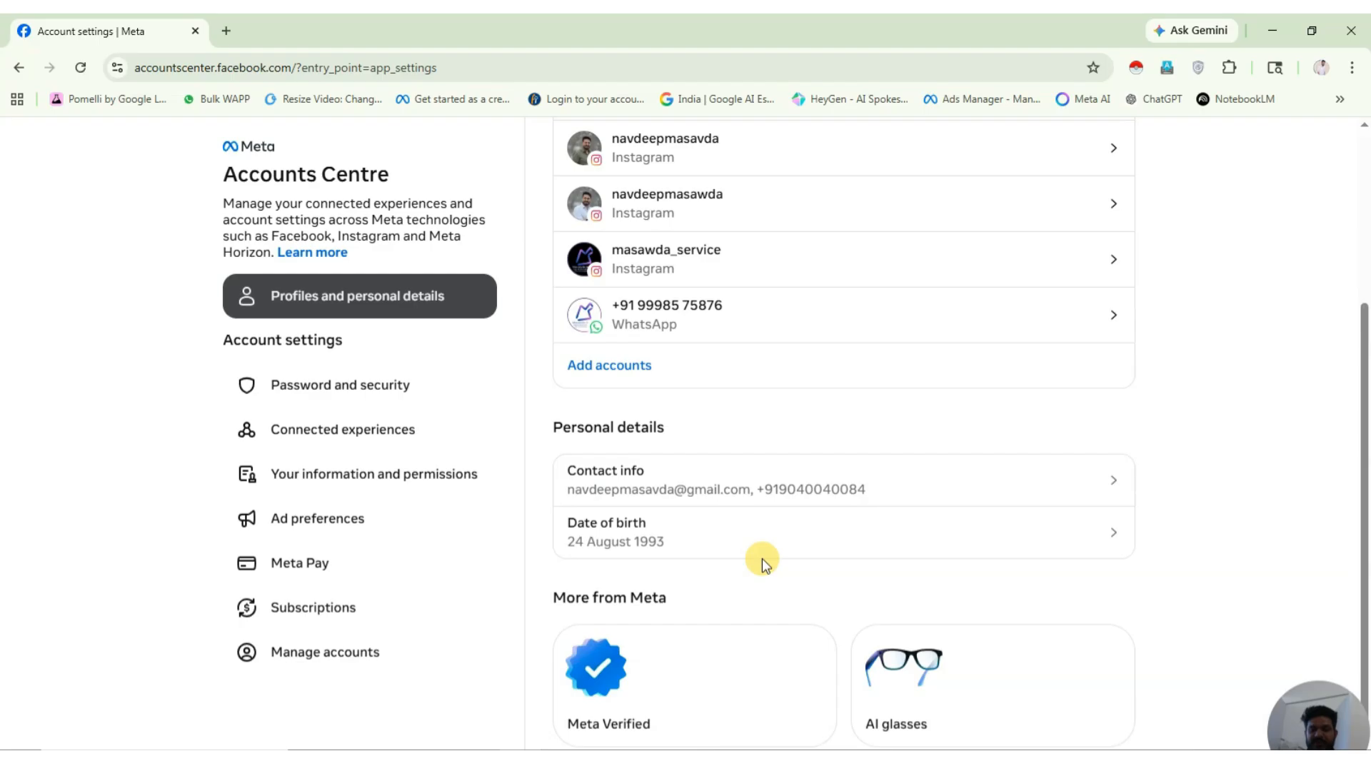
scroll(811, 528, "up", 3)
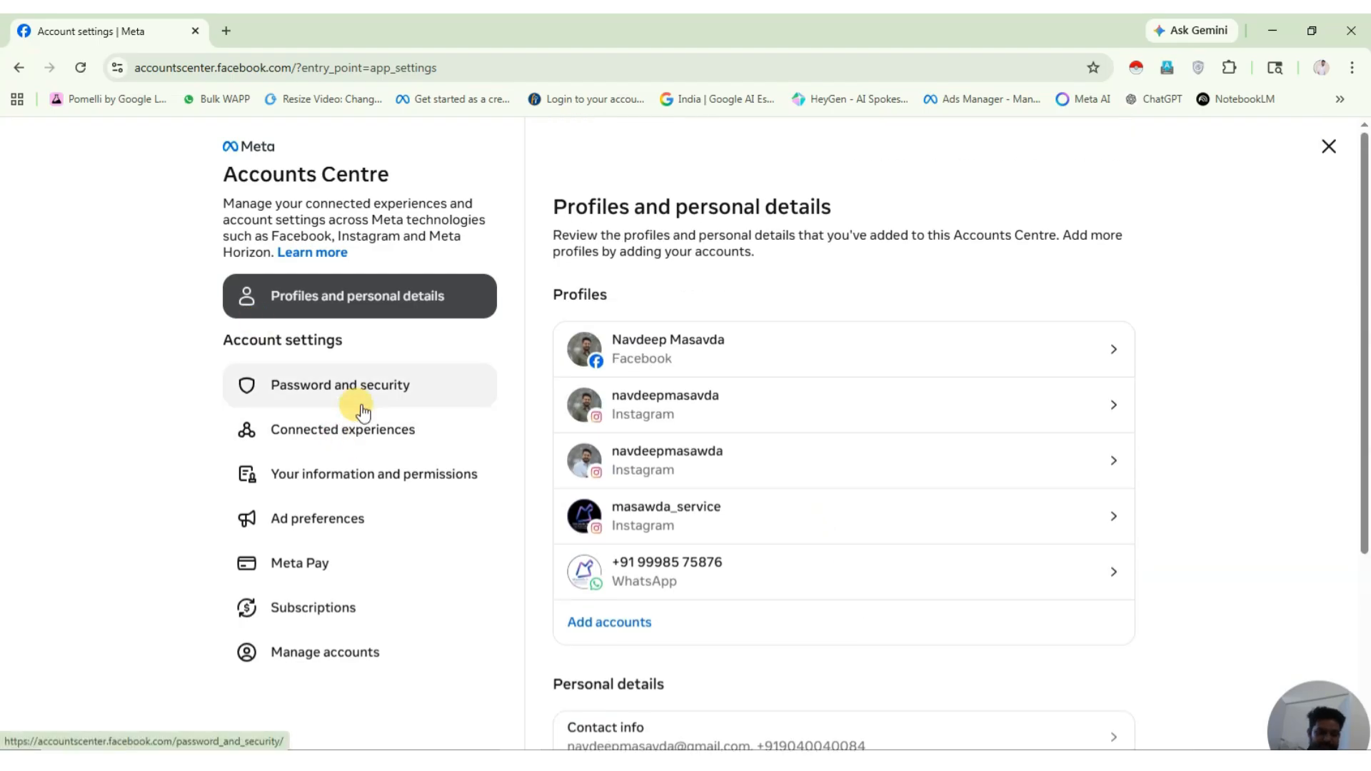
scroll(799, 447, "down", 3)
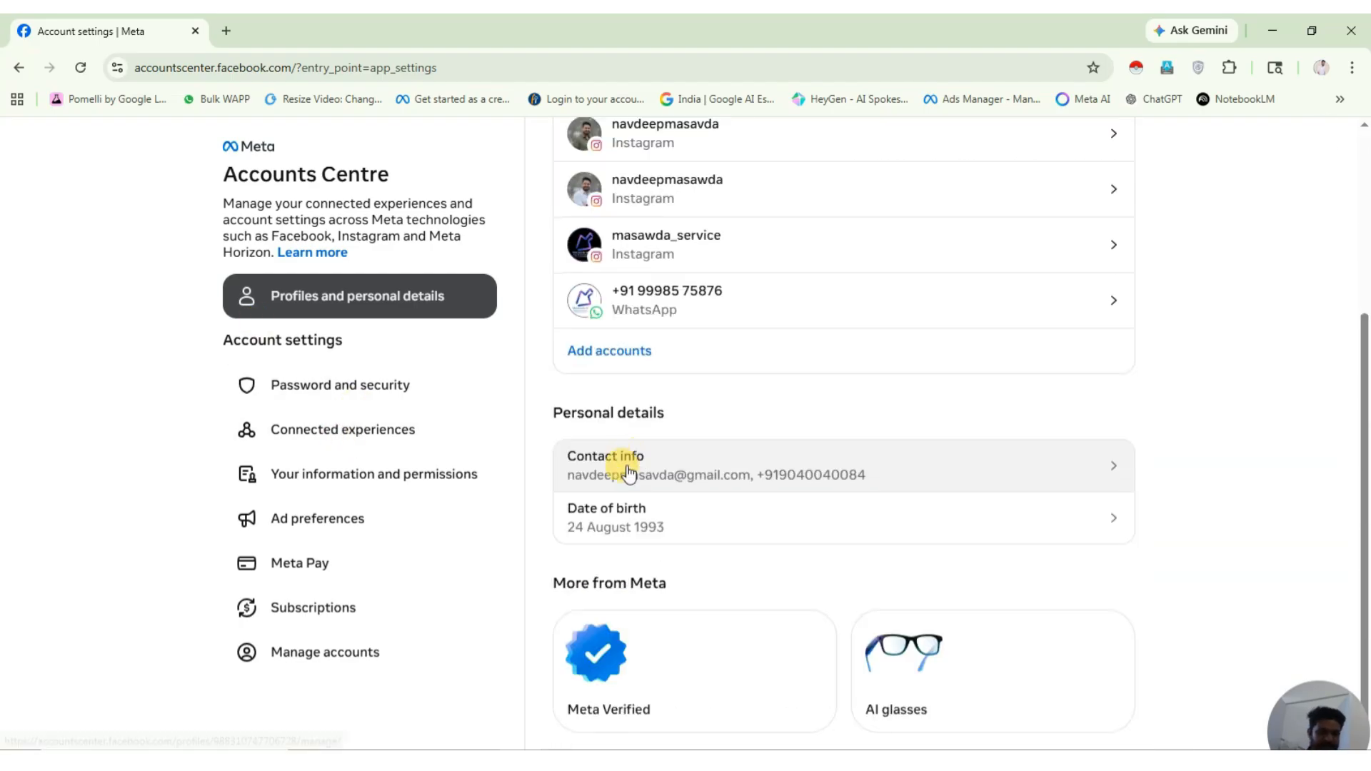
left_click(390, 479)
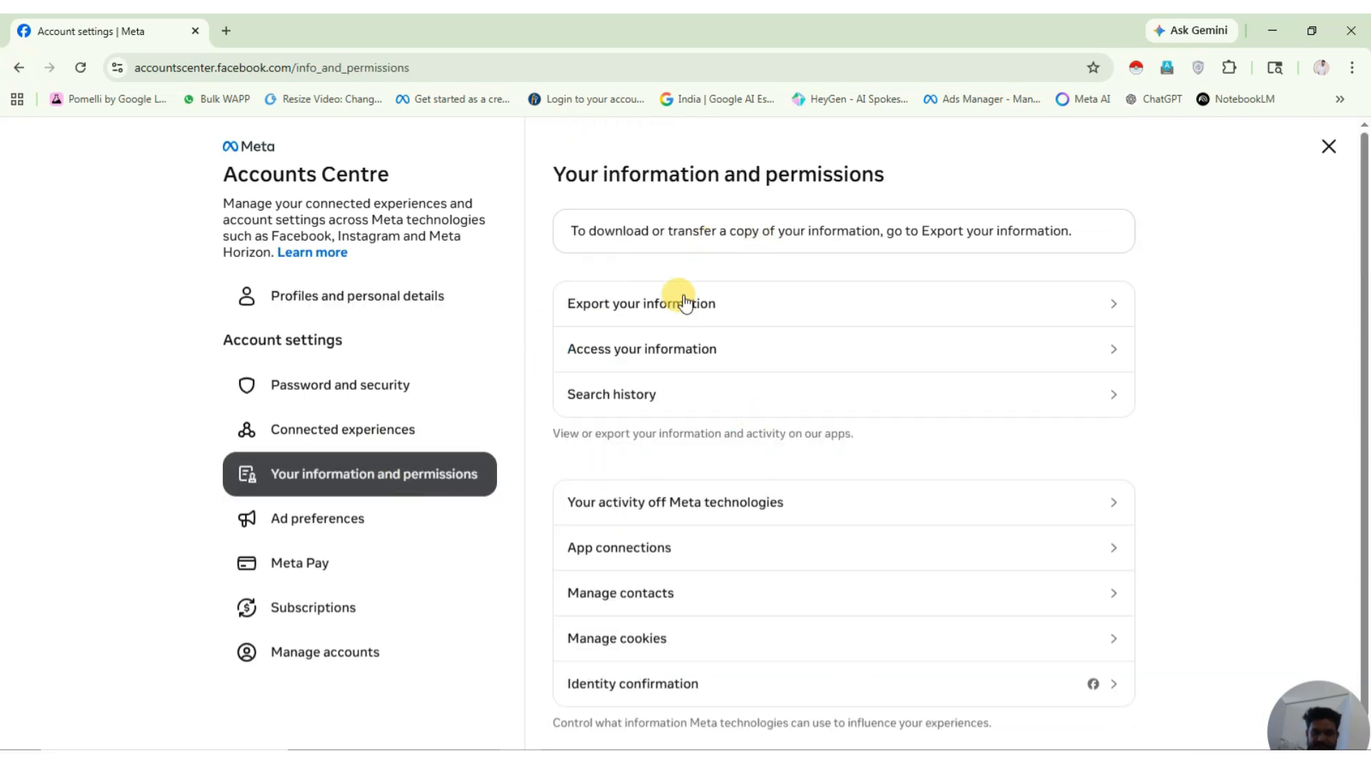
scroll(642, 428, "down", 1)
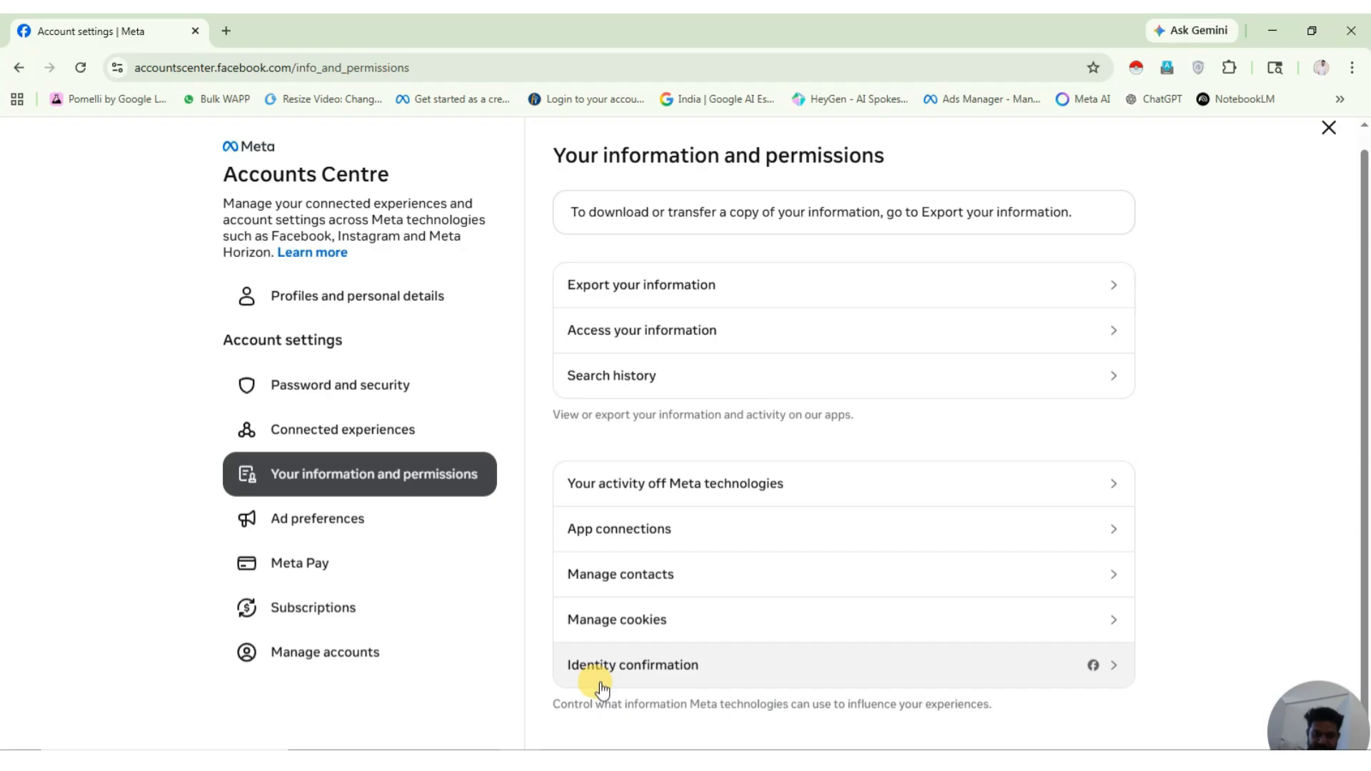
left_click(846, 682)
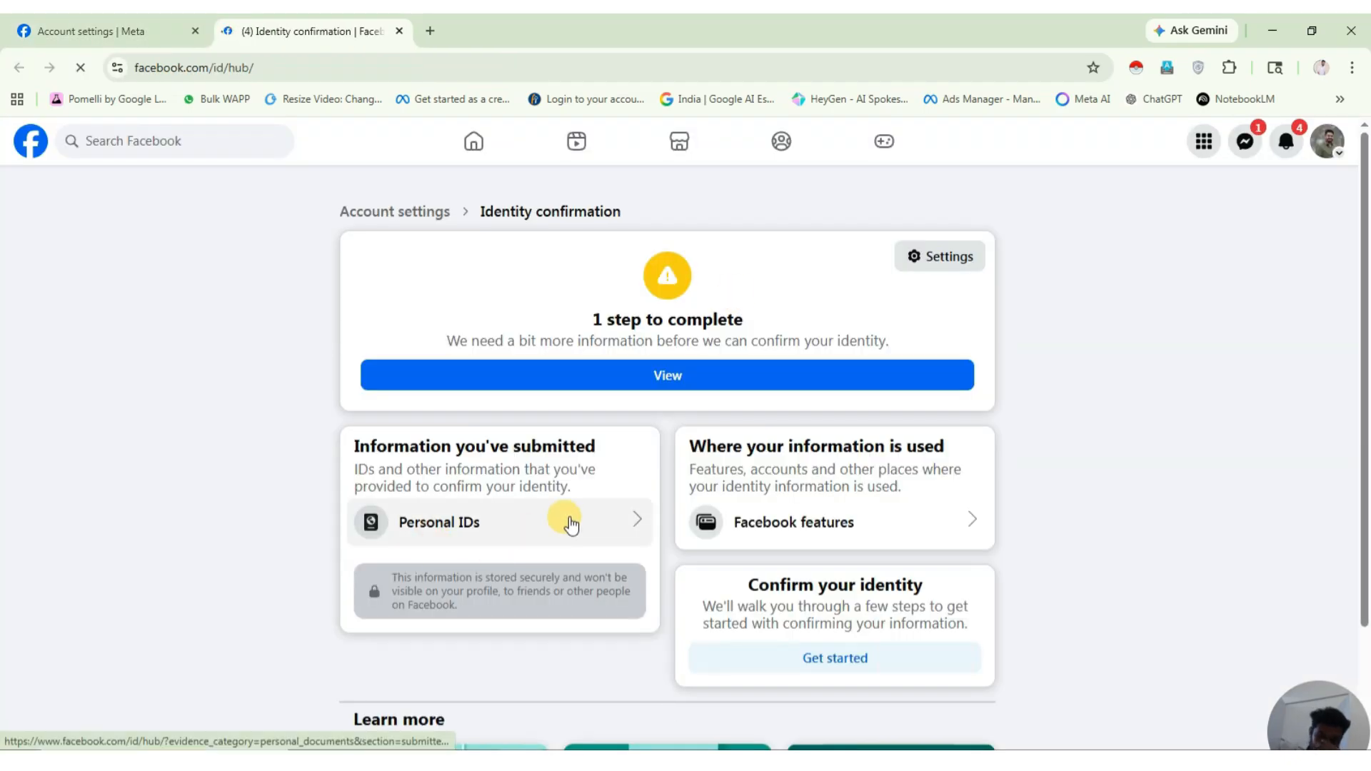
Review Personal IDs, complete the remaining identity confirmation step, then return to the home feed.
left_click(544, 520)
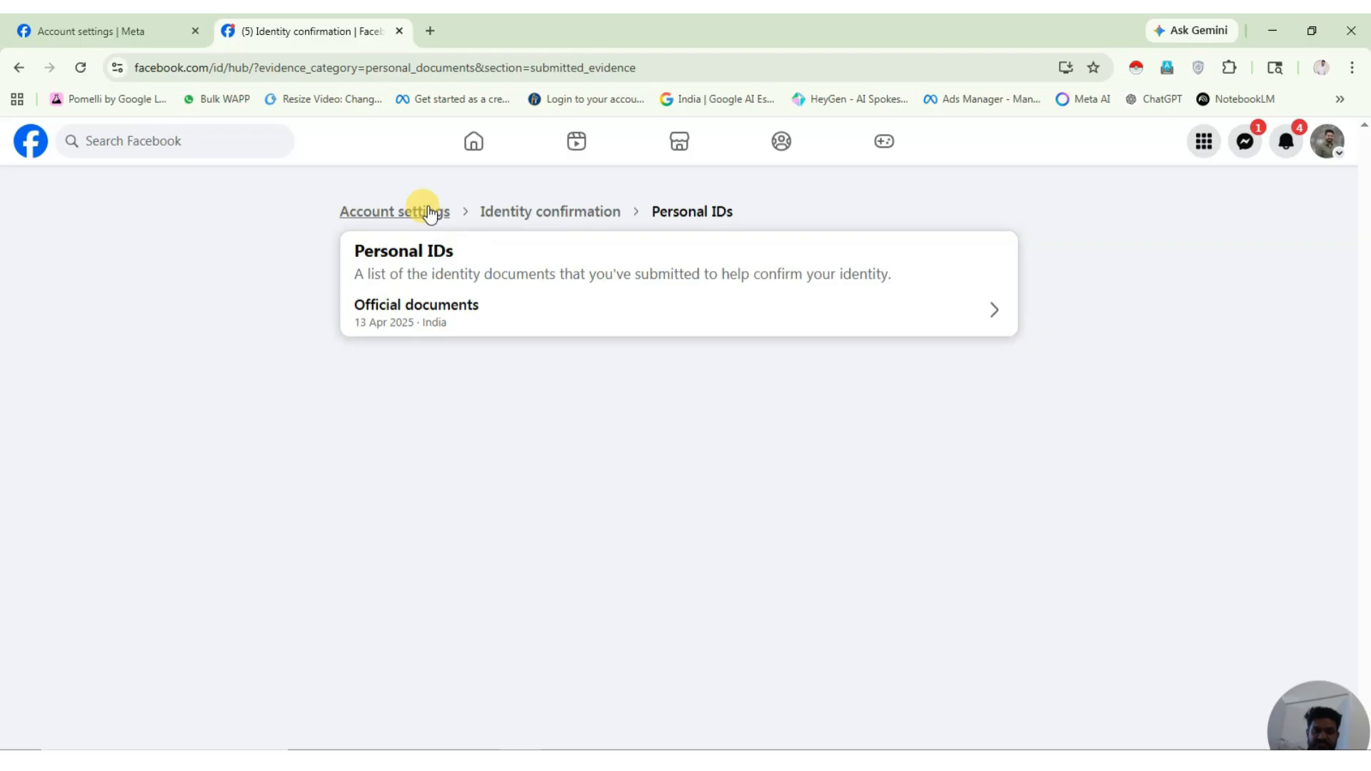
left_click(550, 211)
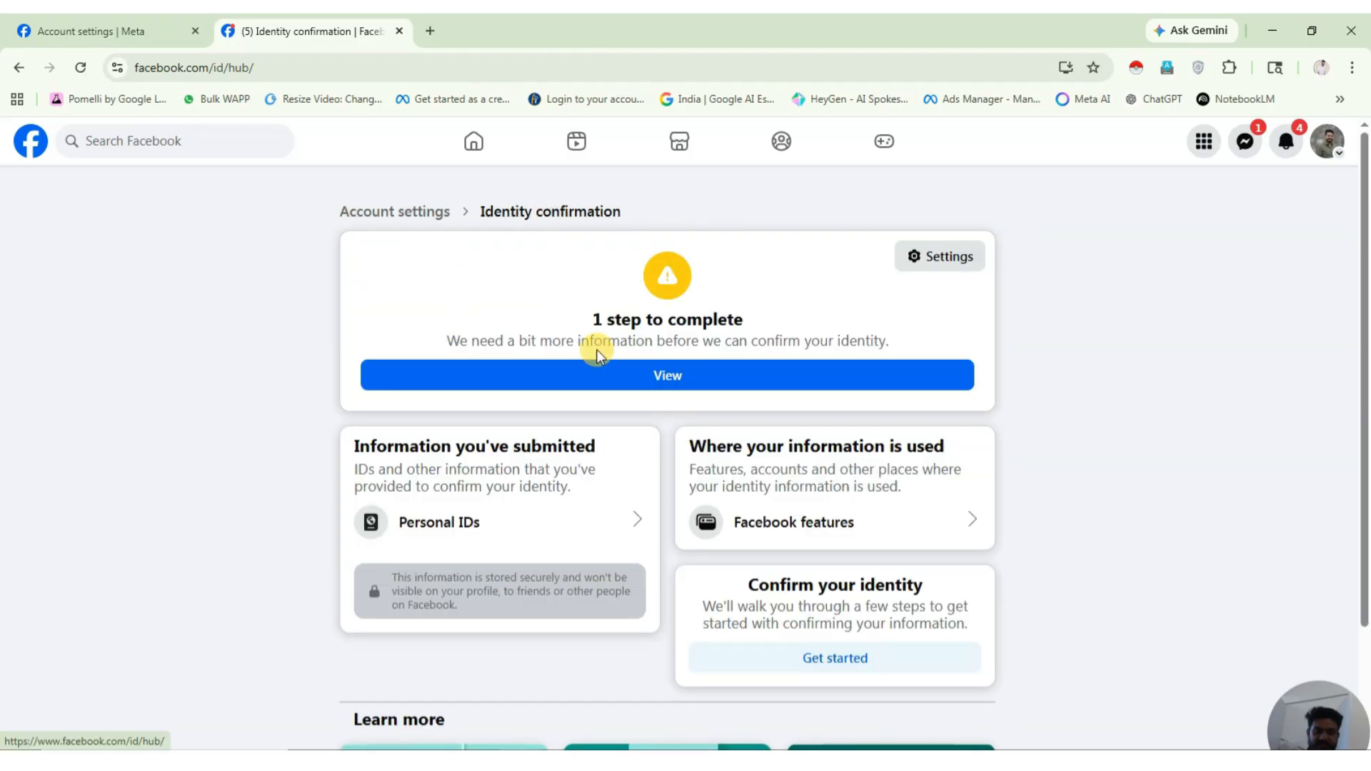
left_click(687, 379)
left_click(540, 313)
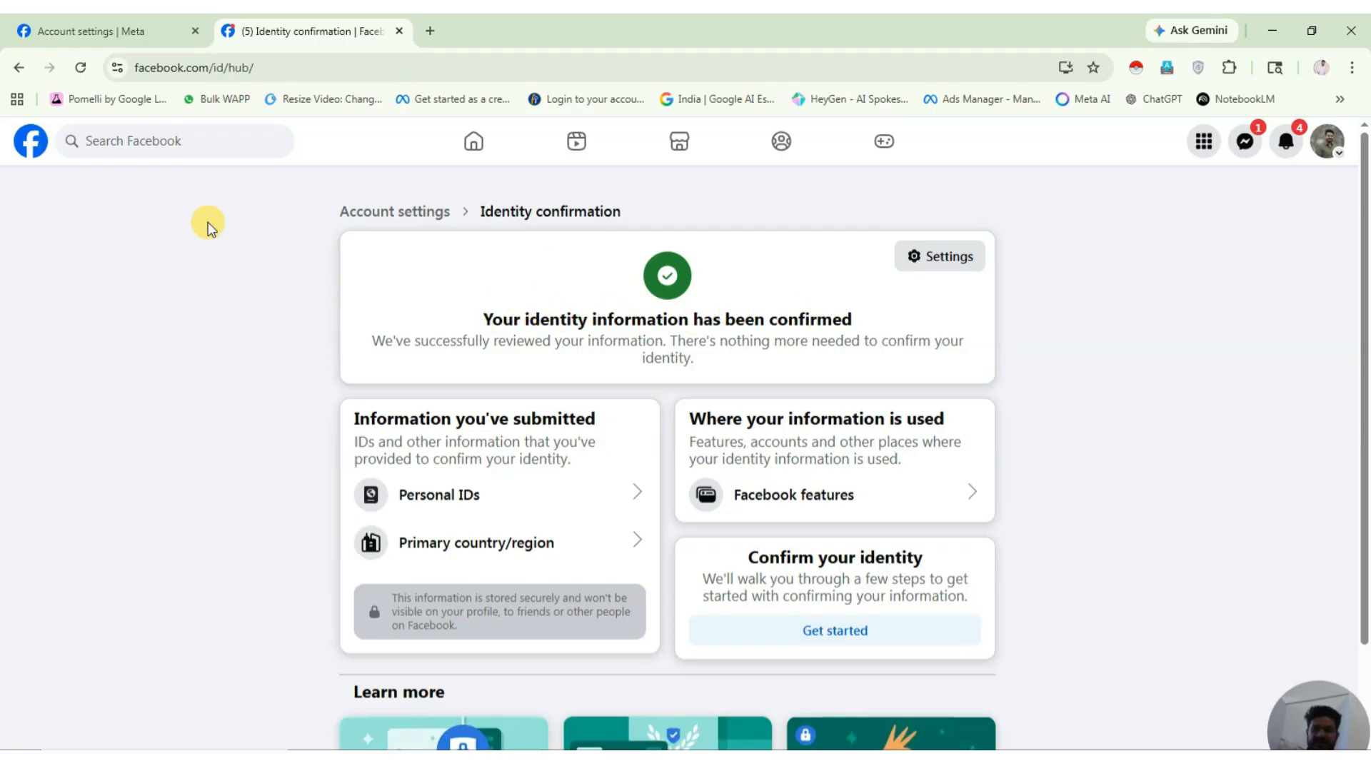
left_click(31, 142)
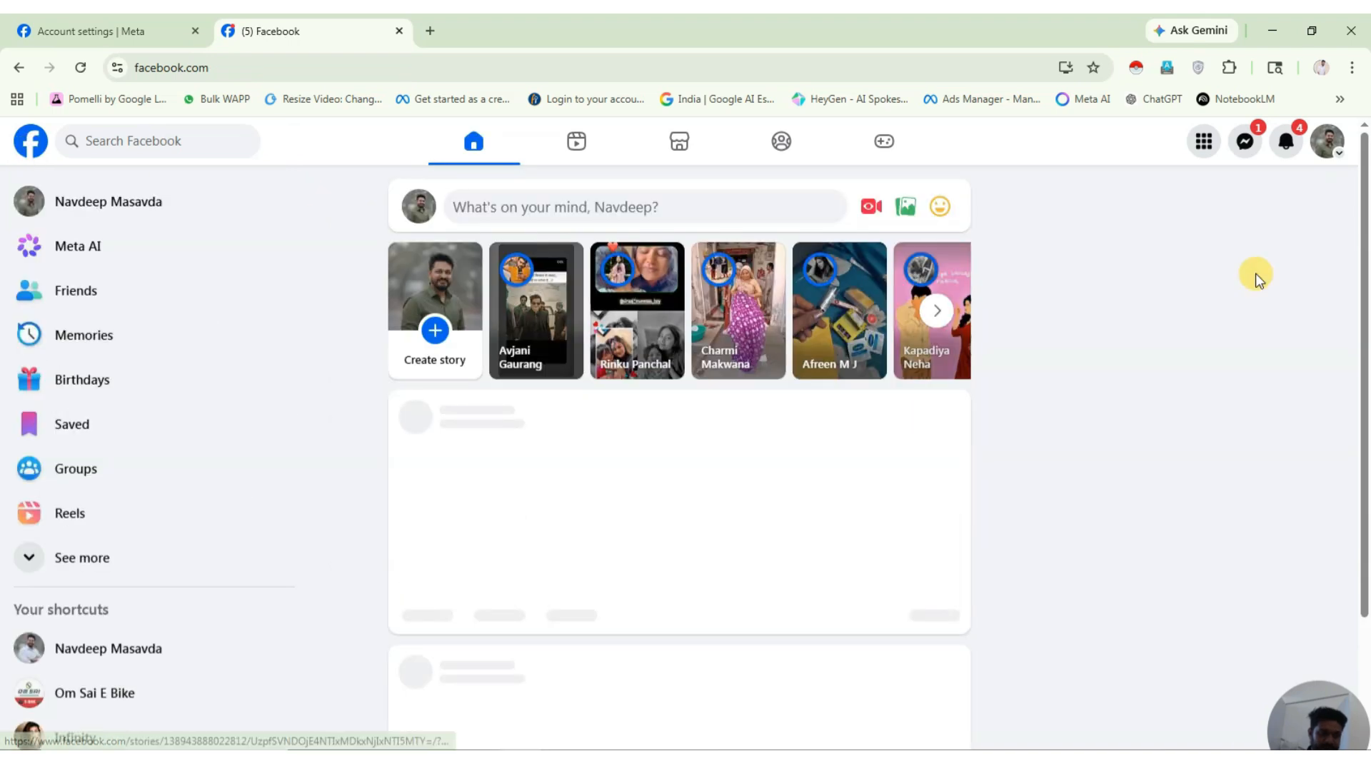
Start creating a new Page from Menu > Pages > Create Page.
left_click(1205, 145)
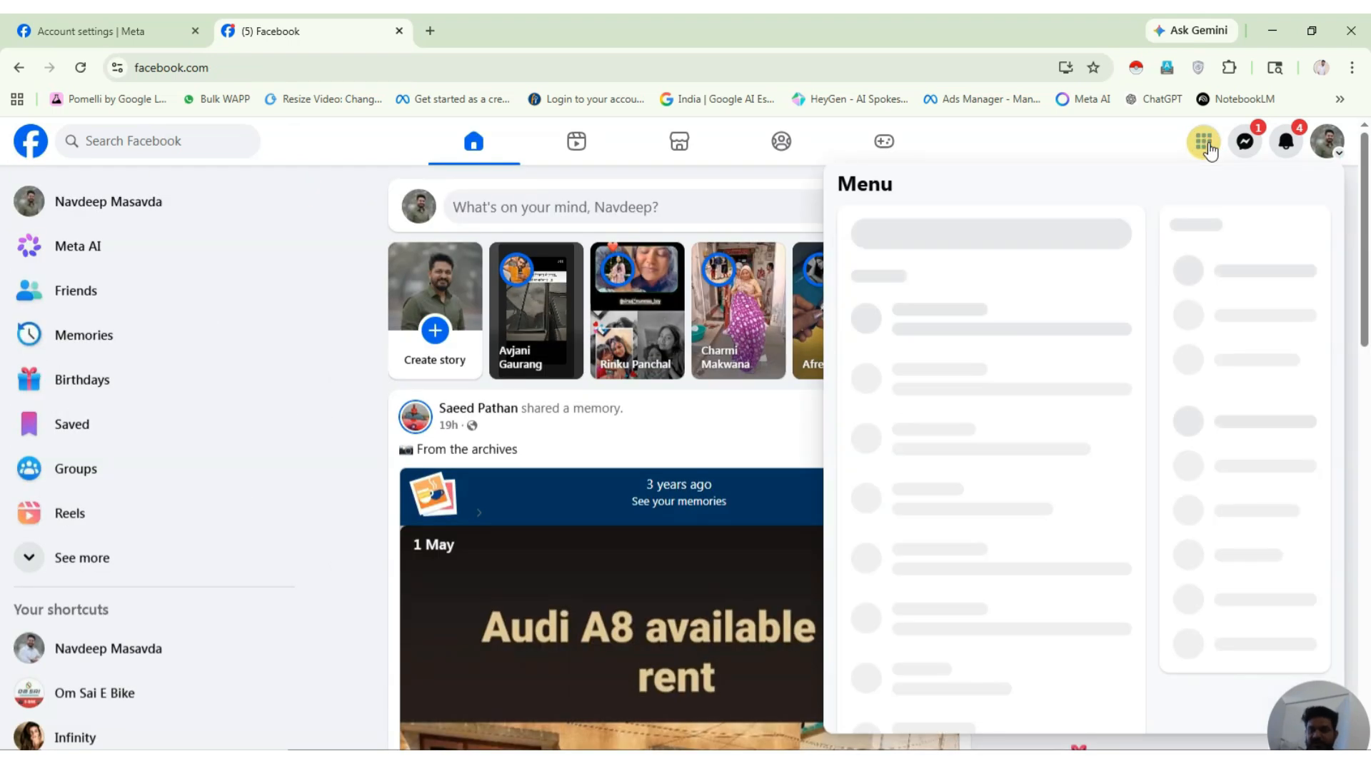
scroll(921, 511, "down", 1)
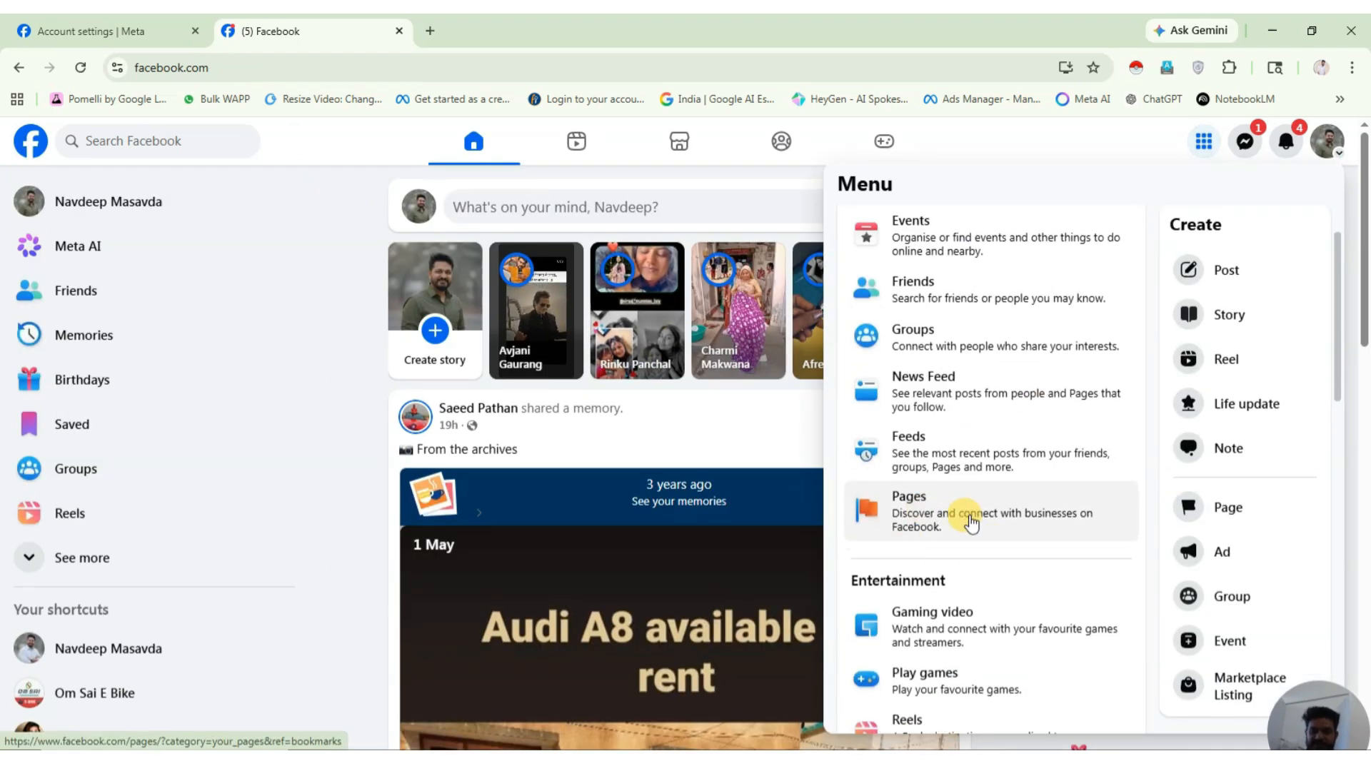
scroll(964, 422, "down", 2)
left_click(952, 334)
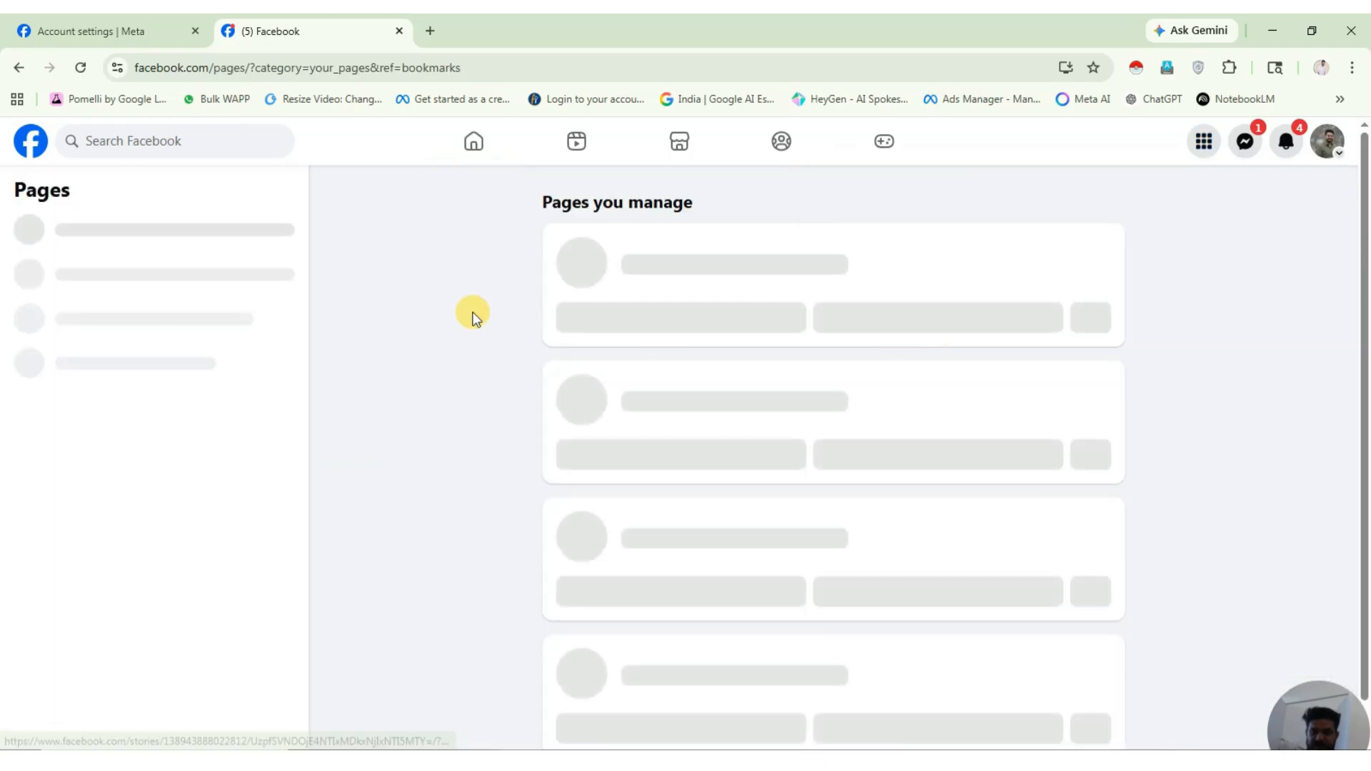
left_click(153, 237)
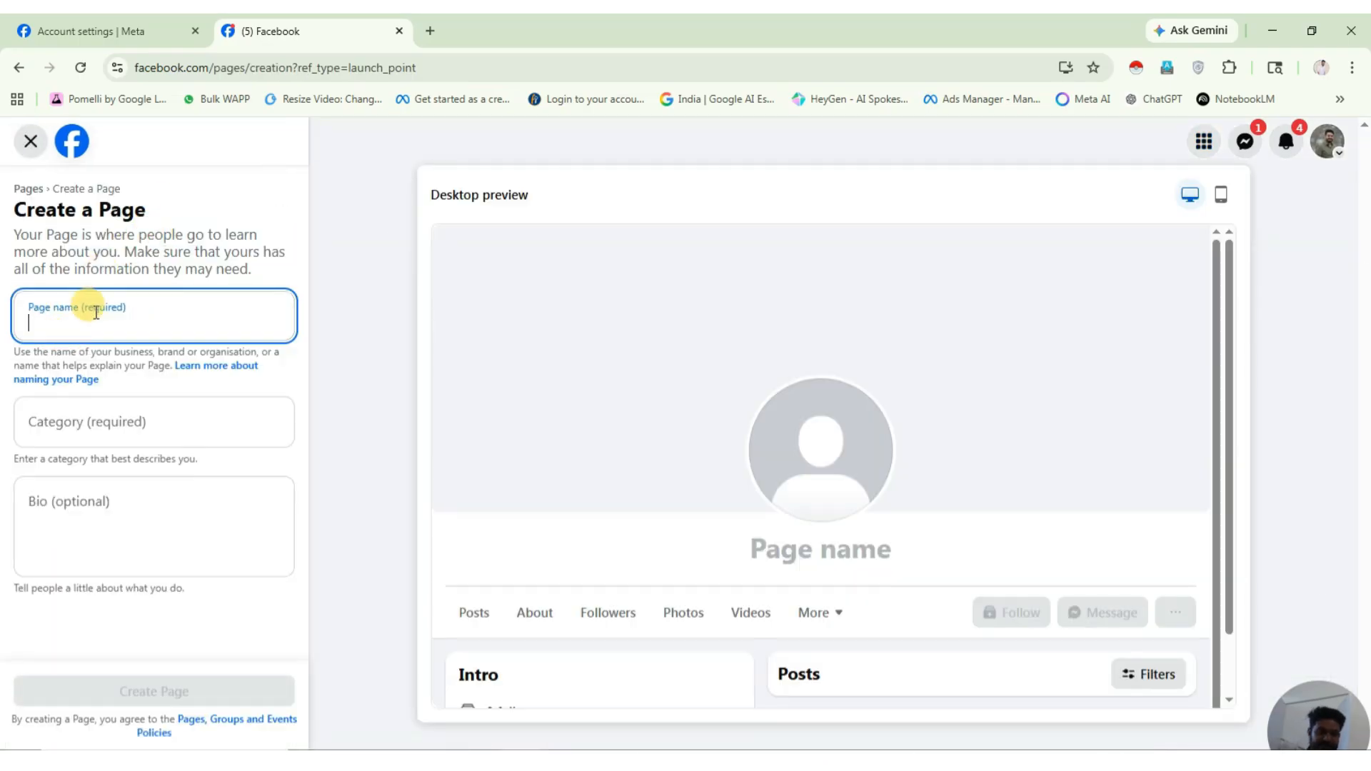
Name the Page 'Marketech Advertisement Agency' with category Advertising agency.
type("Marketect")
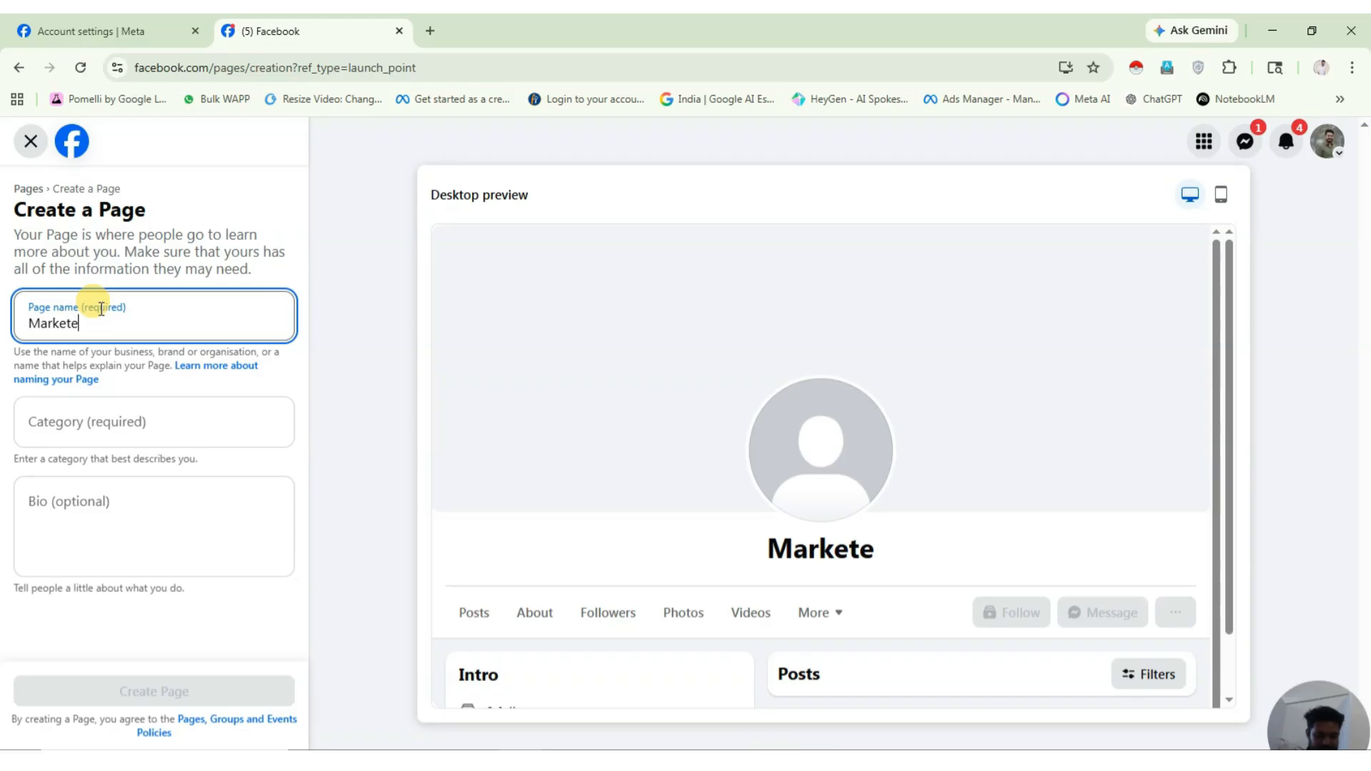
key("BackSpace")
key("BackSpace")
type("ch Ad")
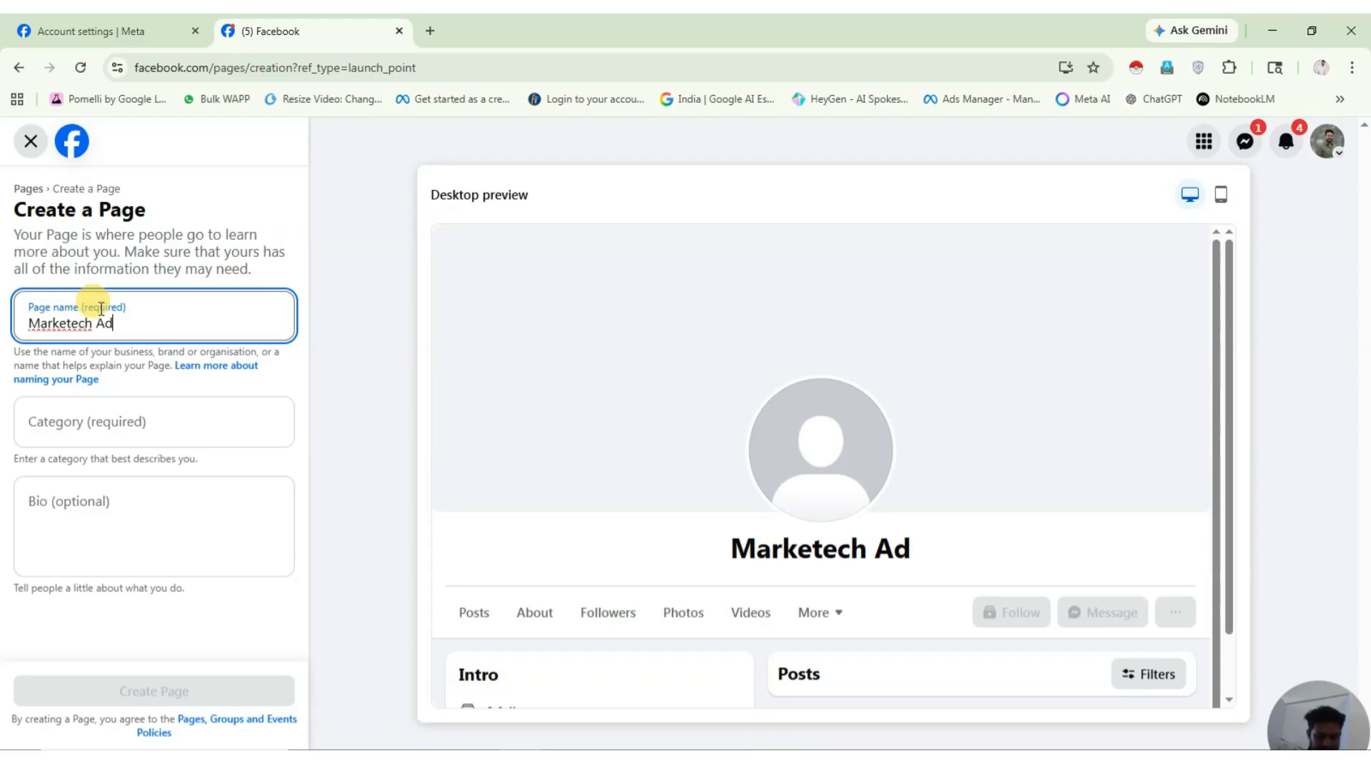
type("vertise")
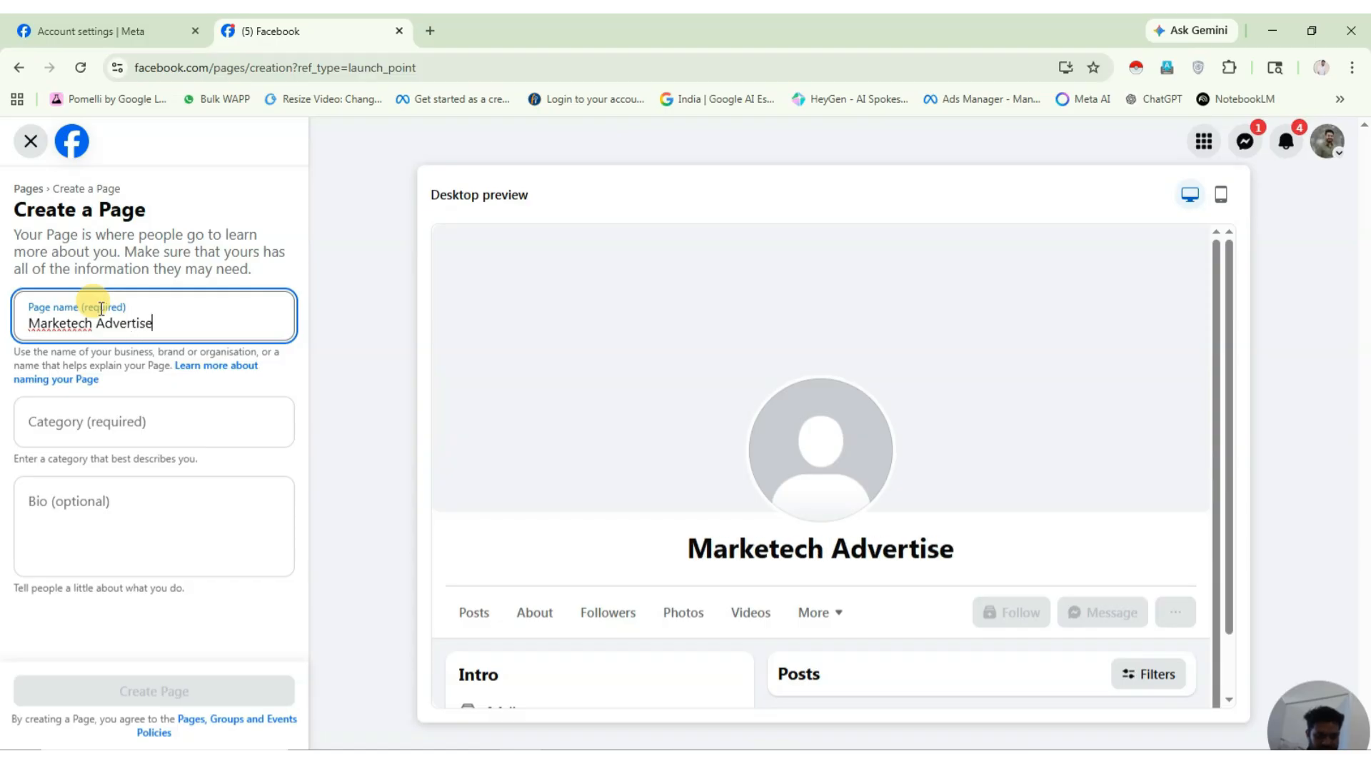
type("ment Agency")
left_click(79, 403)
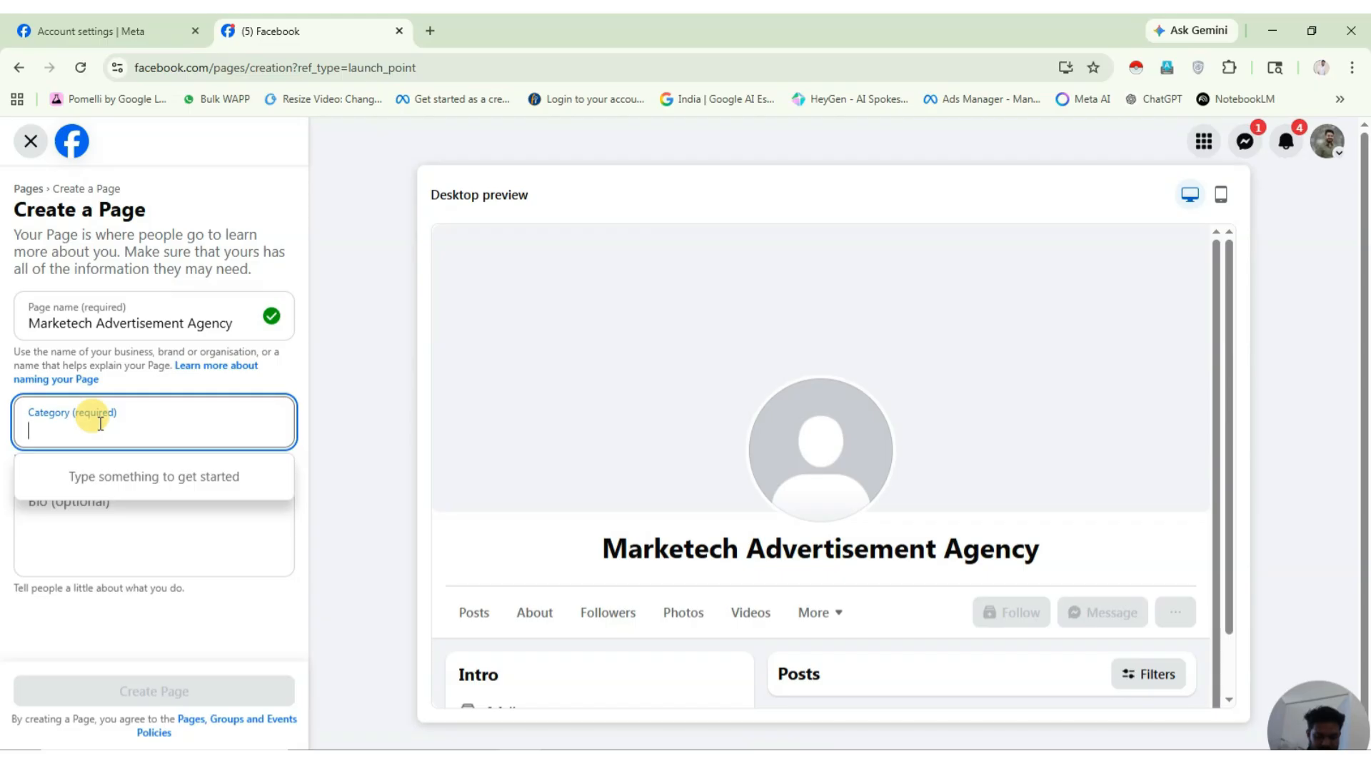
type("advert")
left_click(60, 491)
left_click(88, 516)
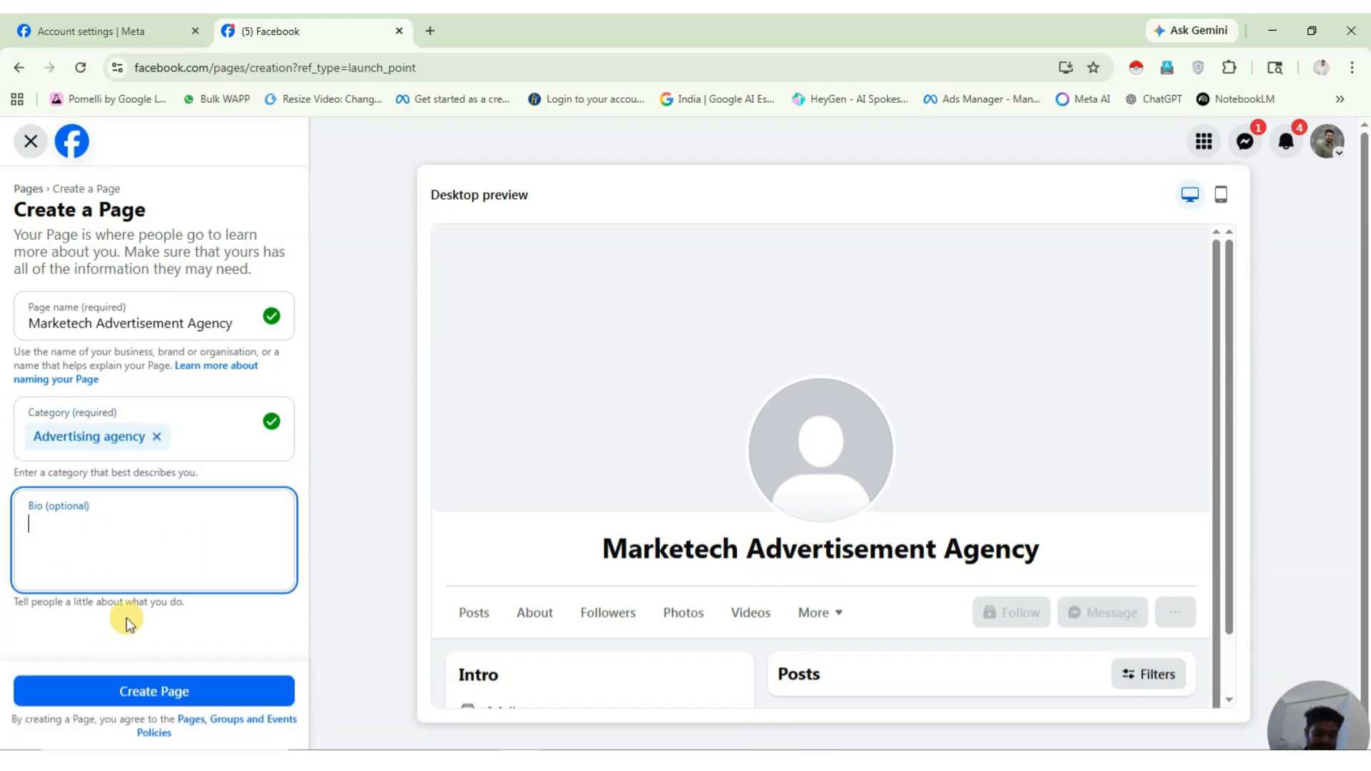
key("alt+Tab")
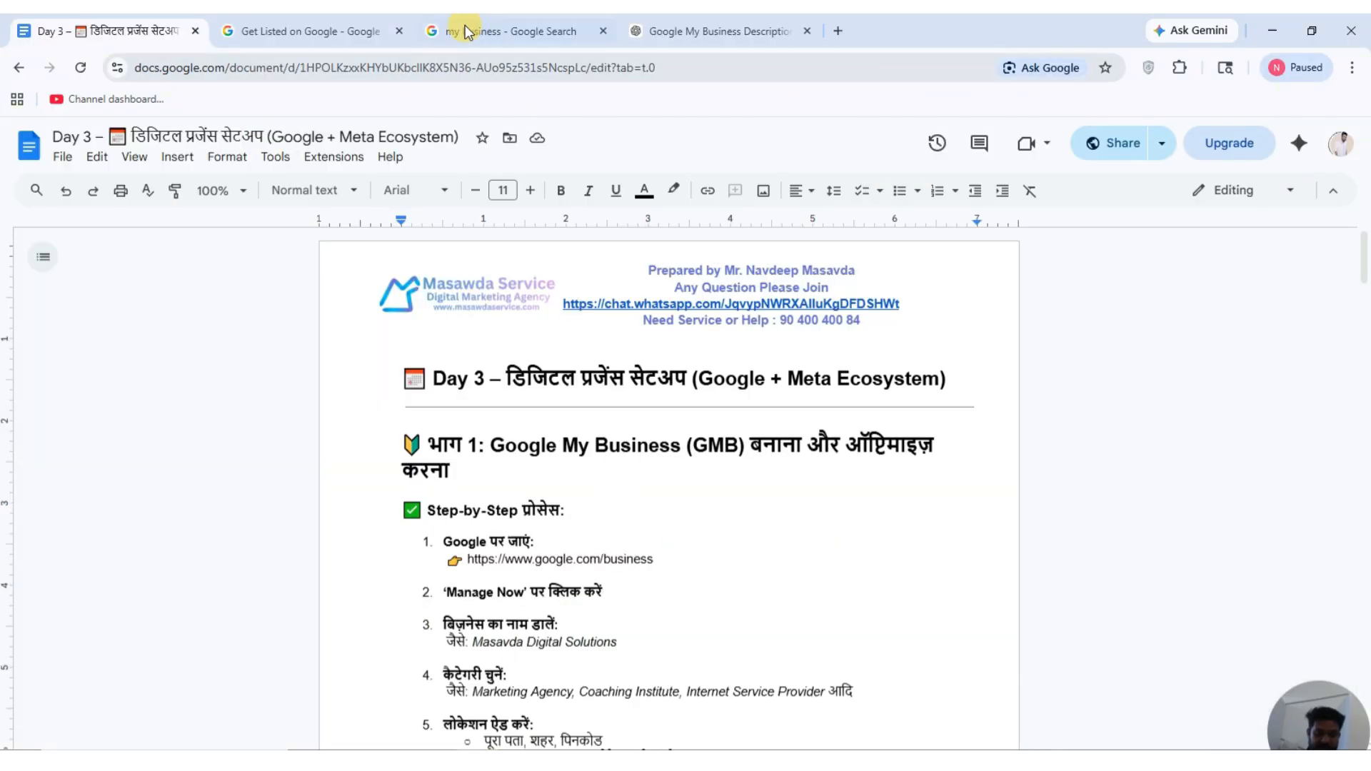
Get Facebook bio suggestions from ChatGPT and paste Option 2 into the Page's Bio.
left_click(714, 31)
left_click(442, 689)
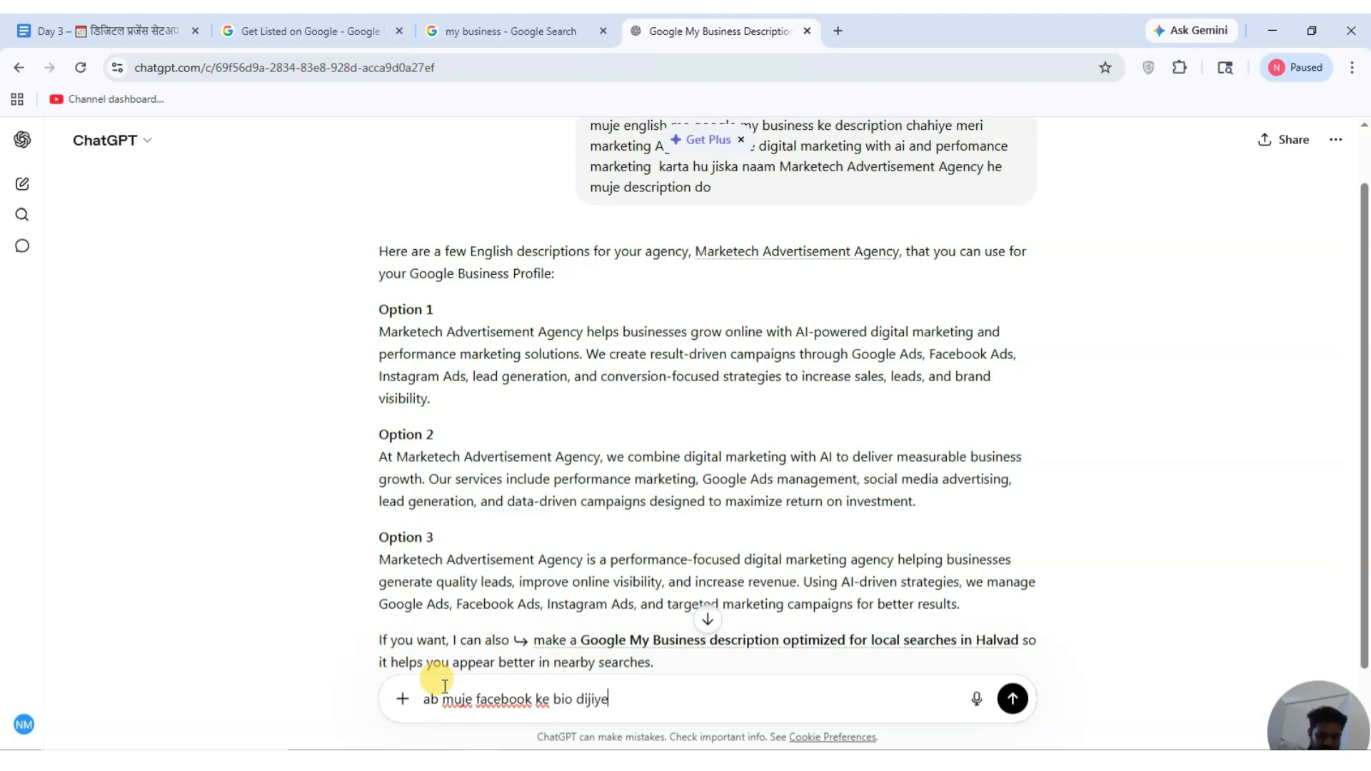
key("Return")
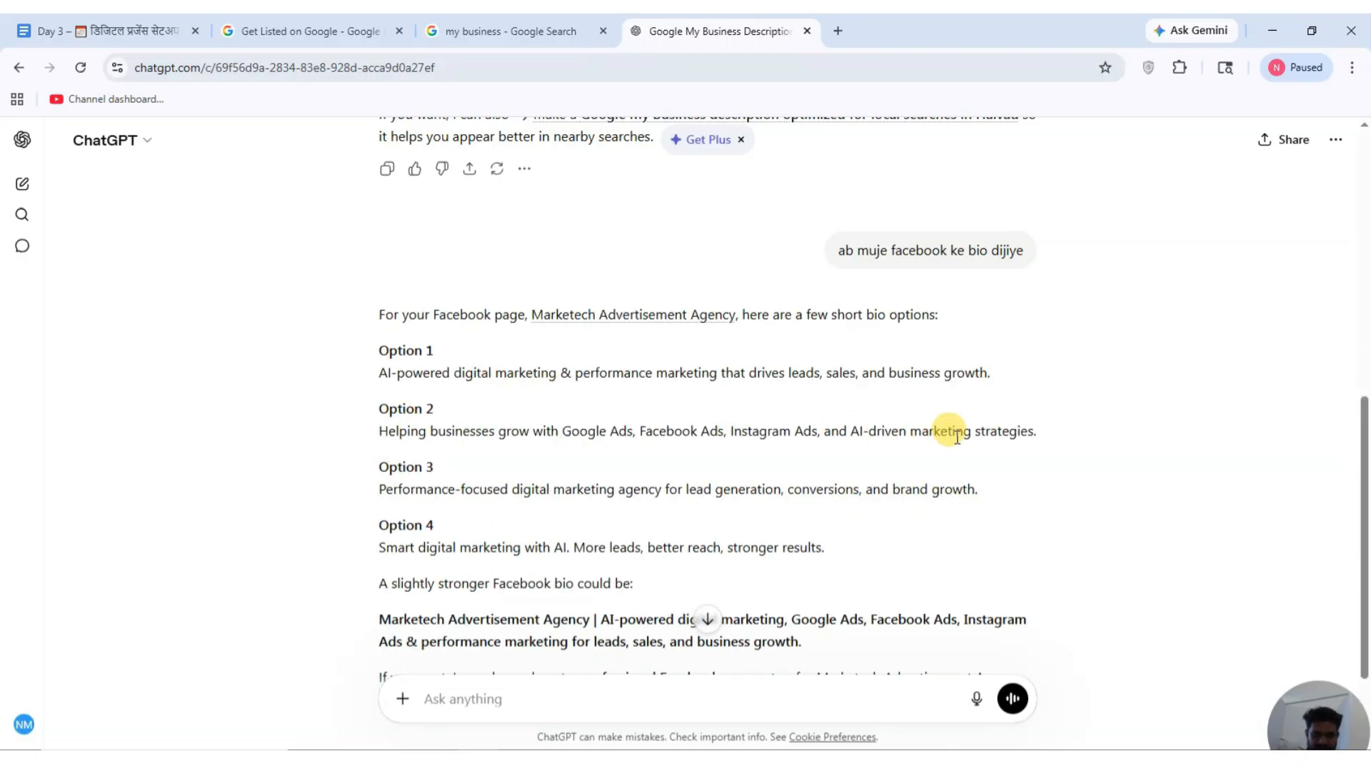
left_click_drag(1045, 426, 372, 448)
key("ctrl+c")
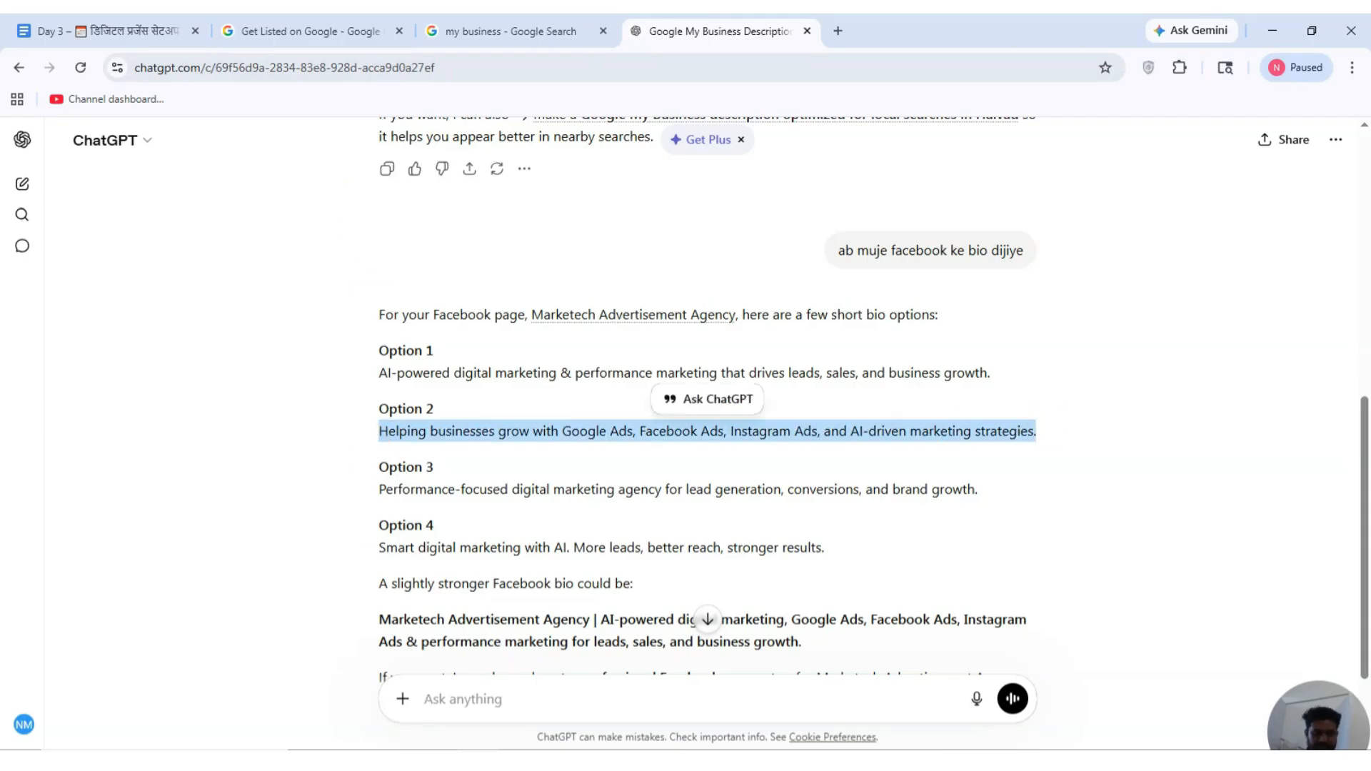
left_click(153, 526)
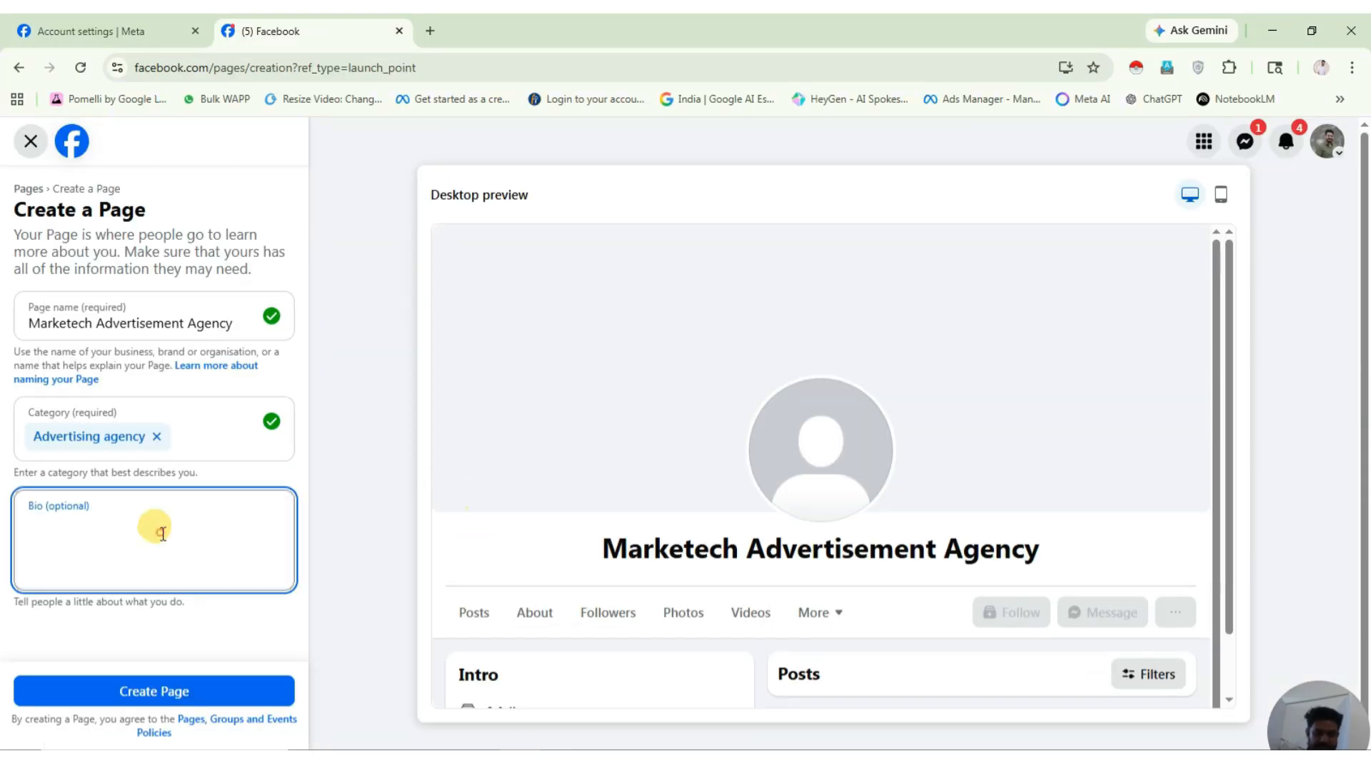
key("ctrl+v")
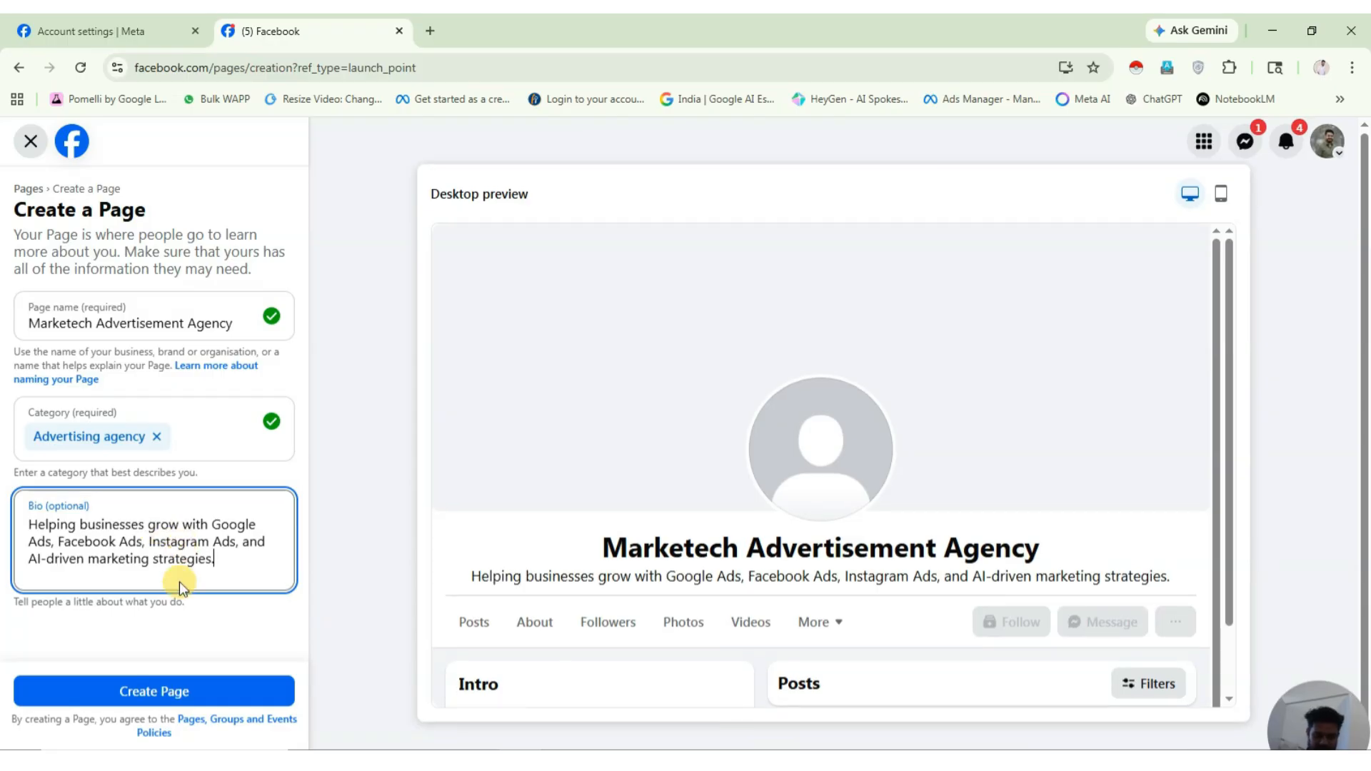
Create the Marketech Advertisement Agency Page and set the phone country code to India (+91).
left_click(207, 696)
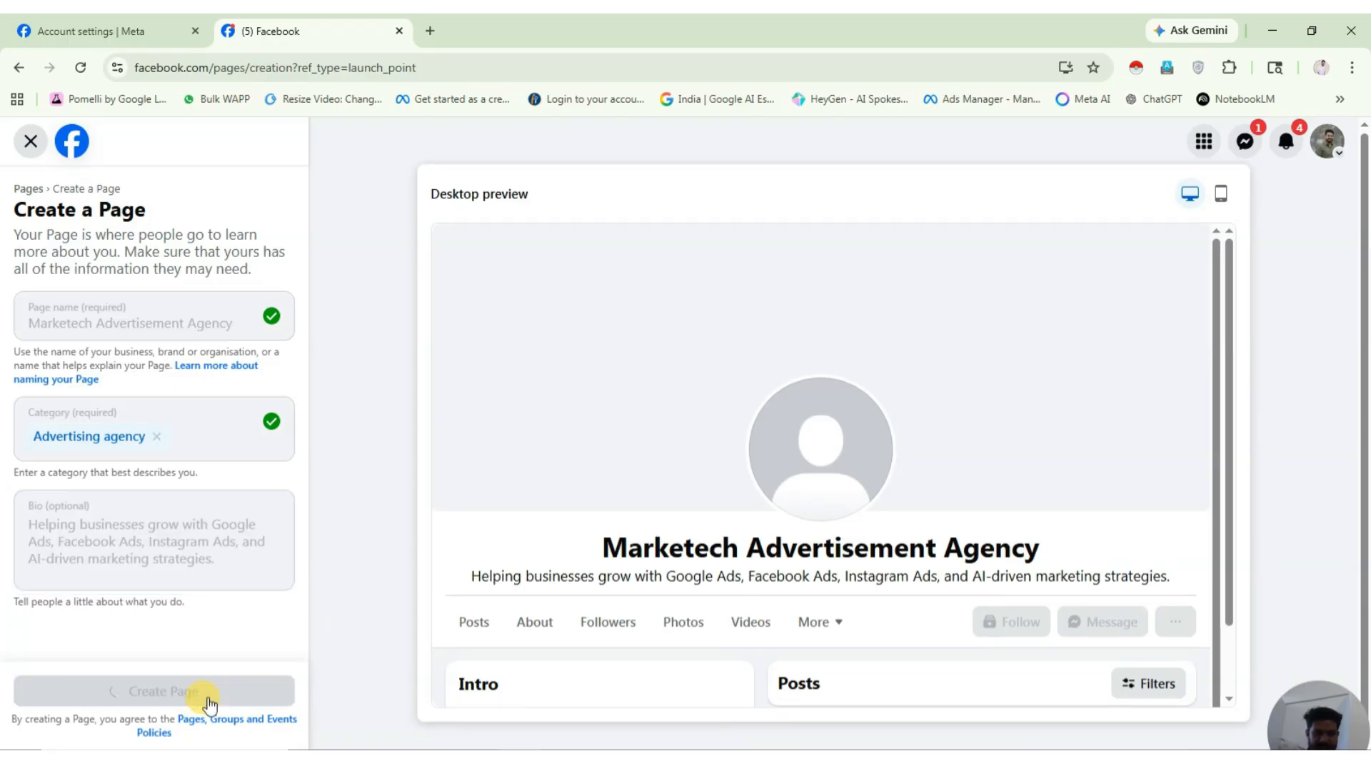
left_click(40, 437)
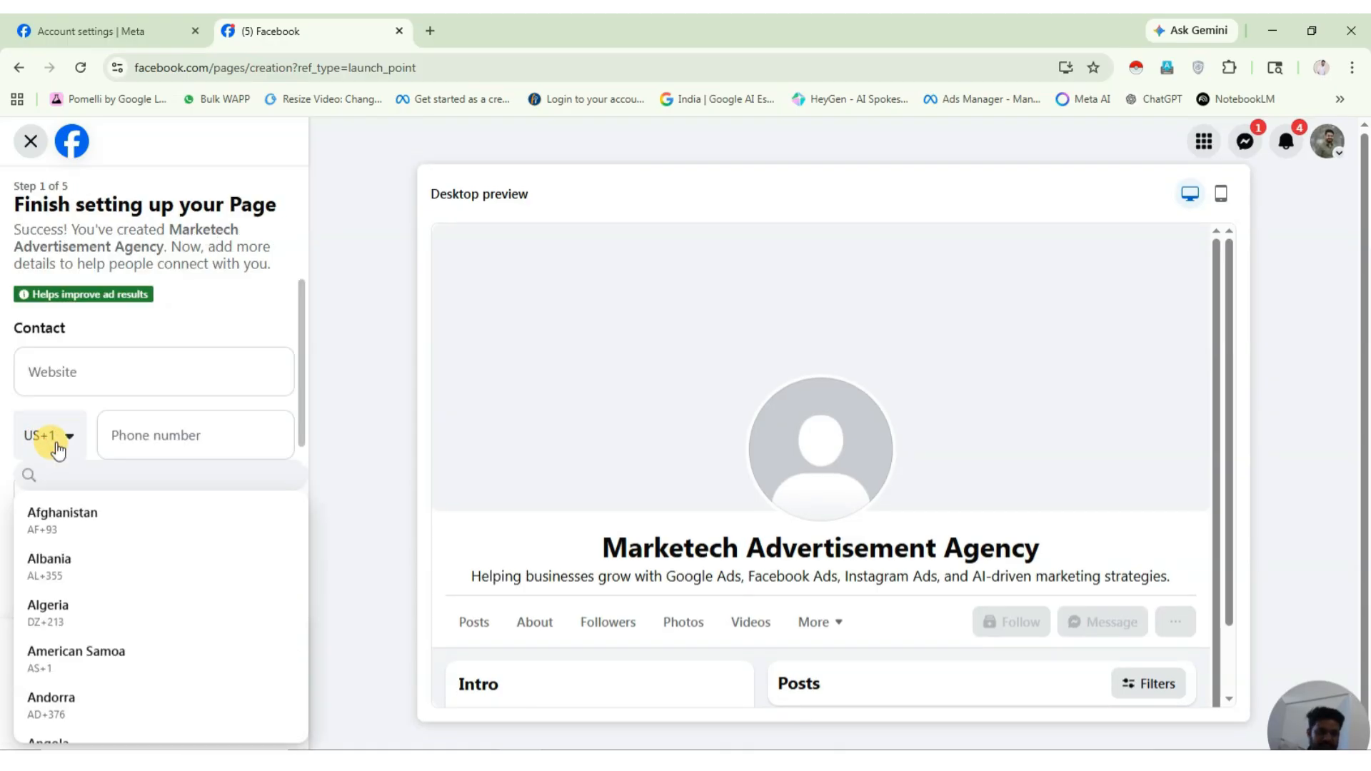
type("indi")
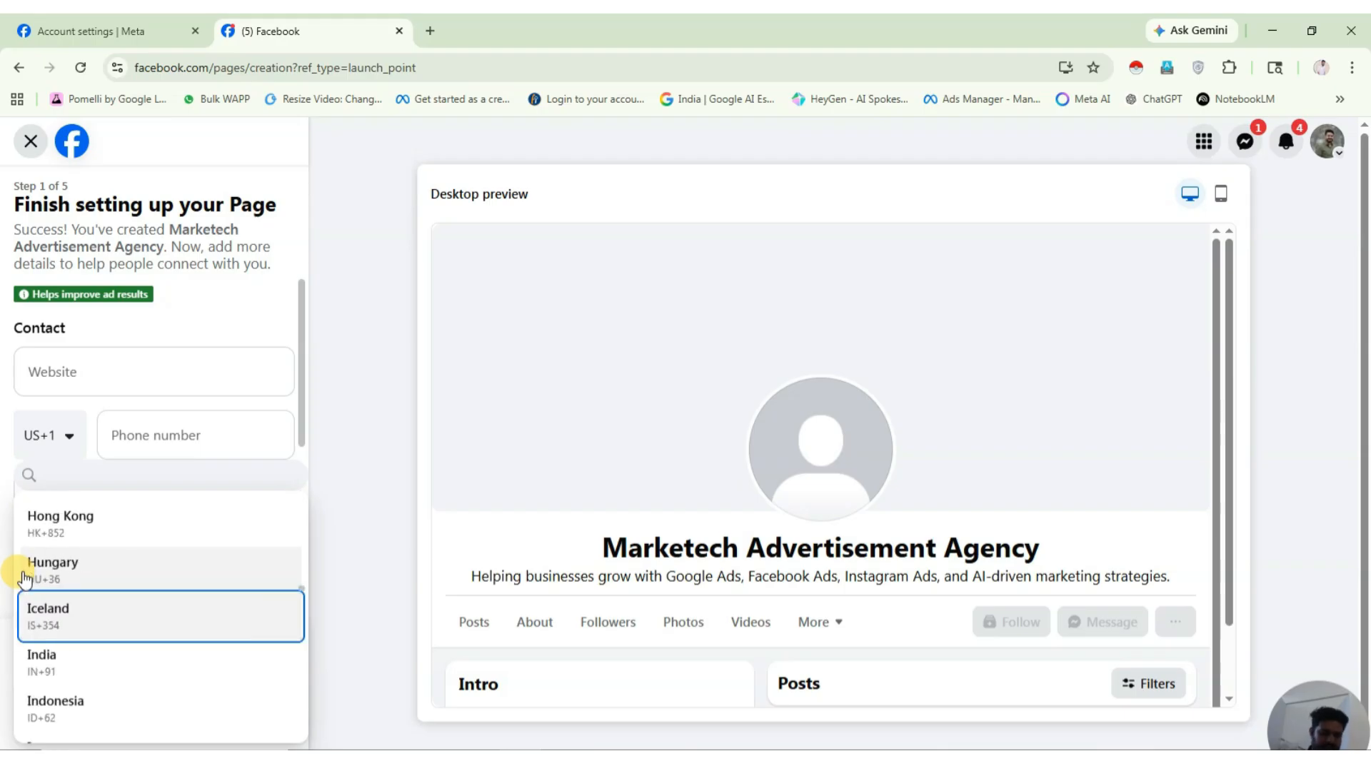
left_click(41, 664)
left_click(171, 426)
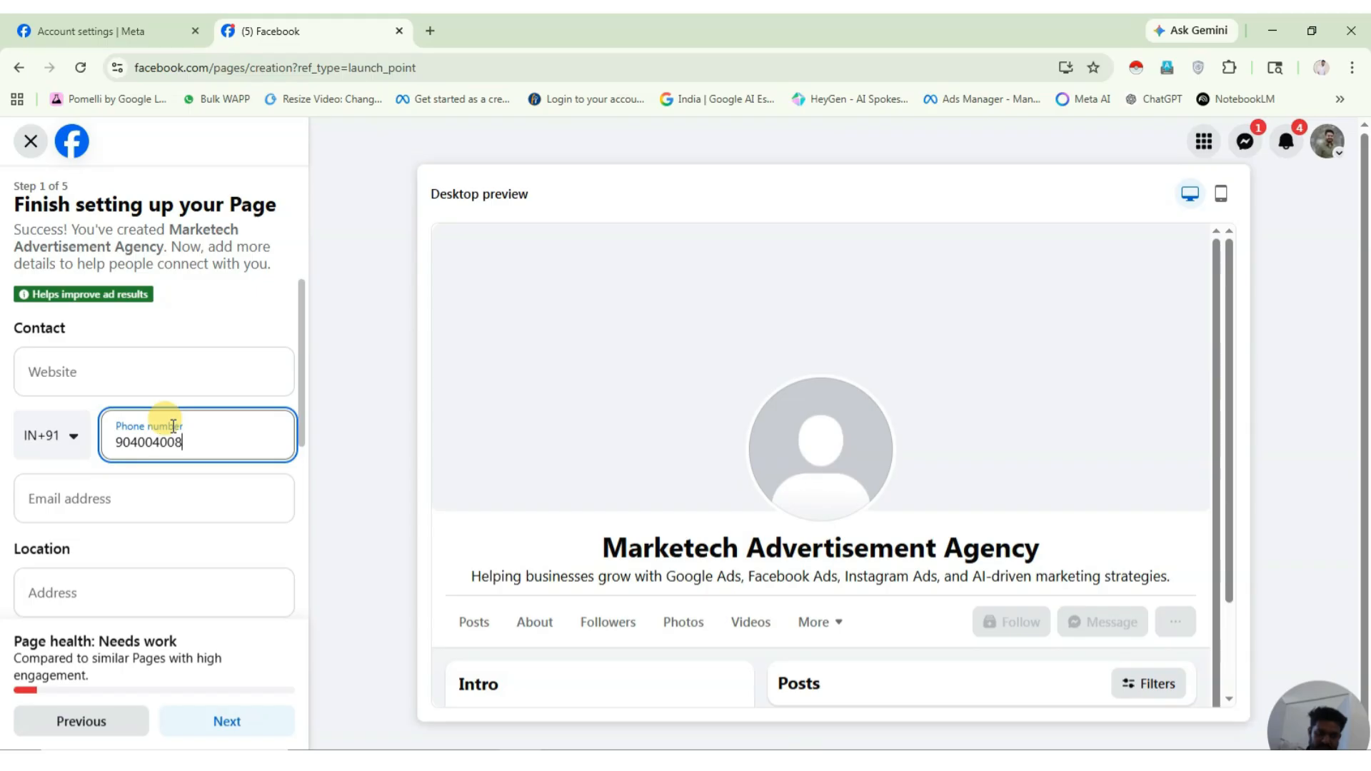
Set the Page's hours to Always open and submit the contact details.
scroll(107, 600, "down", 3)
scroll(109, 437, "up", 3)
scroll(104, 564, "down", 3)
scroll(79, 475, "up", 2)
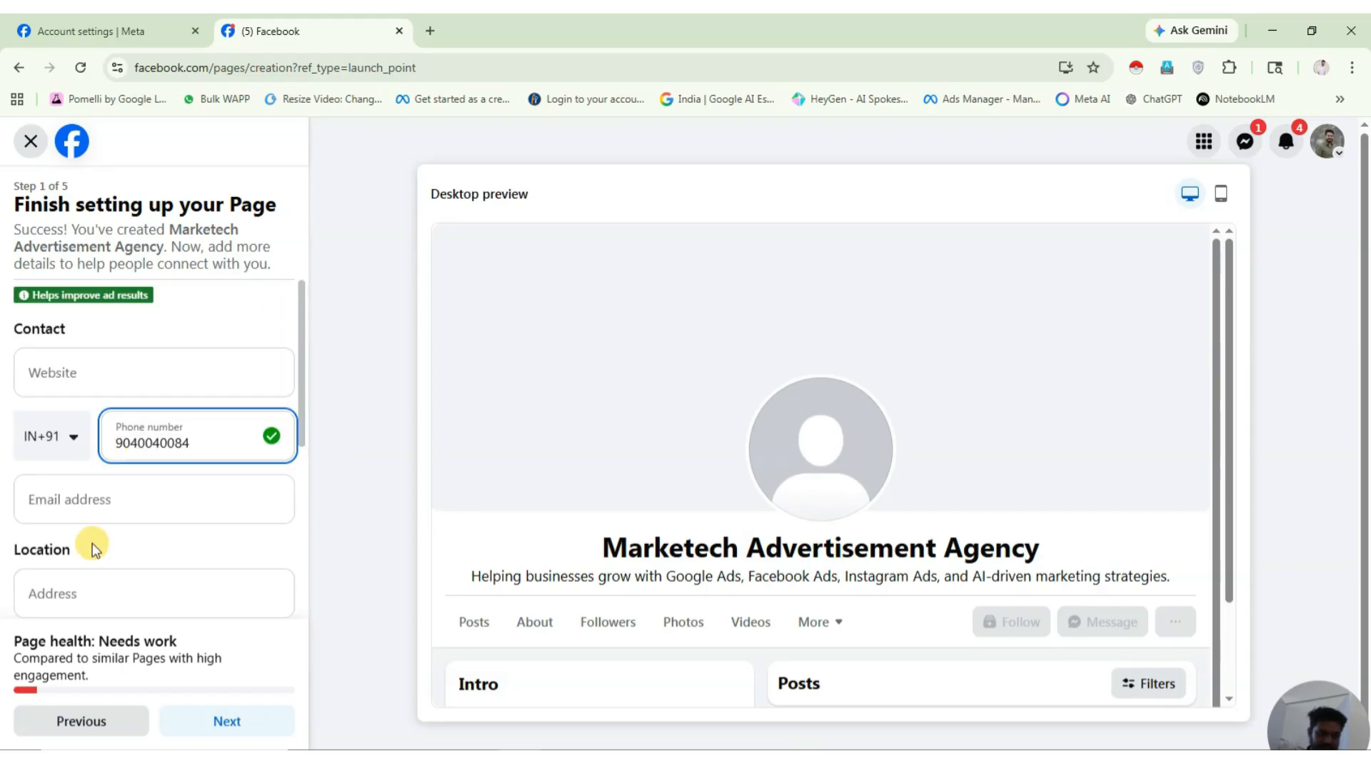
scroll(91, 546, "down", 2)
scroll(90, 546, "down", 1)
scroll(90, 548, "up", 3)
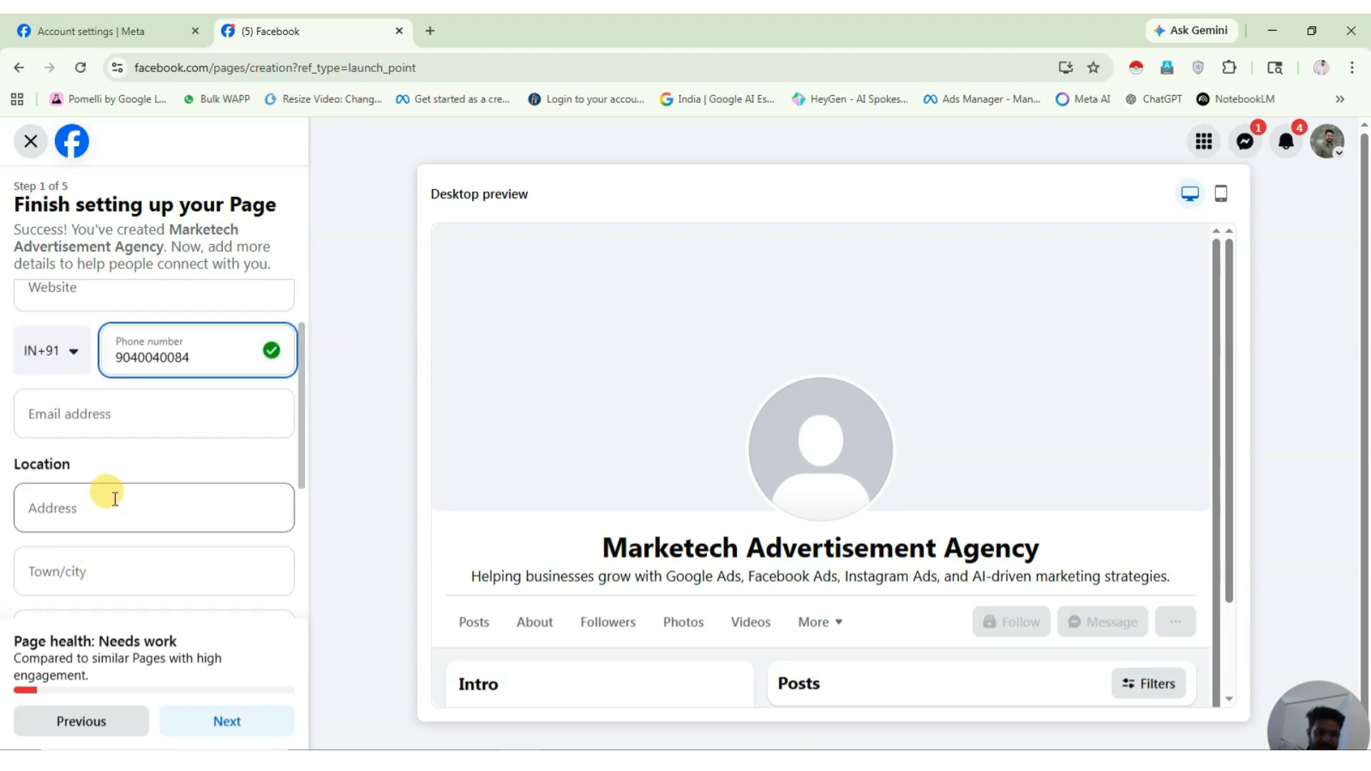
scroll(113, 536, "down", 4)
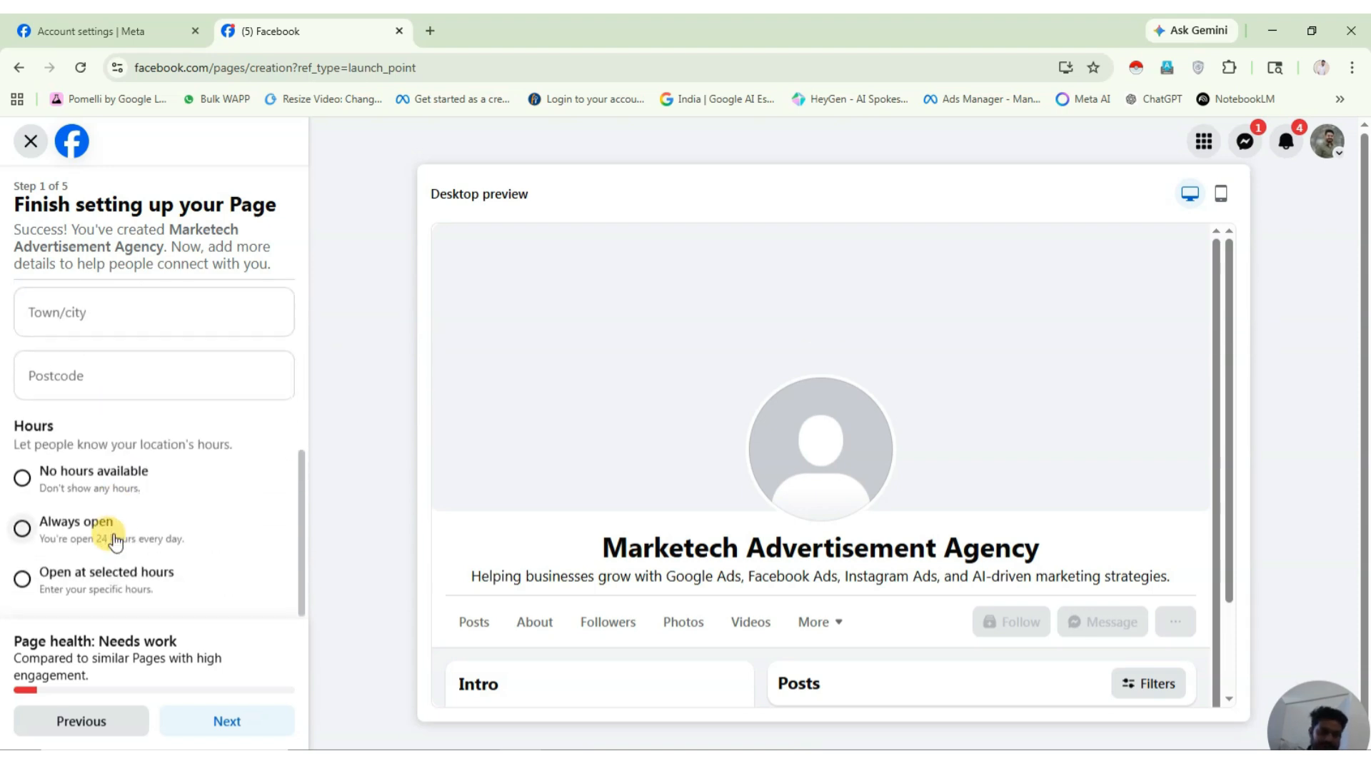
left_click(22, 525)
left_click(227, 730)
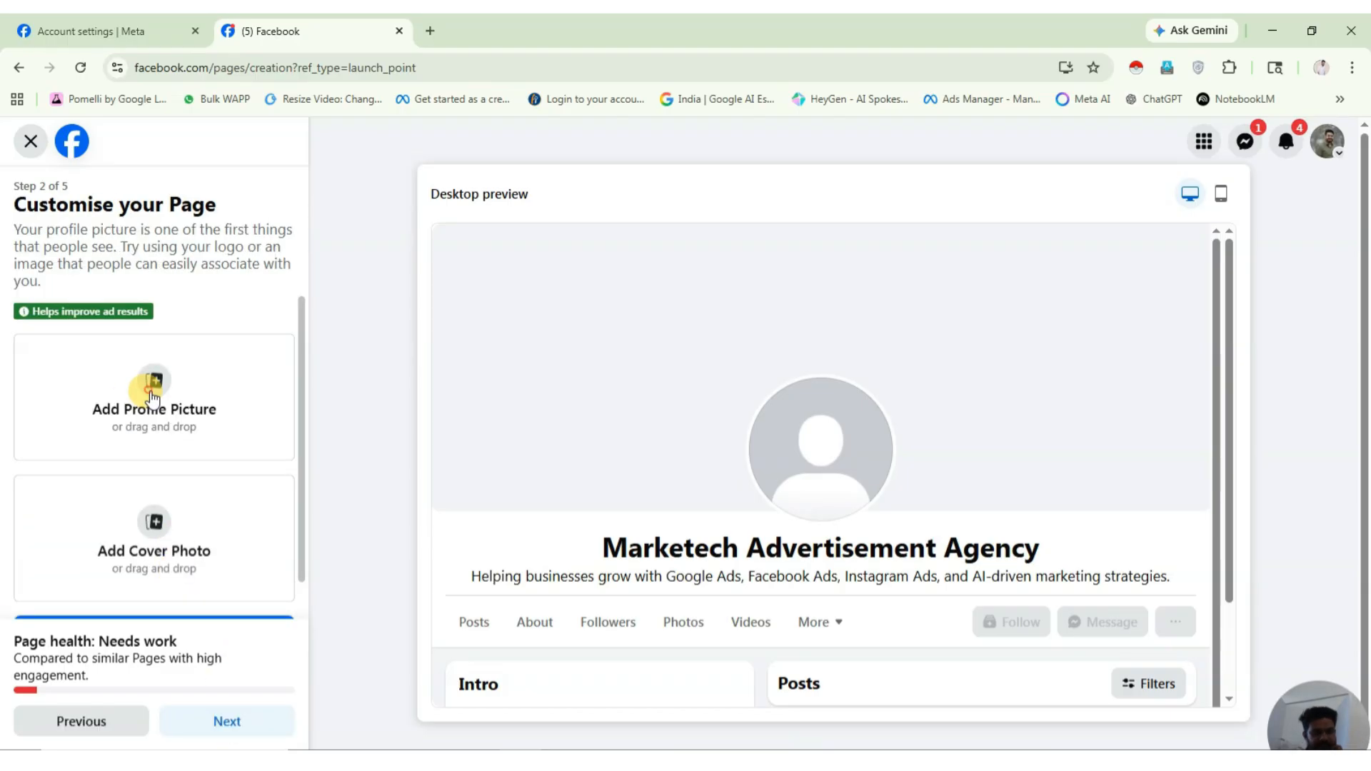
left_click(152, 386)
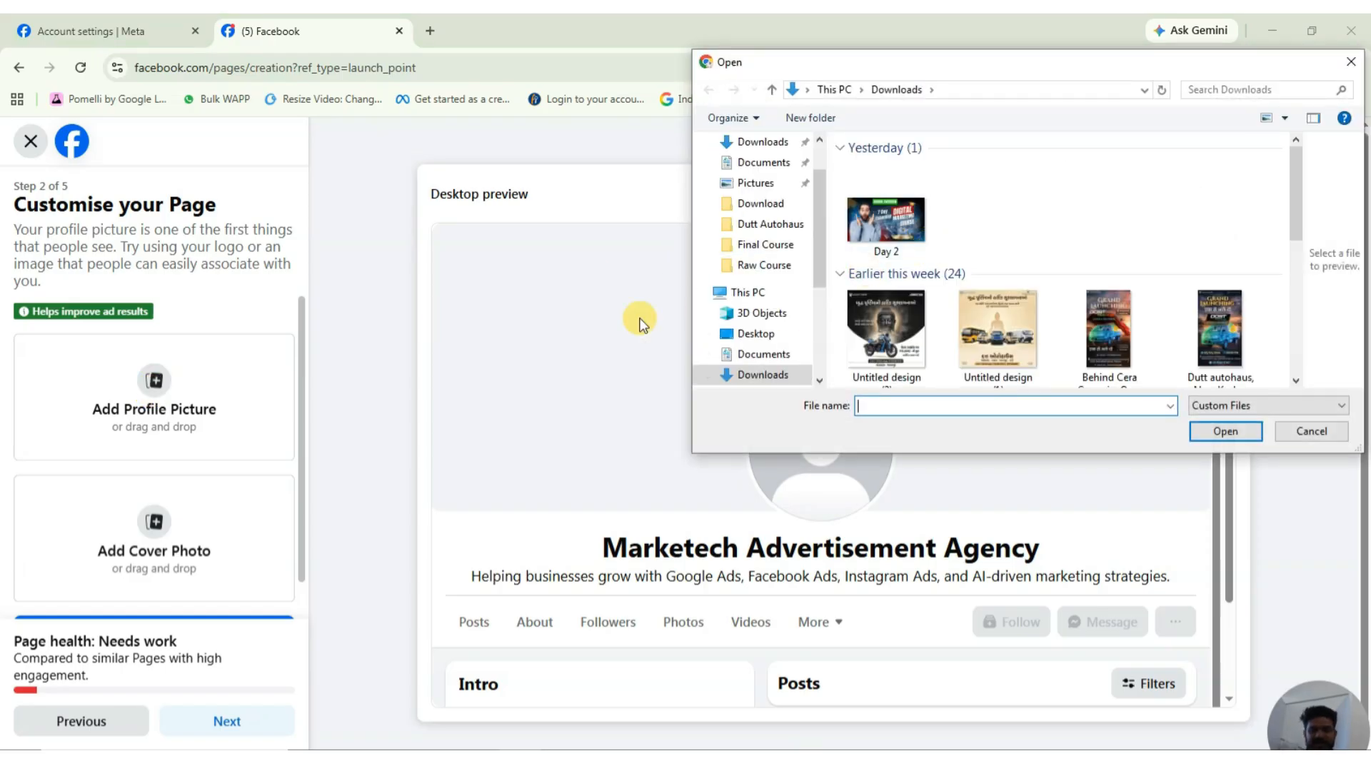
scroll(743, 307, "down", 3)
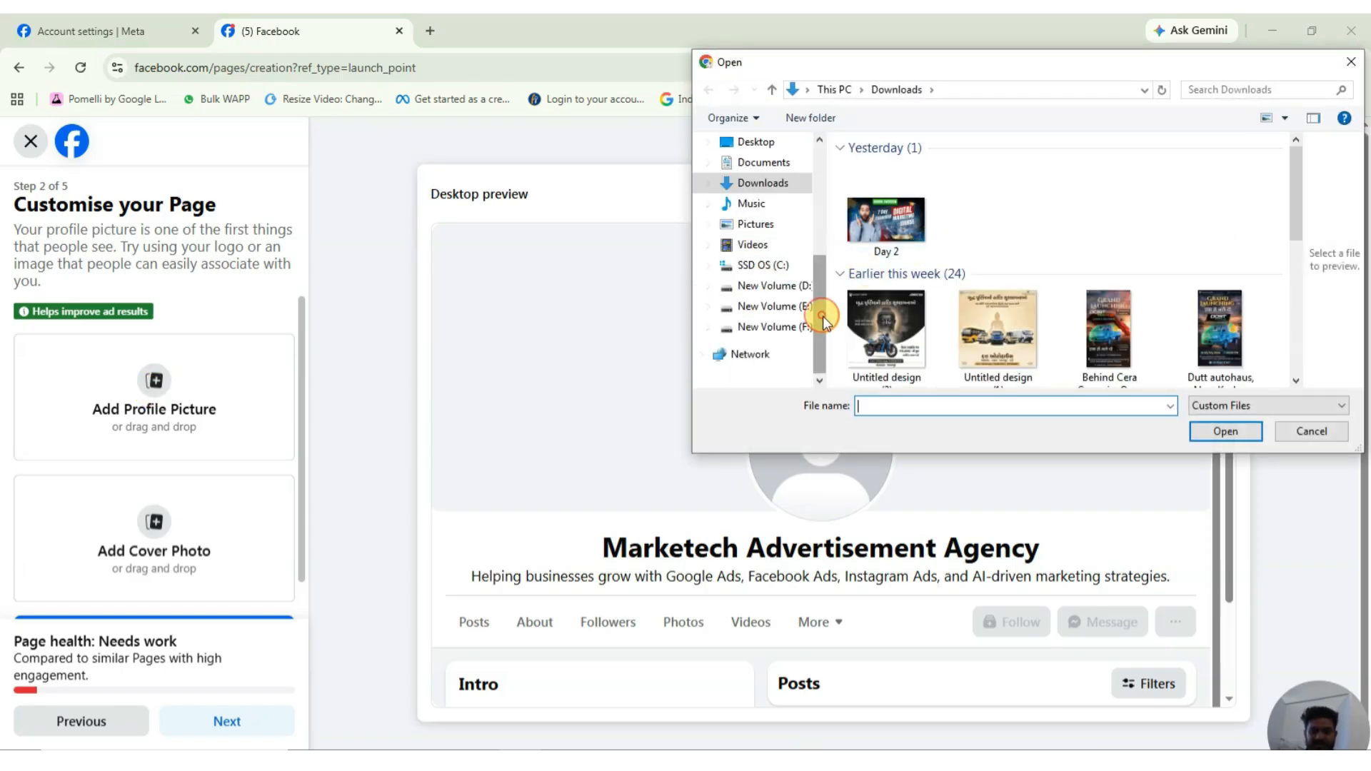
left_click(741, 287)
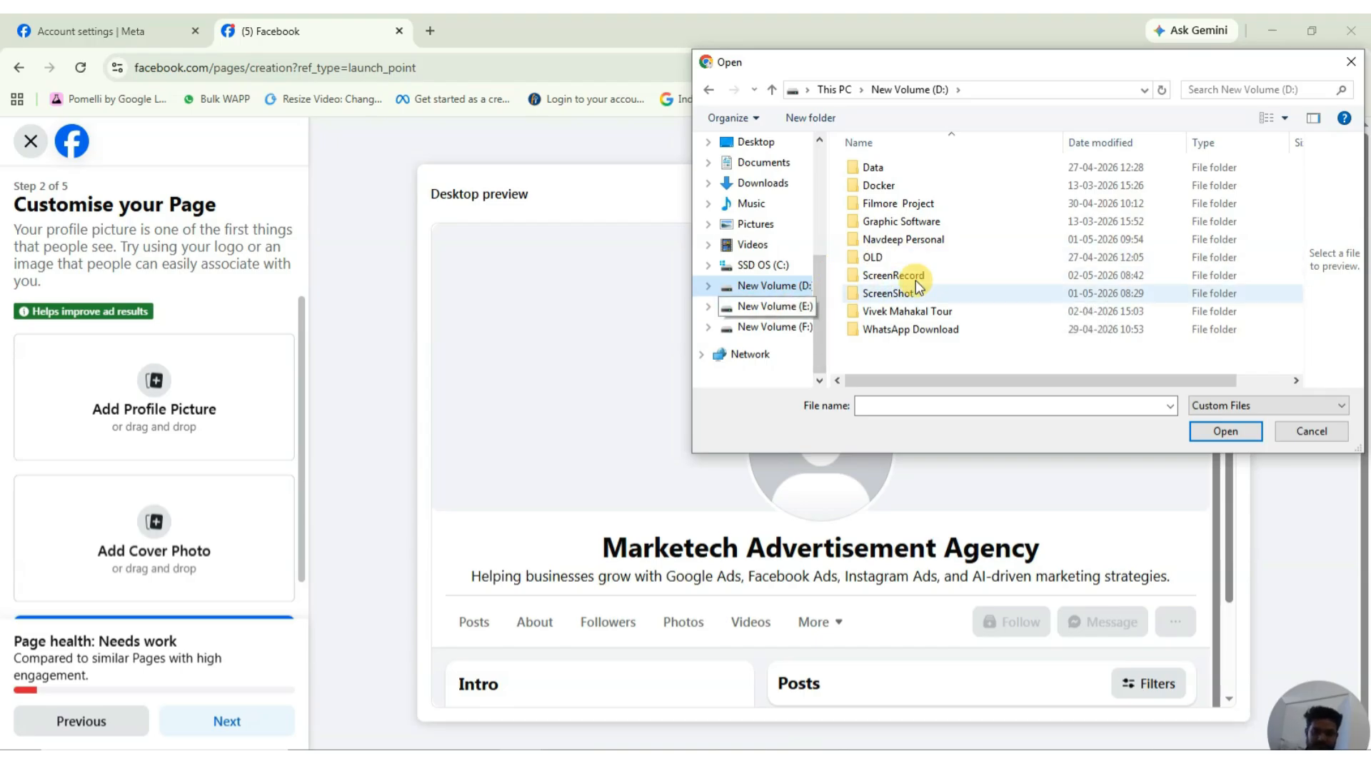
left_click(911, 247)
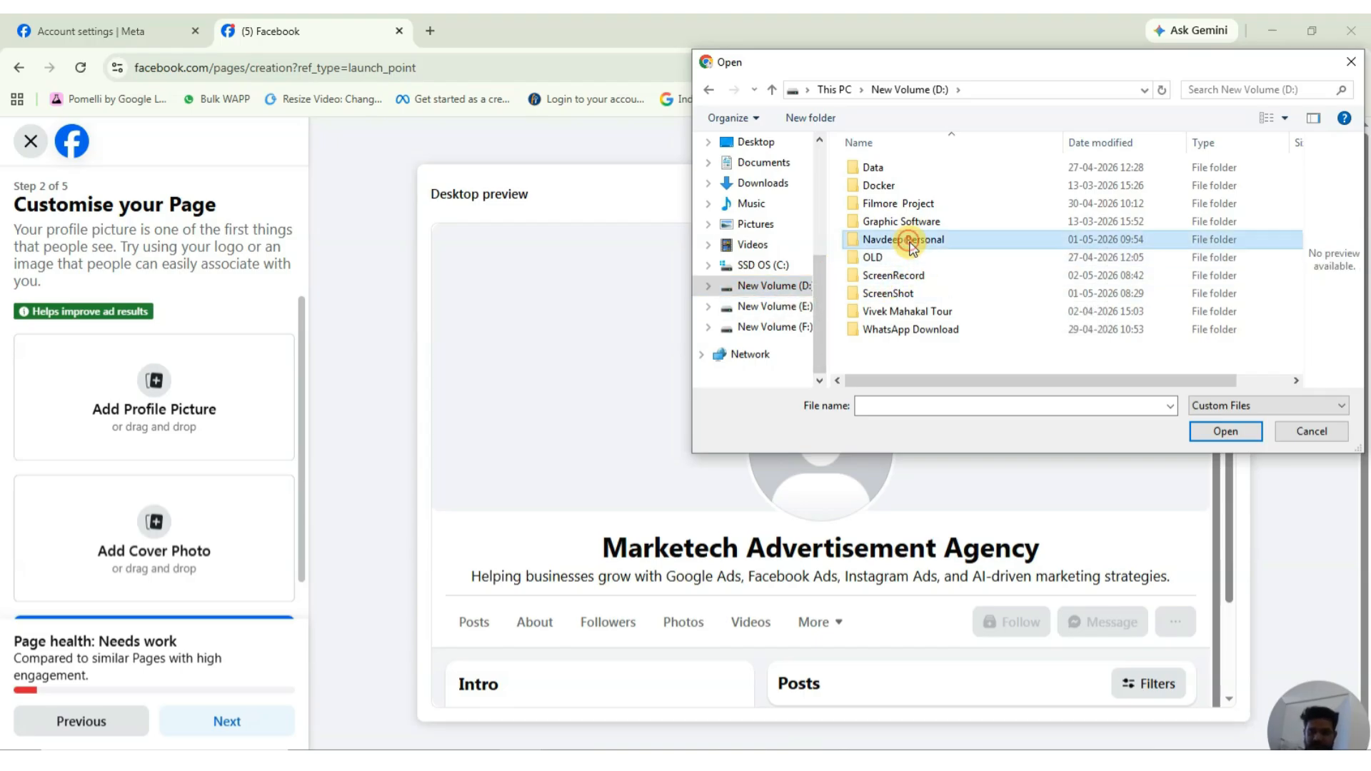
double_click(893, 241)
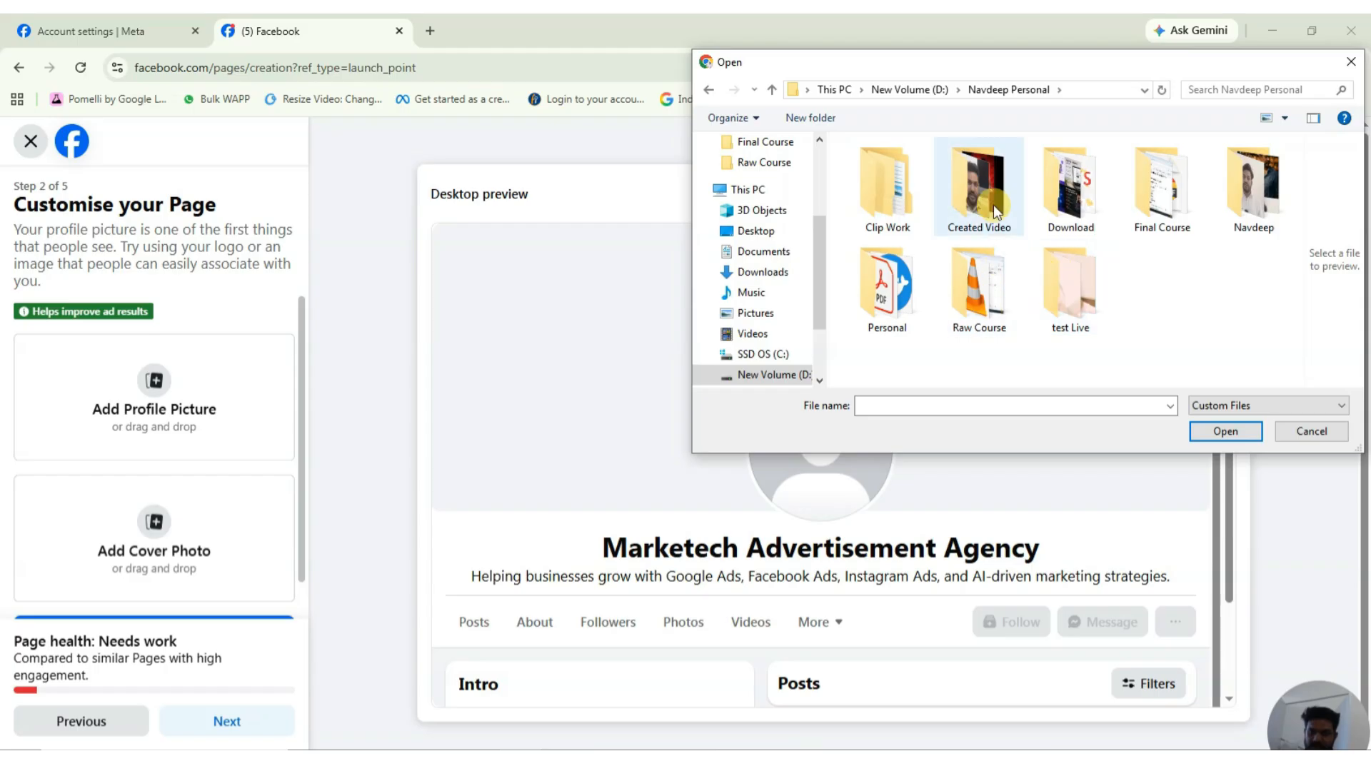
double_click(1068, 197)
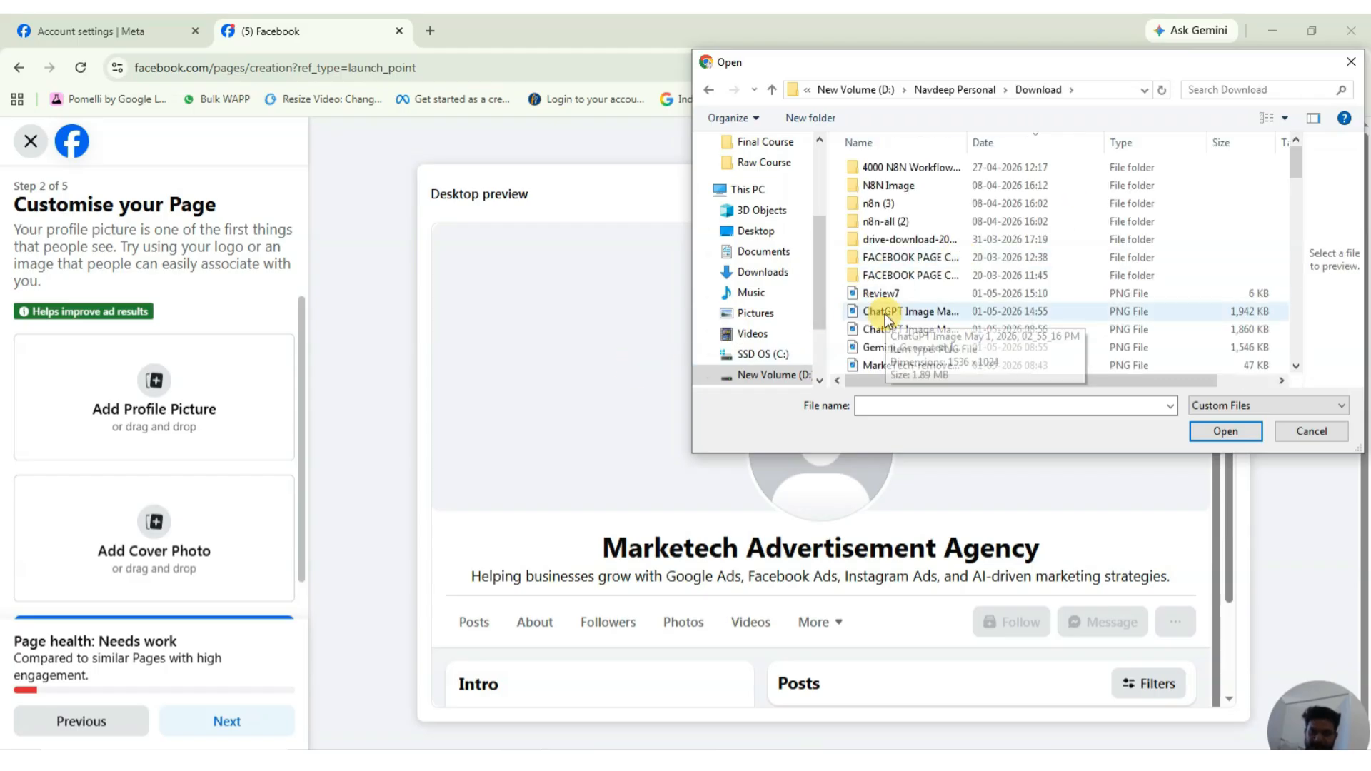
left_click(911, 365)
left_click(1240, 433)
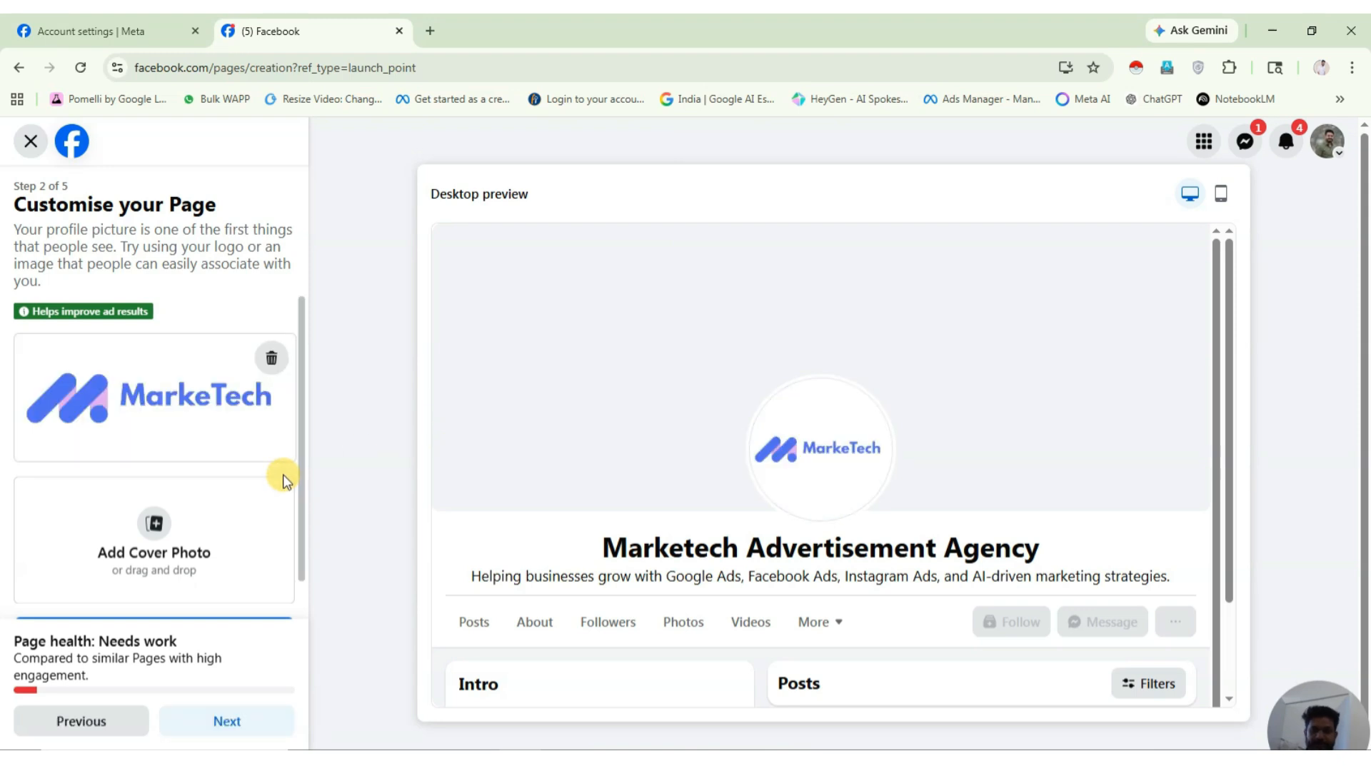
Use the same MarkeTech logo as the cover photo, reposition it, and continue.
left_click(189, 568)
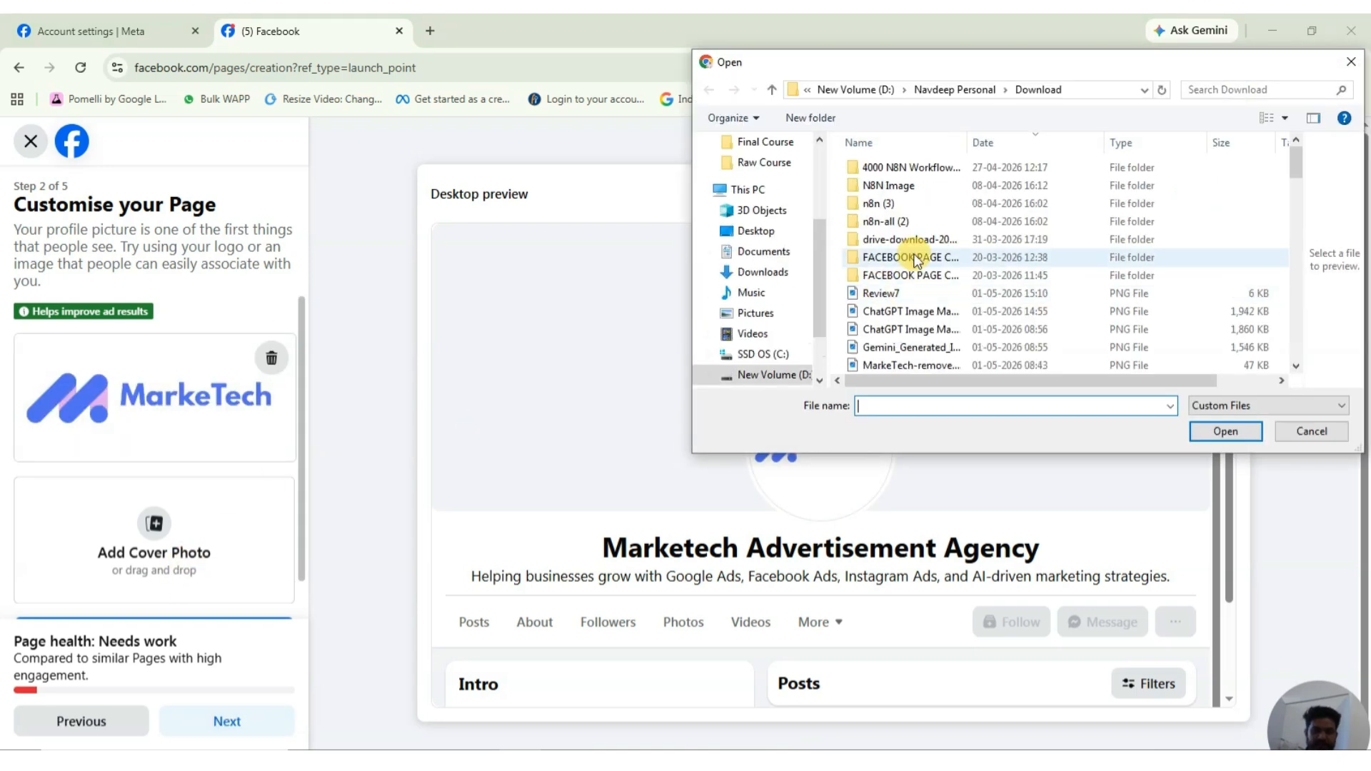
left_click(905, 365)
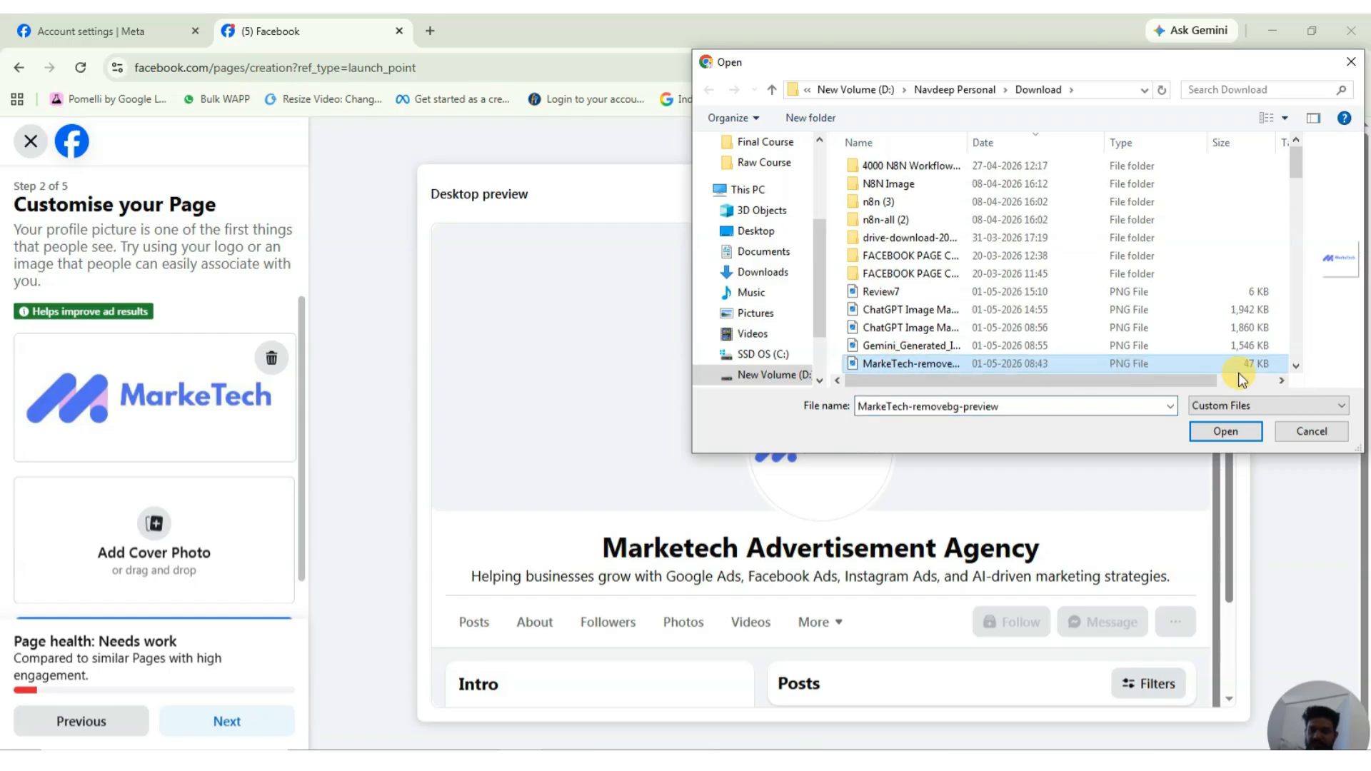
left_click(1222, 432)
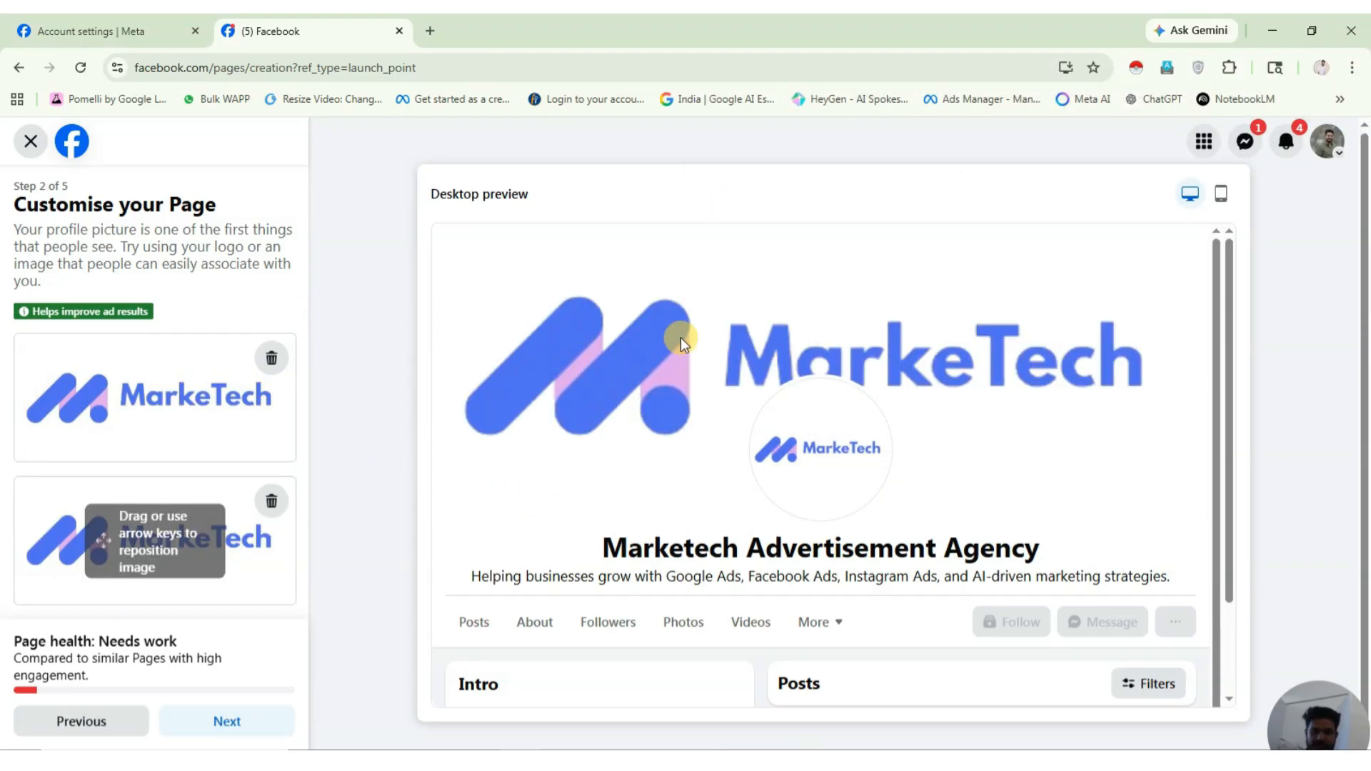
left_click_drag(246, 542, 273, 551)
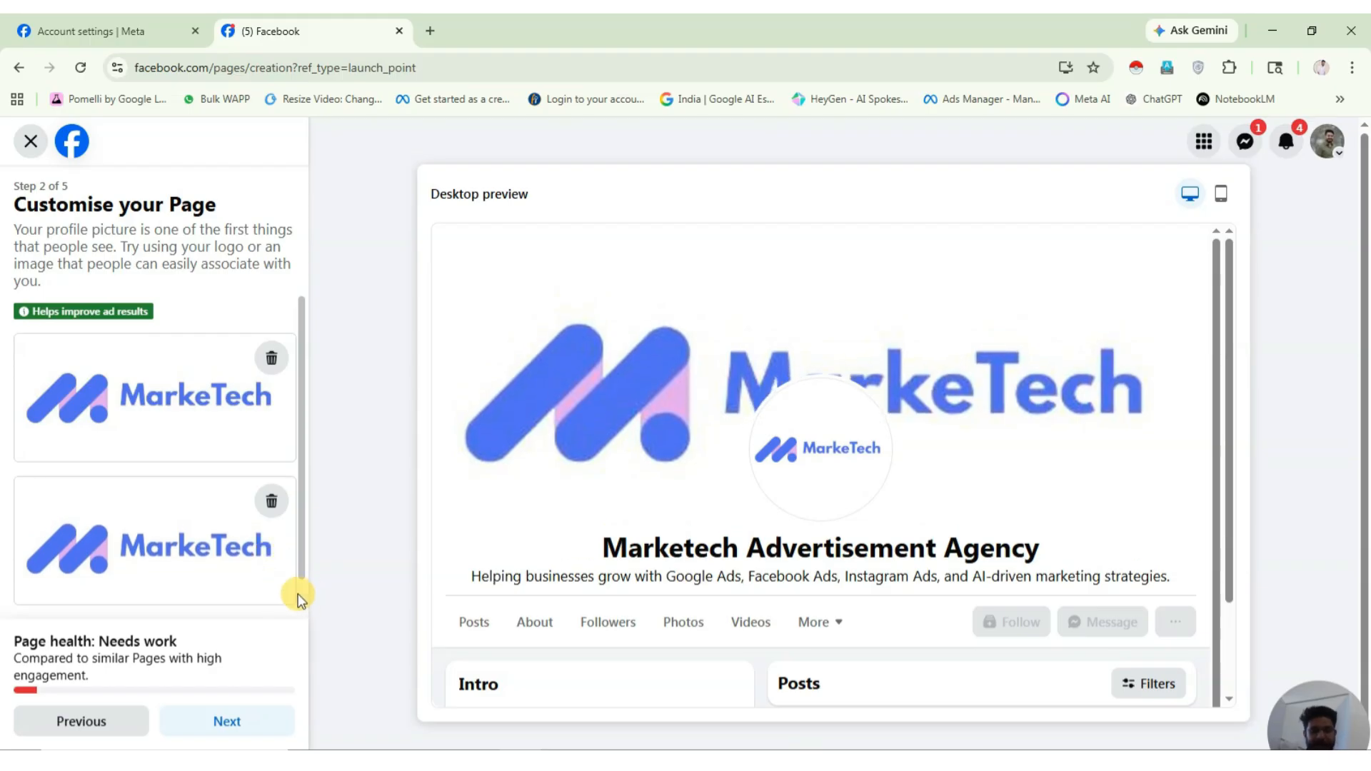
left_click(227, 723)
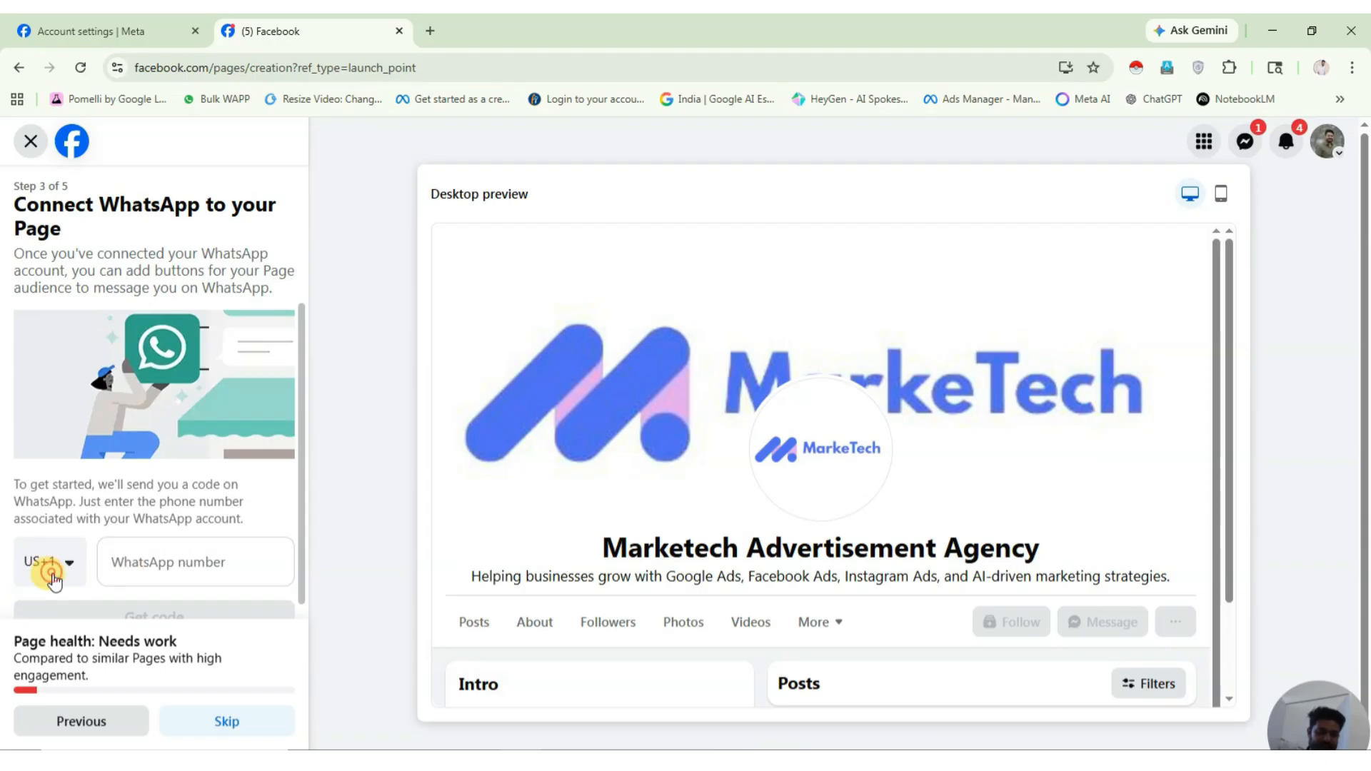
Choose India's +91 country code for the WhatsApp number.
left_click(52, 571)
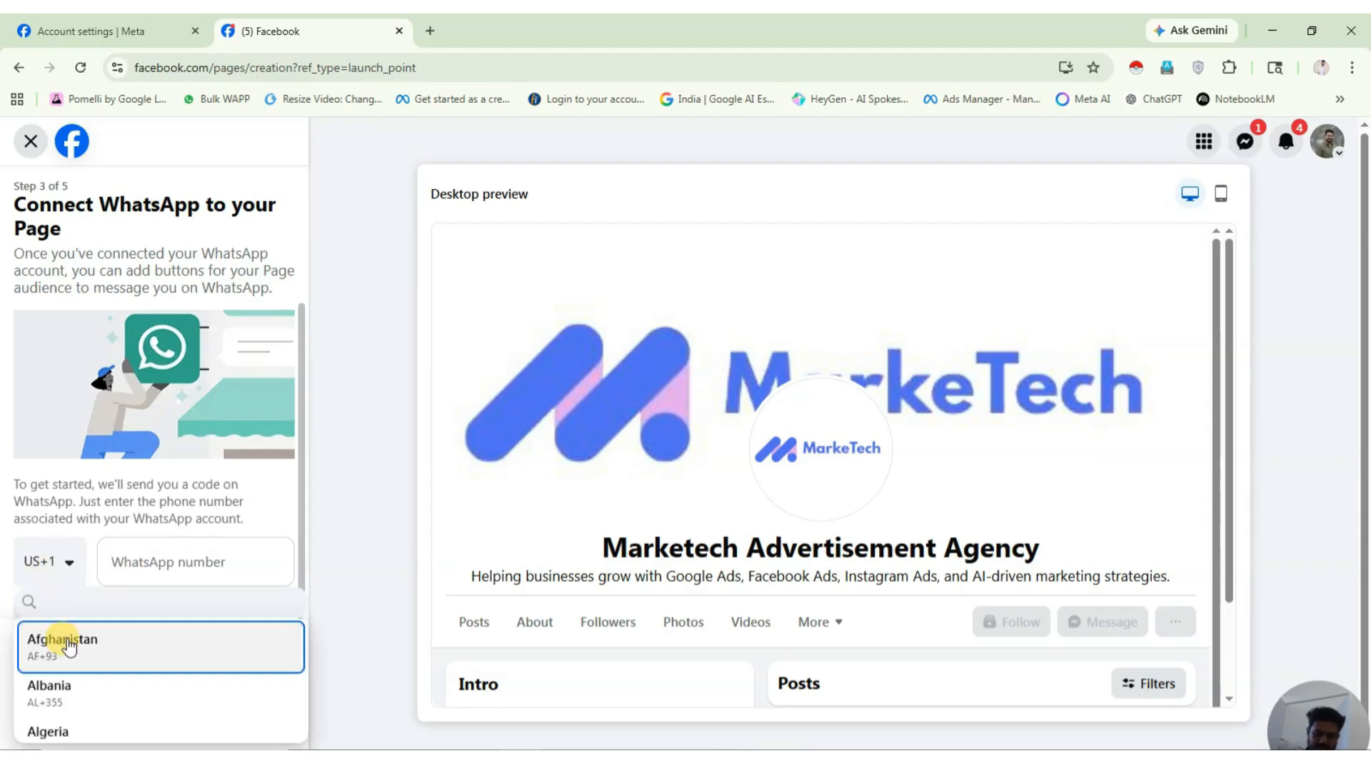
scroll(86, 732, "down", 4)
scroll(84, 732, "down", 15)
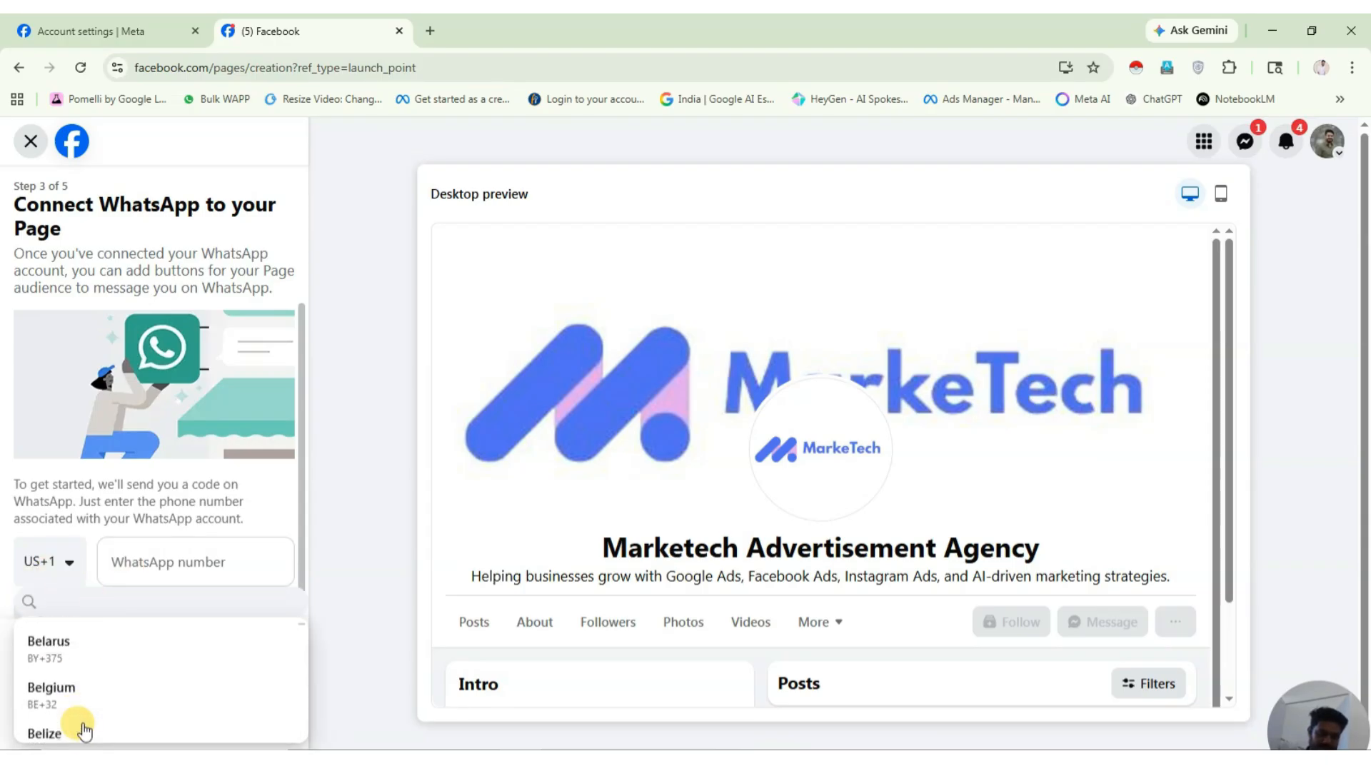
scroll(89, 724, "down", 8)
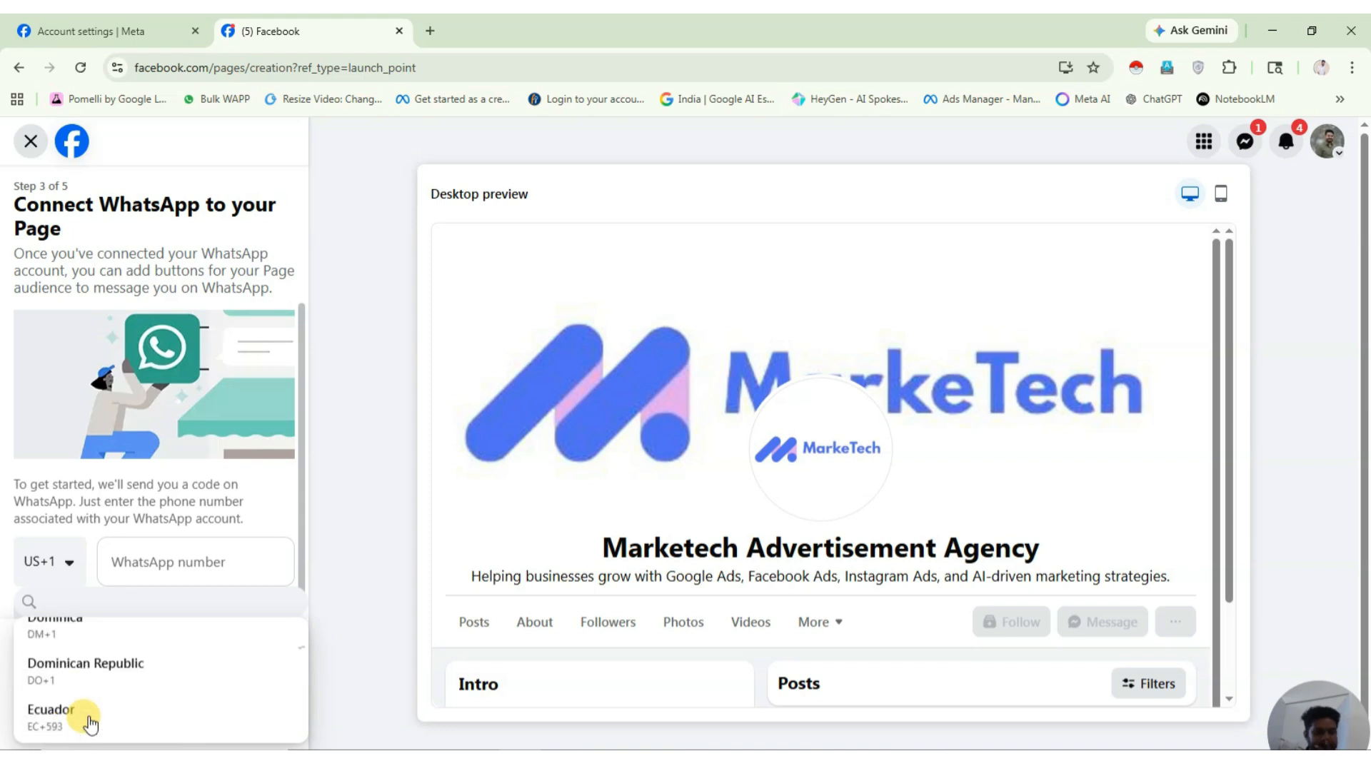
left_click(205, 506)
left_click(45, 565)
key("i")
key("d")
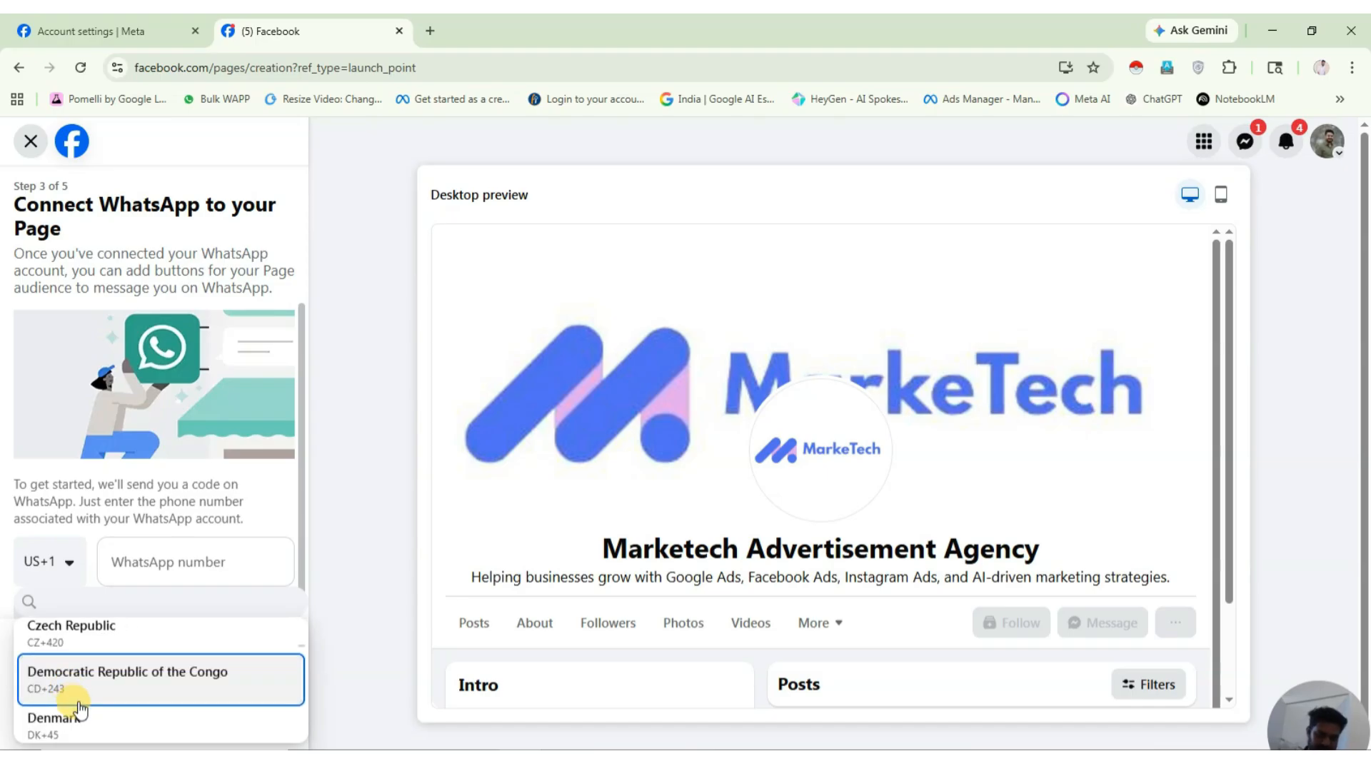
scroll(81, 709, "down", 10)
scroll(80, 713, "up", 5)
left_click(79, 635)
Enter the business WhatsApp number and request a verification code.
left_click(166, 559)
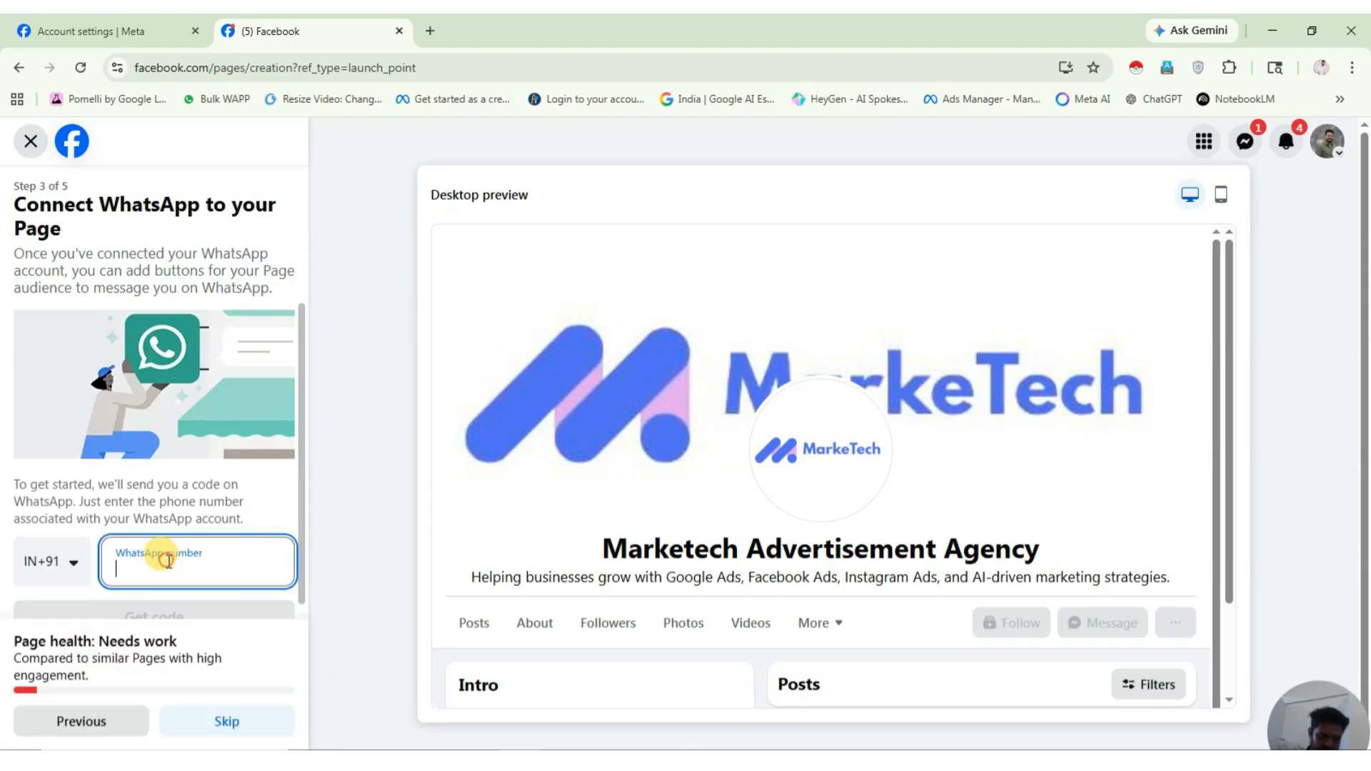
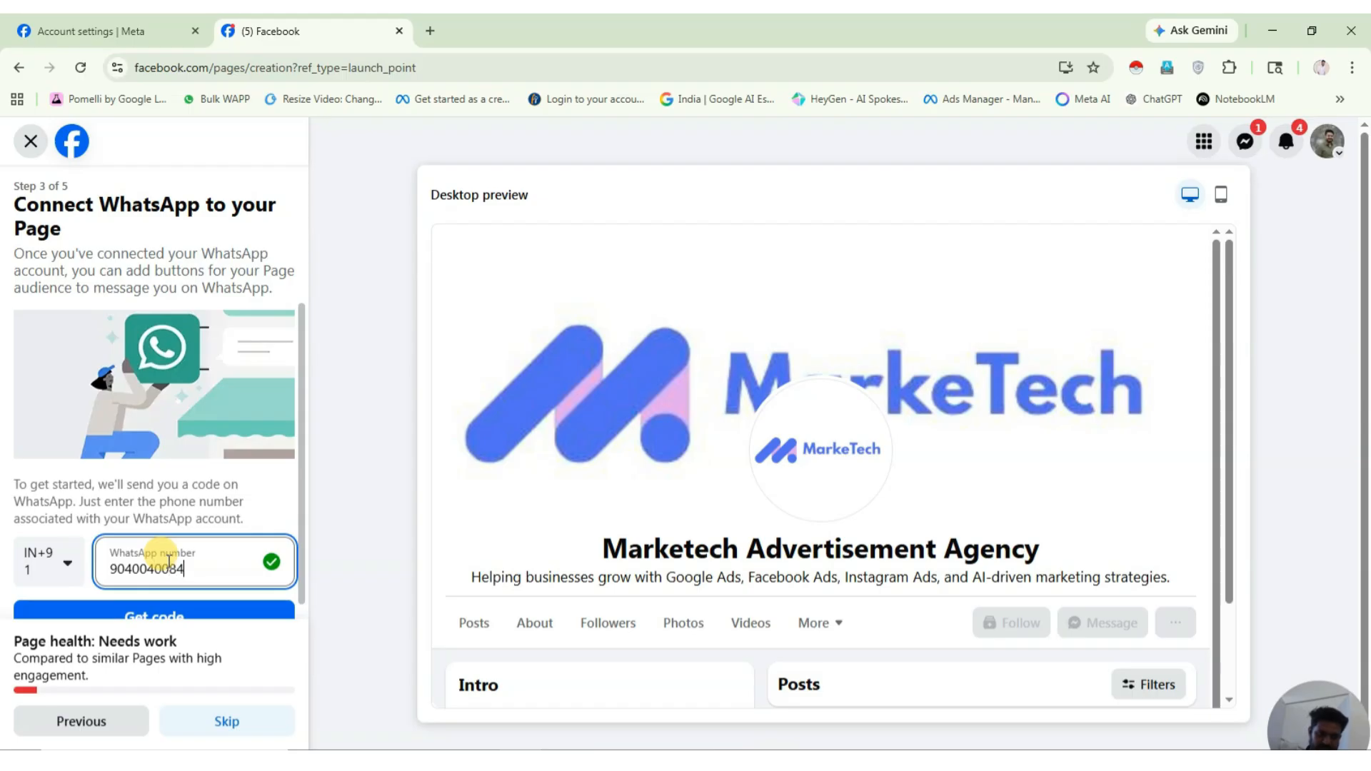
left_click(120, 615)
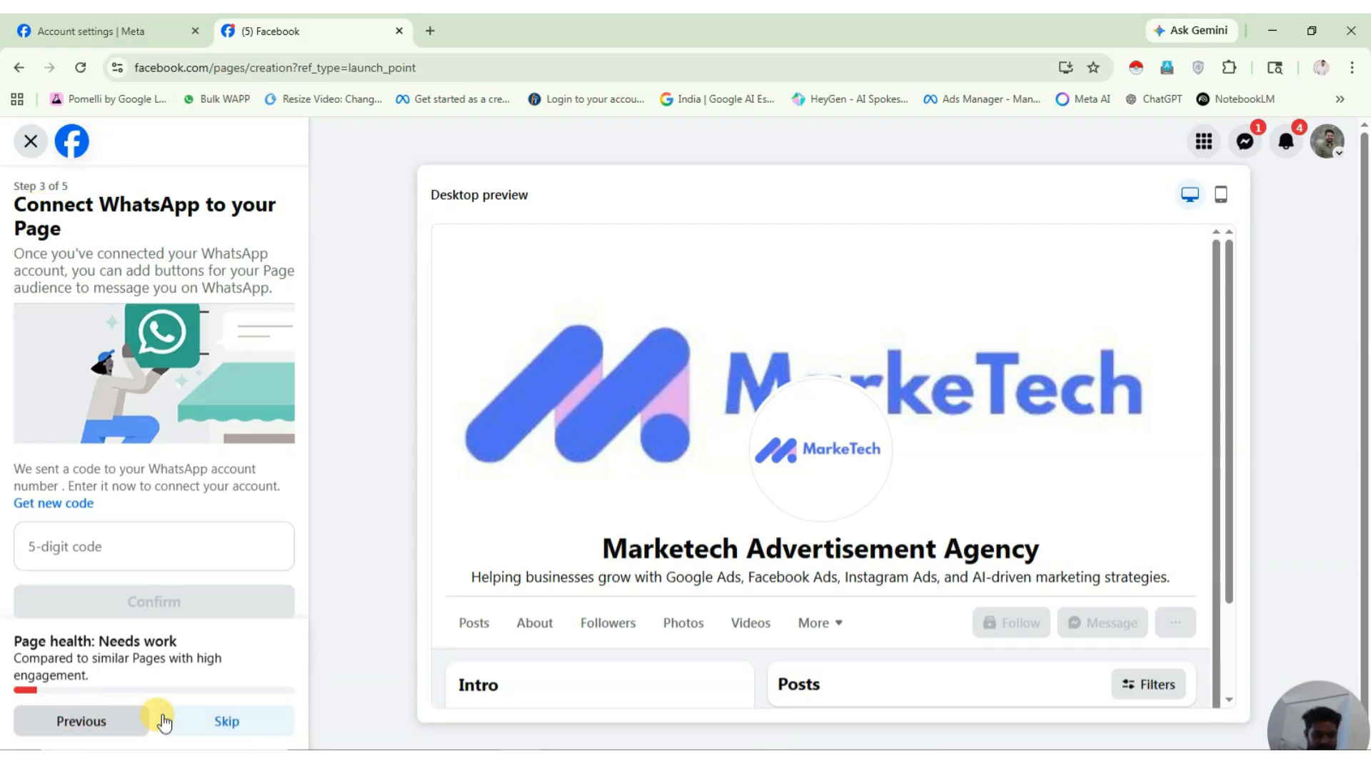
Skip WhatsApp, pass the audience step, finish with Done, and scroll through the new Page.
left_click(222, 722)
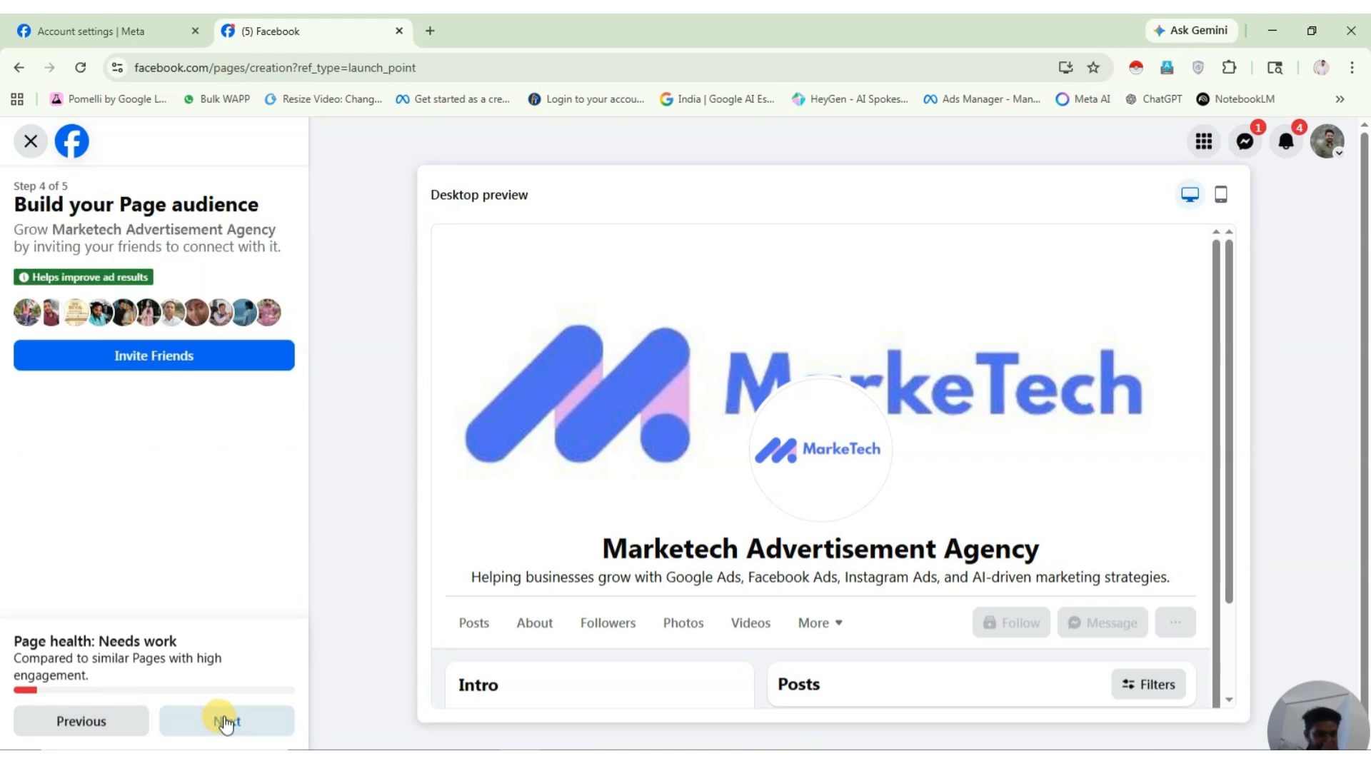
left_click(226, 724)
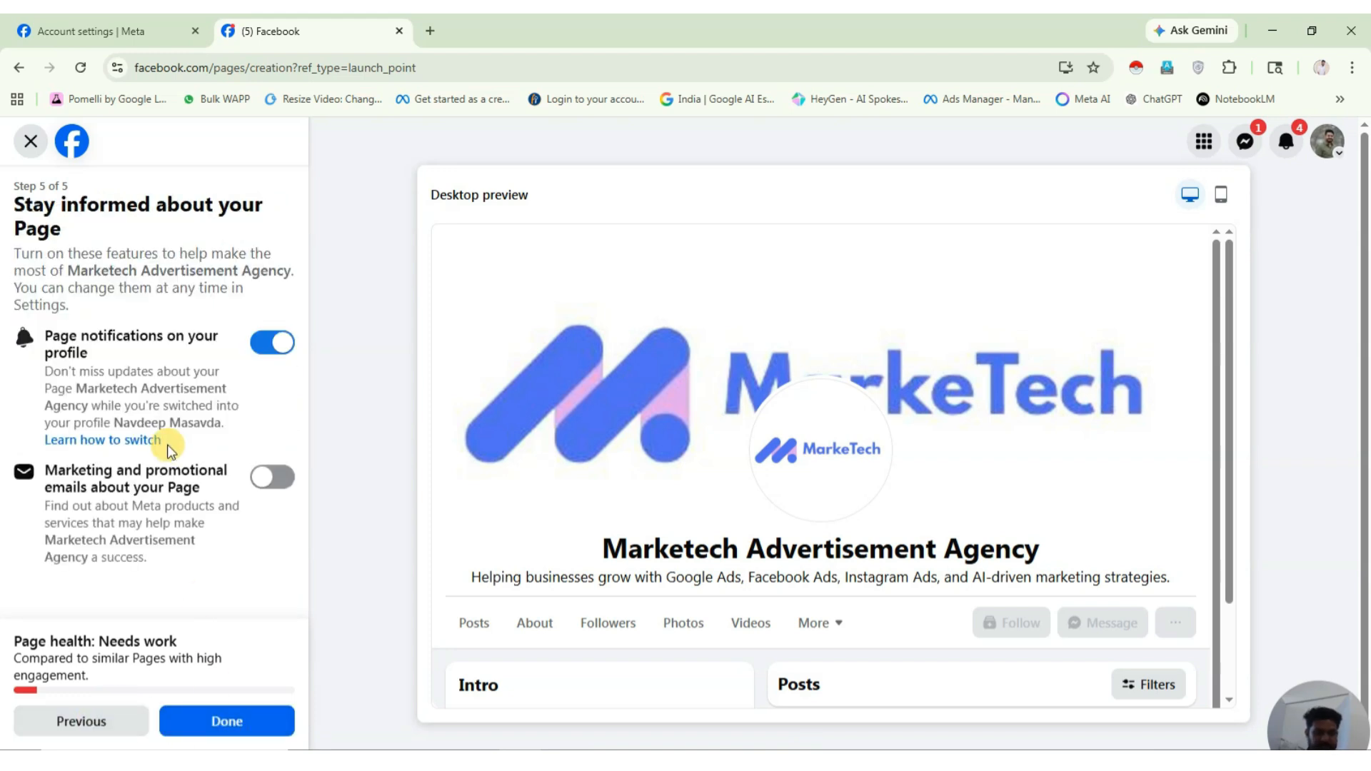
left_click(225, 723)
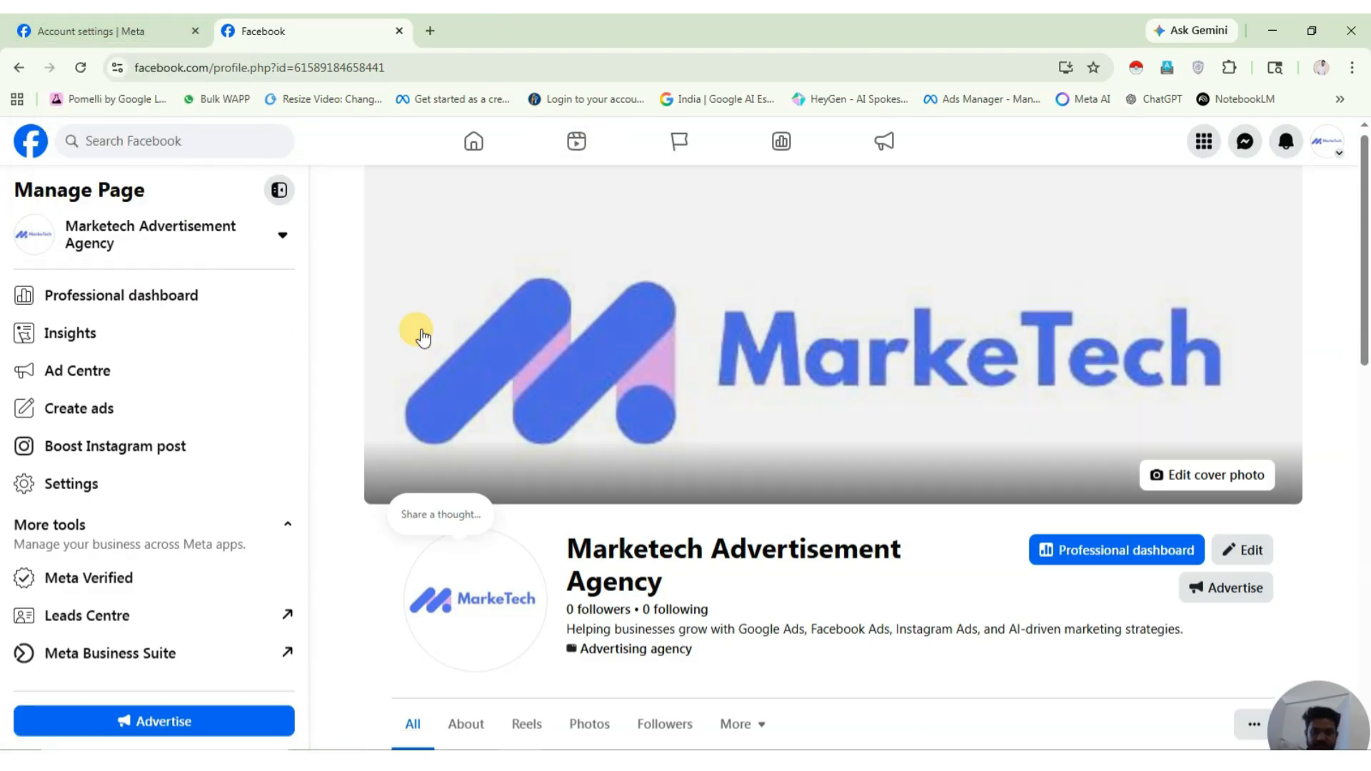
scroll(168, 517, "down", 1)
scroll(168, 517, "down", 4)
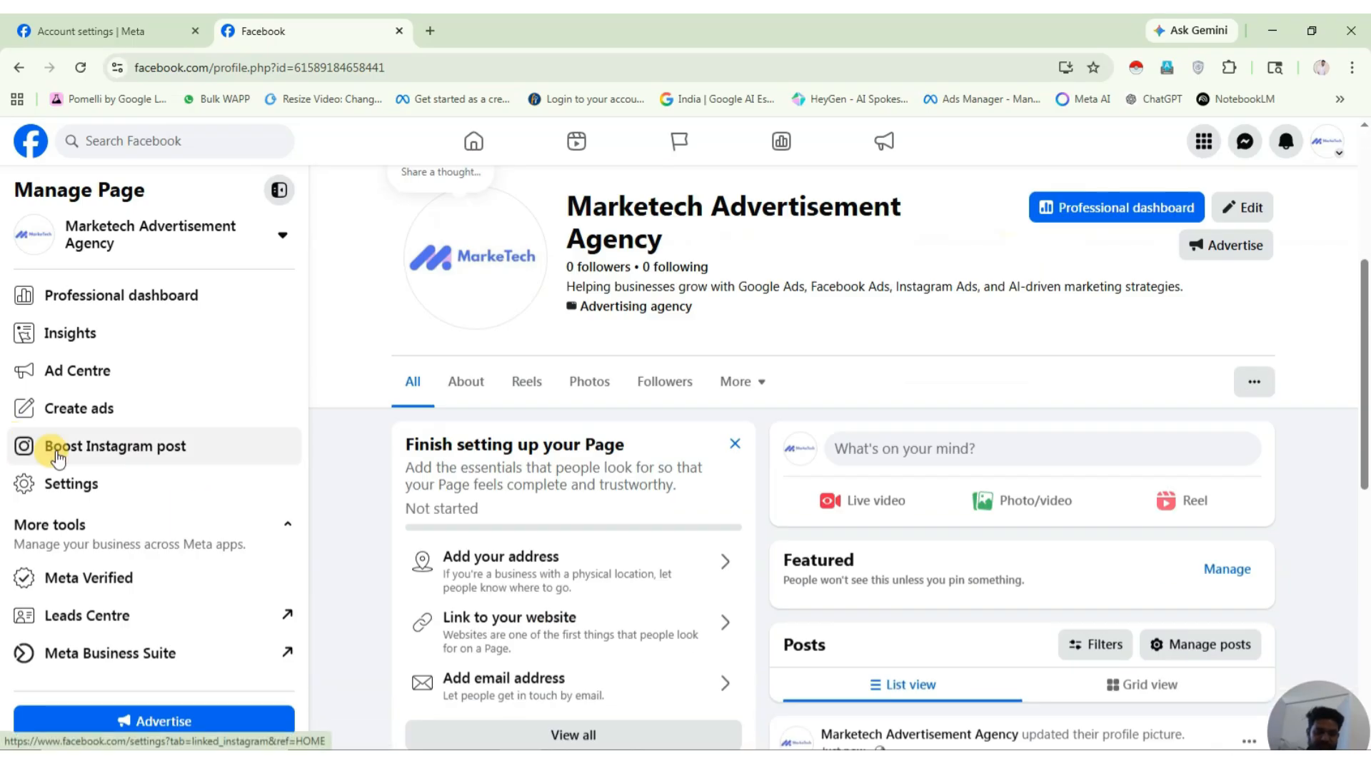
scroll(43, 500, "down", 6)
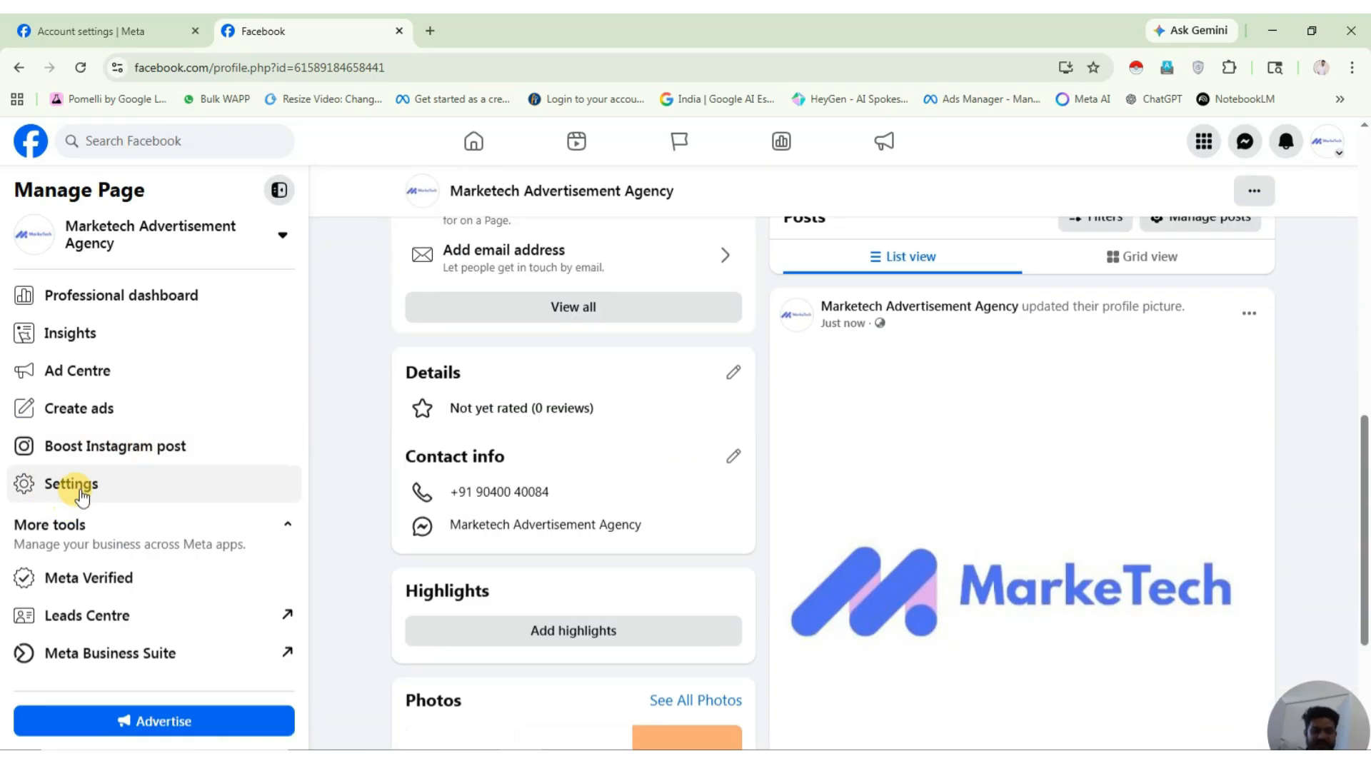
Open the Page's Instagram entry under Linked accounts in Settings.
left_click(77, 487)
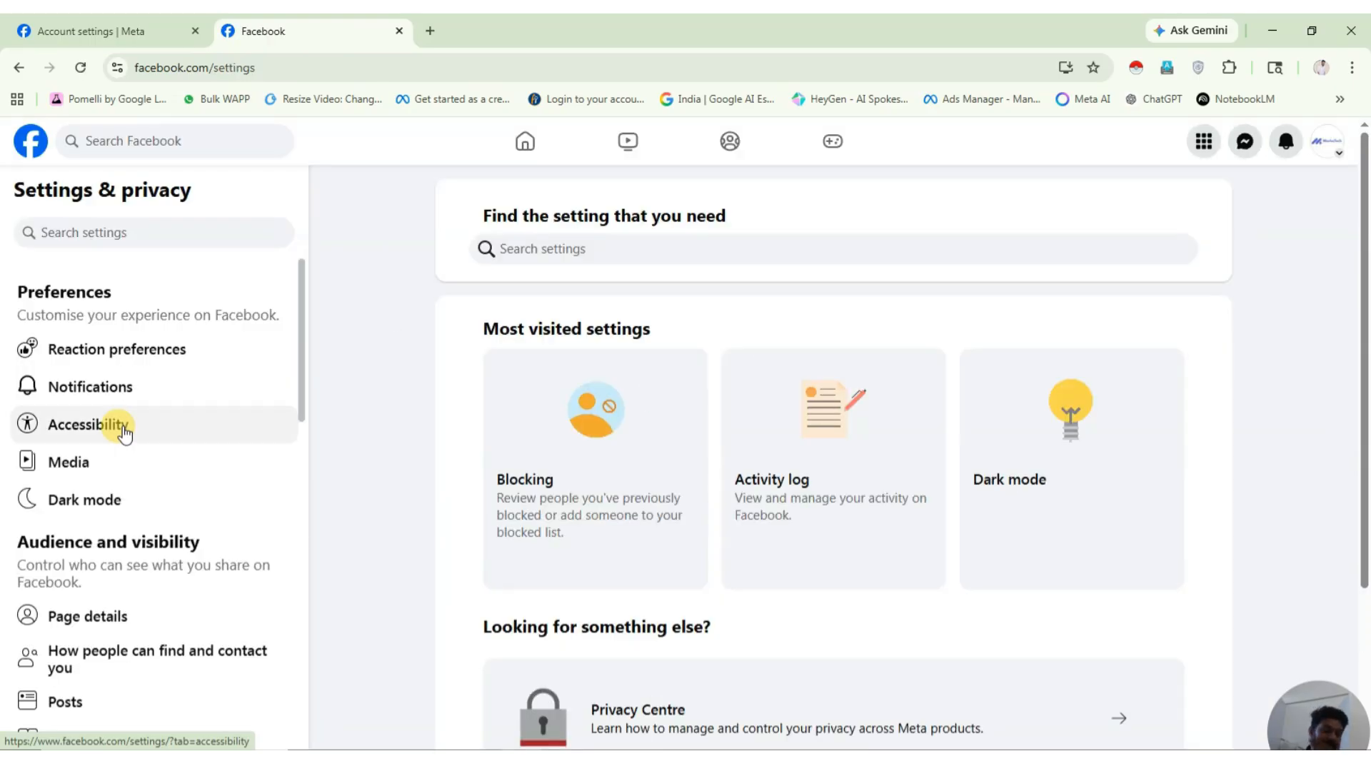
scroll(122, 481, "down", 7)
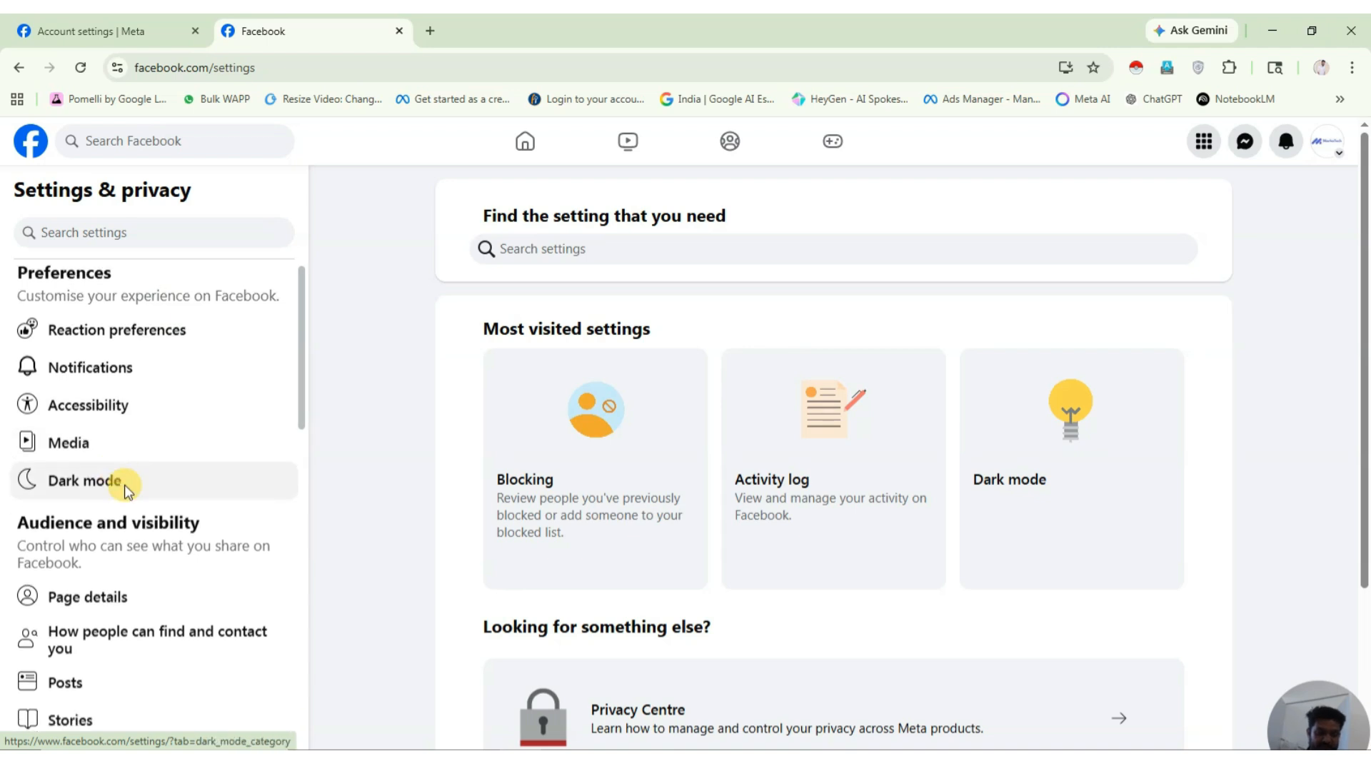
scroll(129, 492, "down", 3)
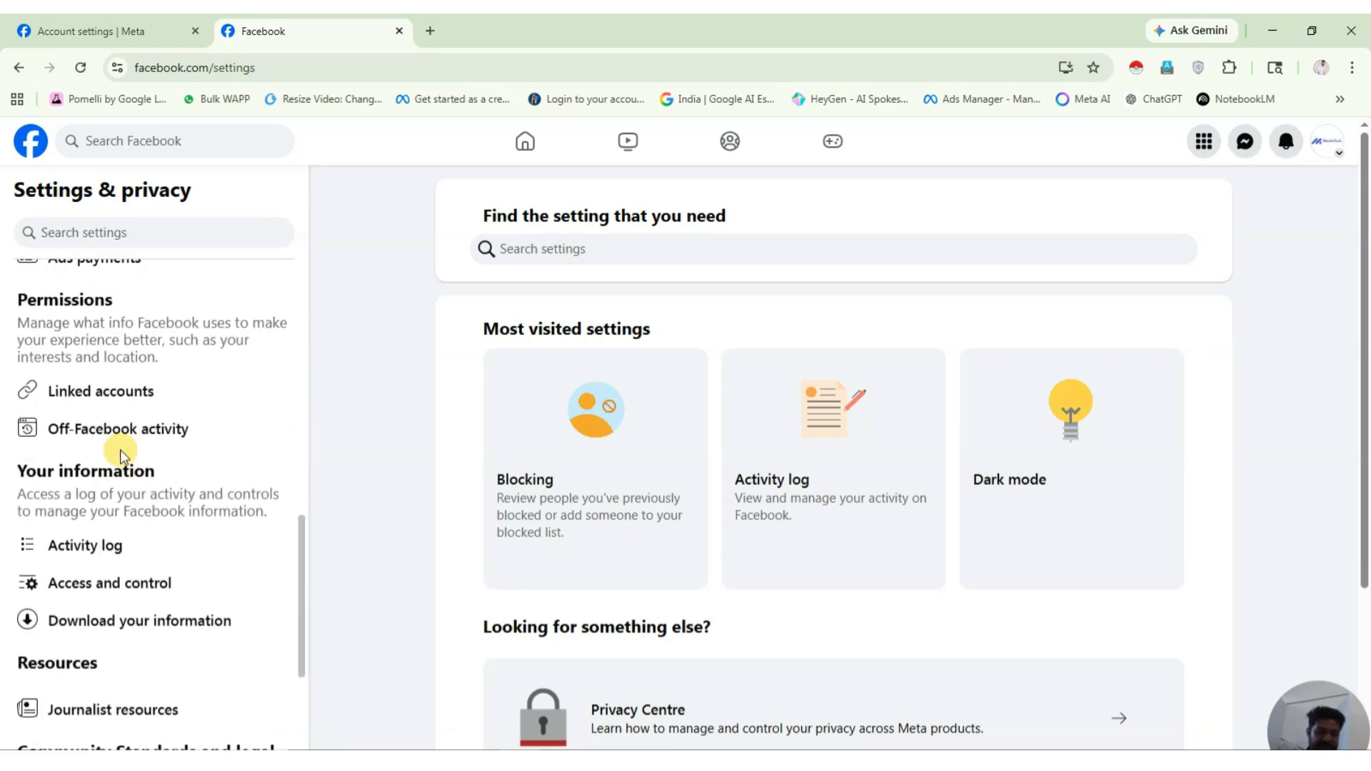
left_click(114, 390)
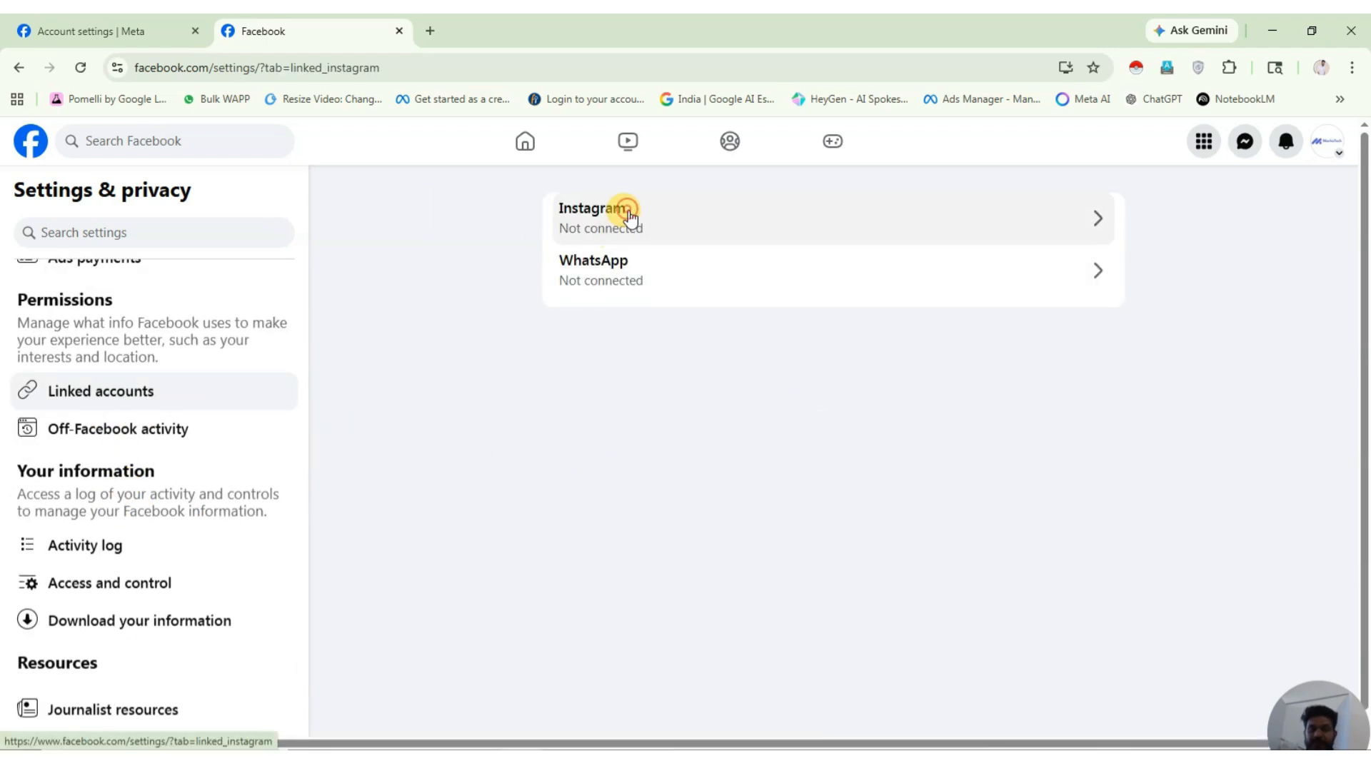
left_click(627, 214)
Start connecting an Instagram account with Inbox access allowed, then abandon the connection.
left_click(860, 522)
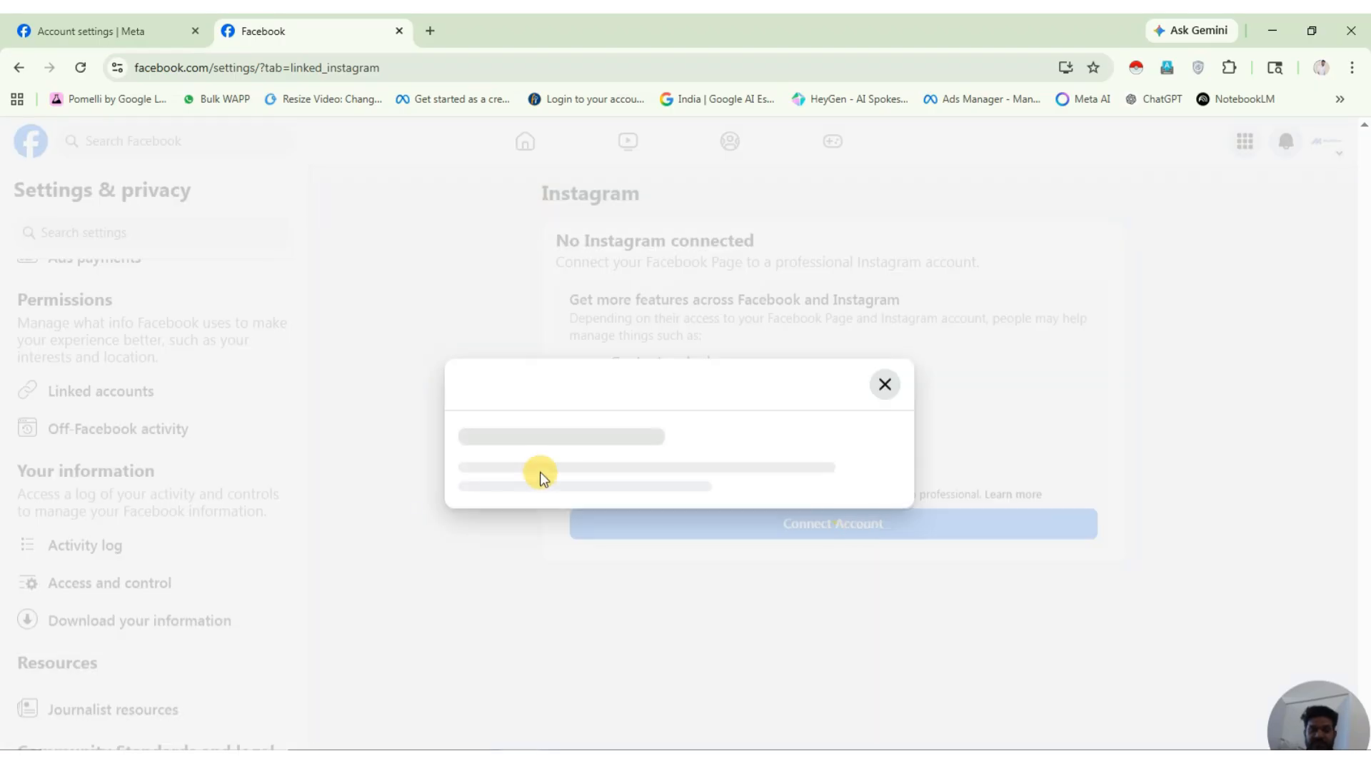
left_click(722, 662)
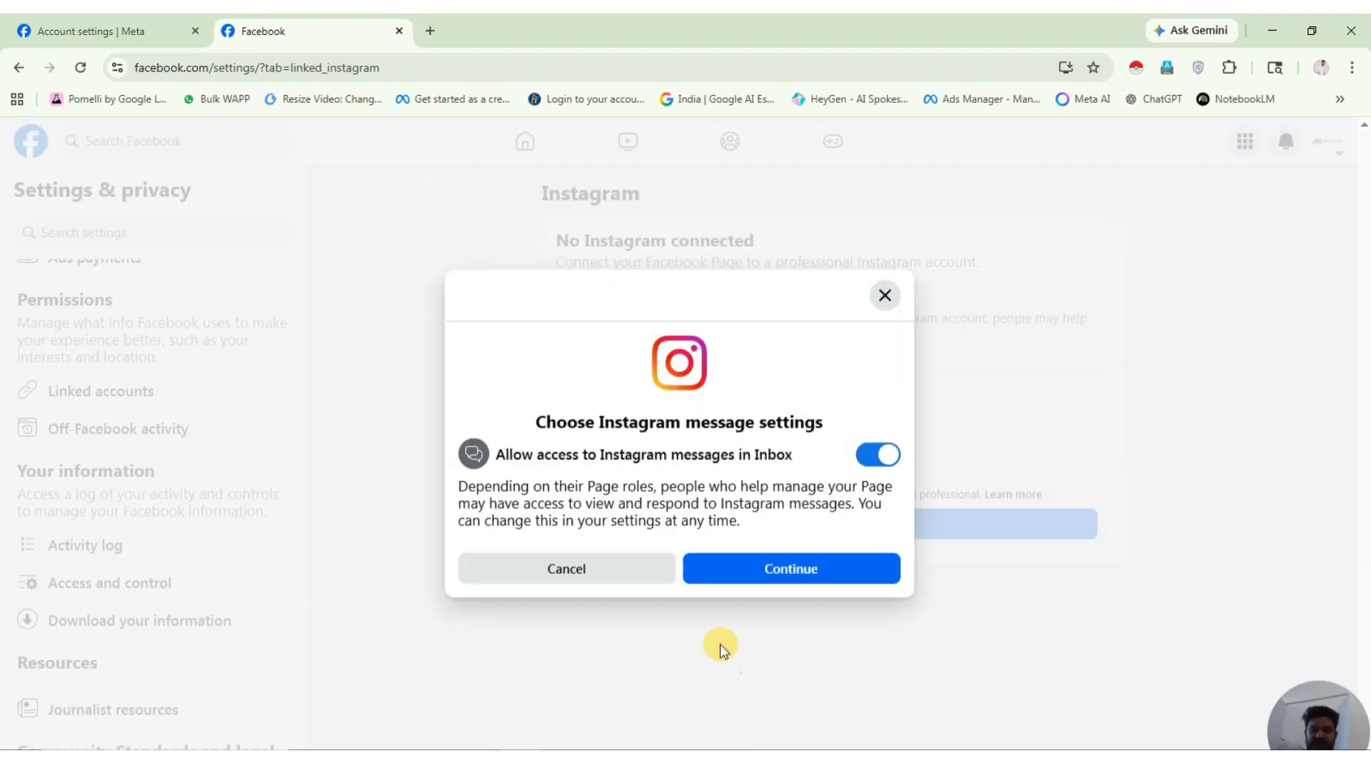
left_click(837, 581)
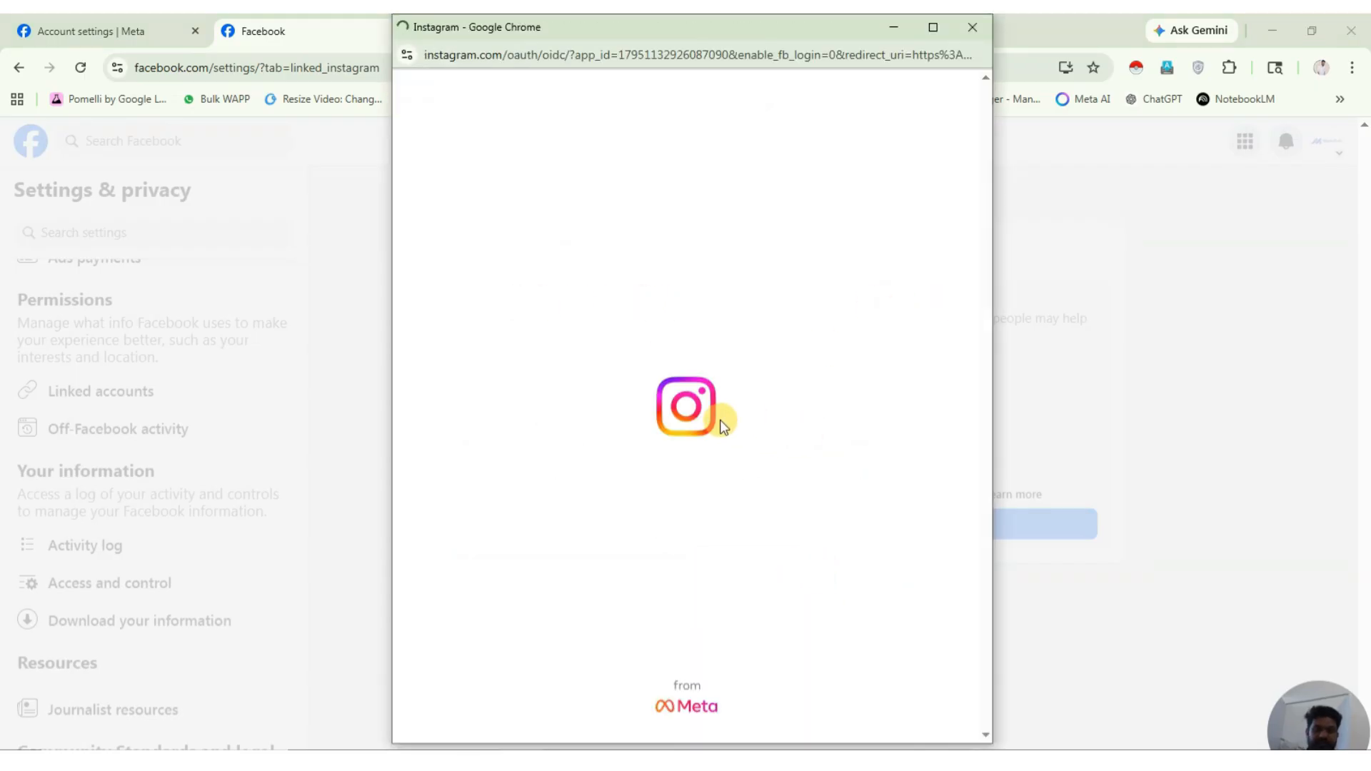
left_click(972, 27)
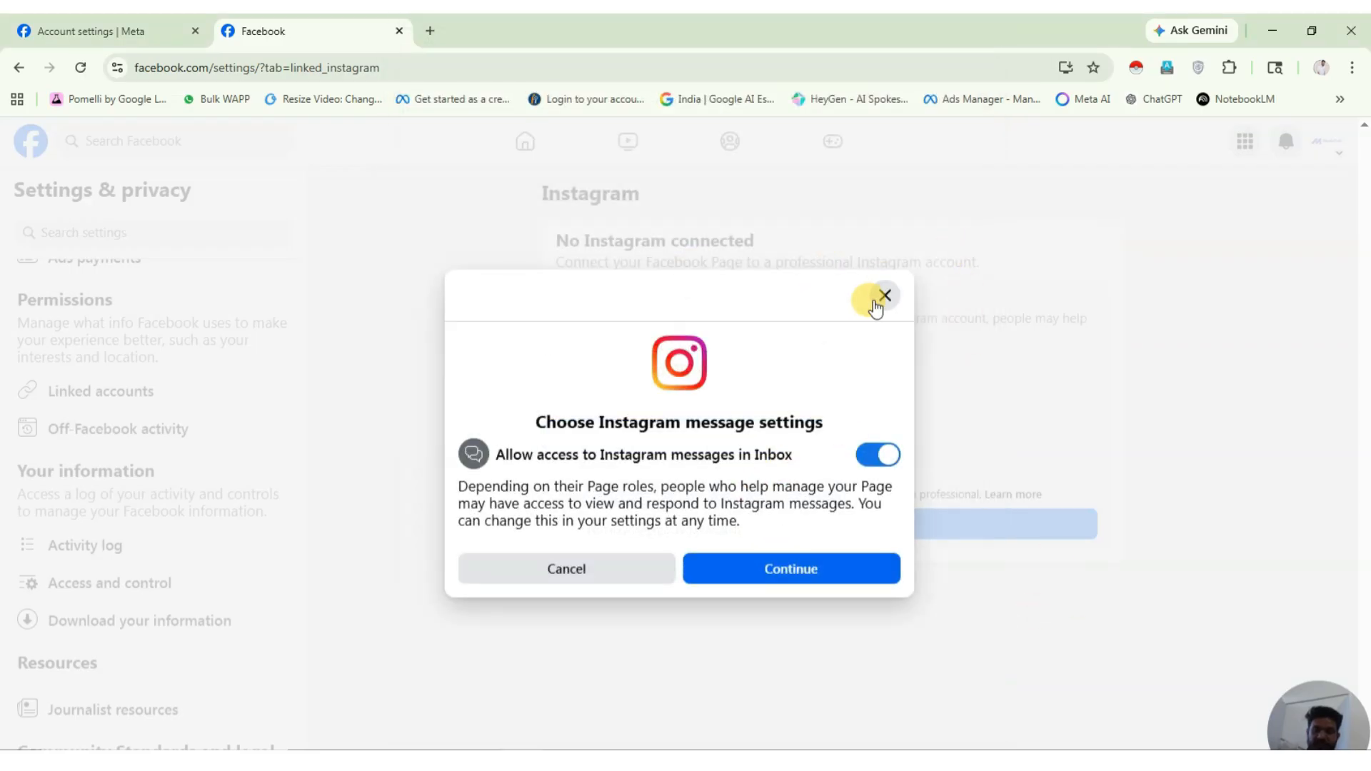
left_click(884, 296)
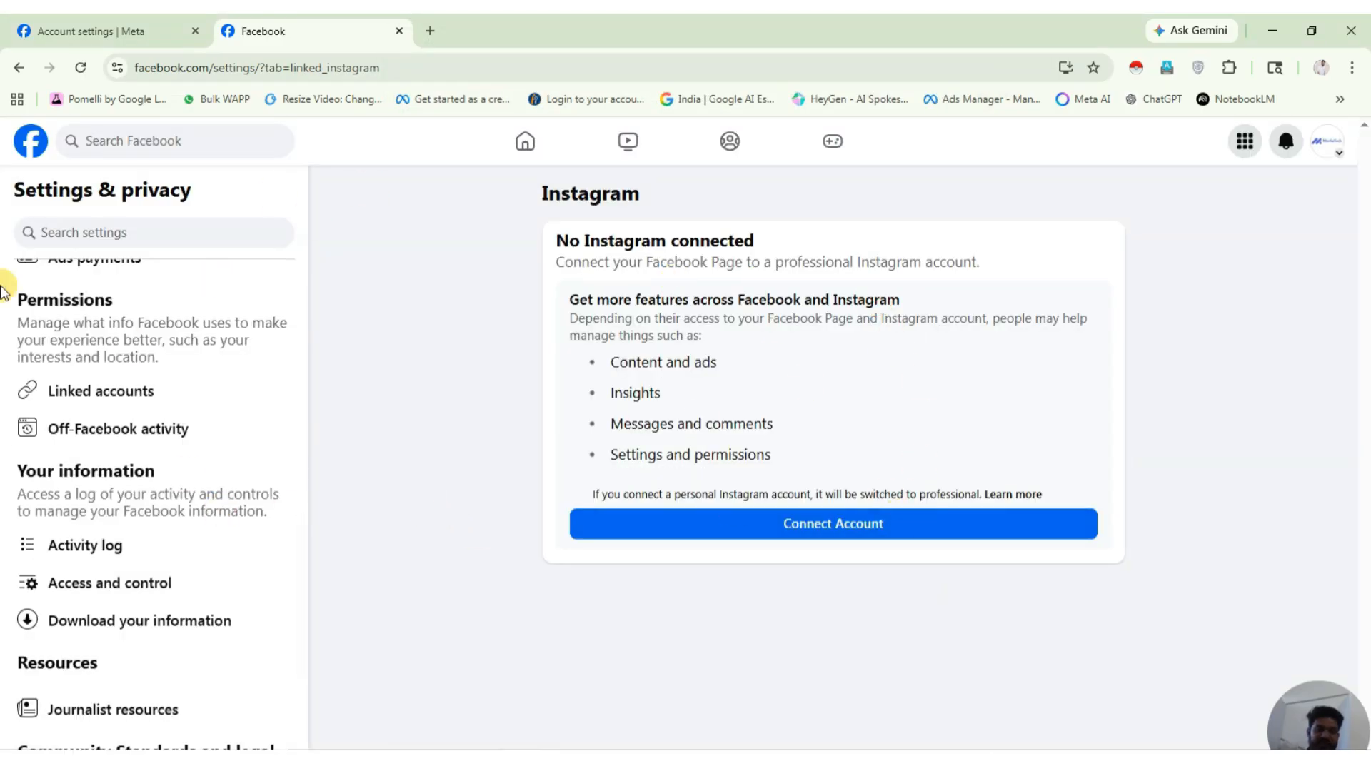
Switch to the Marketech Advertisement Agency profile and show the full profiles and Pages list.
left_click(1336, 156)
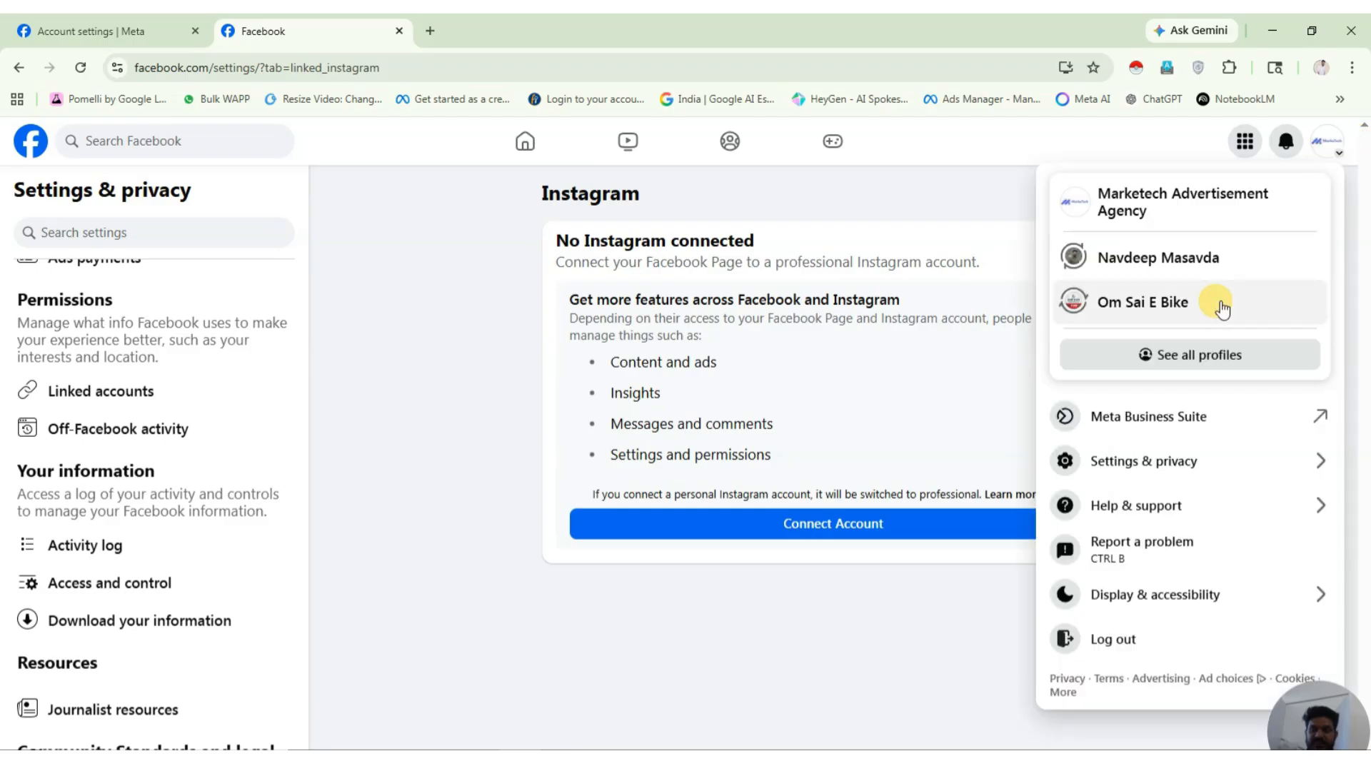
left_click(1207, 208)
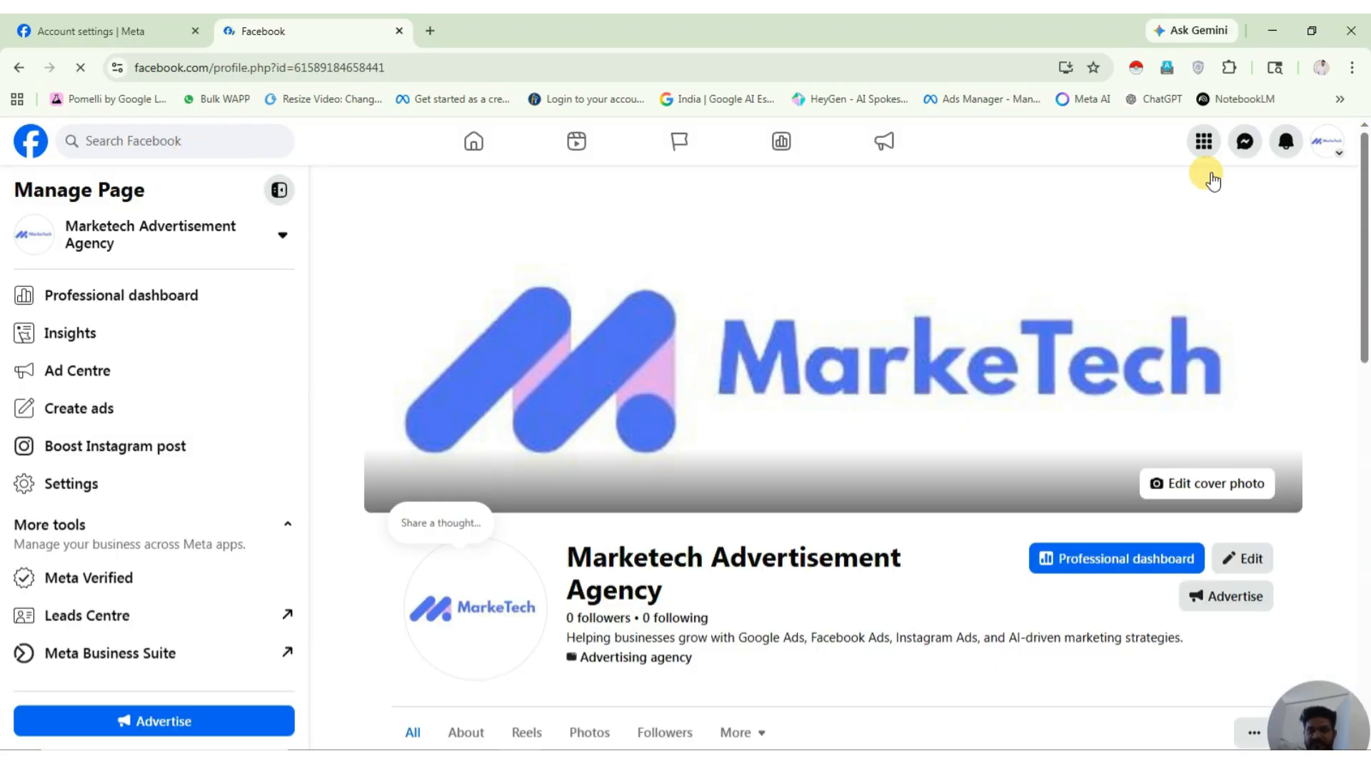
left_click(1348, 143)
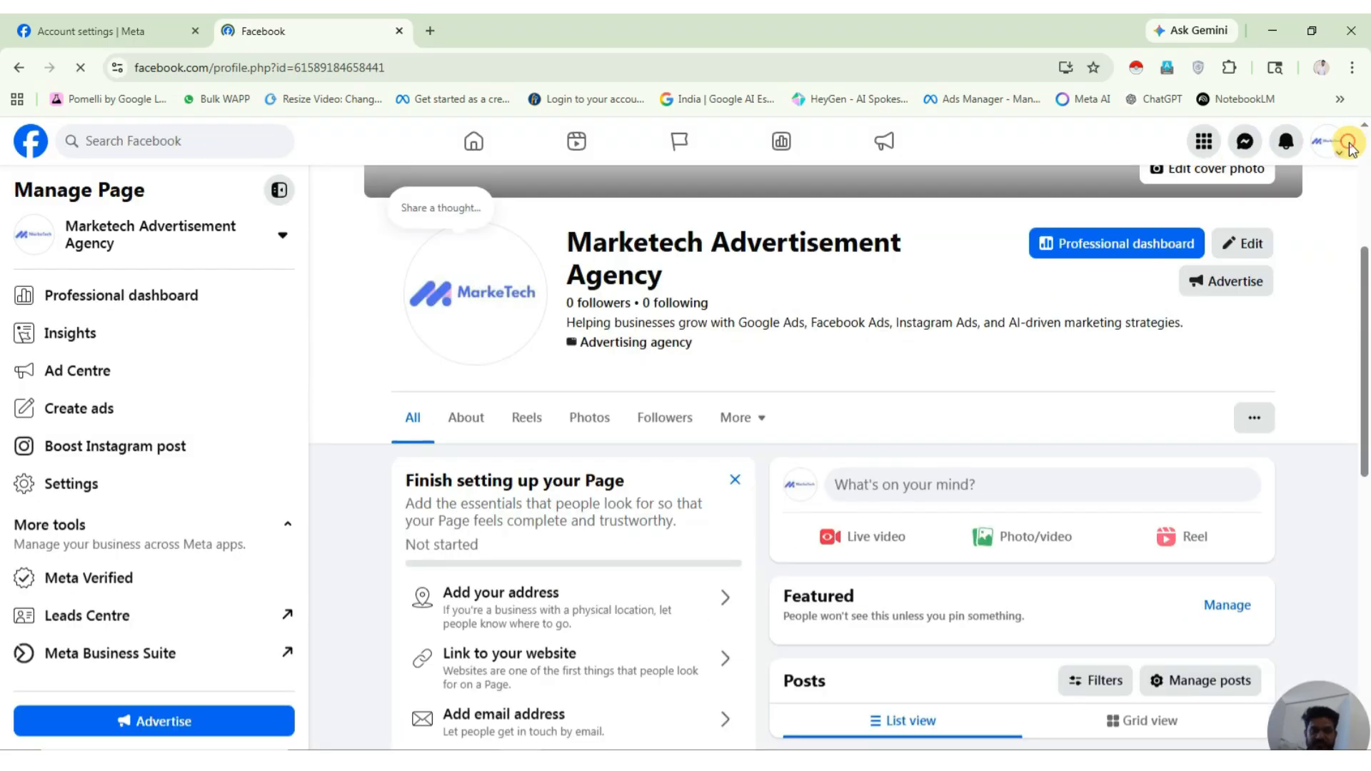
left_click(1214, 356)
Search the list for 'anku' and switch to the Ankush Job Placement Page.
left_click(674, 230)
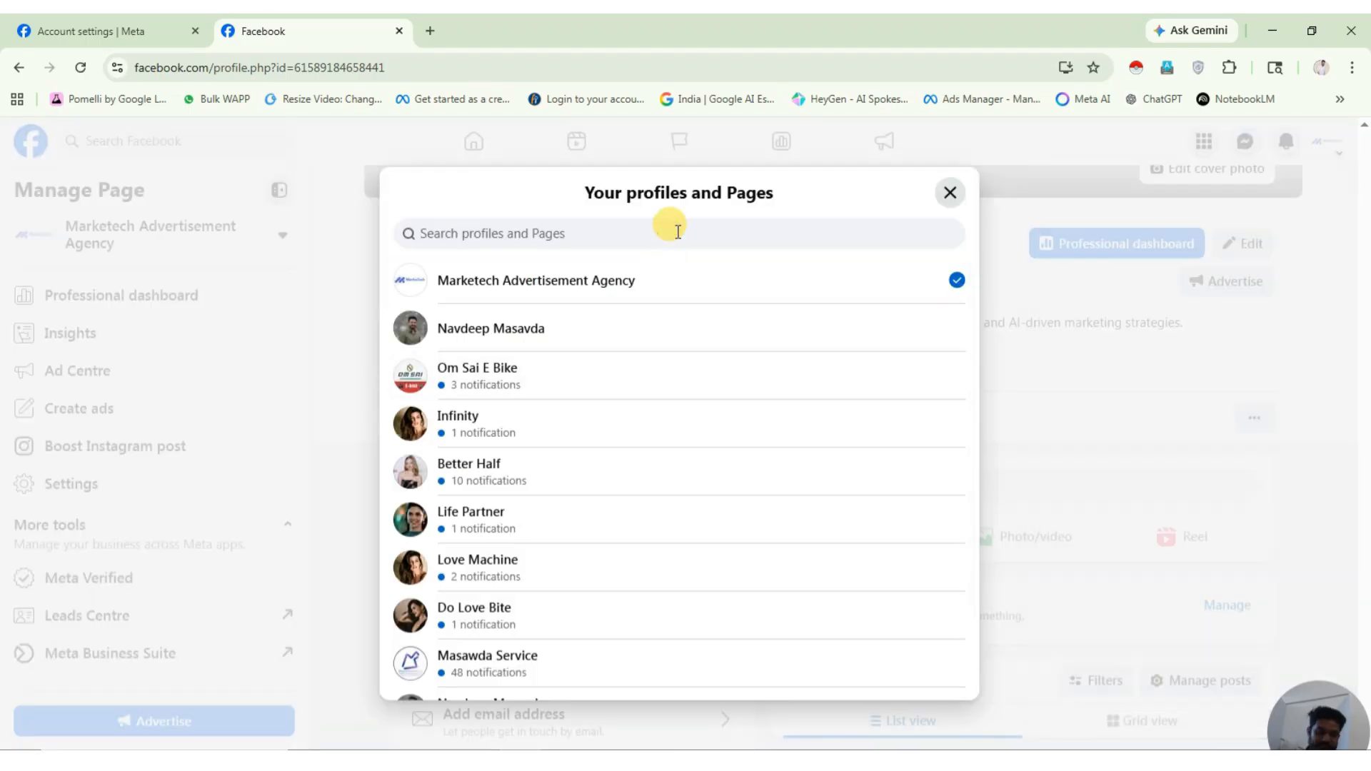
type("ankur job placement")
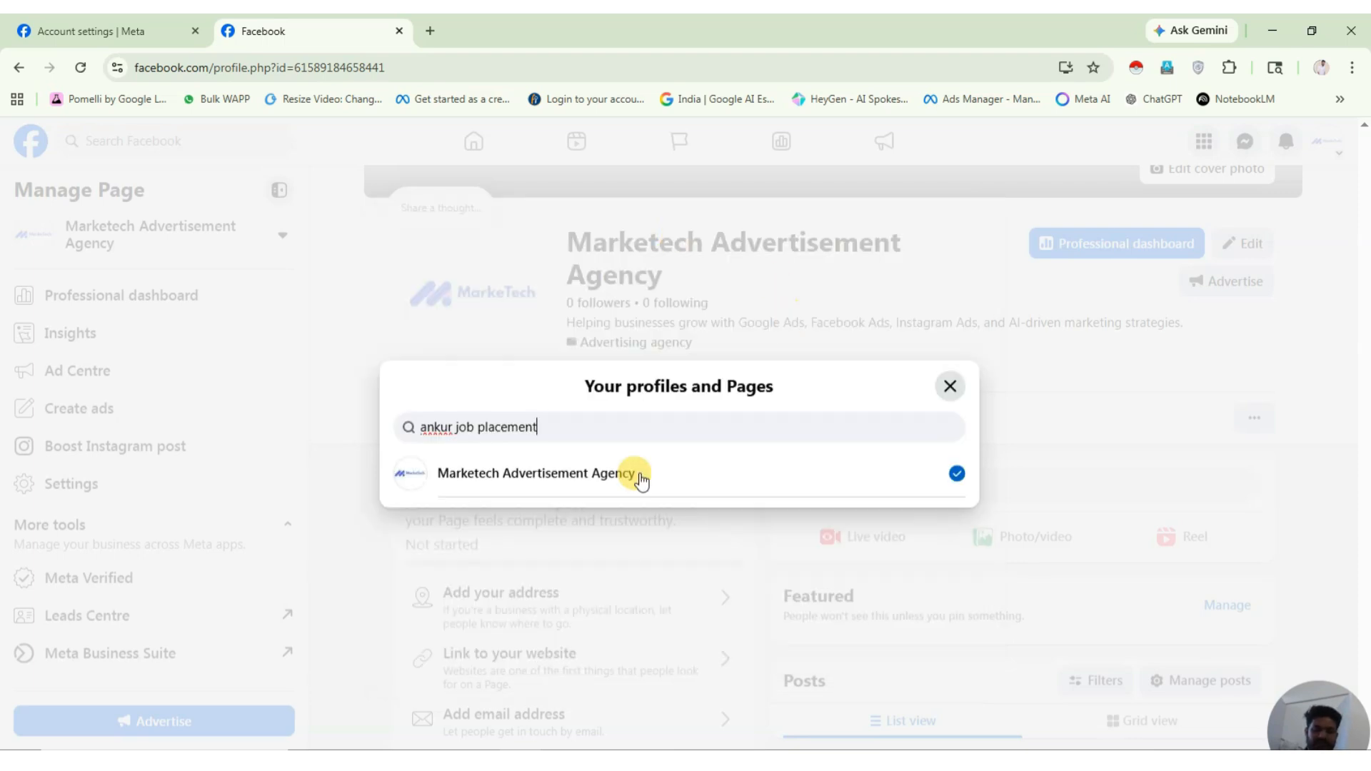
key("Tab")
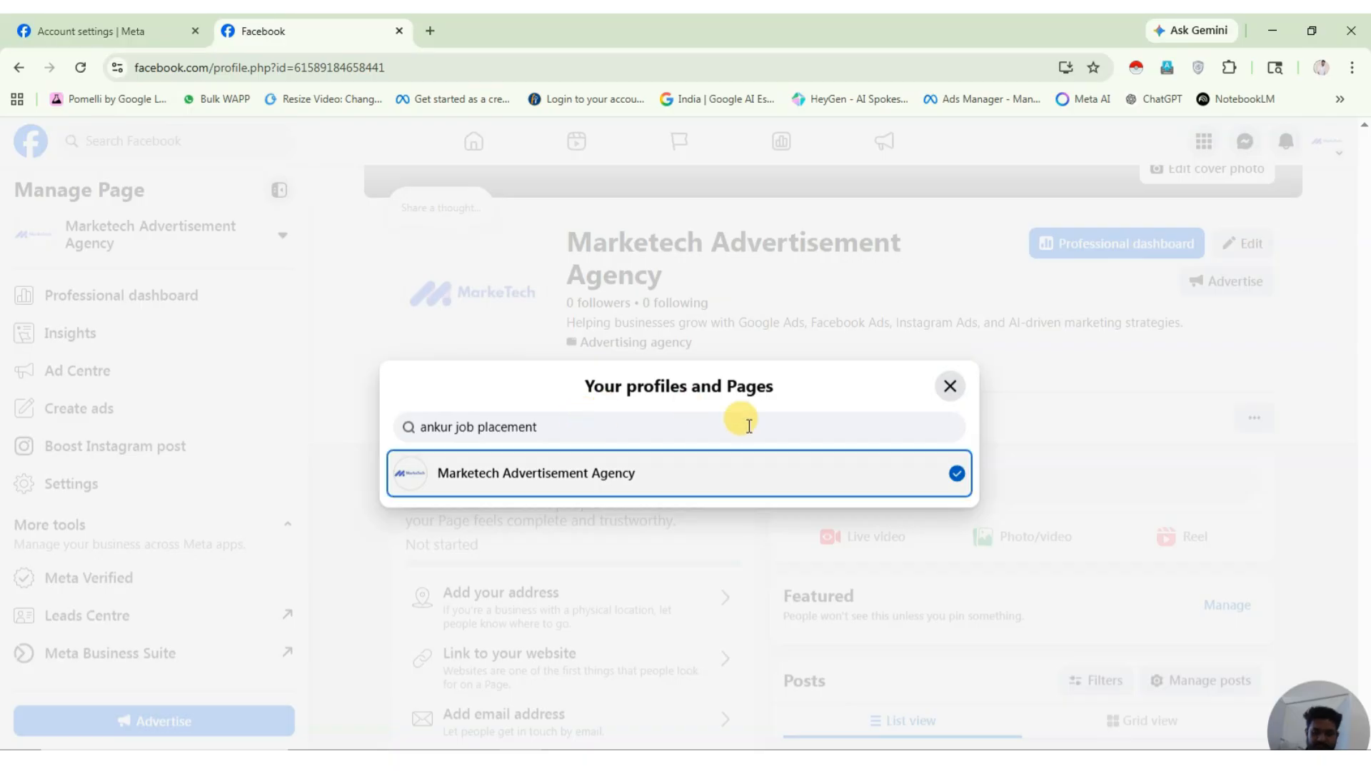
left_click(582, 423)
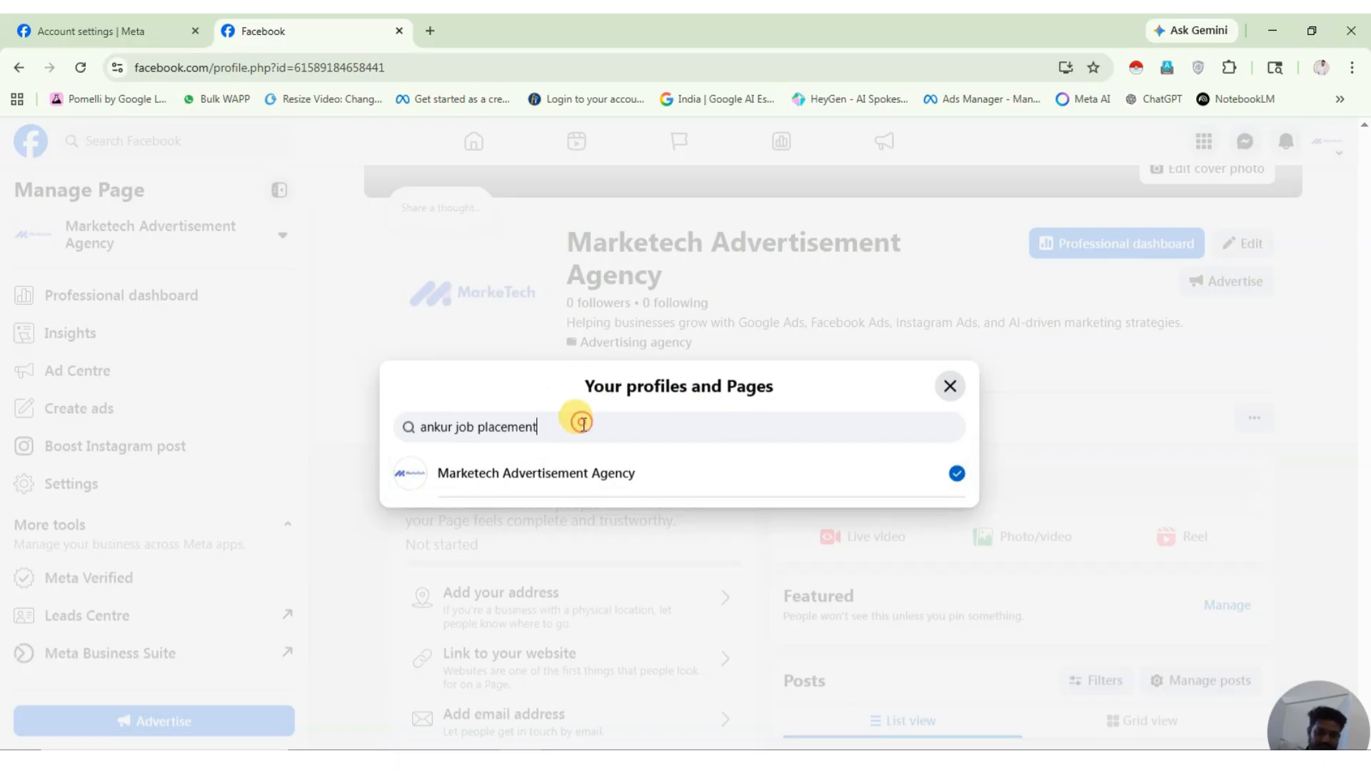
key("BackSpace")
key("BackSpace")
key("BackSpace")
key("BackSpace")
key("BackSpace")
key("BackSpace")
key("BackSpace")
key("BackSpace")
key("BackSpace")
key("BackSpace")
key("BackSpace")
key("BackSpace")
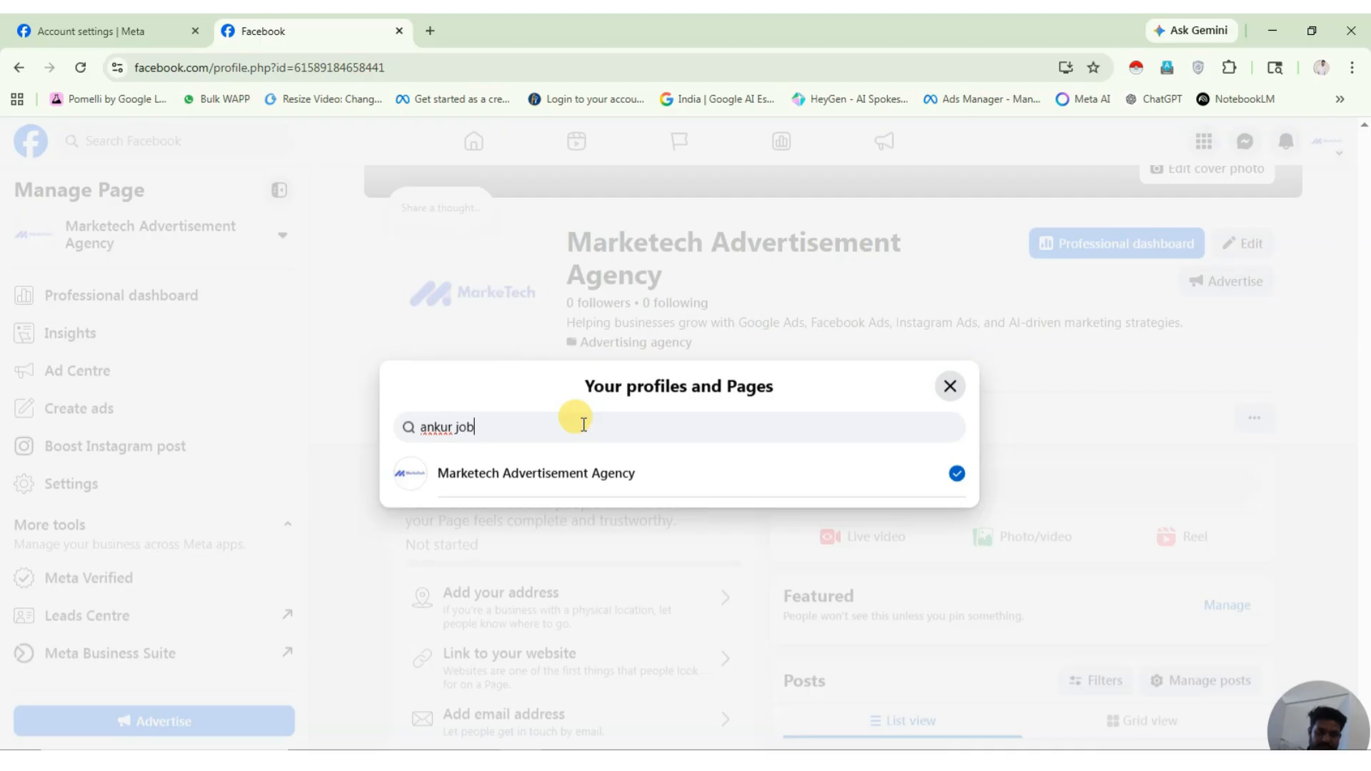
key("BackSpace")
key("BackSpace")
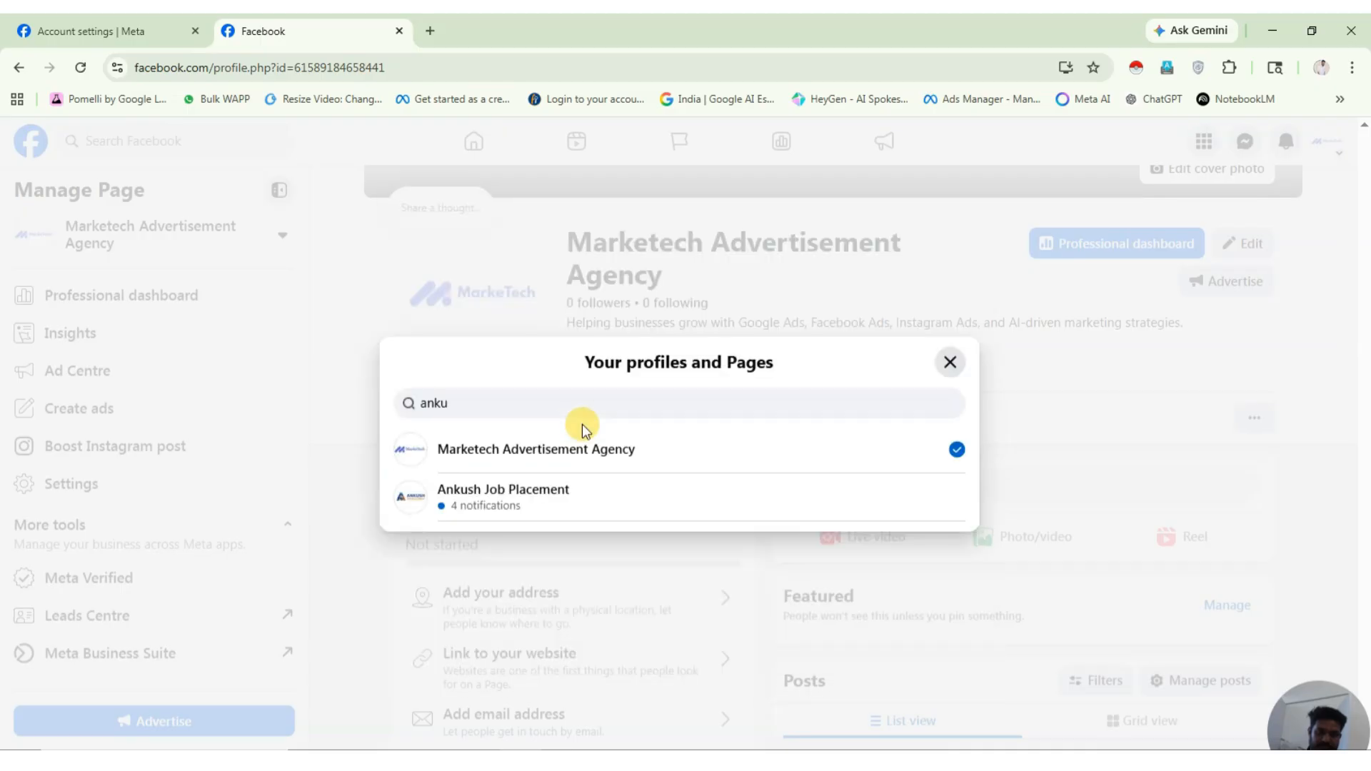
left_click(520, 497)
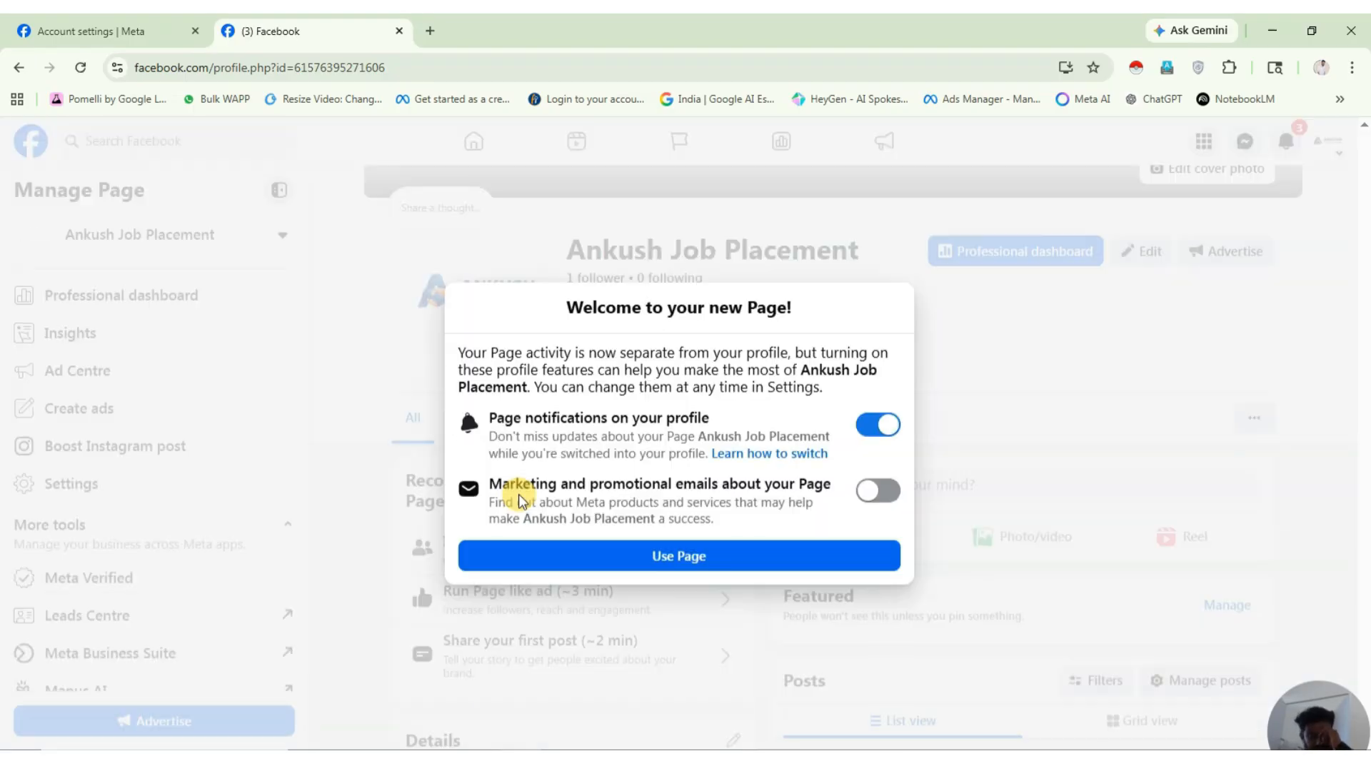
left_click(746, 563)
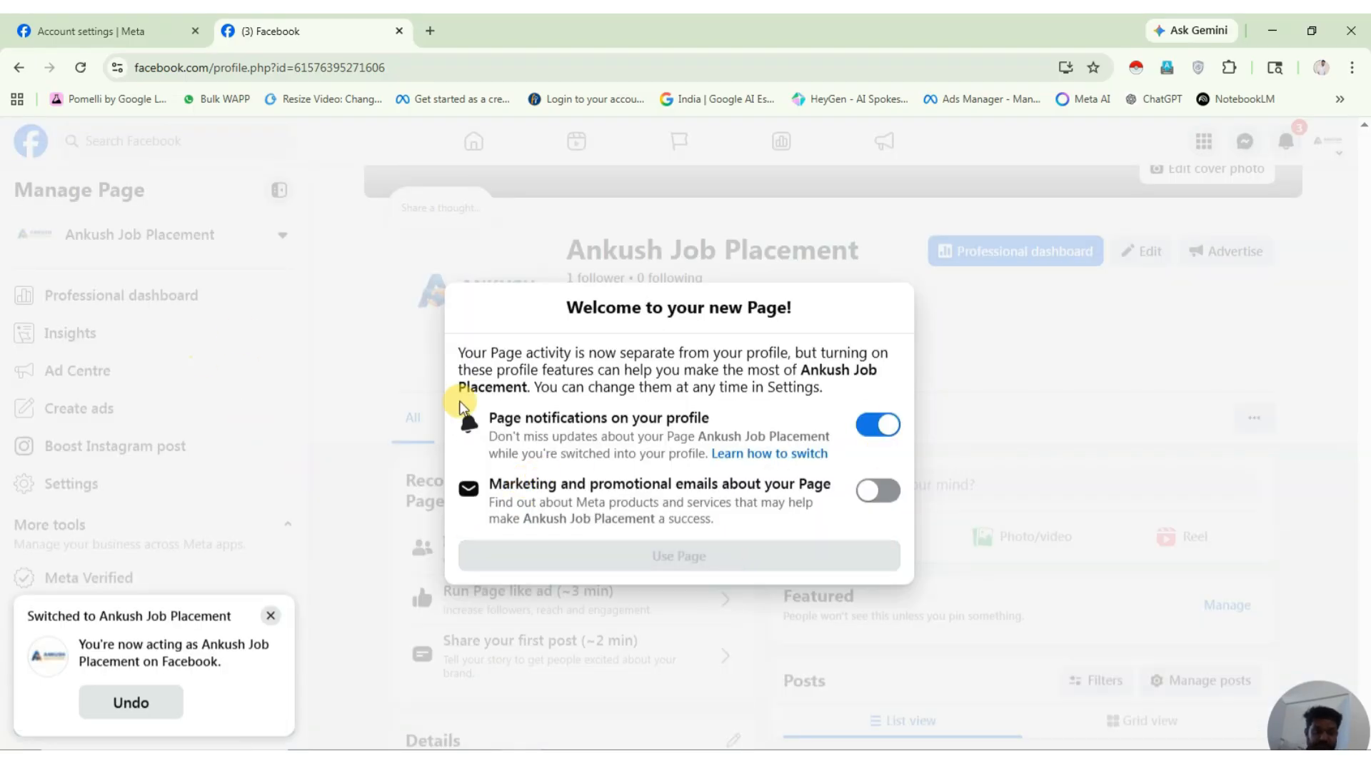
scroll(137, 449, "down", 1)
left_click(137, 448)
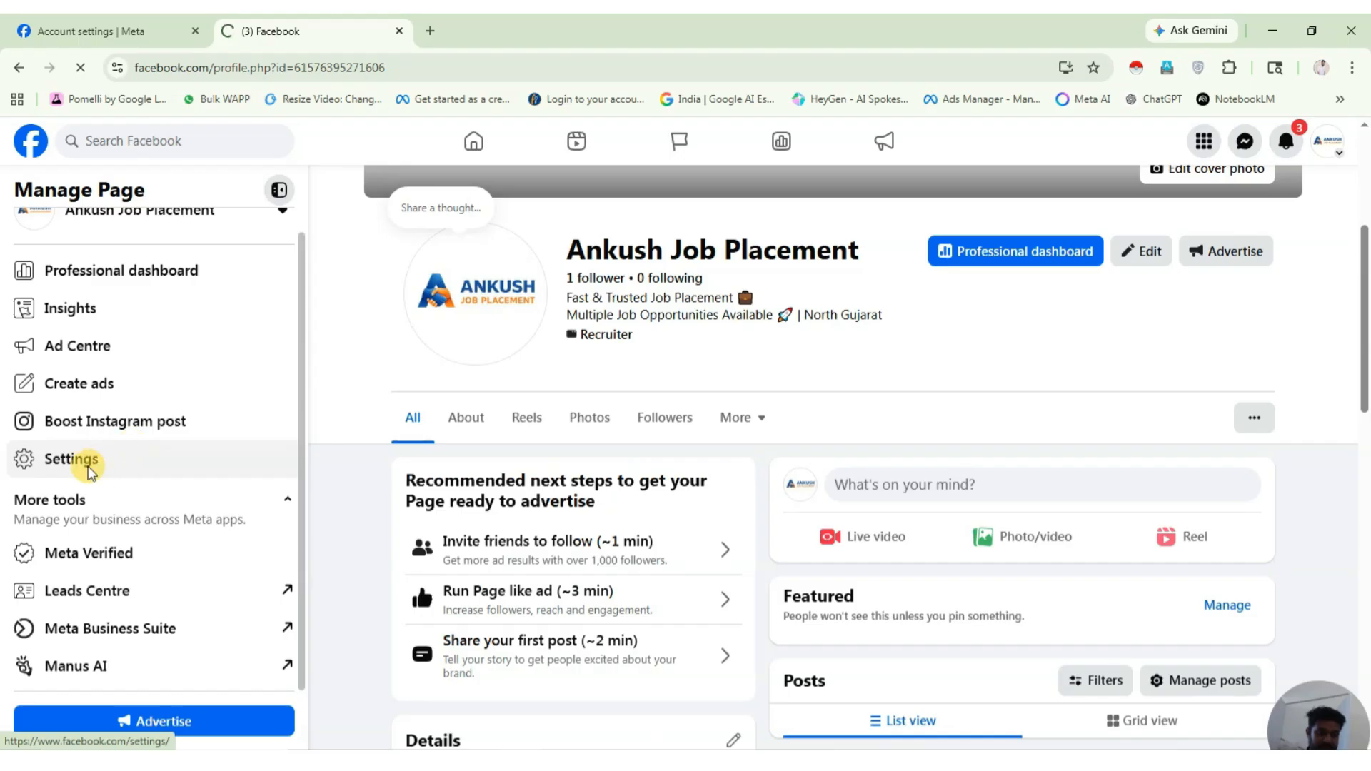
scroll(100, 628, "down", 10)
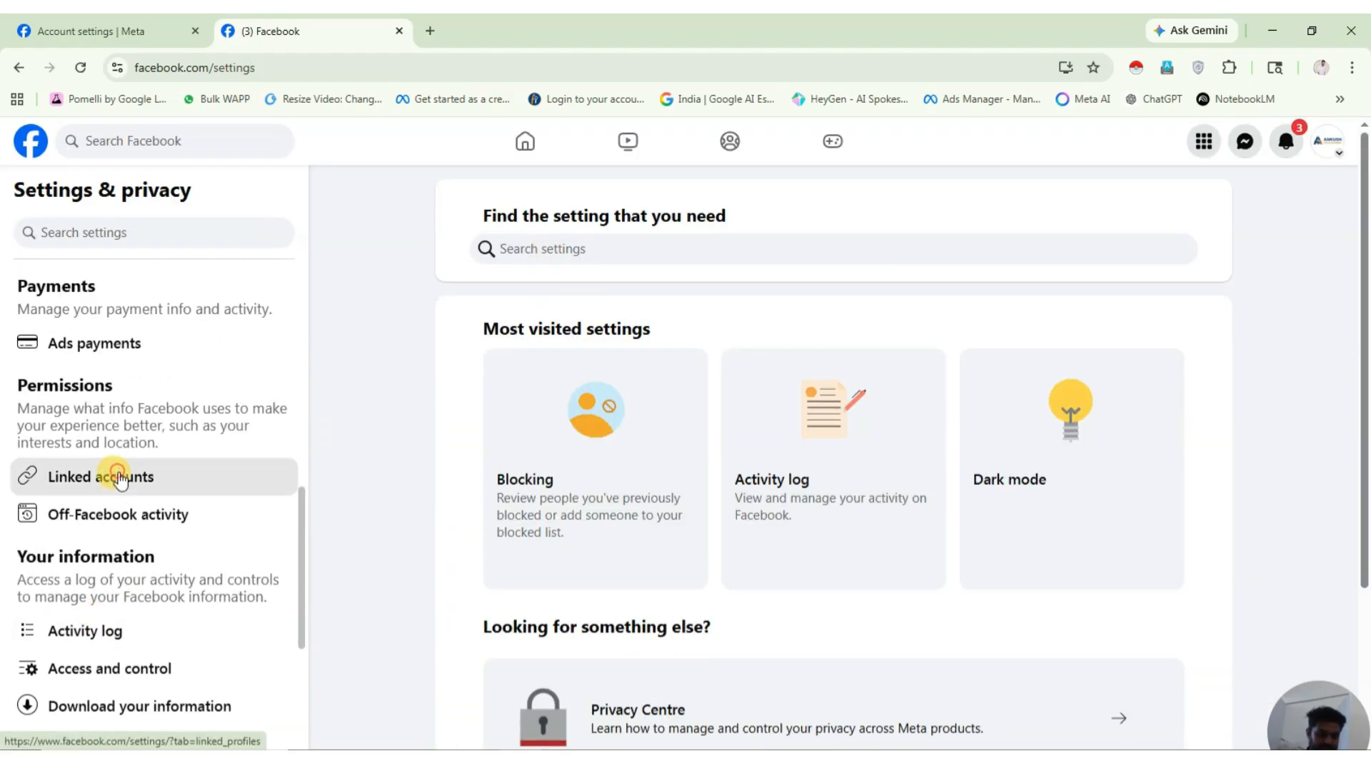
left_click(107, 477)
left_click(655, 227)
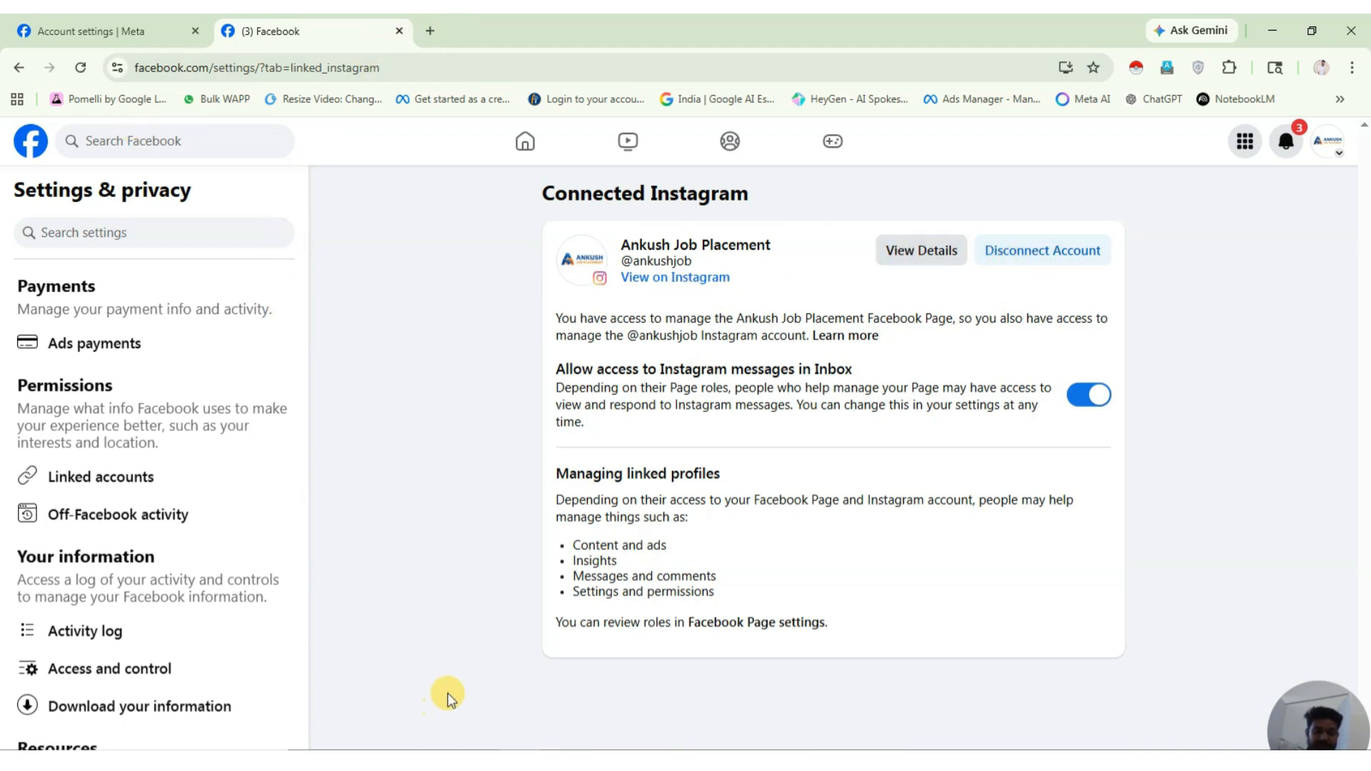
Open a new Chrome tab and go to business.facebook.com.
mouse_move(539, 748)
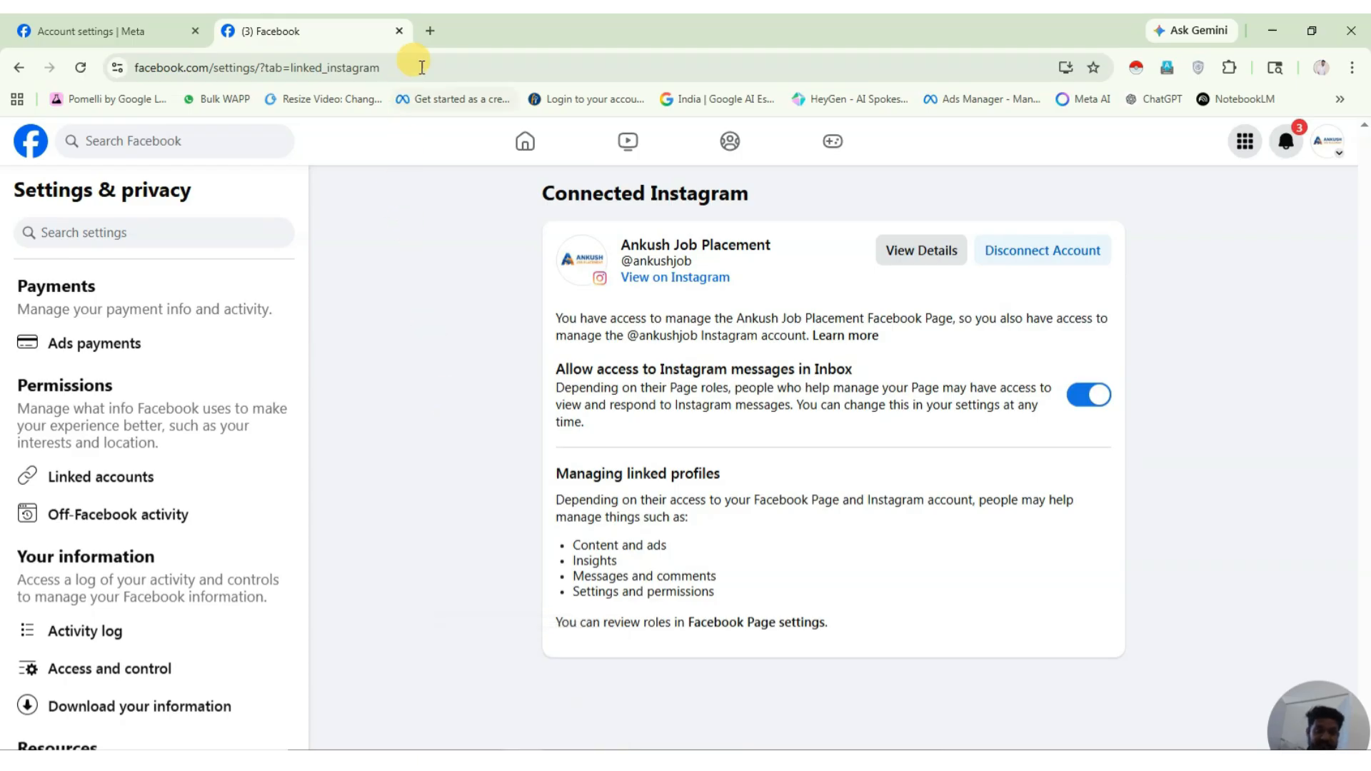
left_click(430, 31)
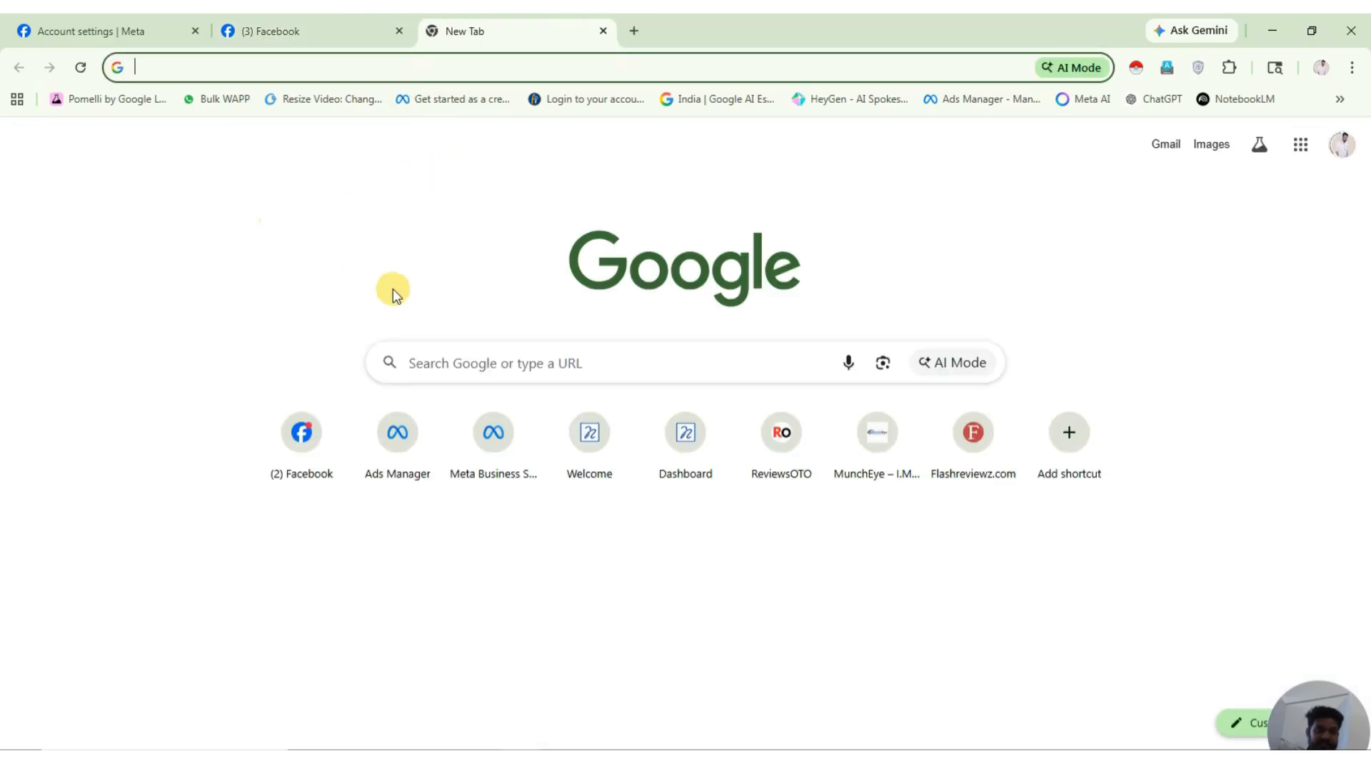
type("bui")
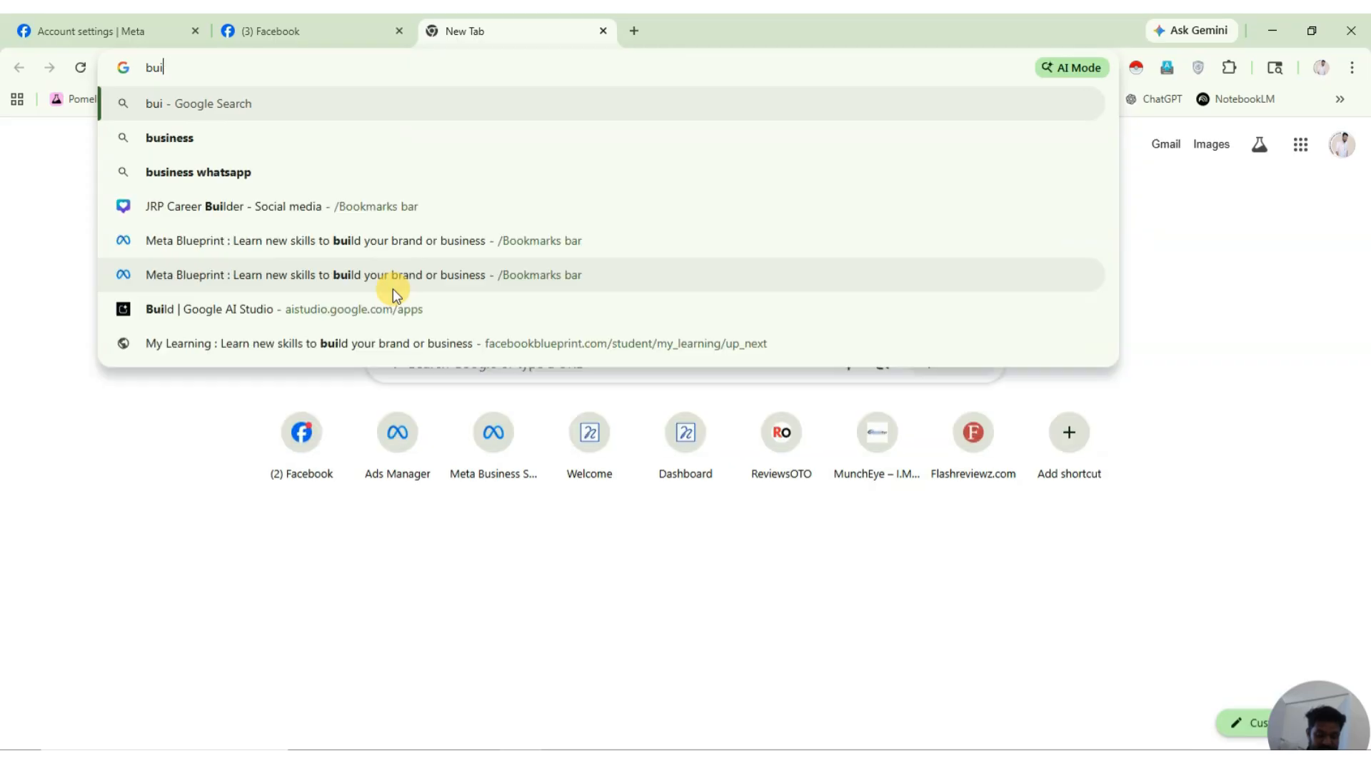
key("BackSpace")
key("BackSpace")
type("usiness.facebook.com")
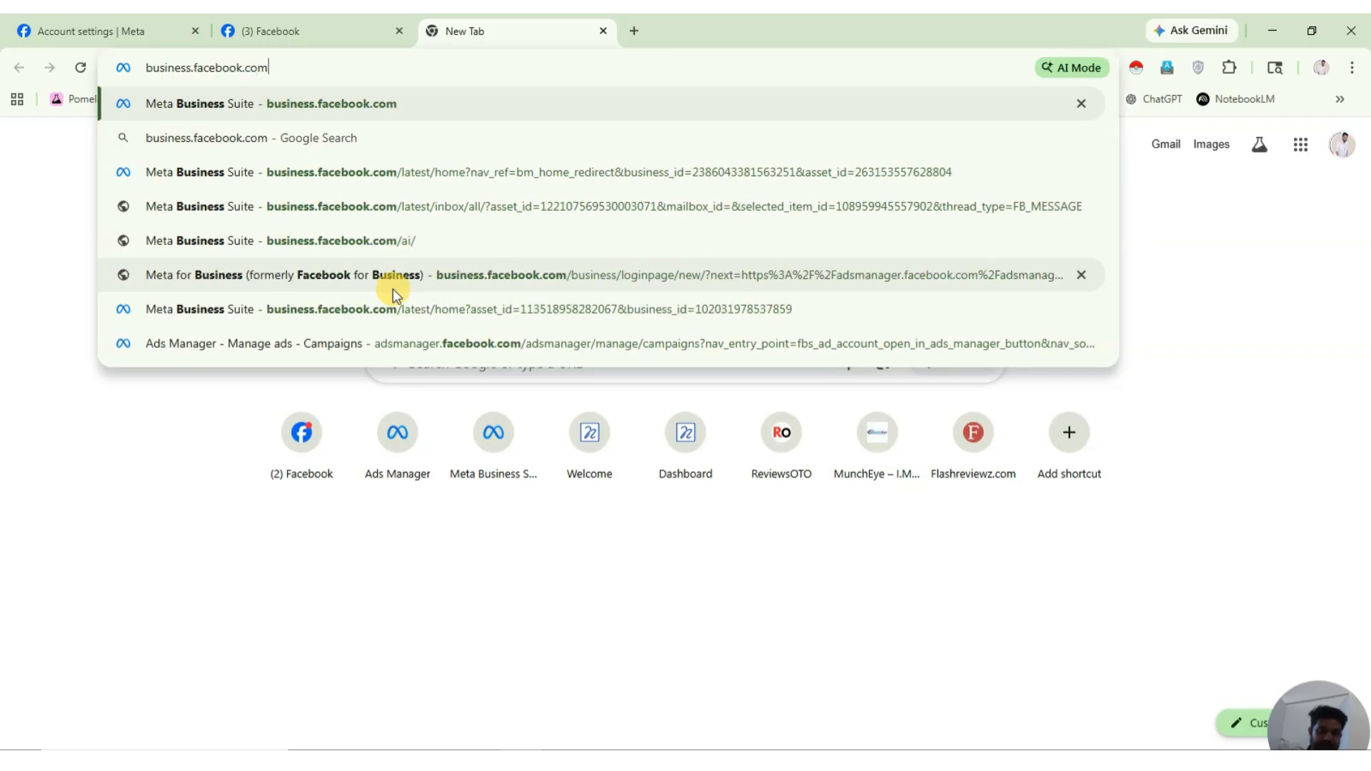
key("Return")
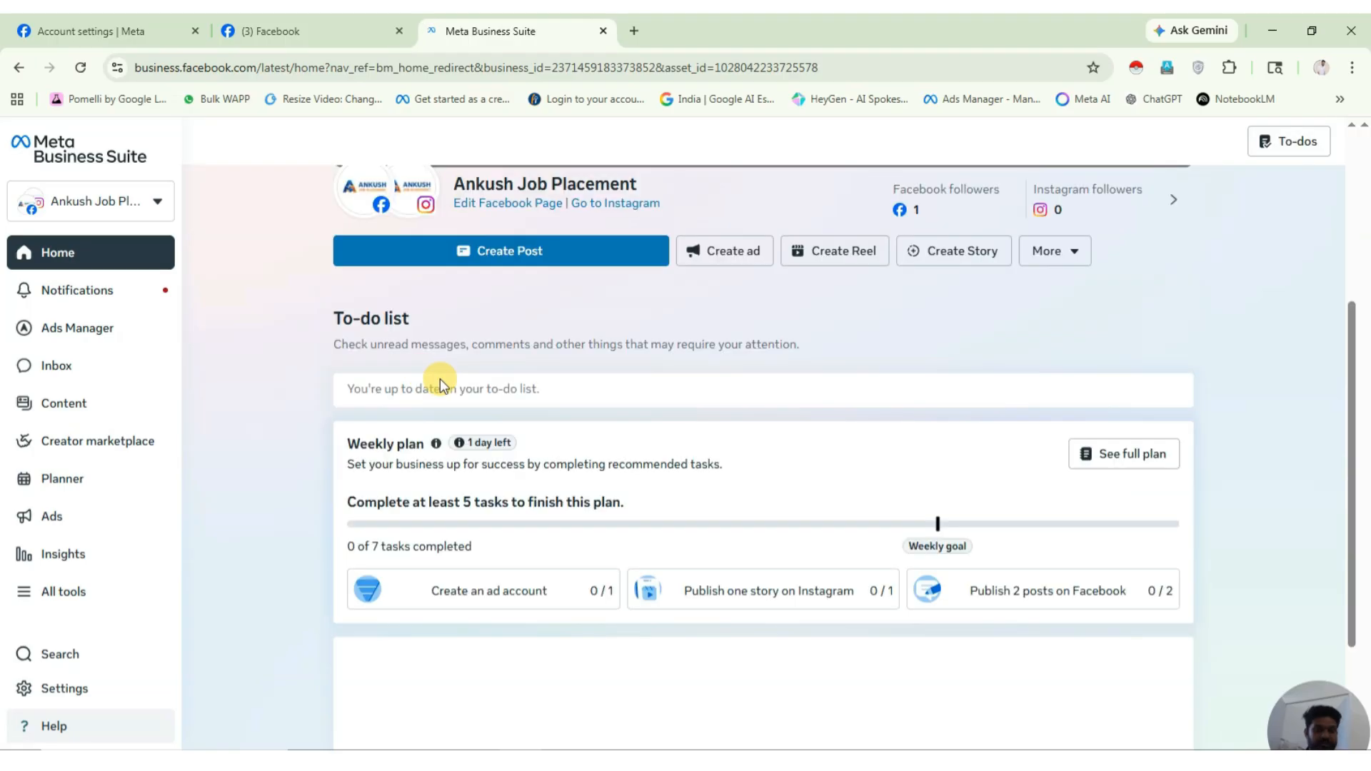
Open Business settings for the Ankush Job Placement portfolio from the portfolio selector.
scroll(116, 335, "down", 1)
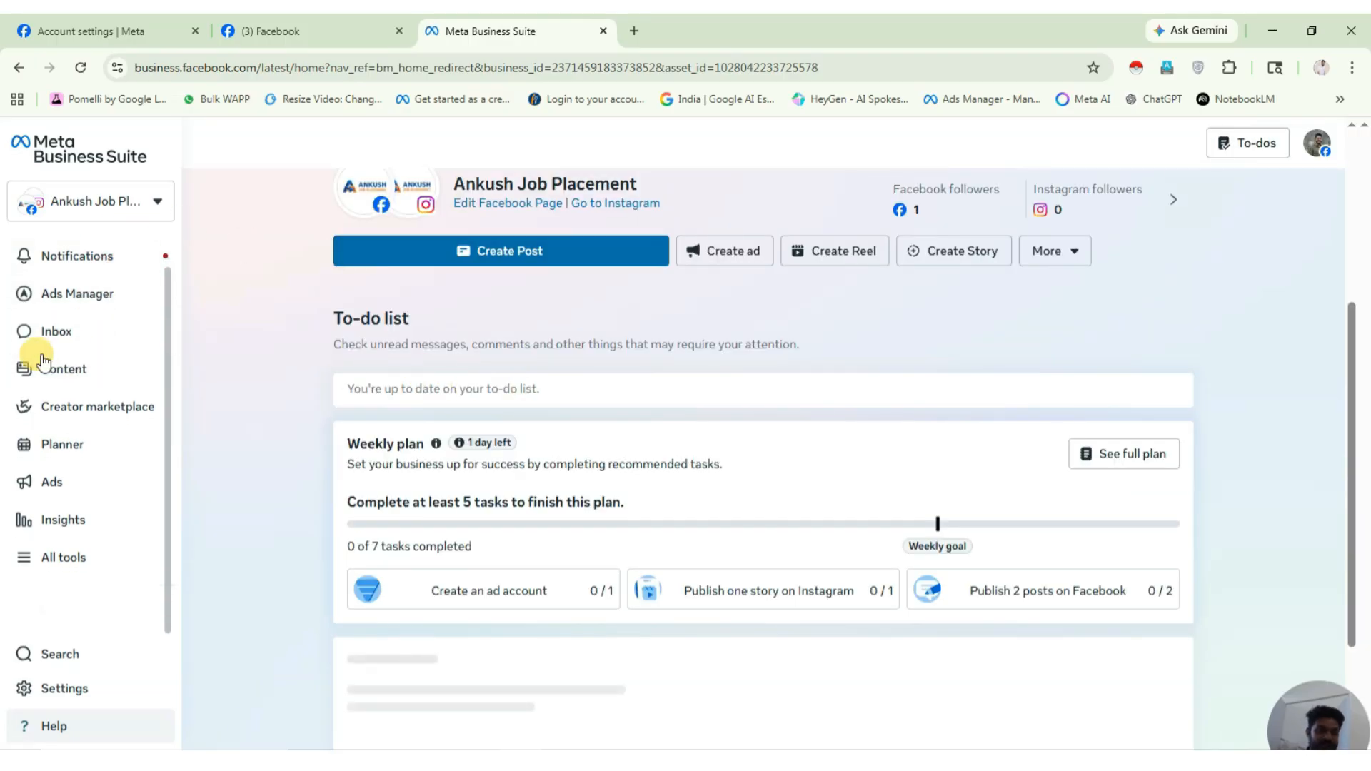
scroll(43, 343, "up", 1)
left_click(147, 200)
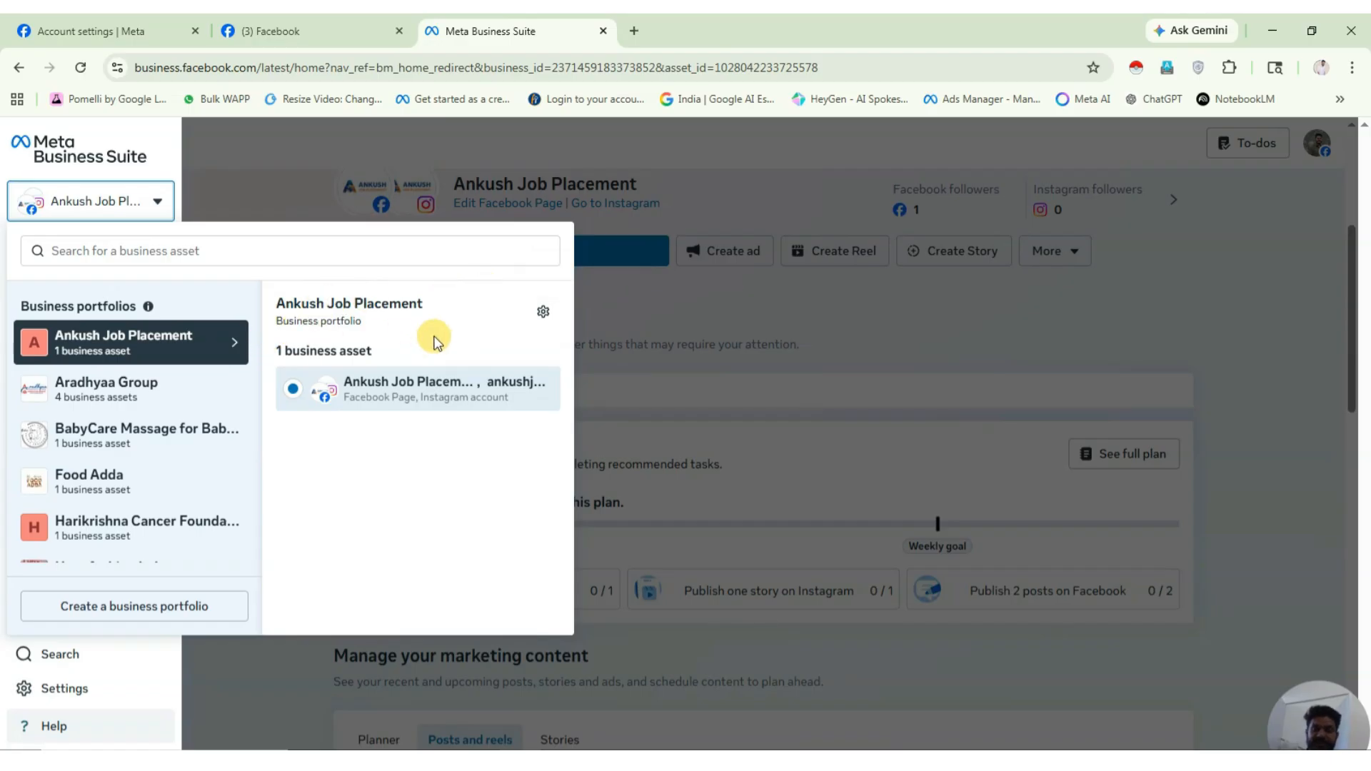
left_click(542, 312)
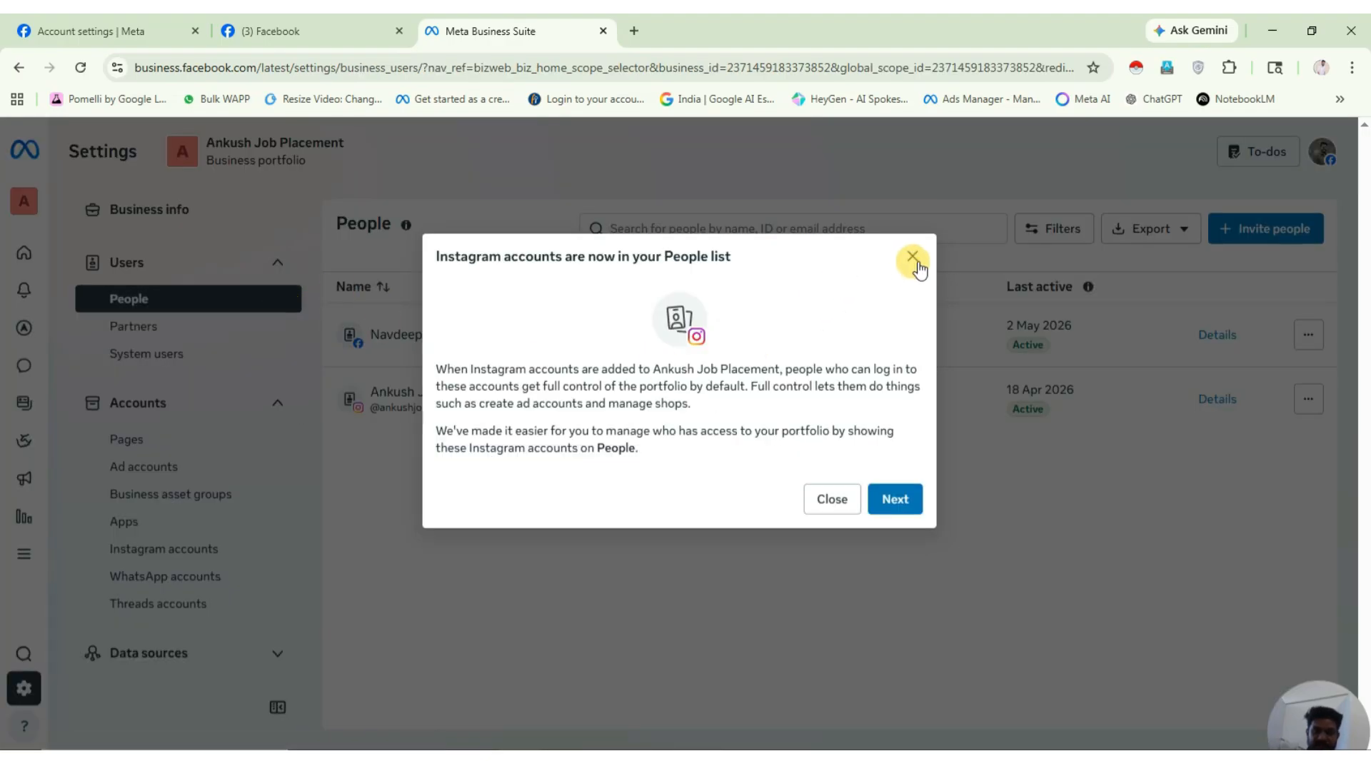
Dismiss the Instagram notice and access info card, then cancel an Invite people form.
left_click(914, 257)
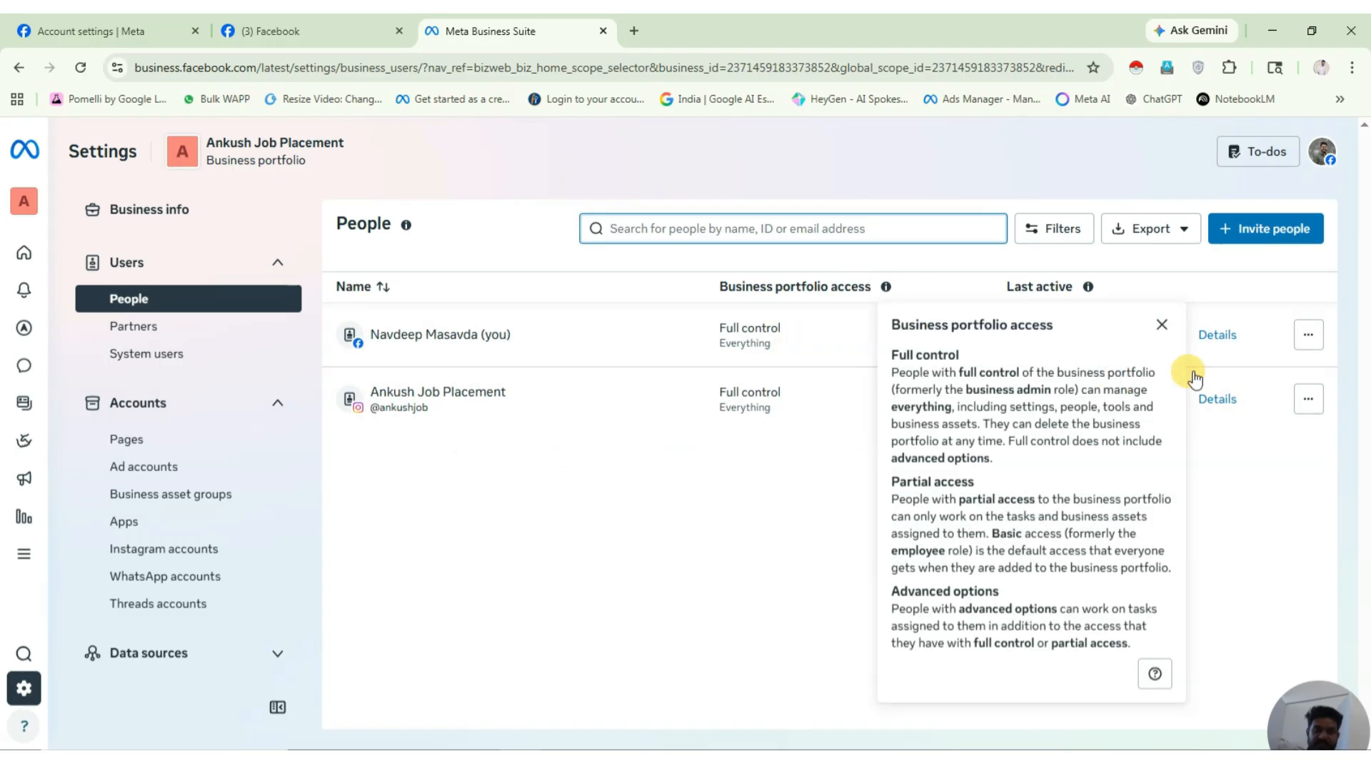
left_click(1161, 328)
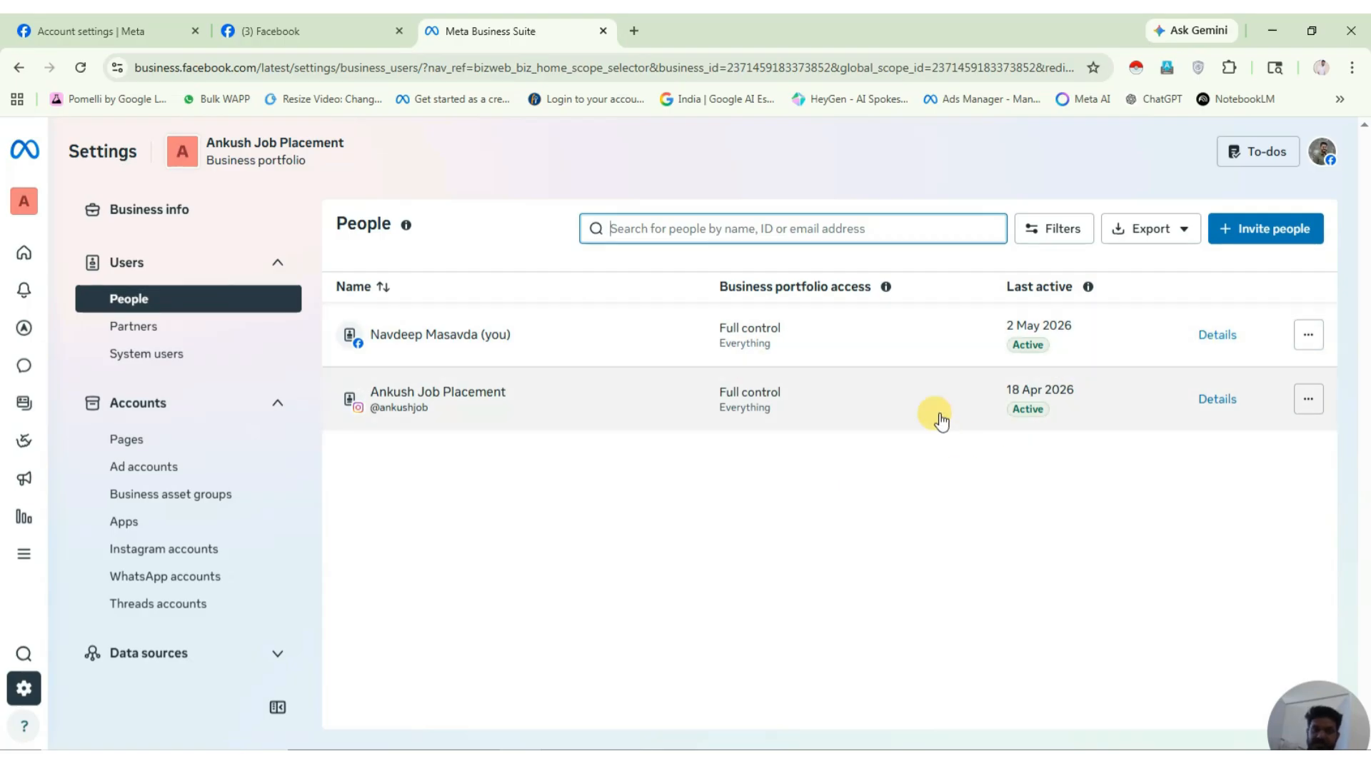
left_click(1270, 228)
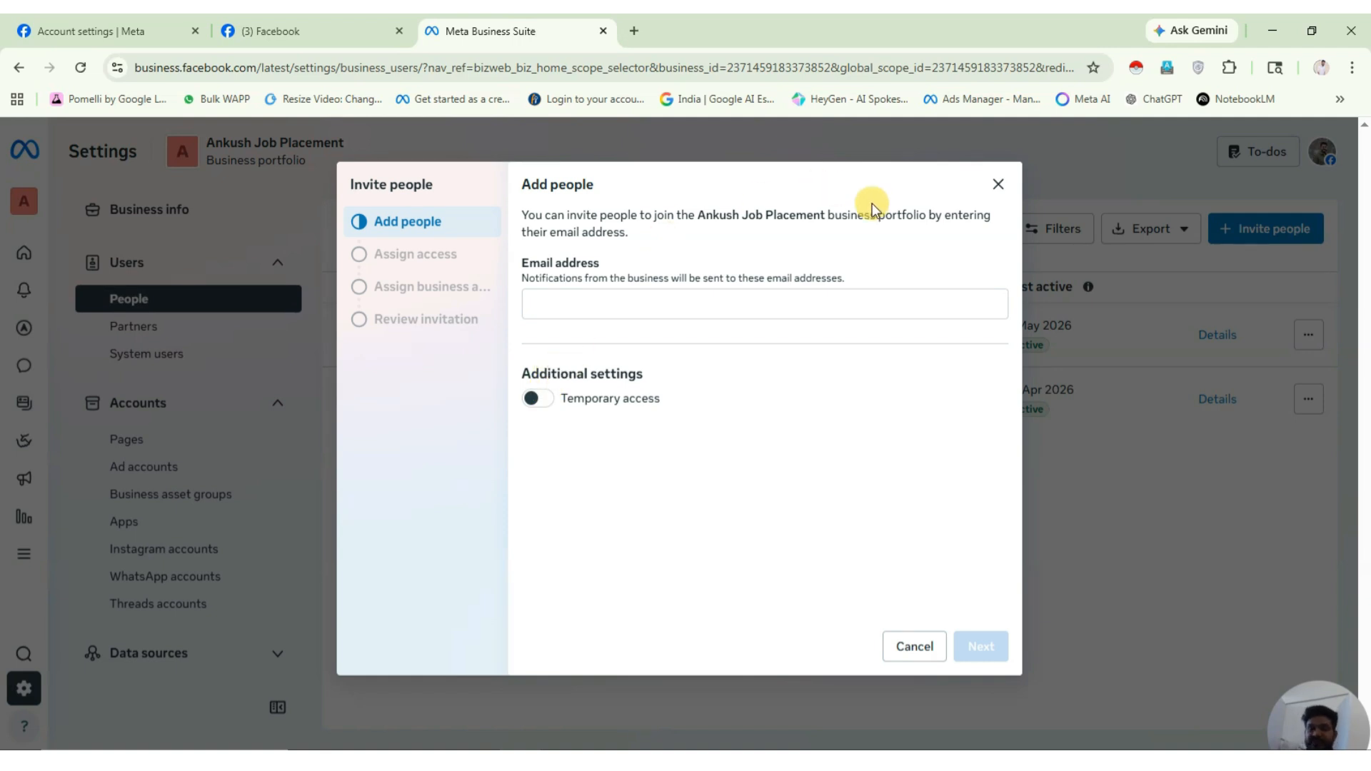
left_click(610, 307)
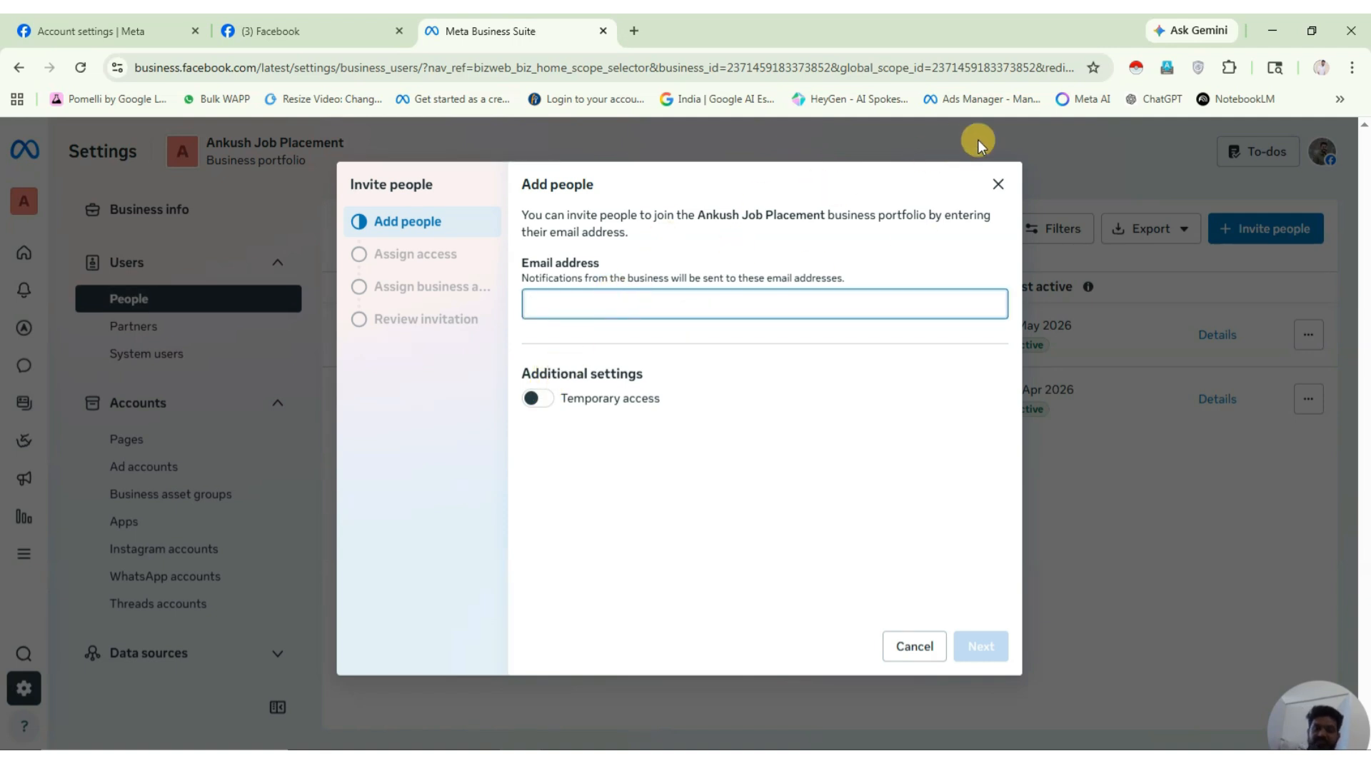
left_click(998, 184)
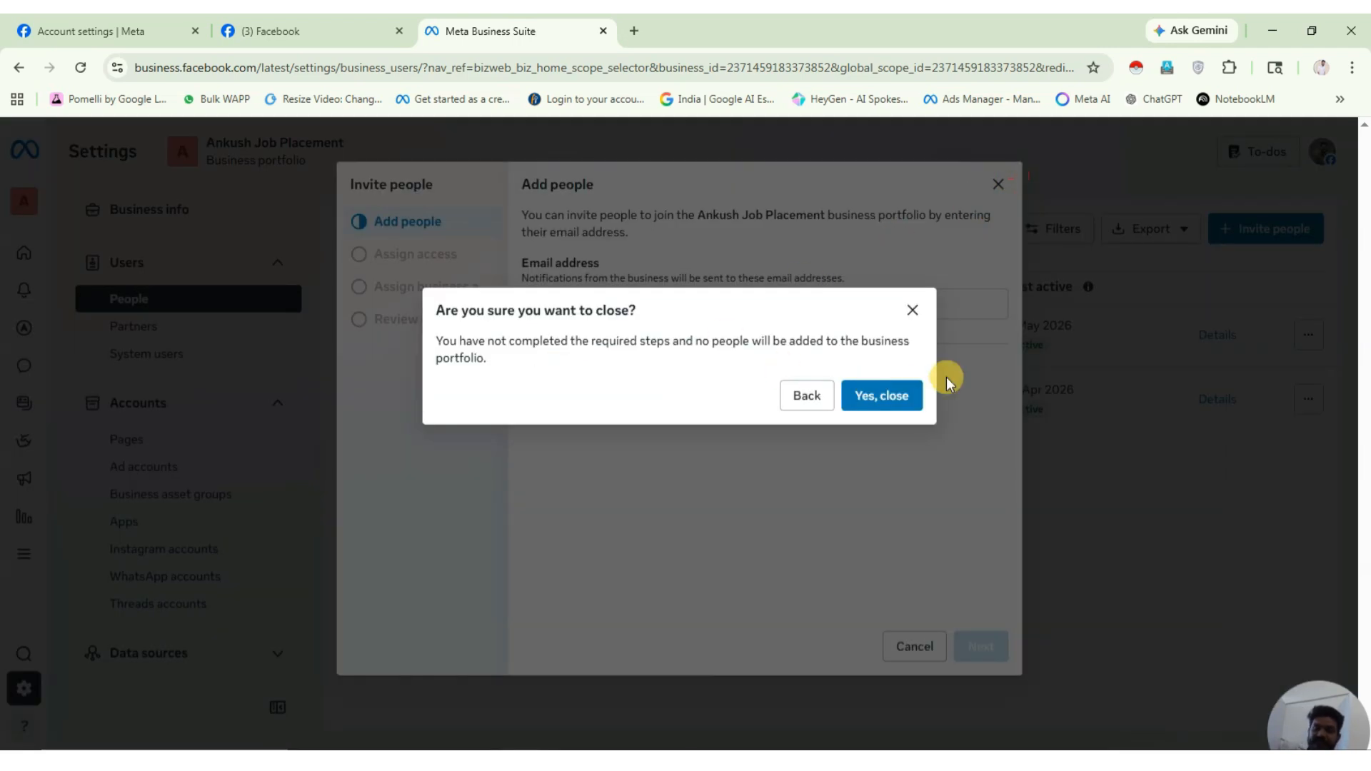
left_click(912, 309)
left_click(914, 660)
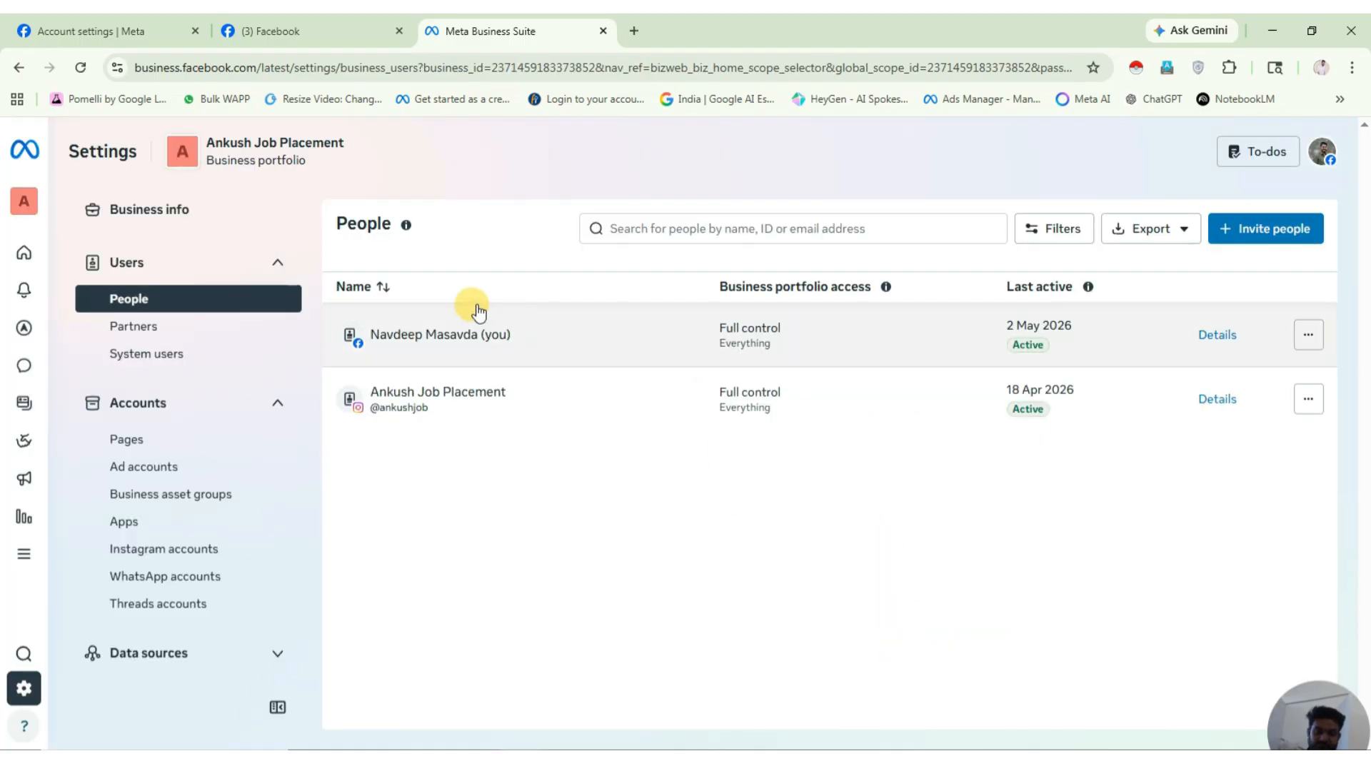
Open Ad accounts under Accounts in the settings sidebar.
left_click(886, 286)
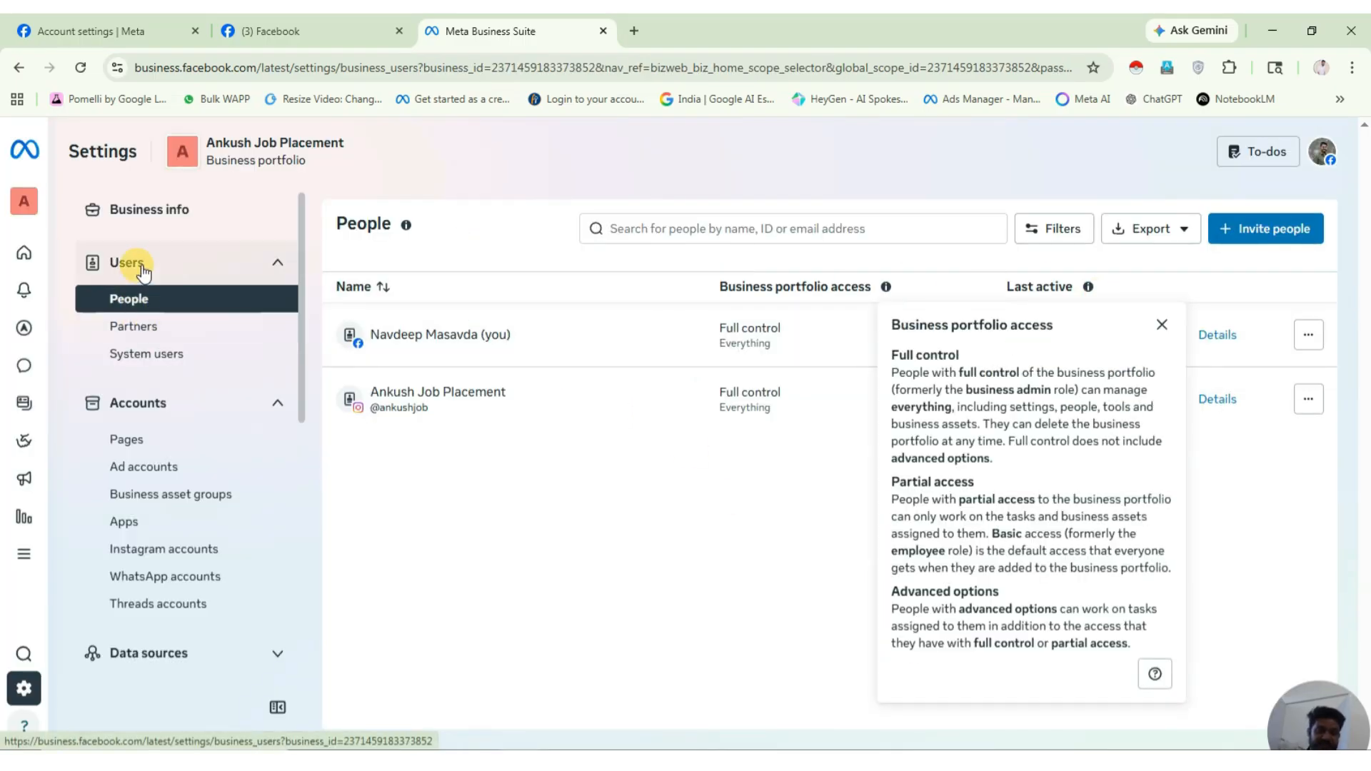
scroll(140, 400, "down", 1)
left_click(152, 379)
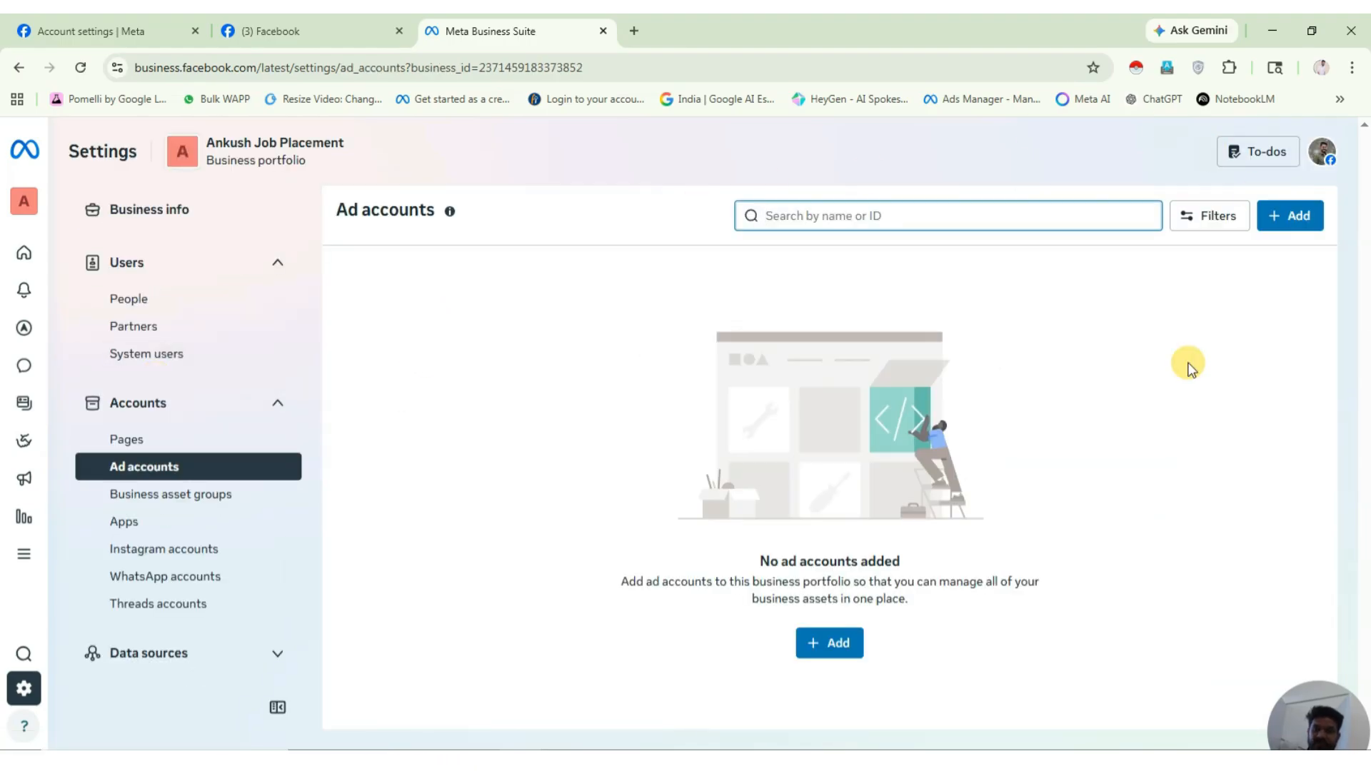
Create a new ad account named Ankush Job Placement with Indian Rupee (INR) currency.
left_click(837, 645)
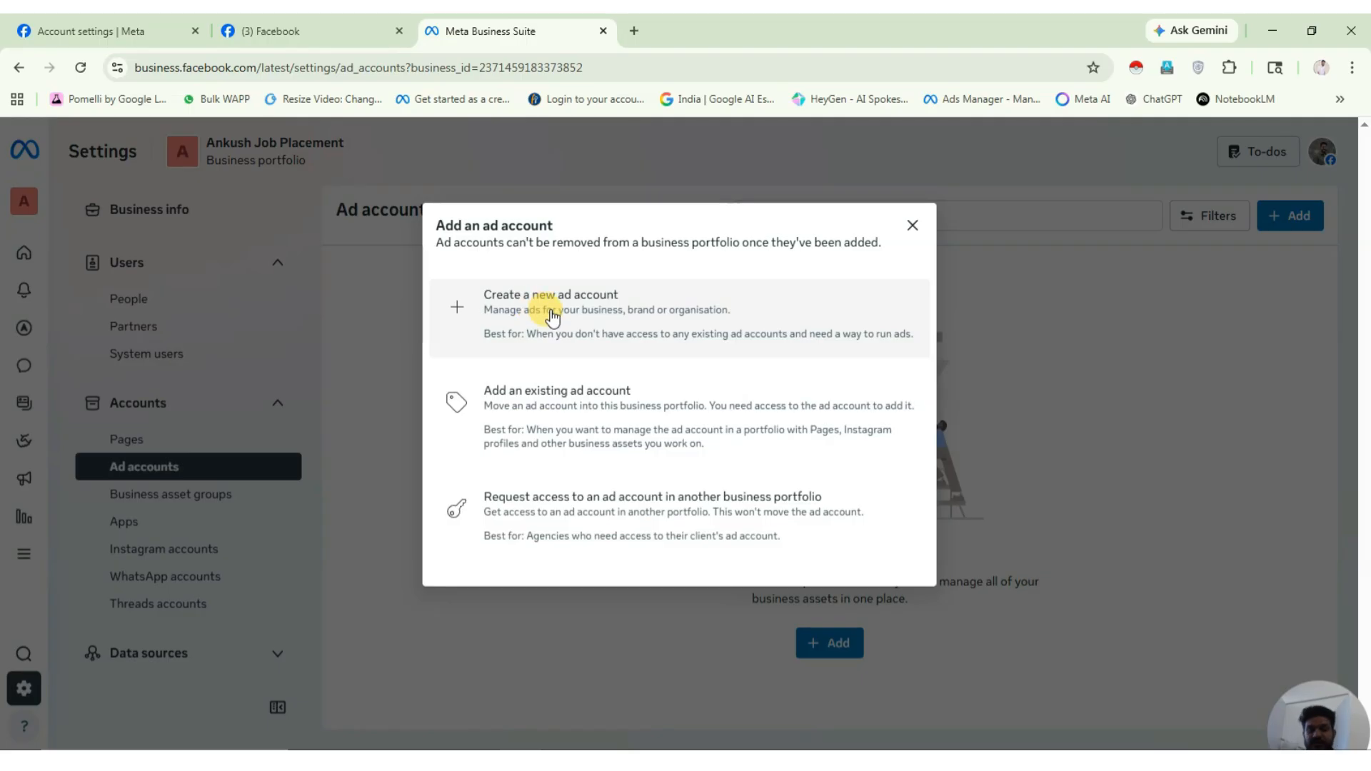
left_click(551, 315)
left_click(637, 284)
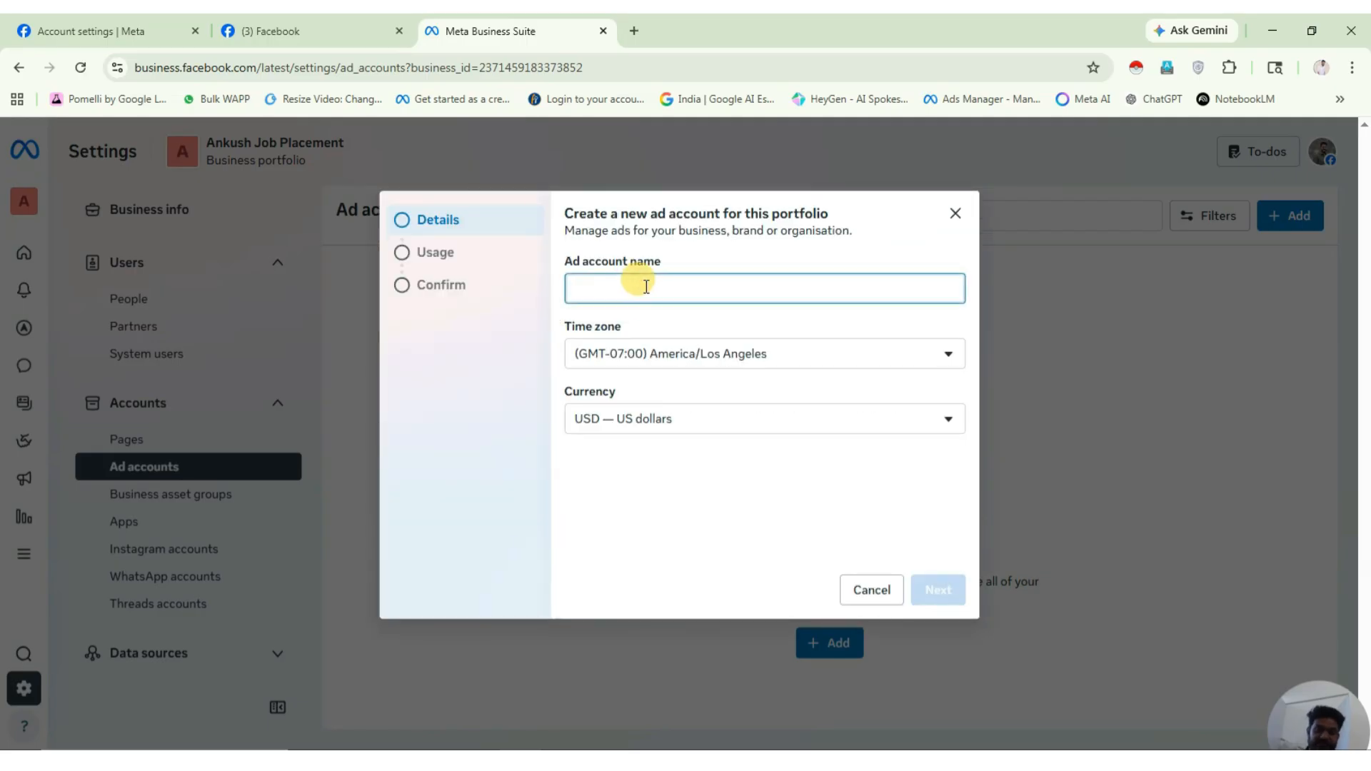
type("Ankush Job Placement")
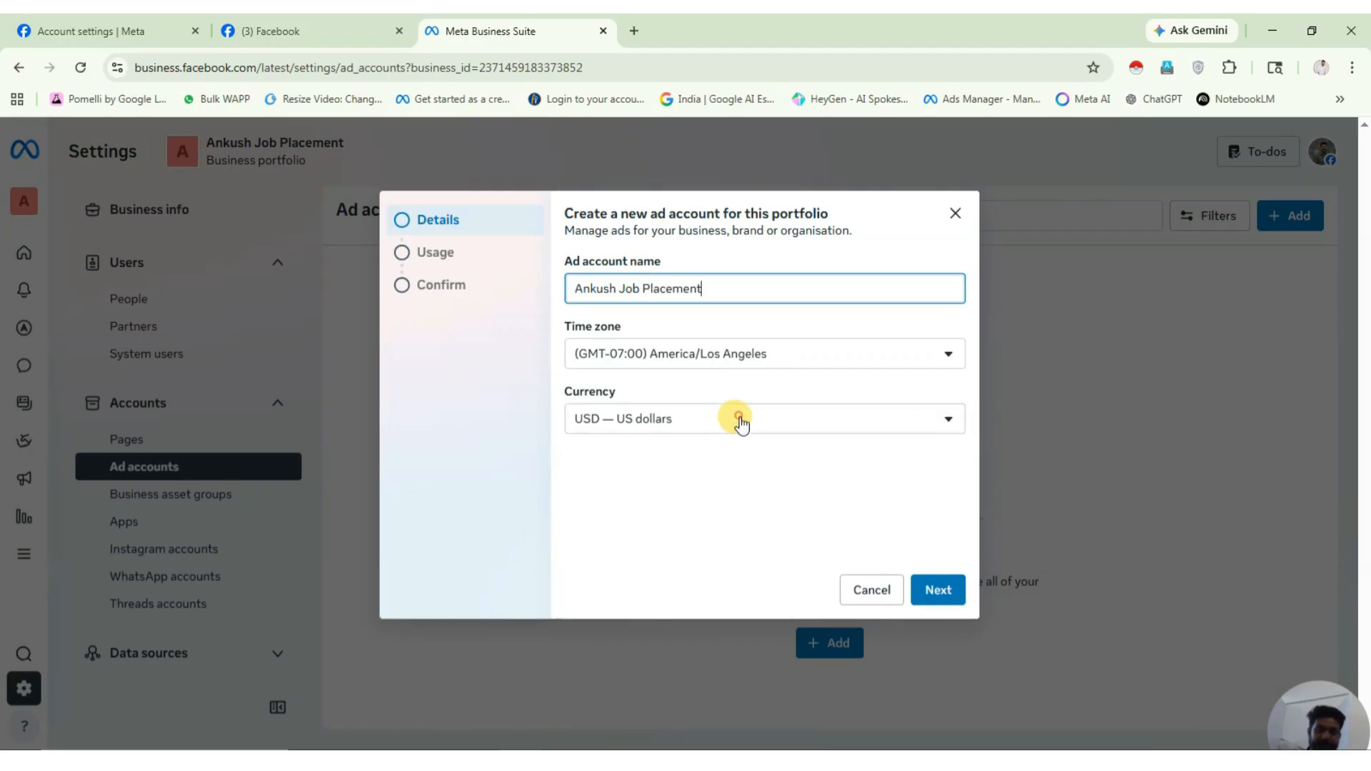
left_click(734, 420)
type("in")
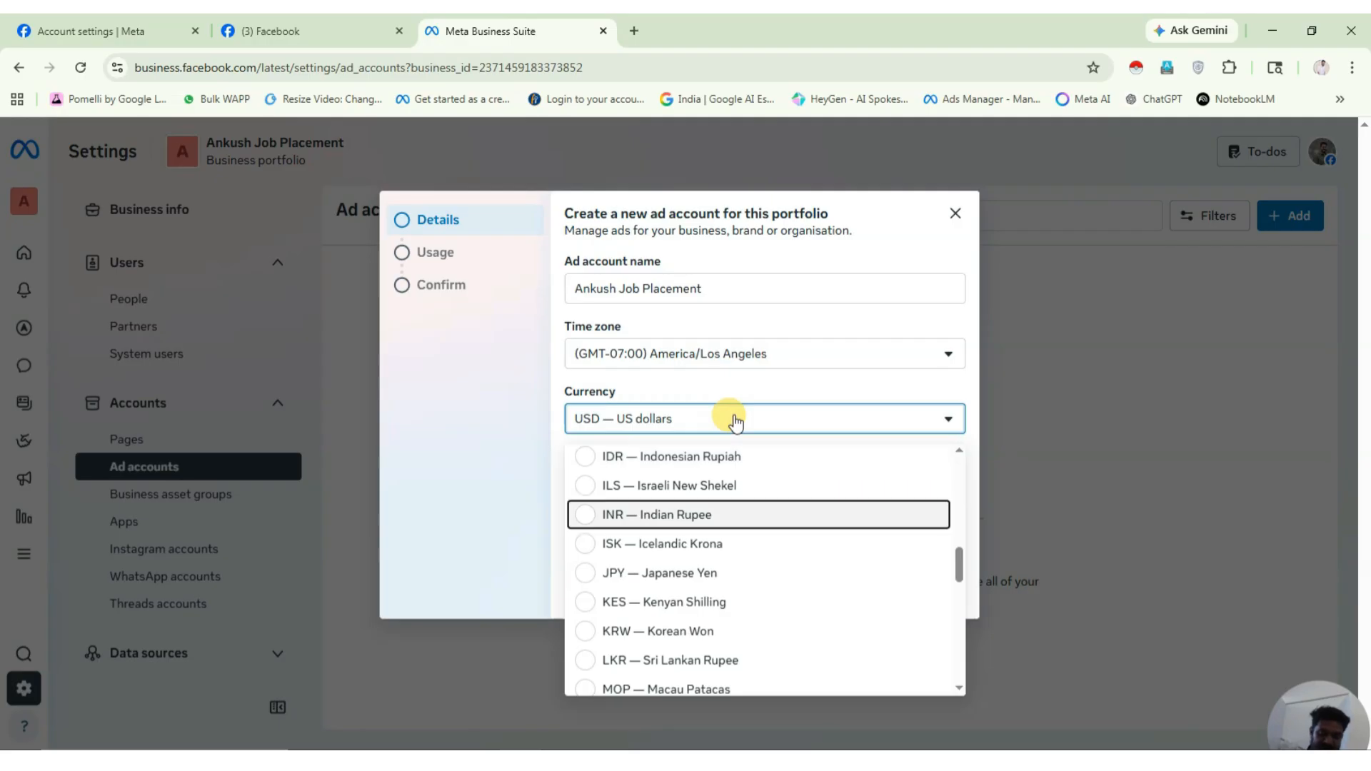
left_click(827, 511)
Set the ad account time zone to (GMT+05:30) Asia/Kolkata.
left_click(792, 349)
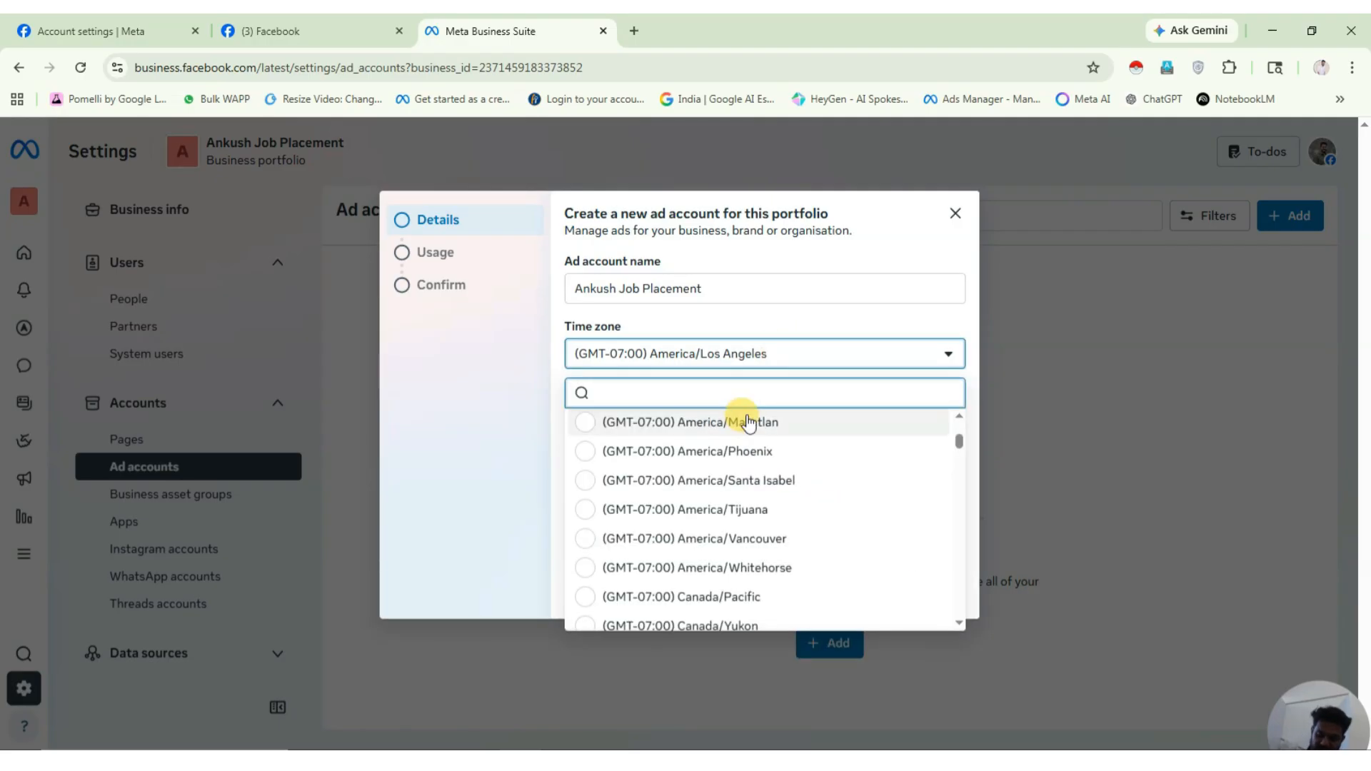
type("530")
left_click(789, 350)
left_click(776, 357)
scroll(704, 526, "down", 10)
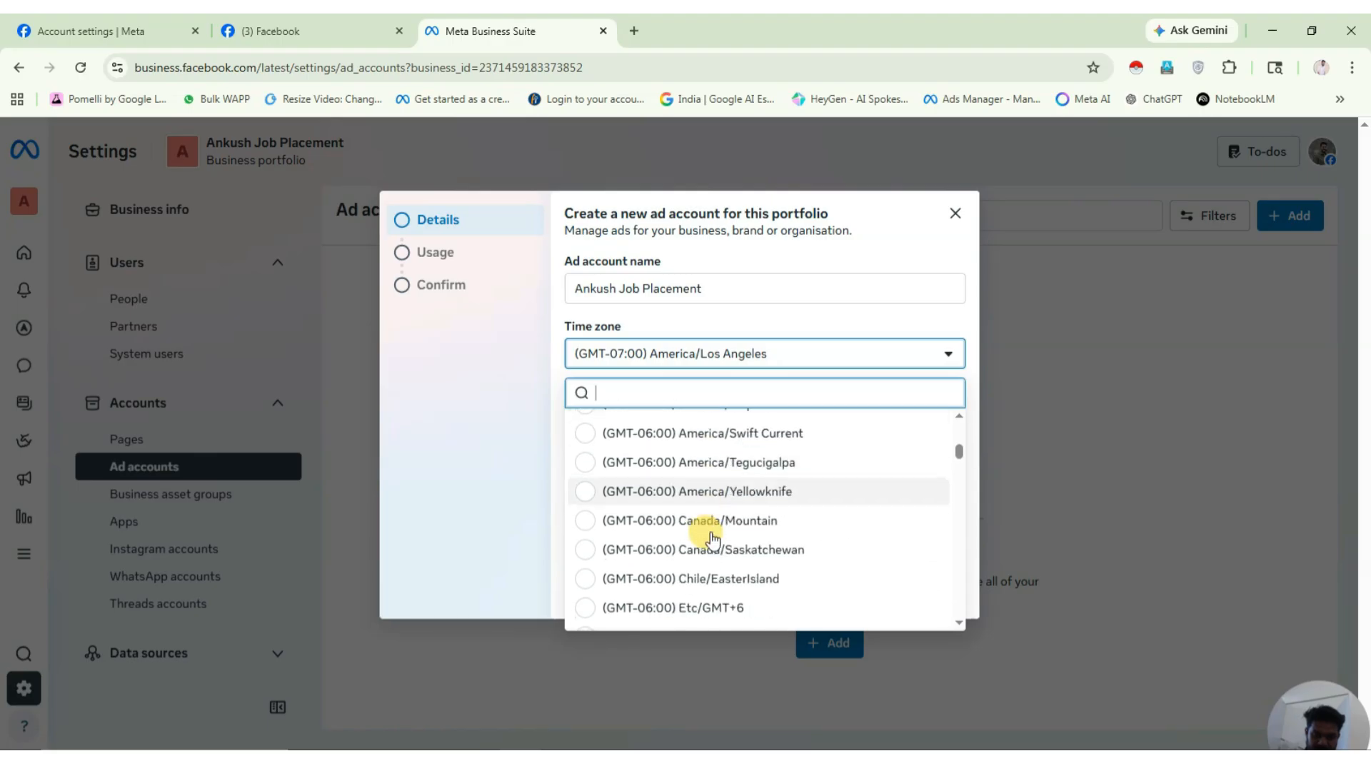
scroll(713, 541, "down", 15)
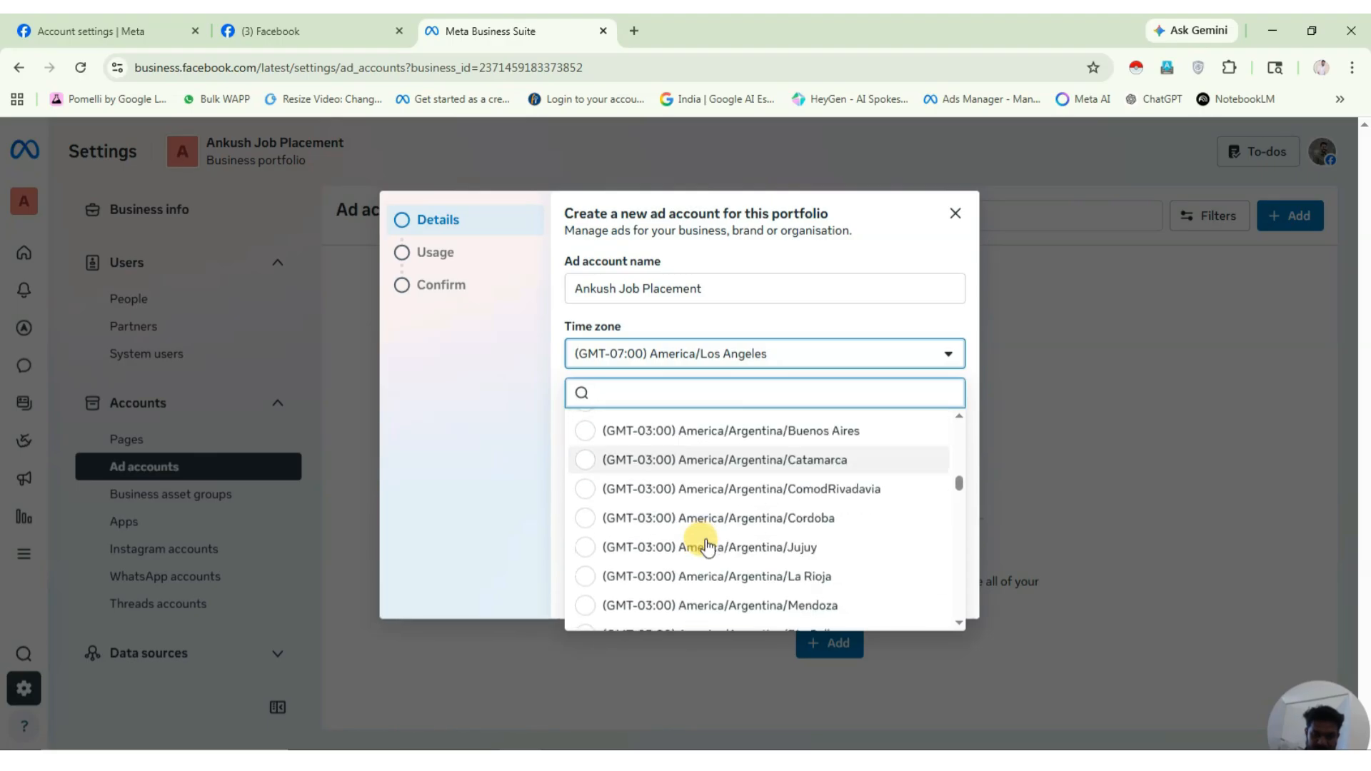
scroll(707, 547, "down", 20)
scroll(710, 560, "down", 20)
scroll(714, 554, "down", 5)
scroll(714, 555, "up", 3)
scroll(714, 553, "up", 3)
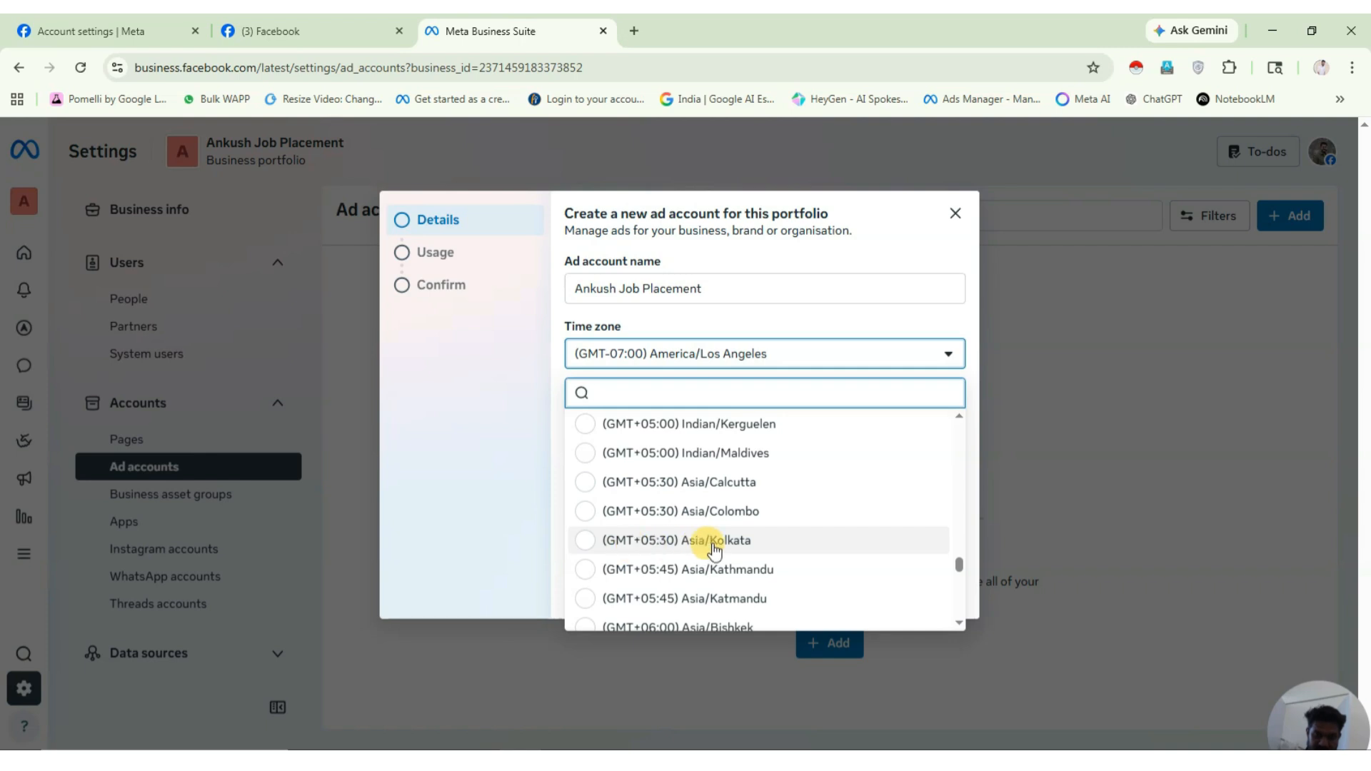
left_click(712, 542)
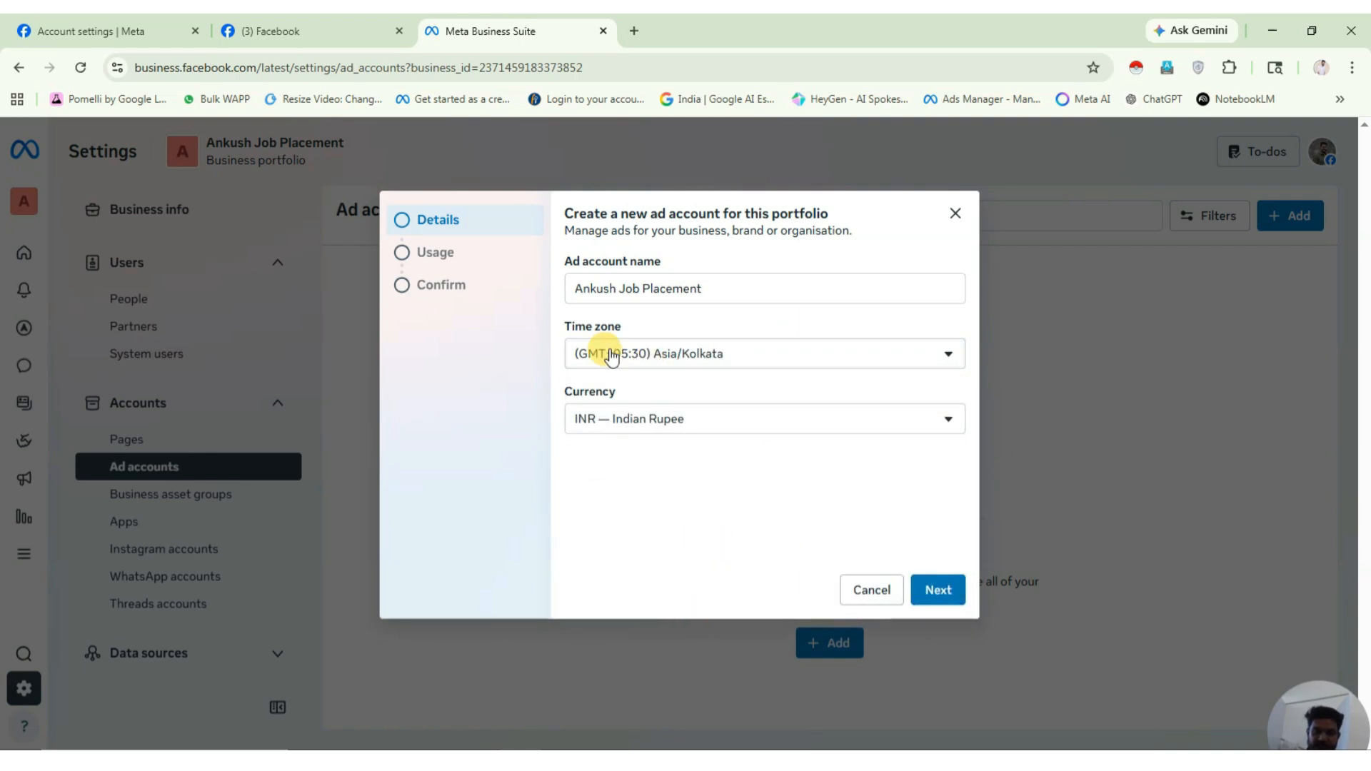
Accept the Meta Commercial Terms and create the ad account.
left_click(937, 590)
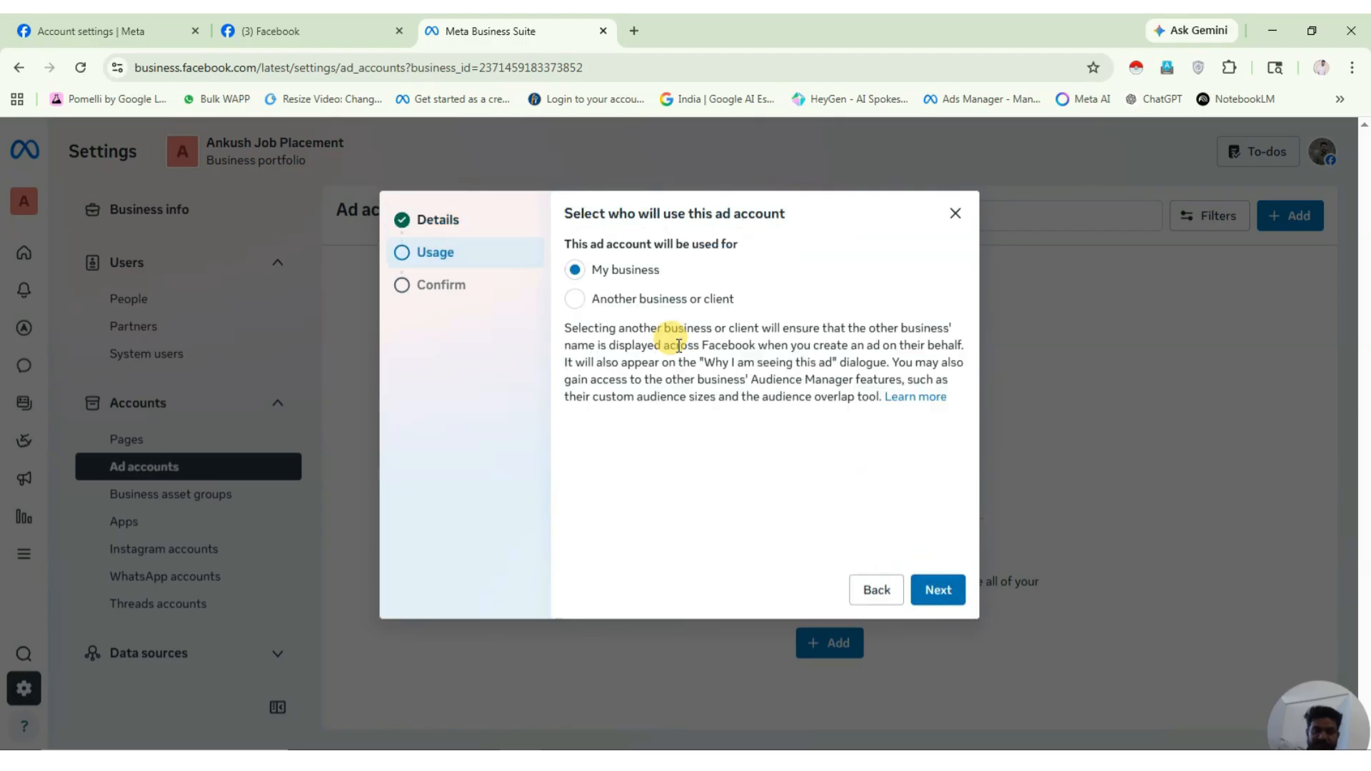
left_click(933, 594)
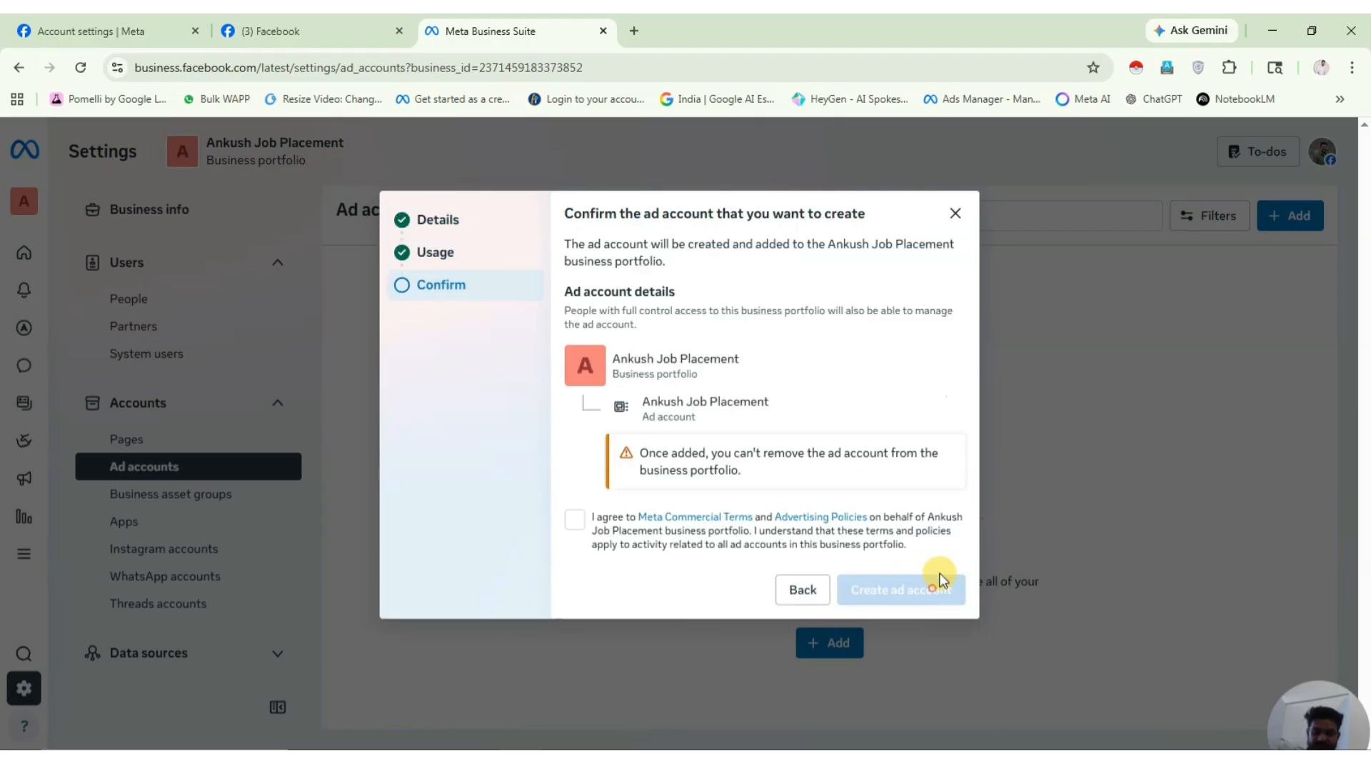
left_click(576, 524)
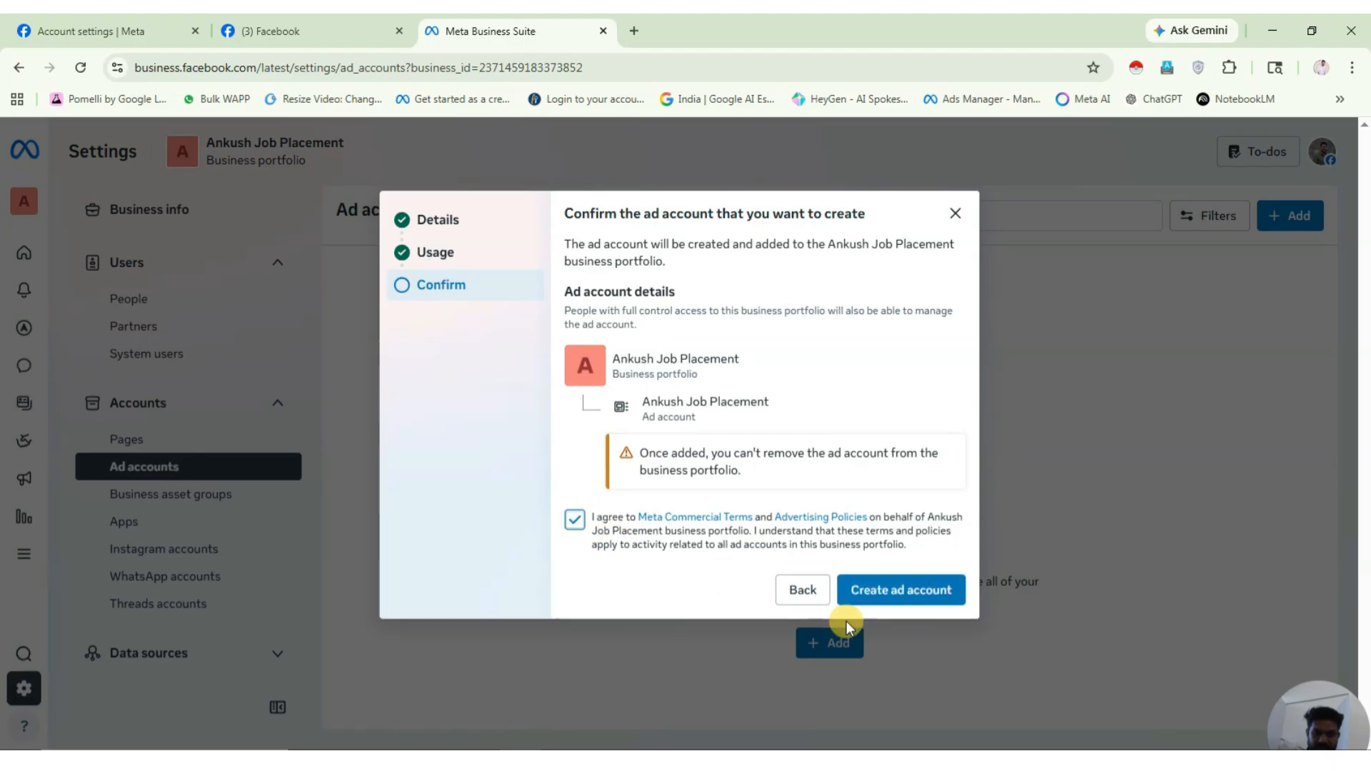
left_click(893, 590)
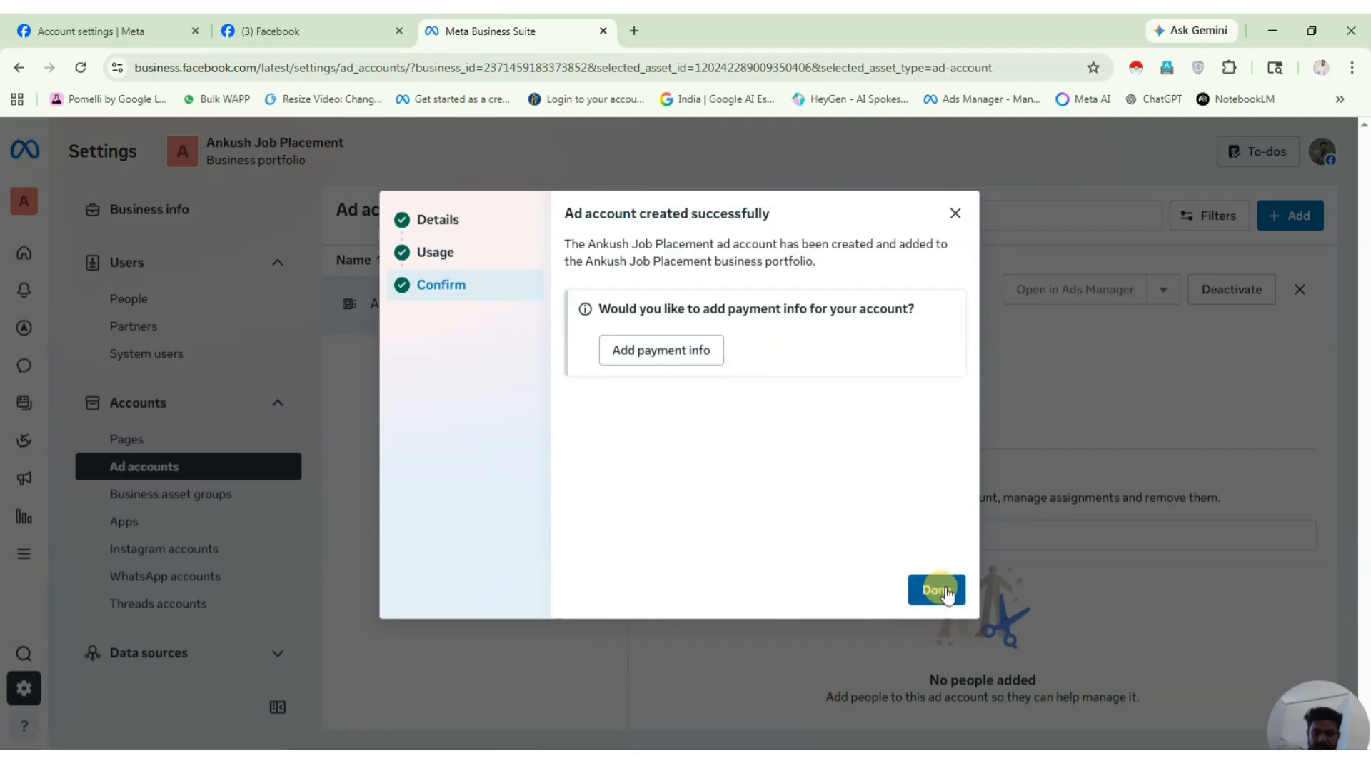
Assign yourself to the Ankush Job Placement ad account with full Manage ad accounts control.
left_click(936, 590)
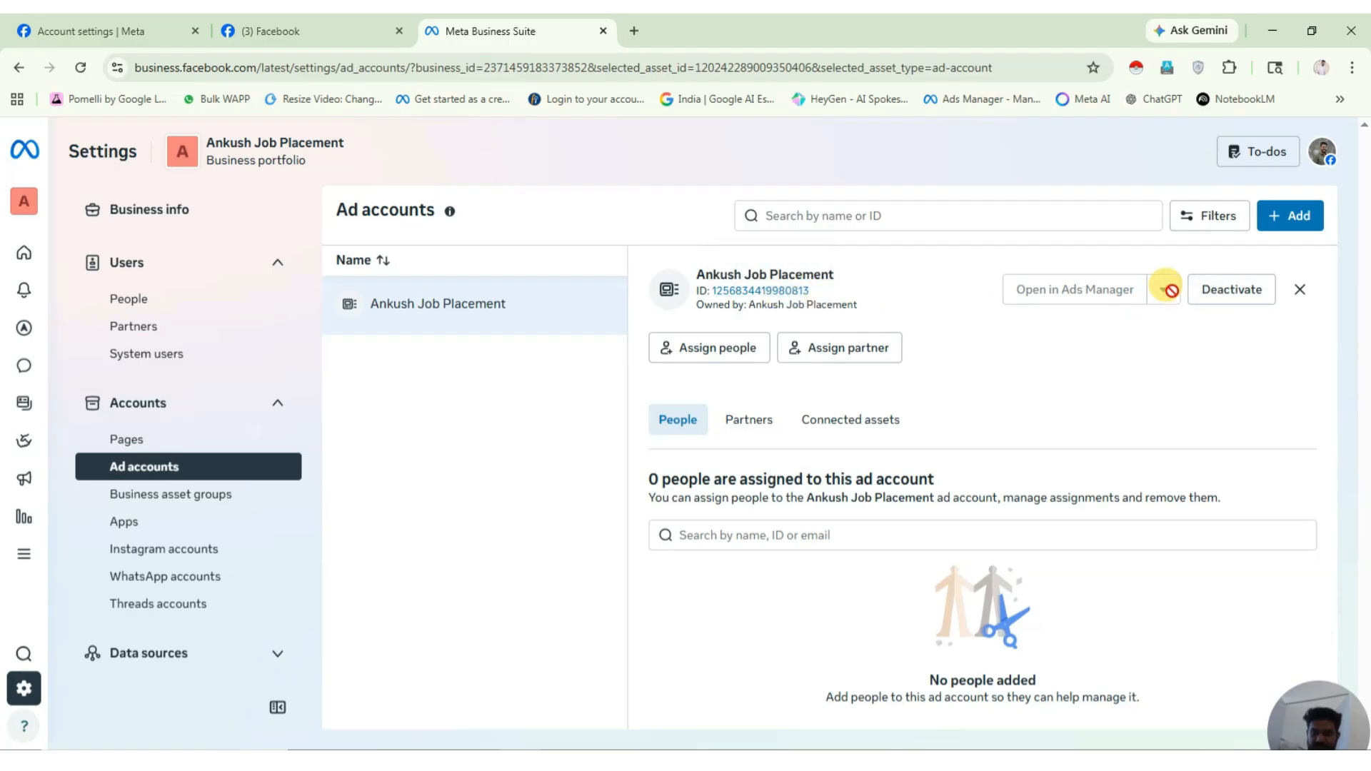
double_click(458, 319)
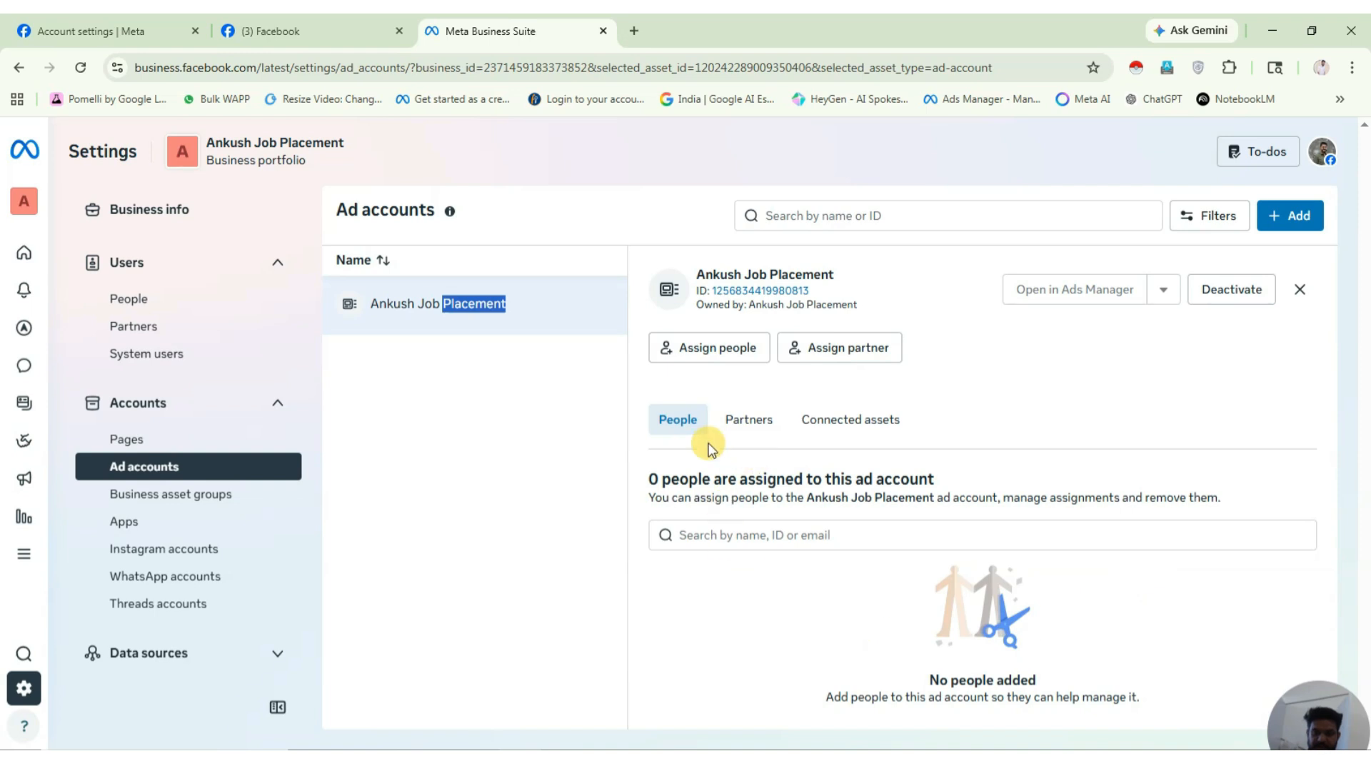
left_click(736, 347)
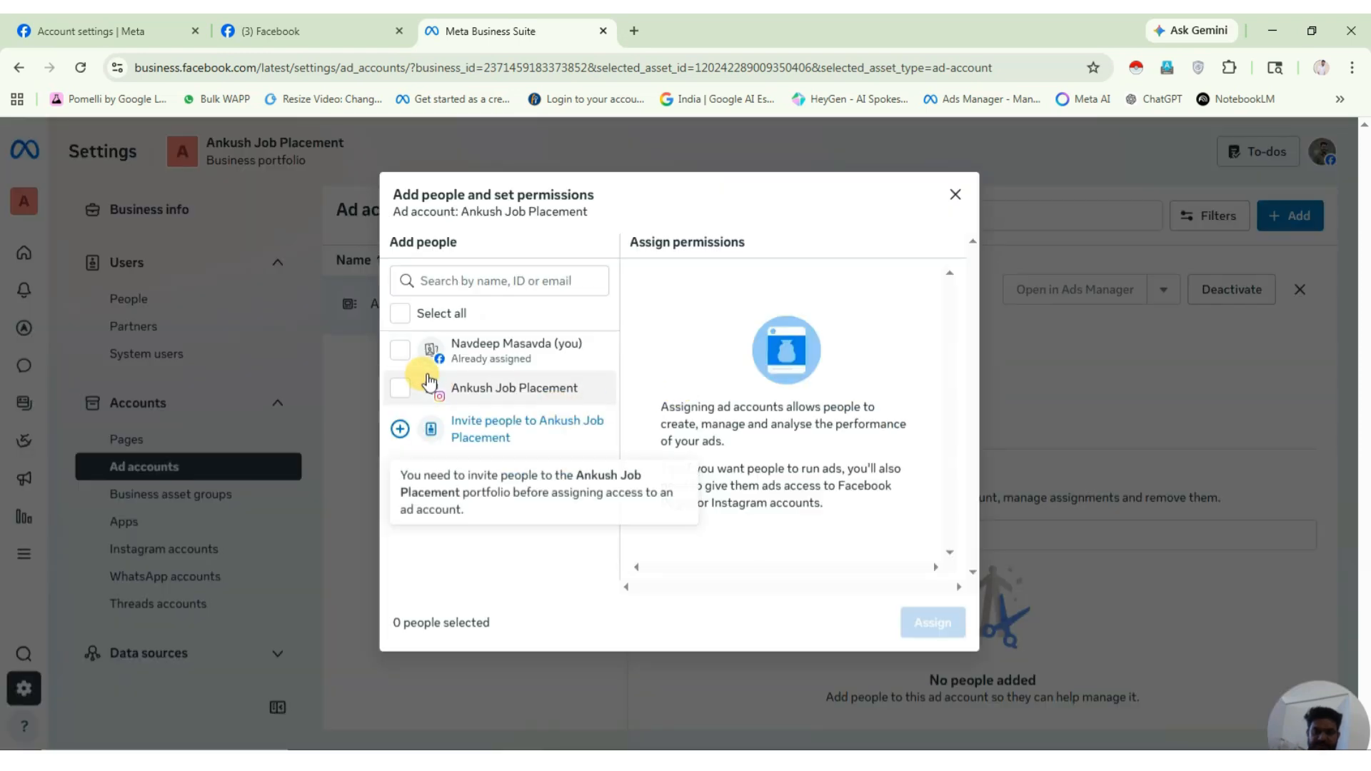
left_click(400, 351)
left_click(401, 389)
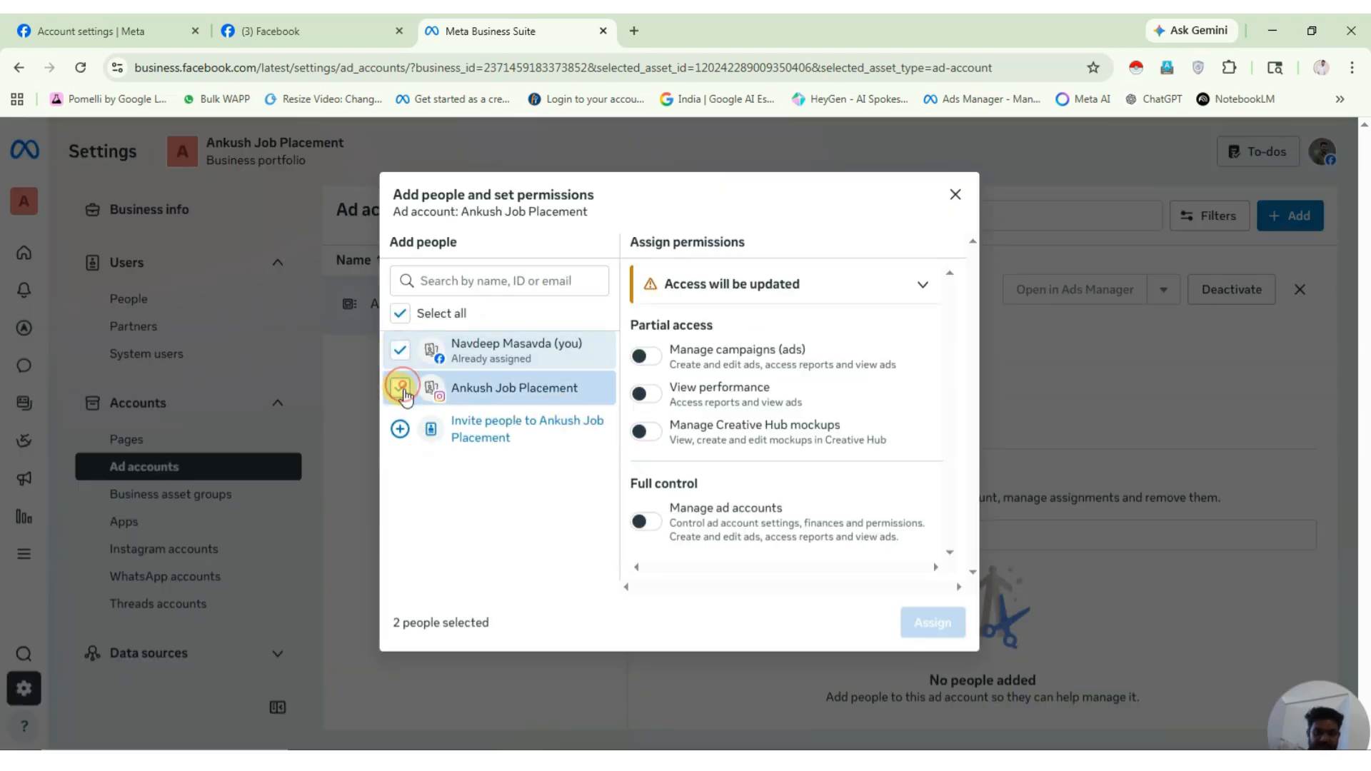
left_click(401, 388)
left_click(671, 525)
left_click(935, 622)
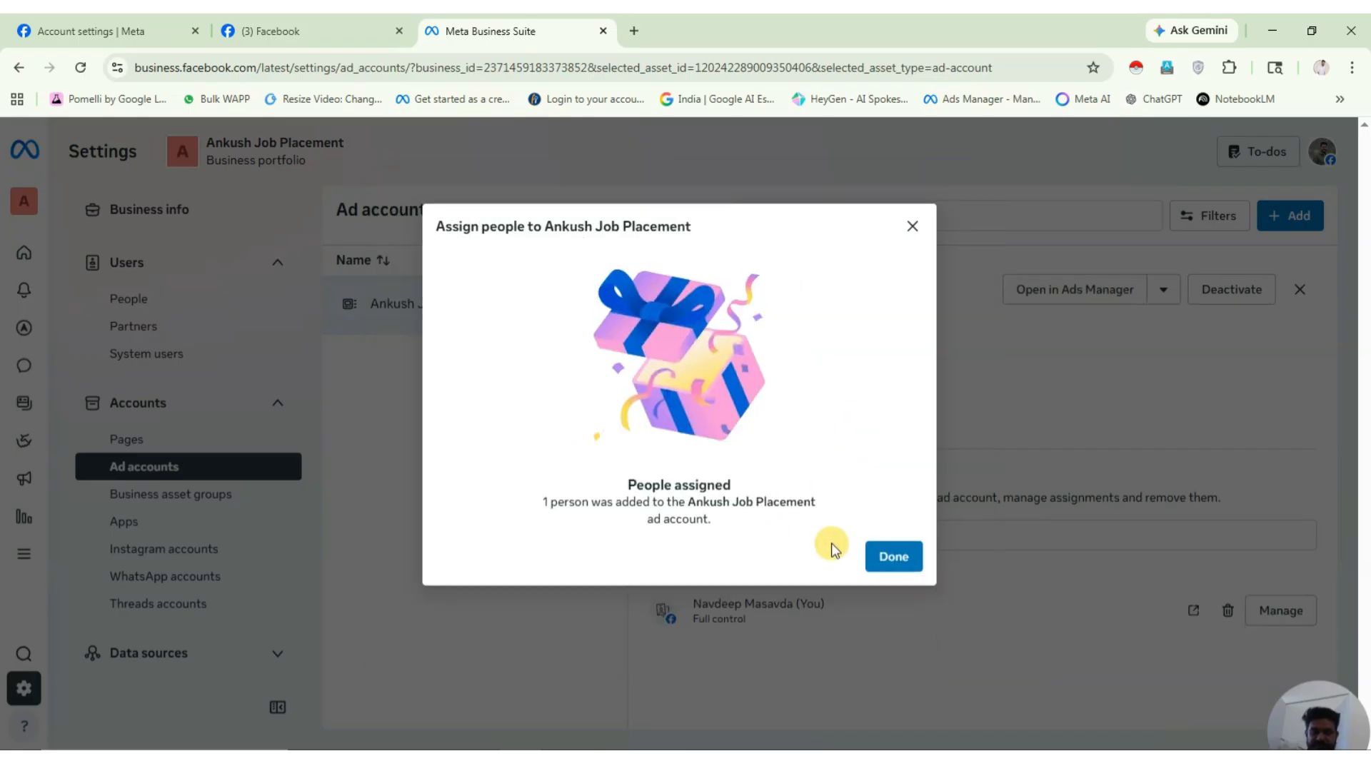
left_click(889, 556)
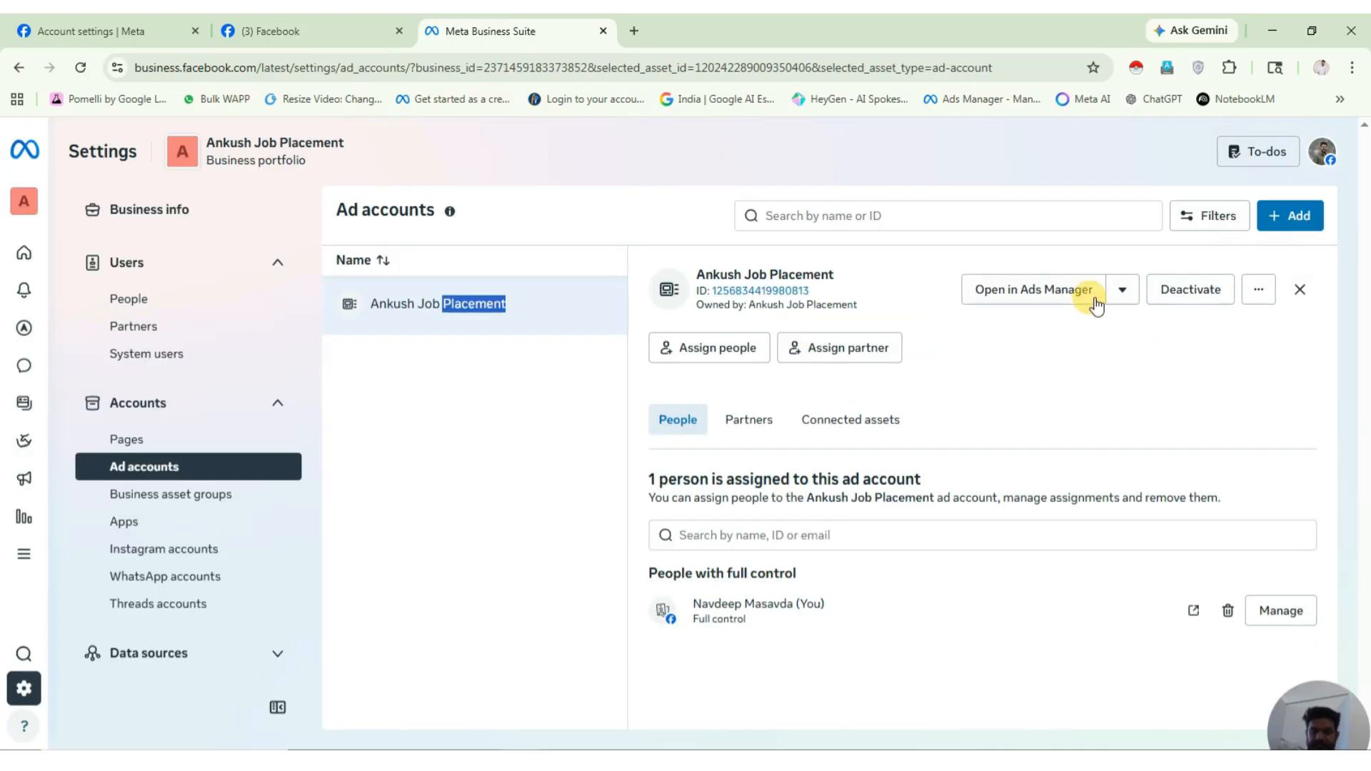
left_click(1121, 290)
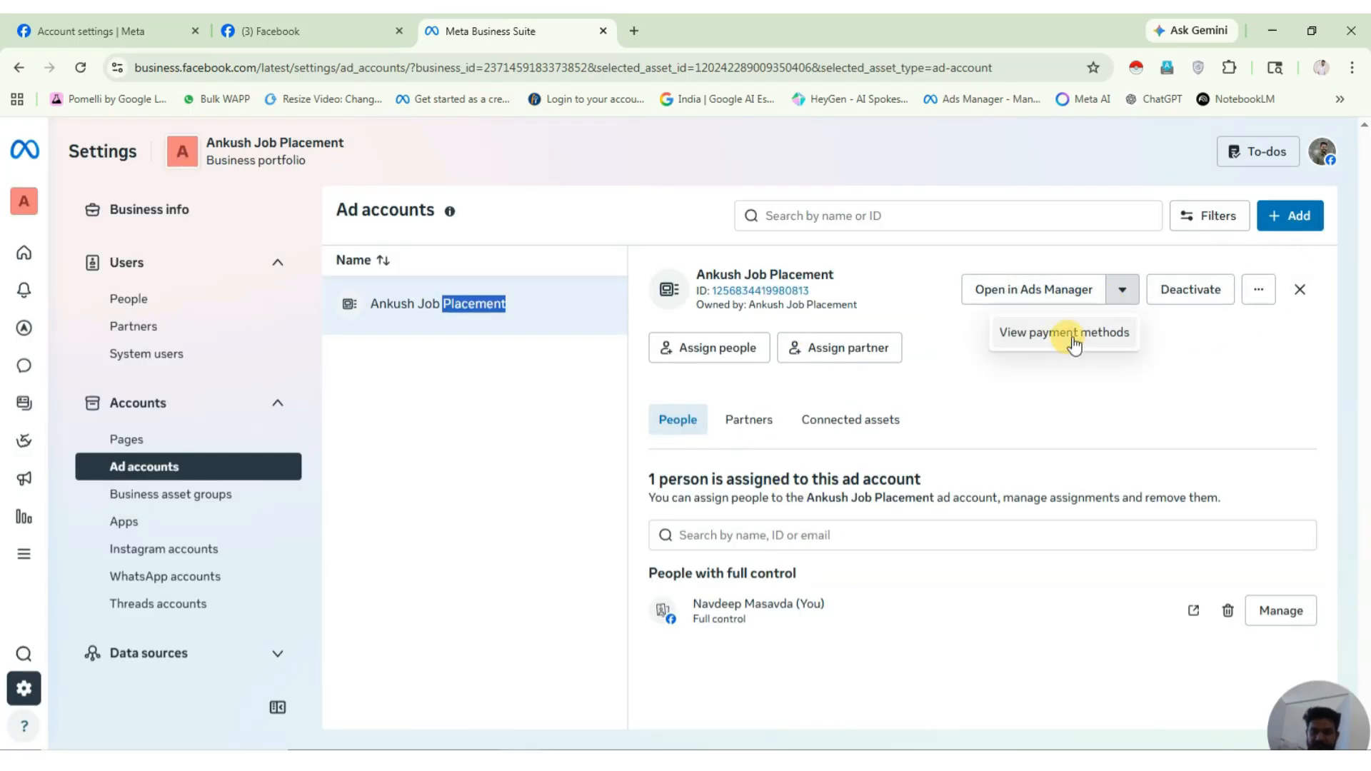
Start payment setup confirming India, Indian Rupee and Kolkata time zone, and choose UPI.
left_click(1073, 332)
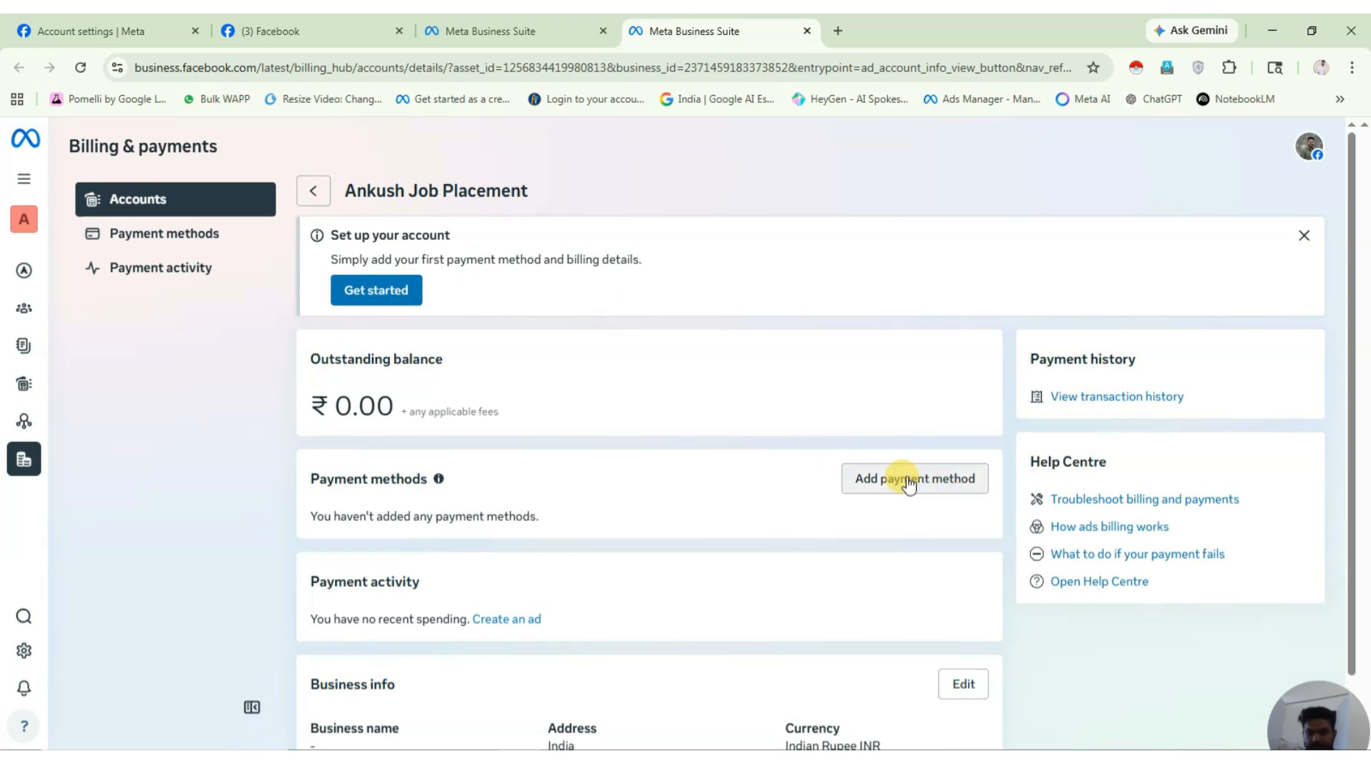
left_click(394, 293)
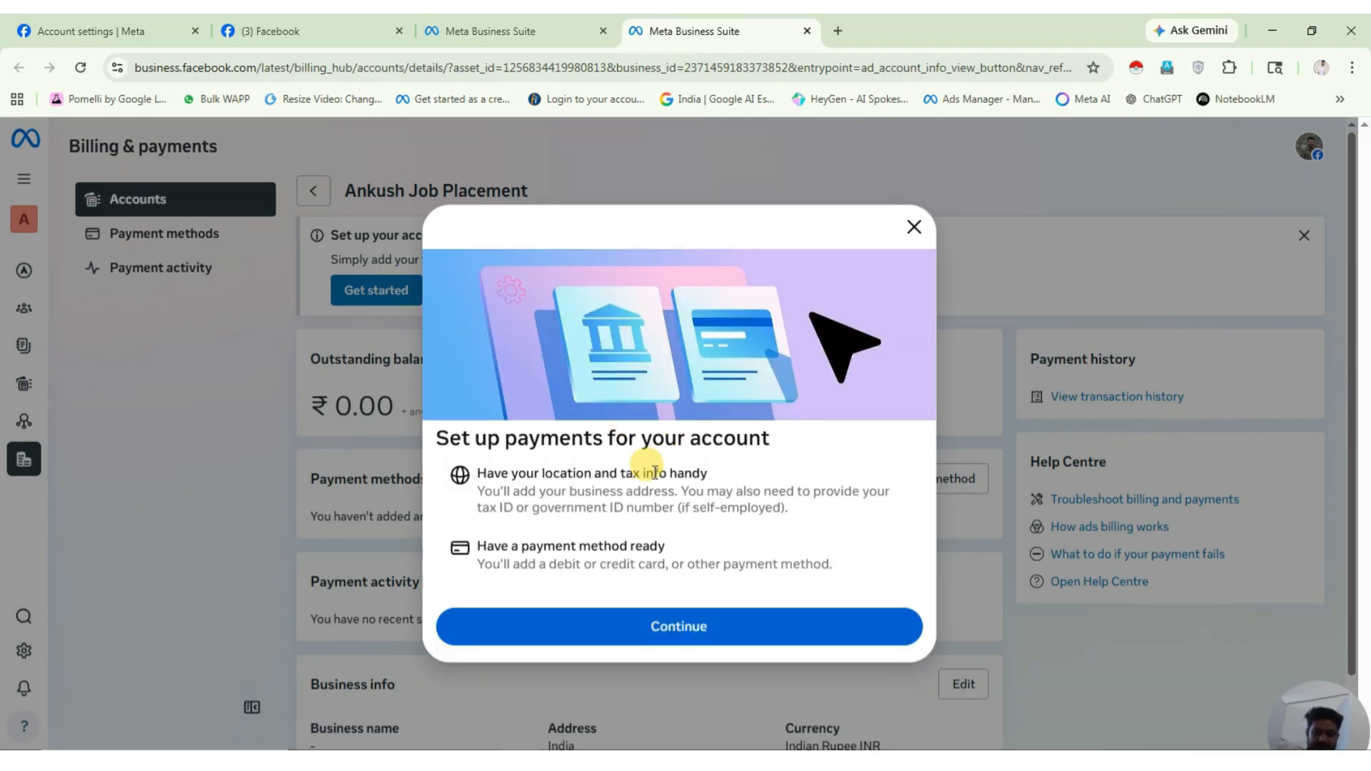
left_click(641, 622)
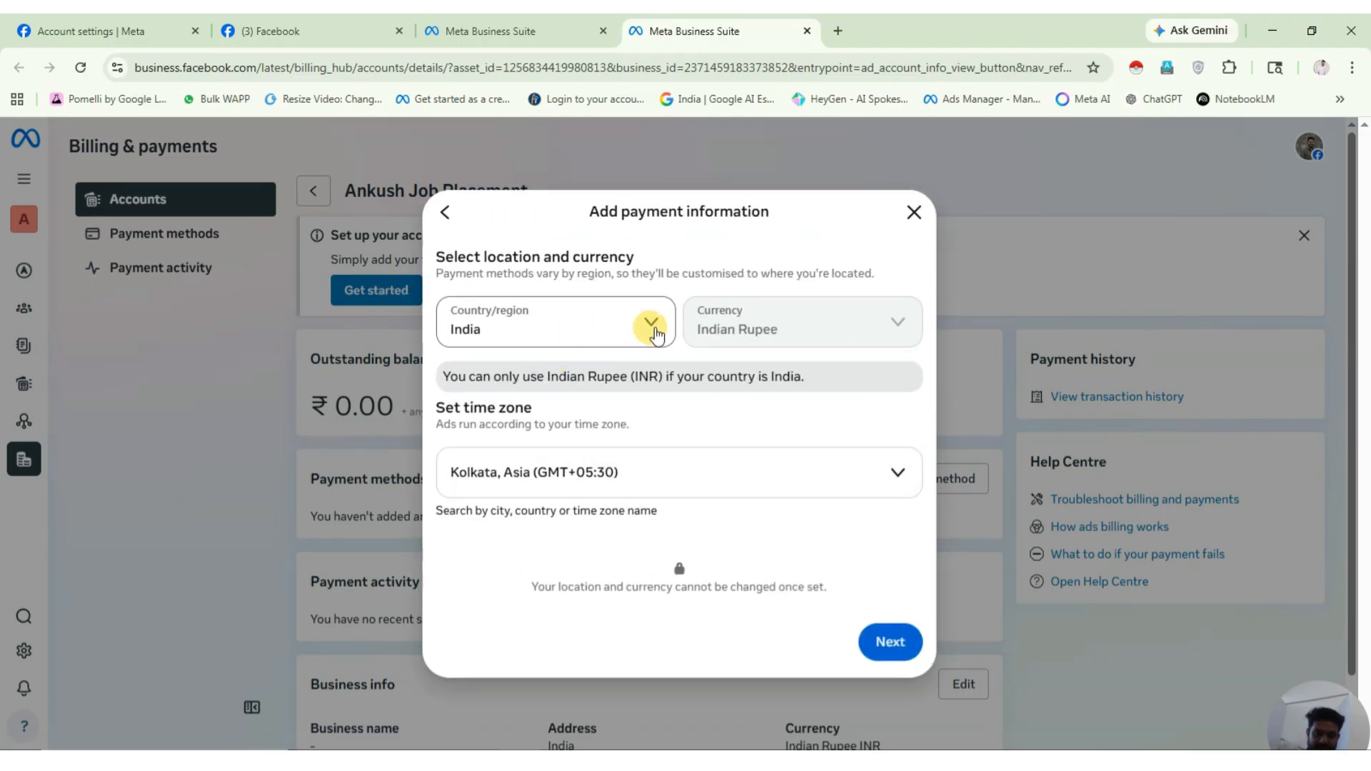
left_click(885, 645)
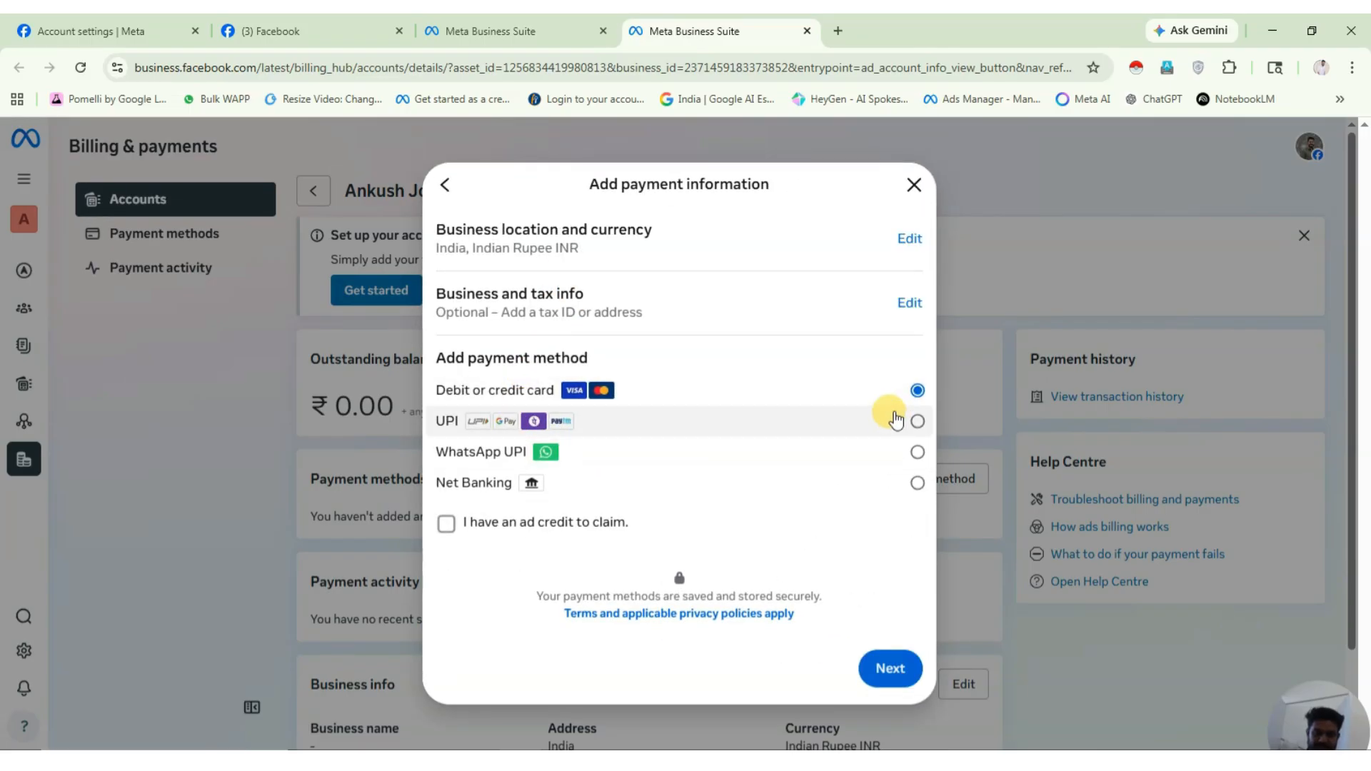
left_click(920, 425)
left_click(903, 250)
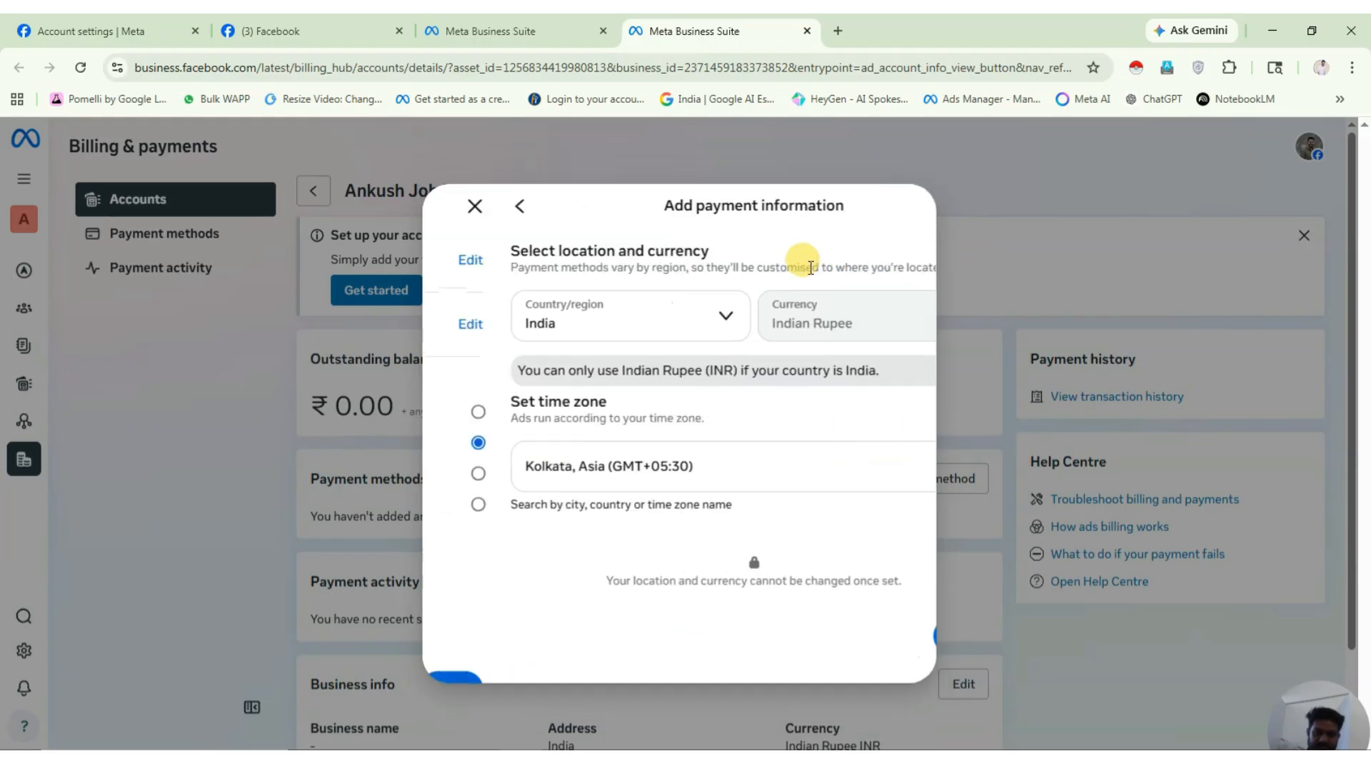
left_click(454, 226)
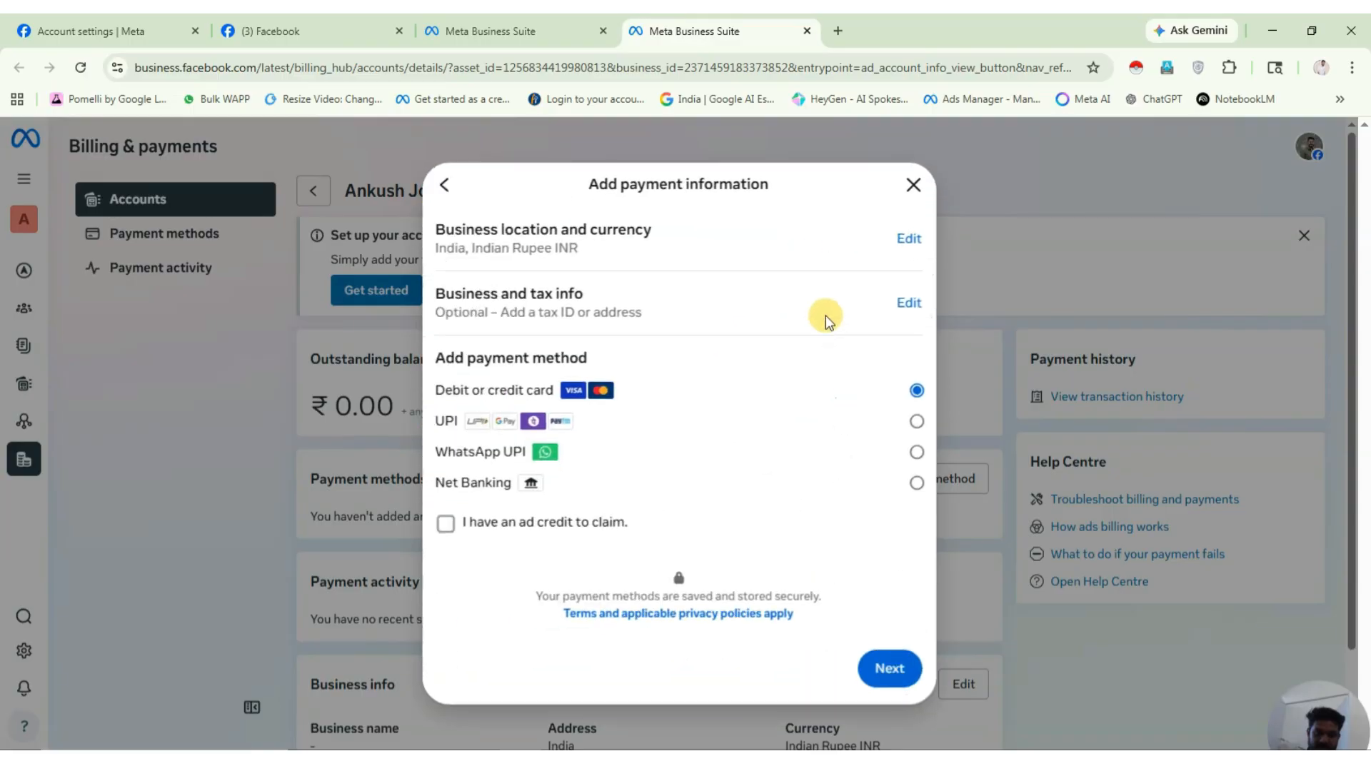
Set the business and tax info state to Gujarat, confirm accuracy and save.
left_click(902, 300)
left_click(576, 309)
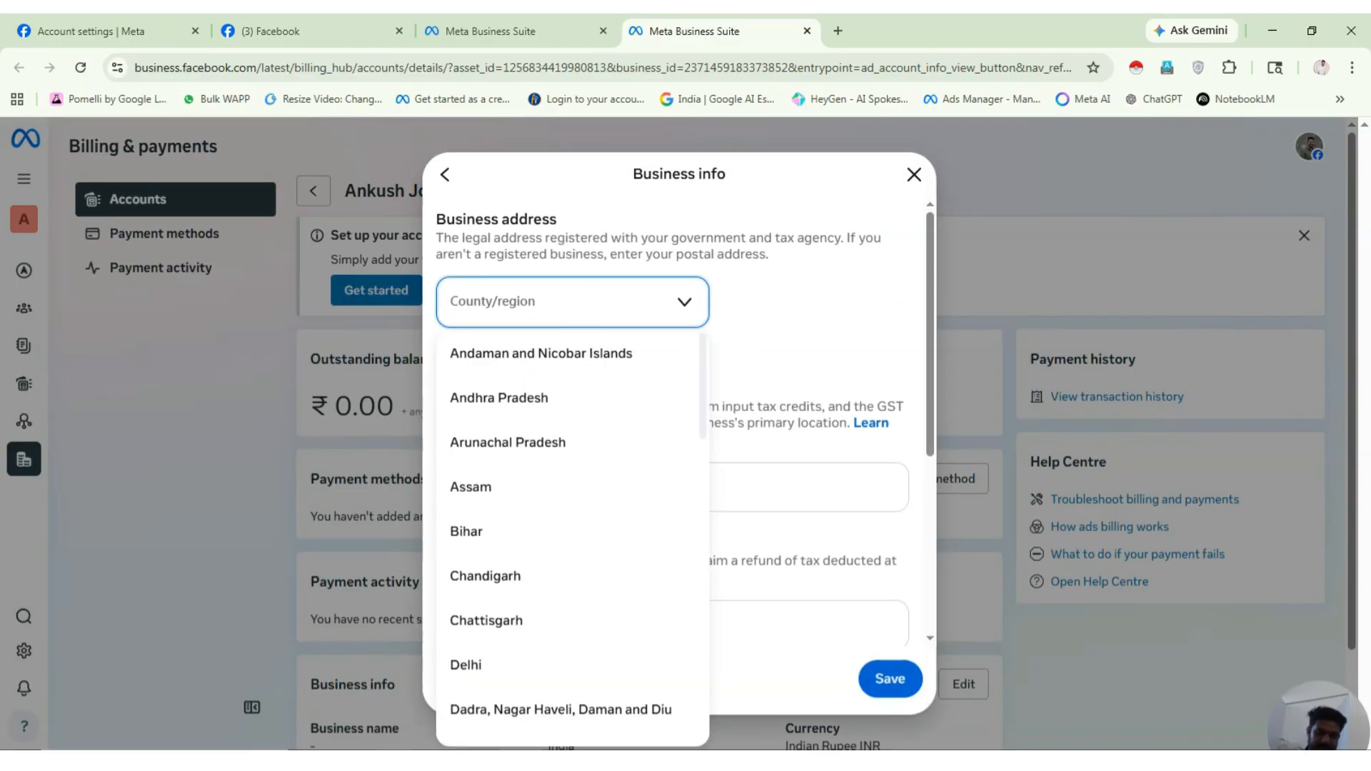
scroll(651, 521, "down", 2)
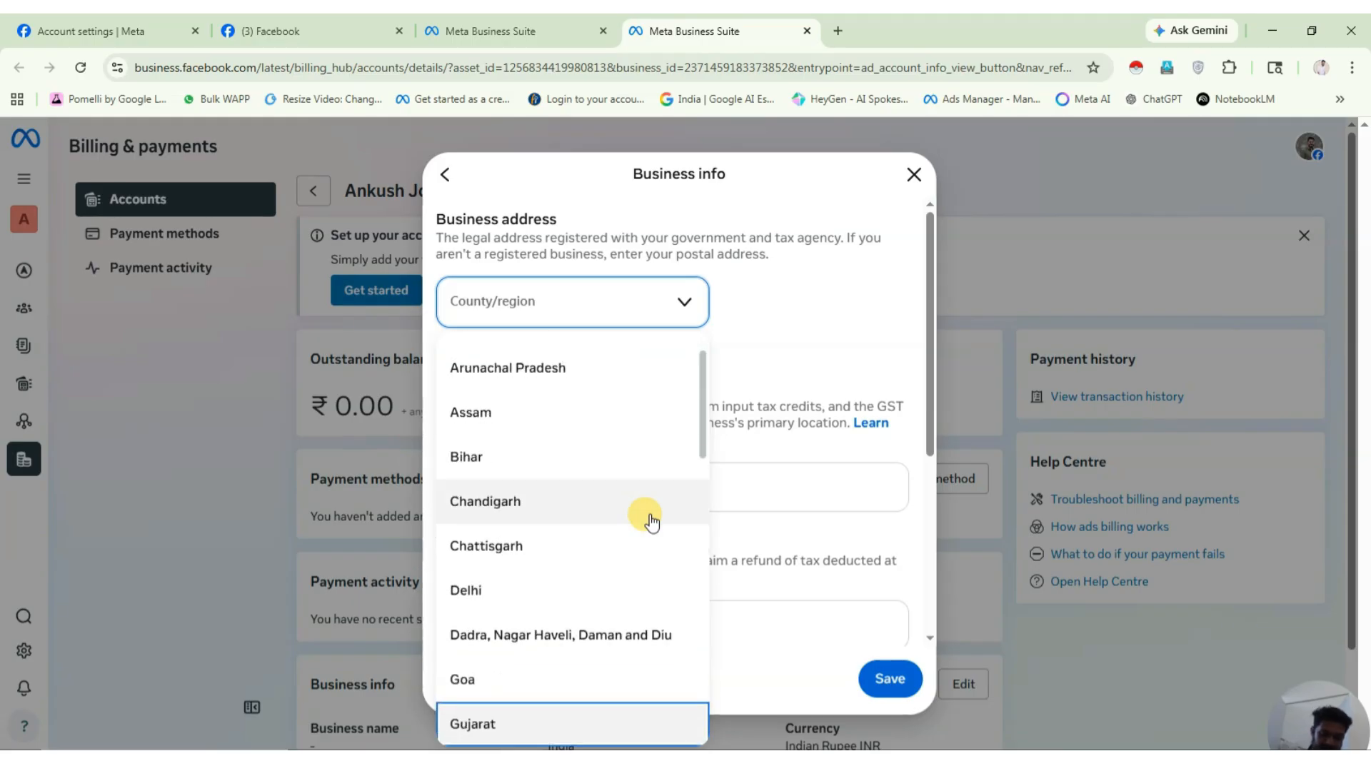
left_click(525, 723)
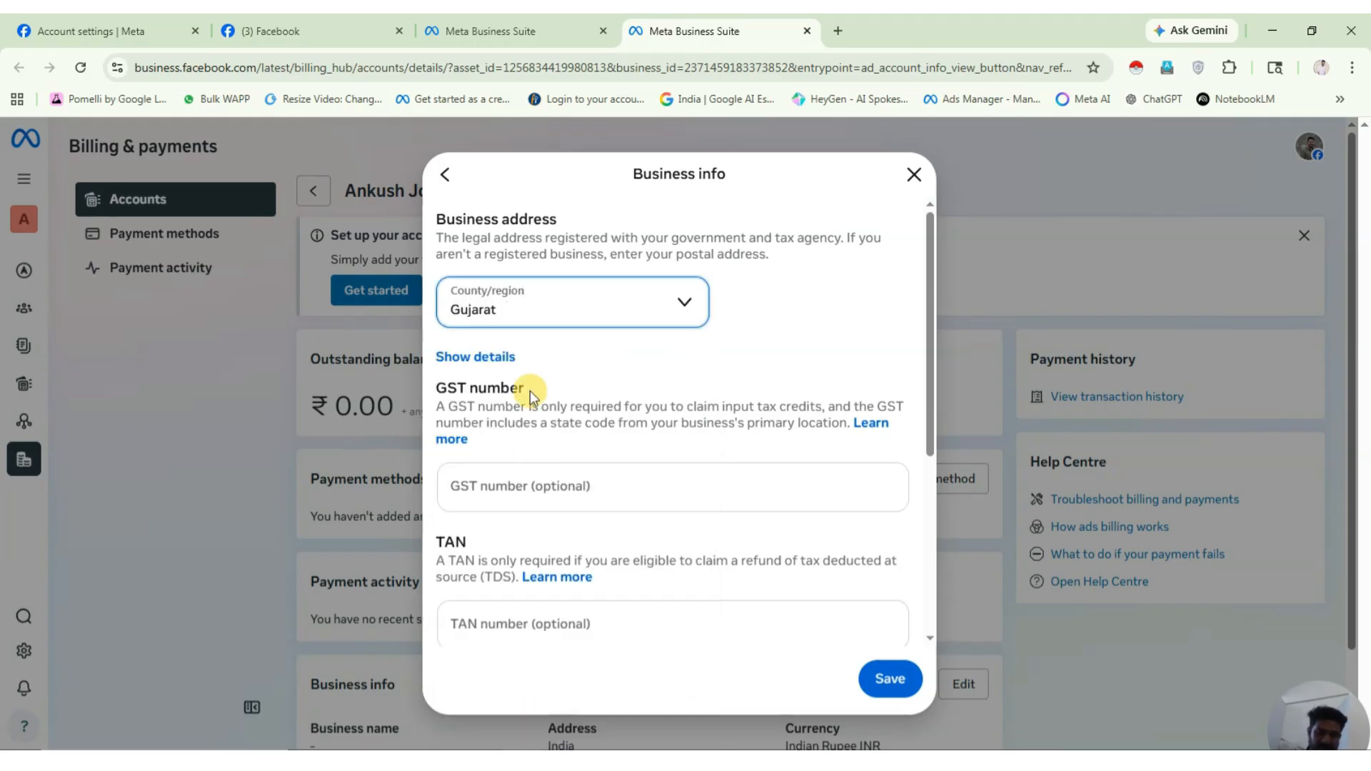
scroll(559, 541, "down", 1)
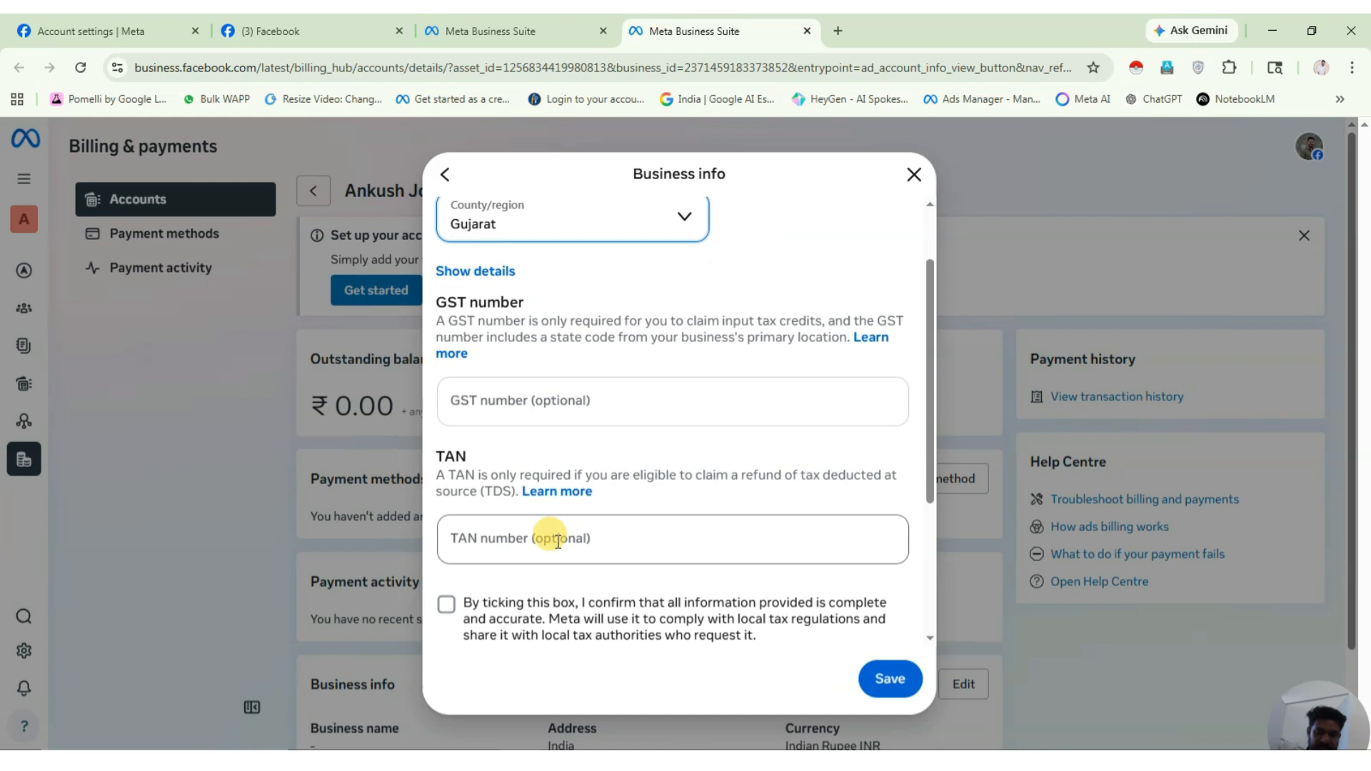
scroll(558, 540, "down", 1)
left_click(447, 524)
scroll(767, 572, "down", 2)
scroll(767, 572, "up", 3)
scroll(767, 572, "up", 1)
scroll(765, 582, "down", 4)
left_click(888, 681)
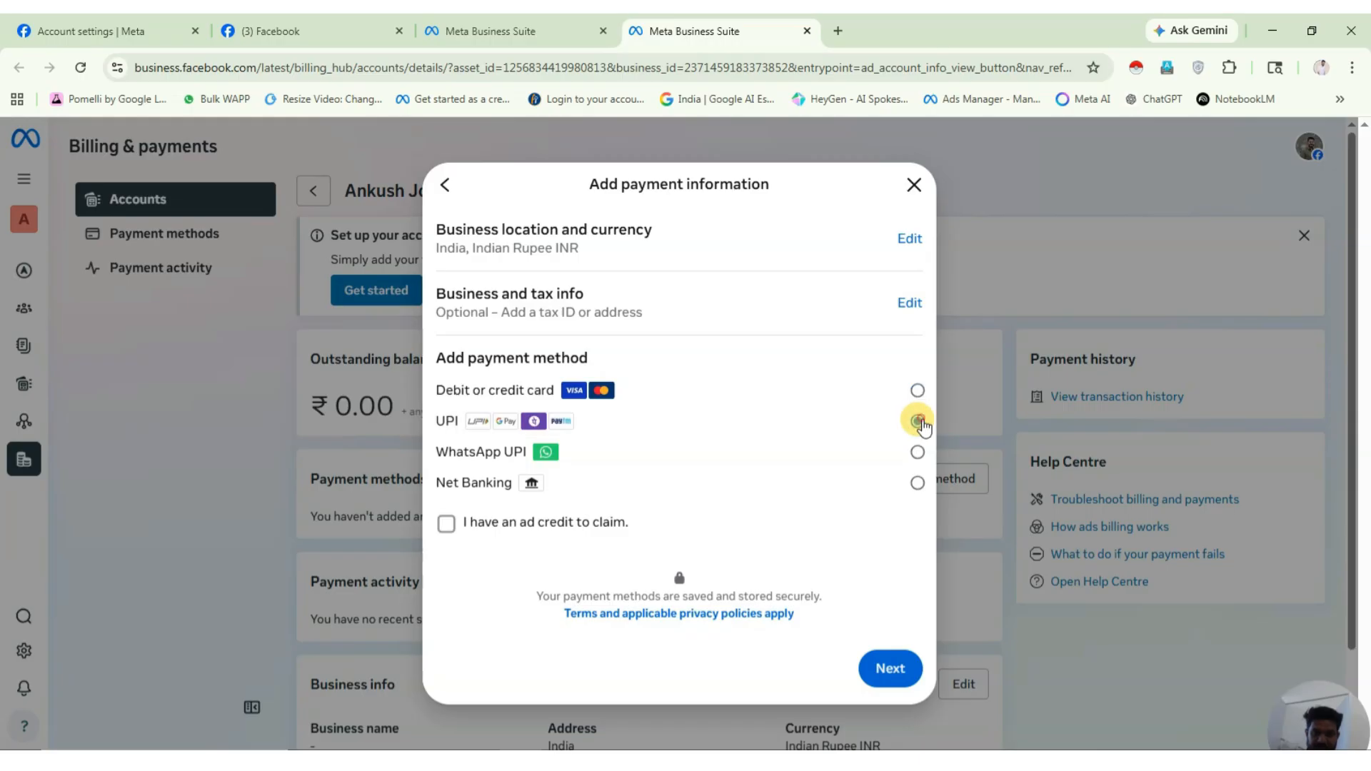
Continue with UPI and tick the information-accuracy confirmation.
left_click(888, 667)
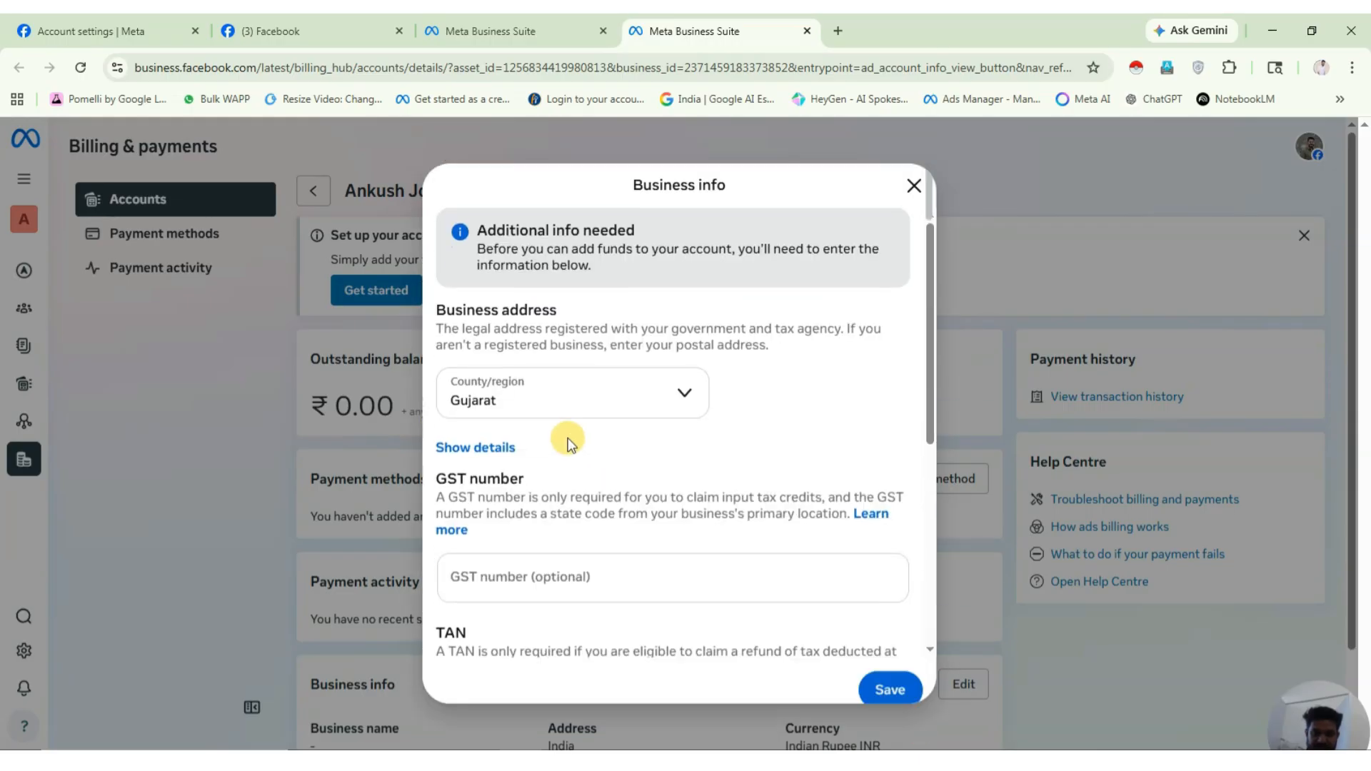
scroll(645, 446, "down", 3)
scroll(644, 448, "down", 3)
left_click(446, 369)
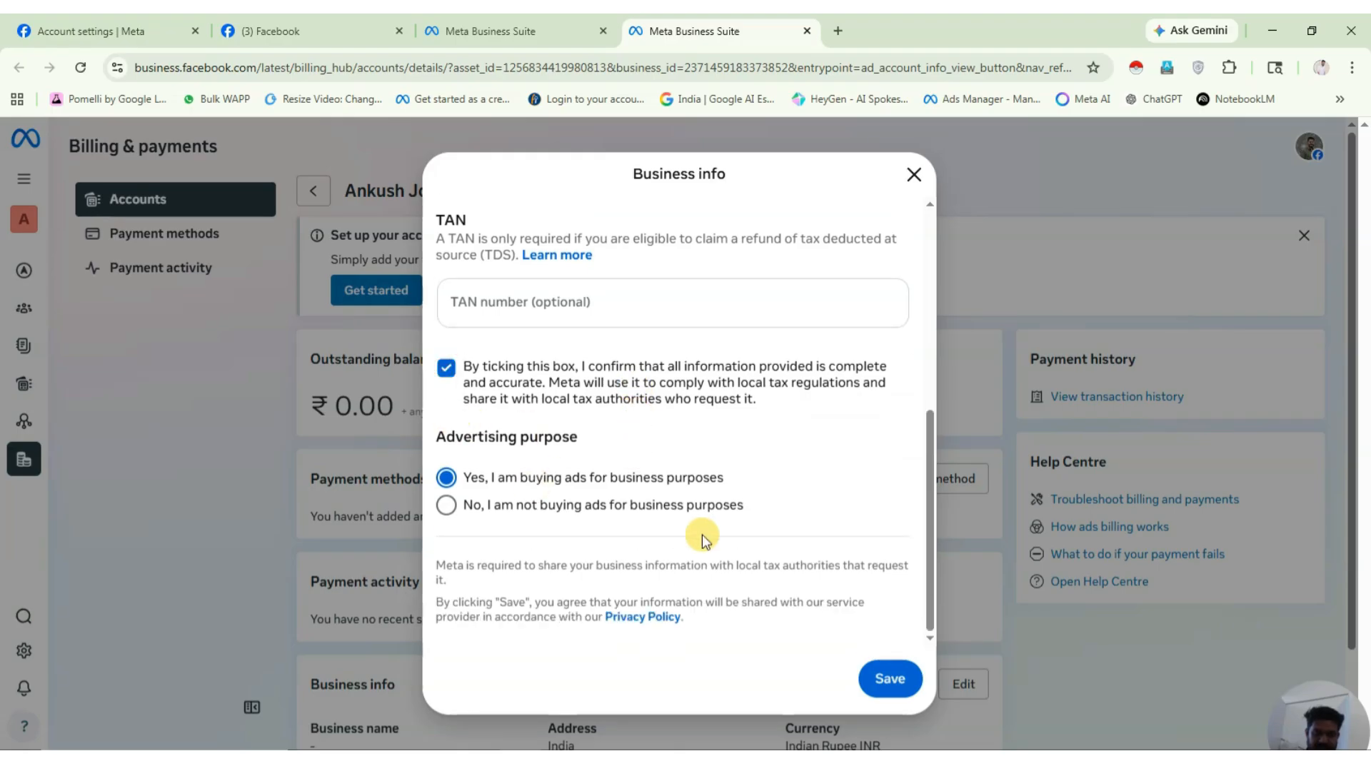
scroll(793, 537, "up", 6)
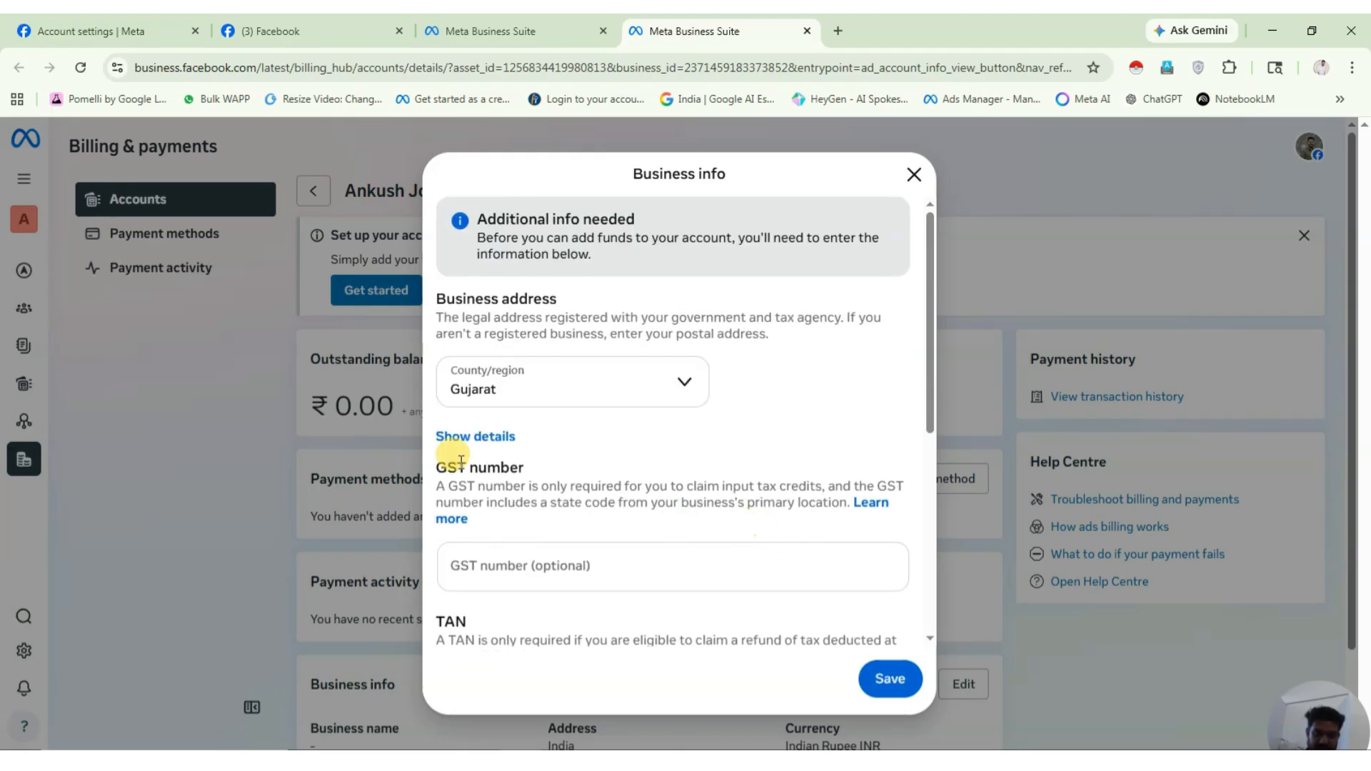
Fill in the business street address and PIN code, then save the address.
left_click(454, 436)
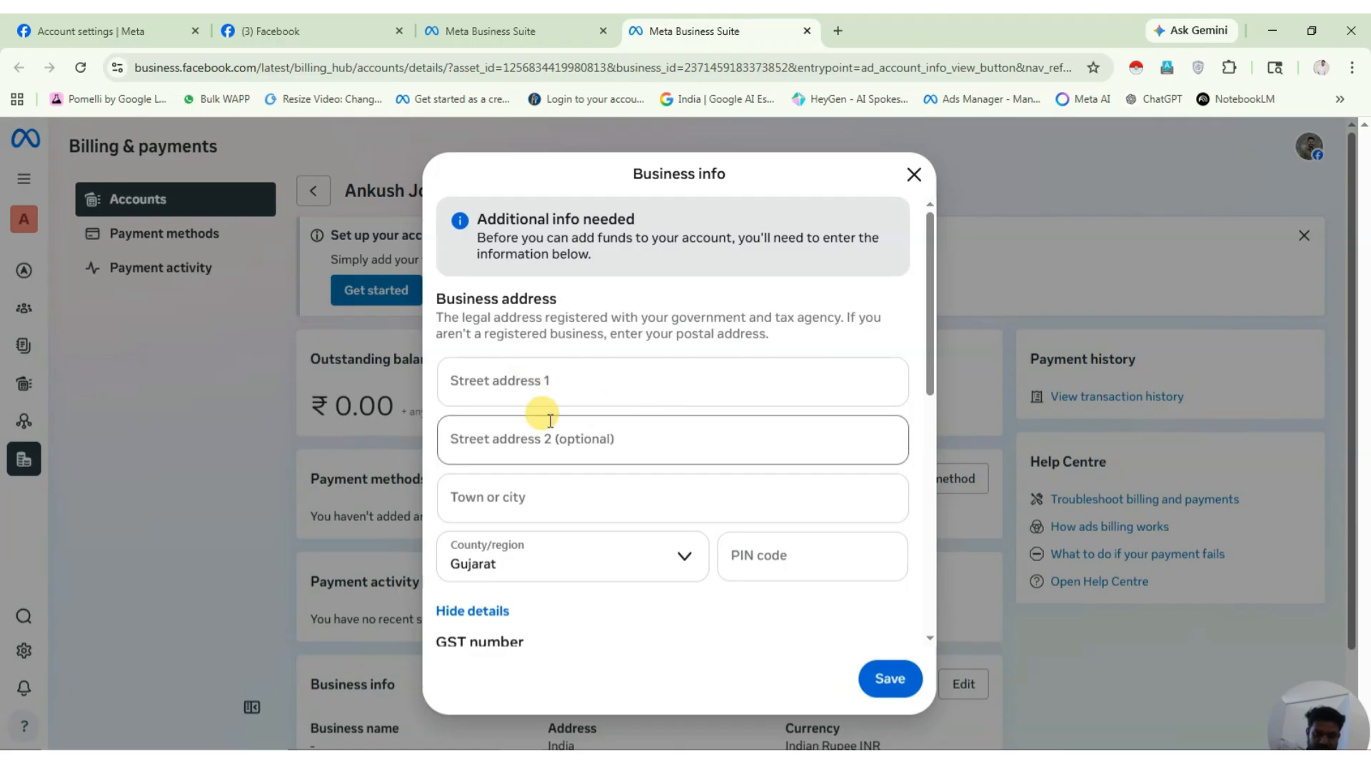
left_click(532, 384)
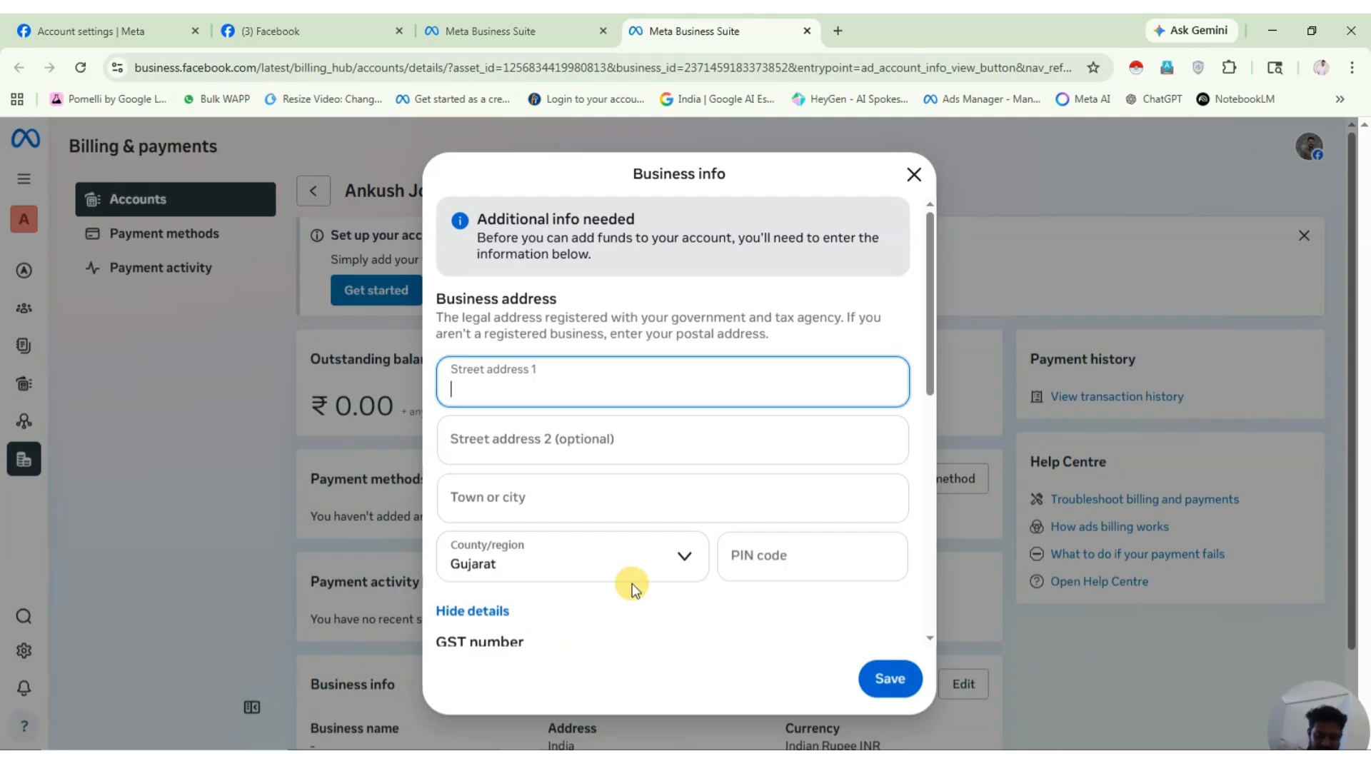
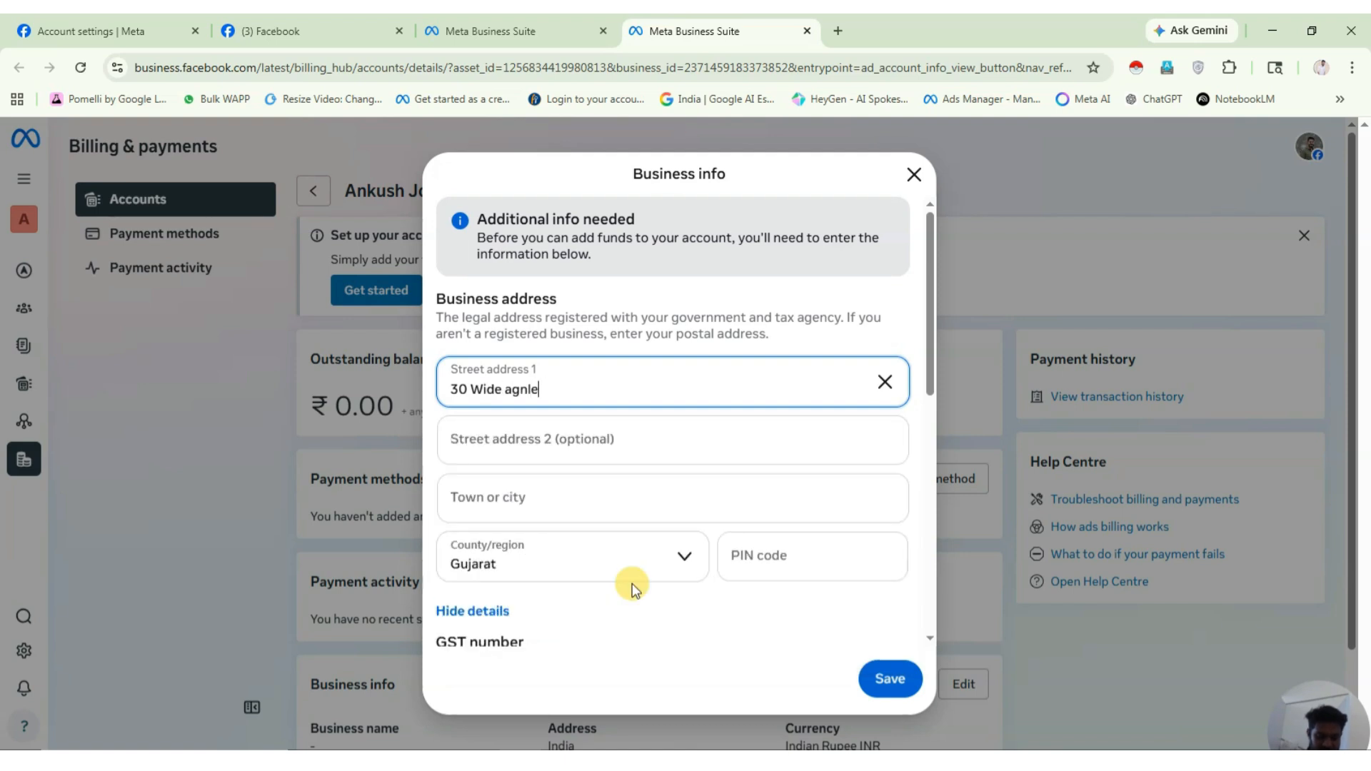
left_click(549, 501)
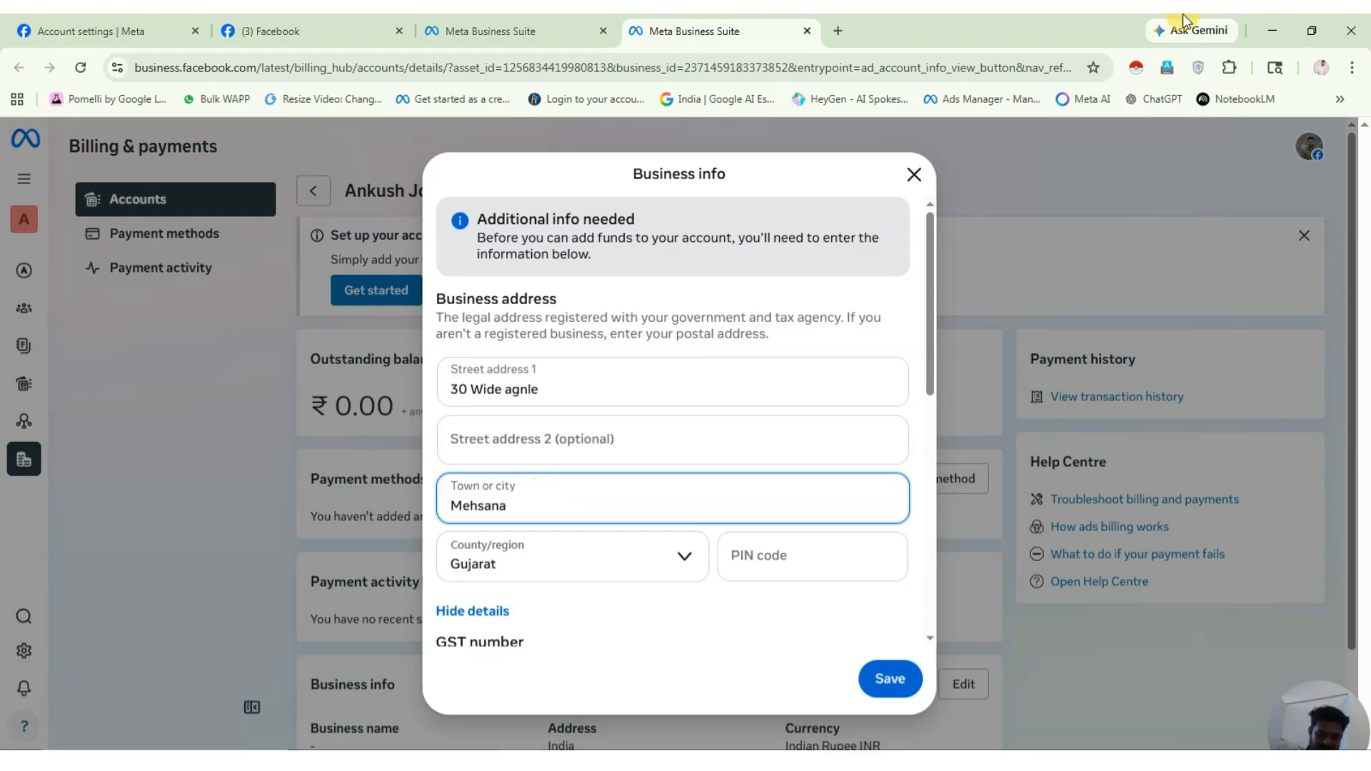
left_click(825, 548)
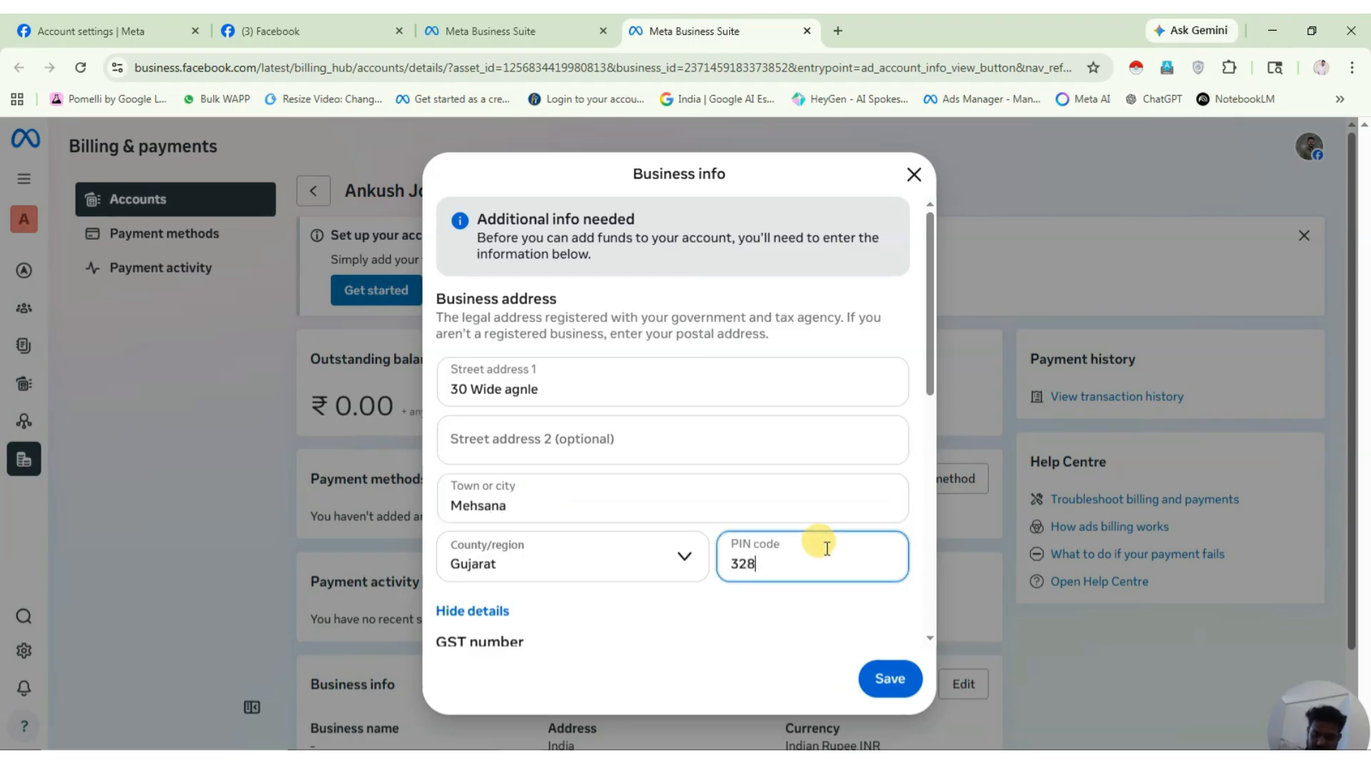
type("384002")
scroll(843, 614, "down", 3)
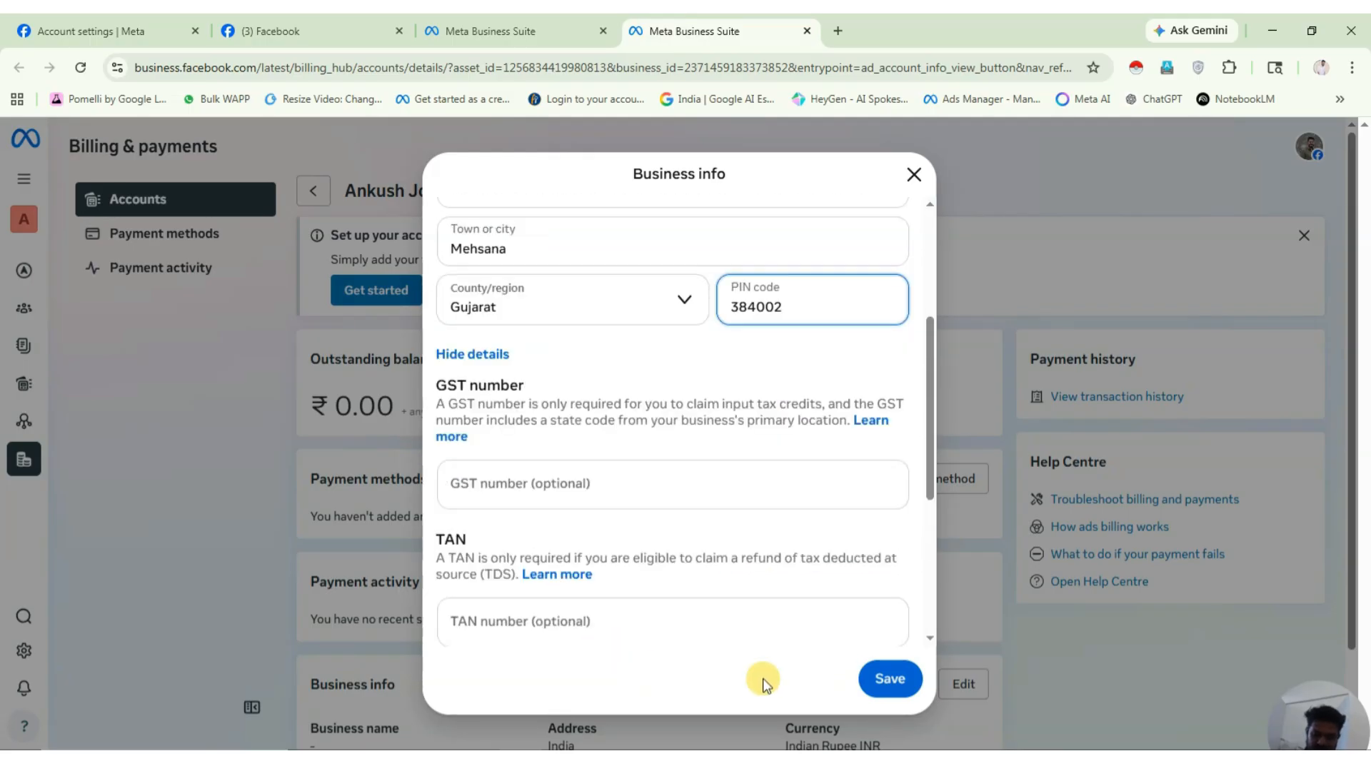
left_click(882, 679)
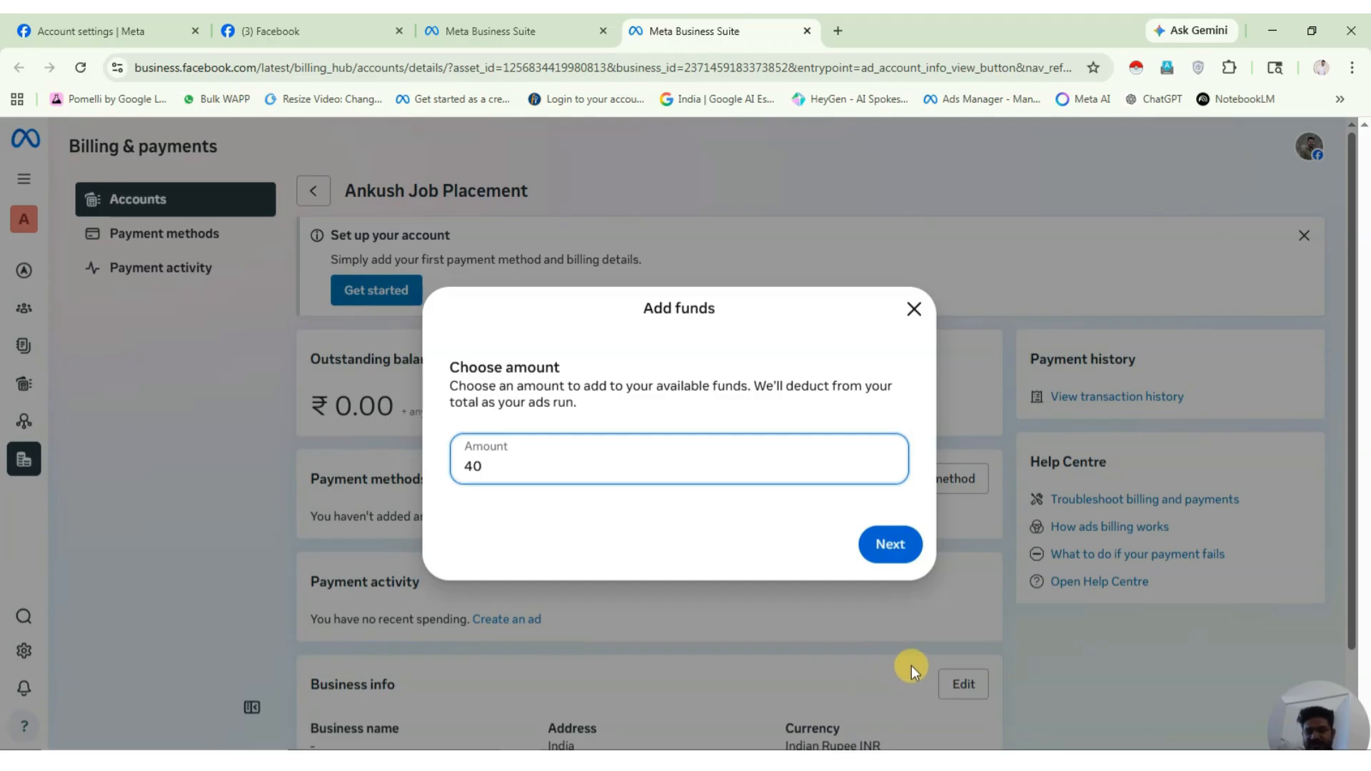
Add ₹40 to the ad account and check that available funds show ₹39.99.
left_click(891, 542)
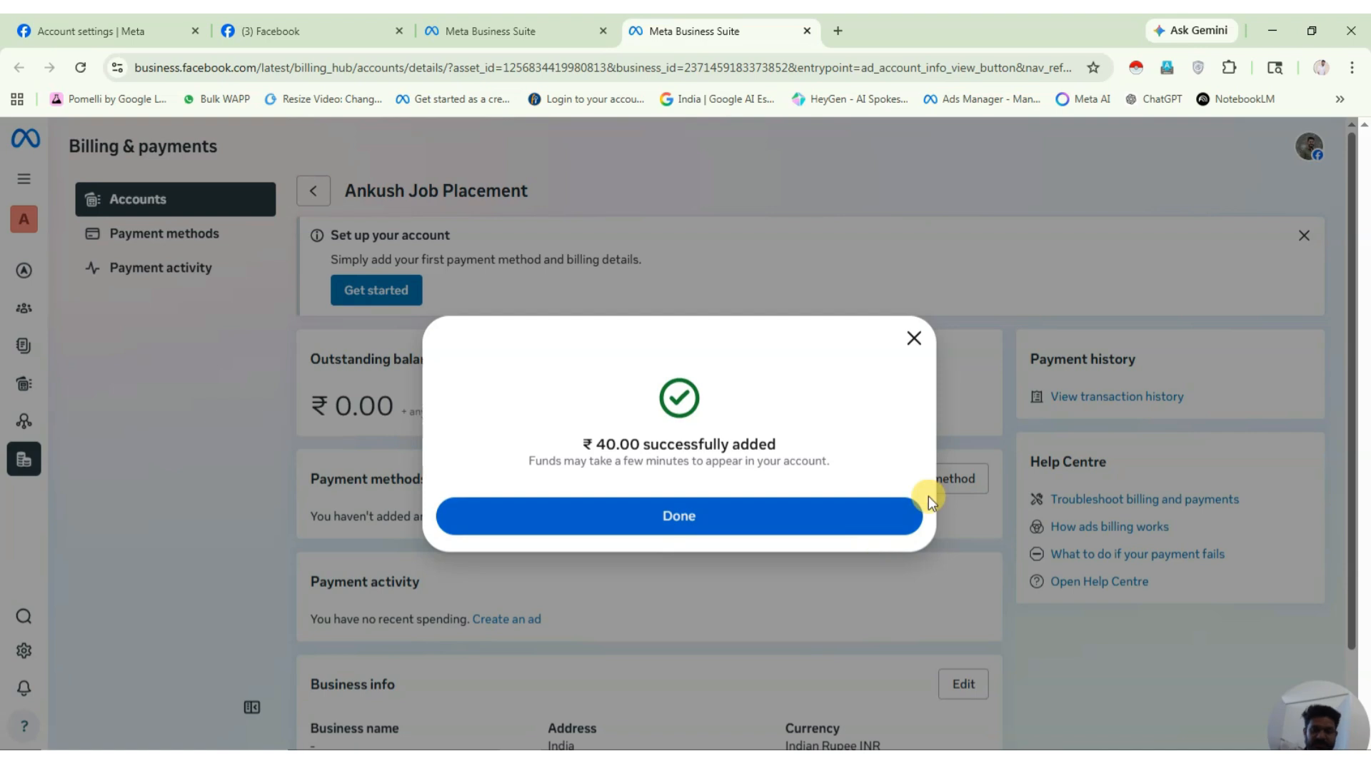
left_click(792, 514)
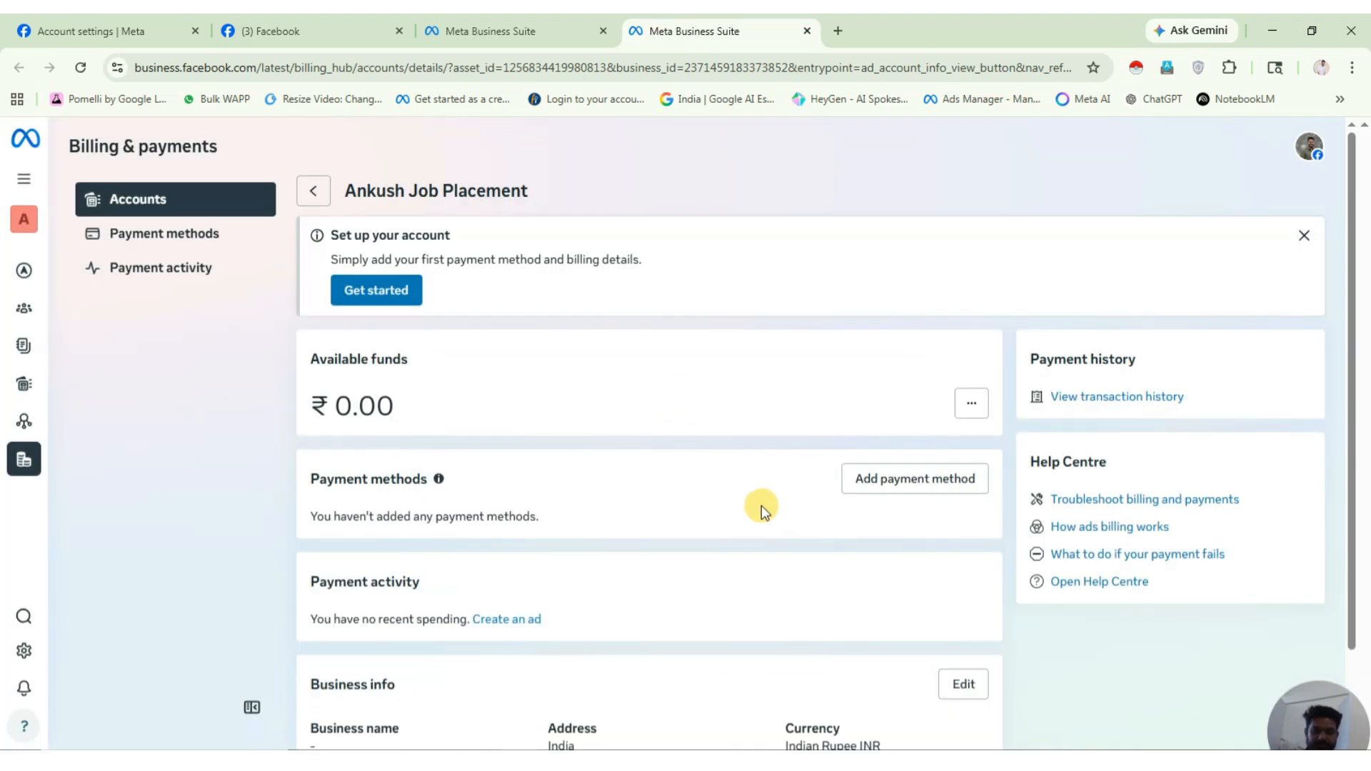
scroll(760, 444, "down", 5)
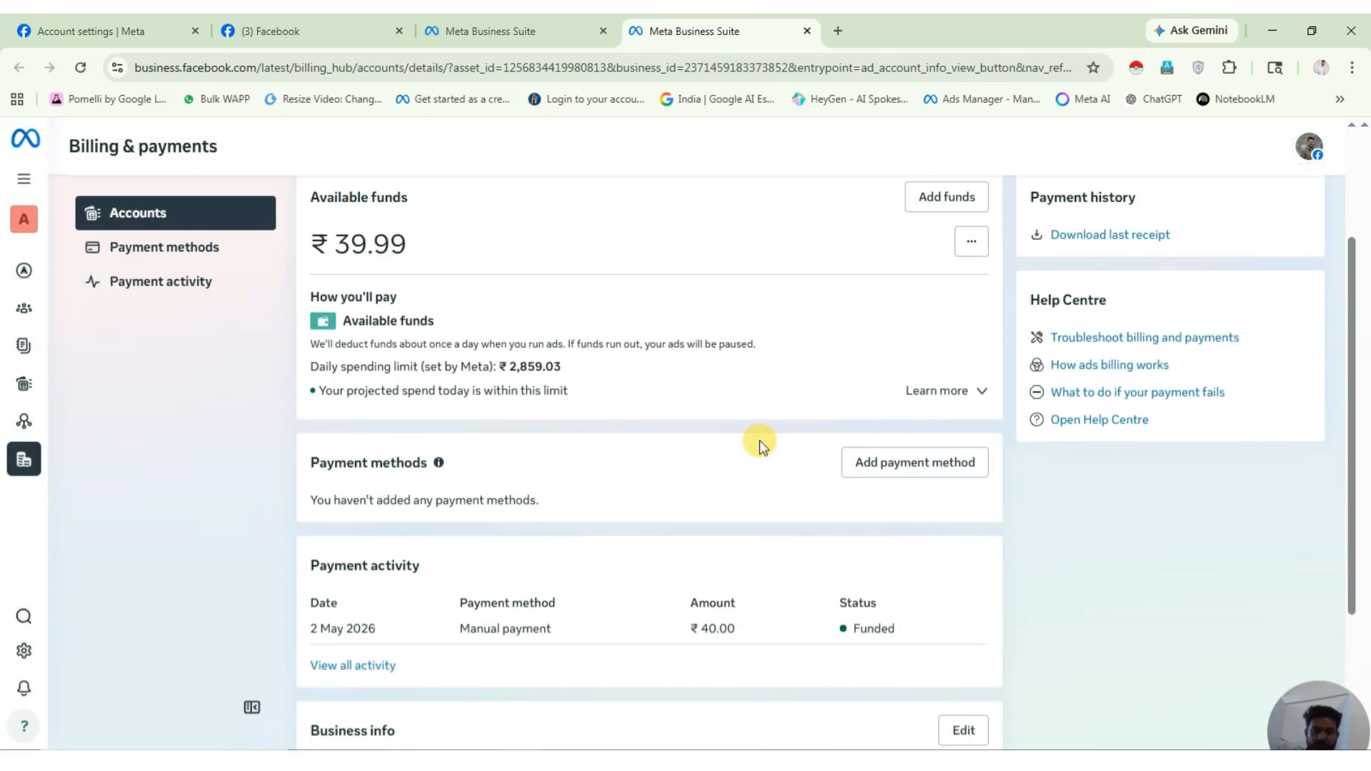
scroll(638, 473, "up", 5)
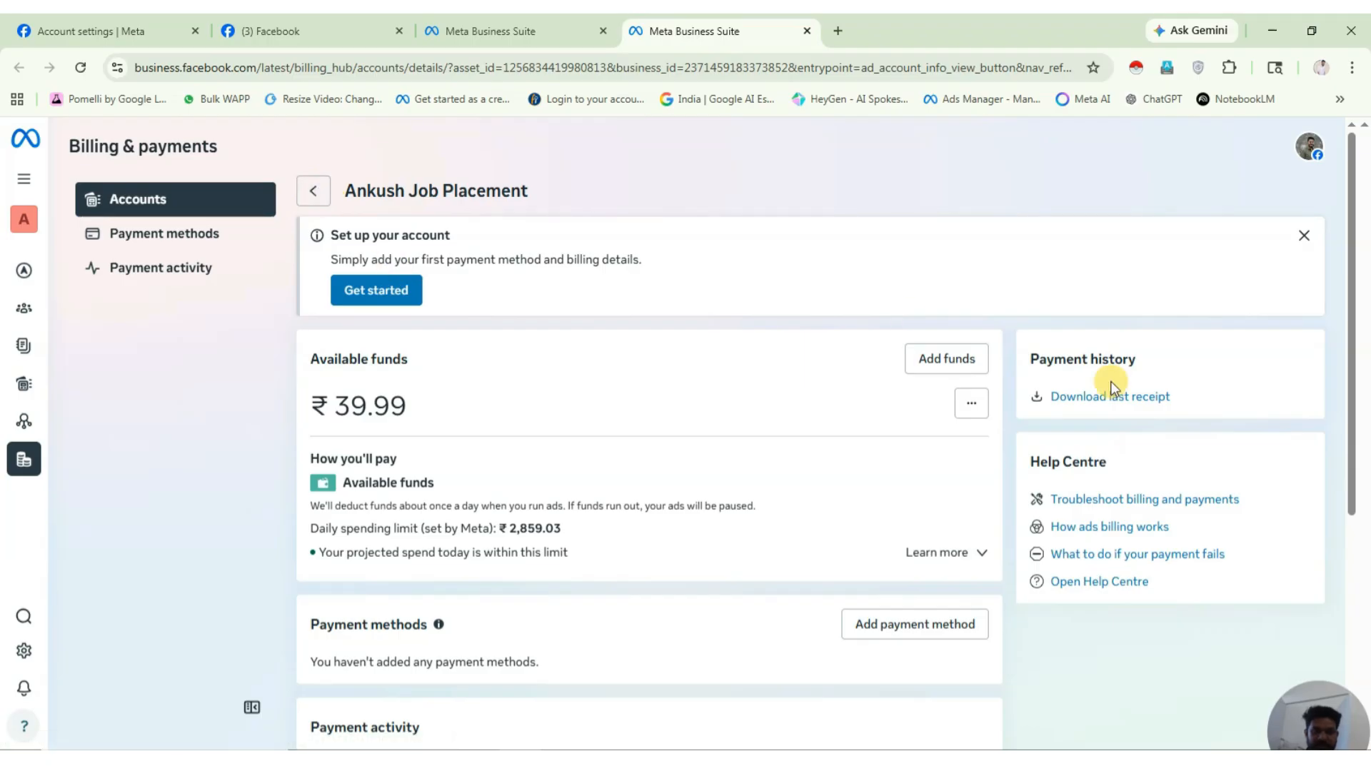
scroll(664, 361, "down", 3)
scroll(667, 368, "down", 3)
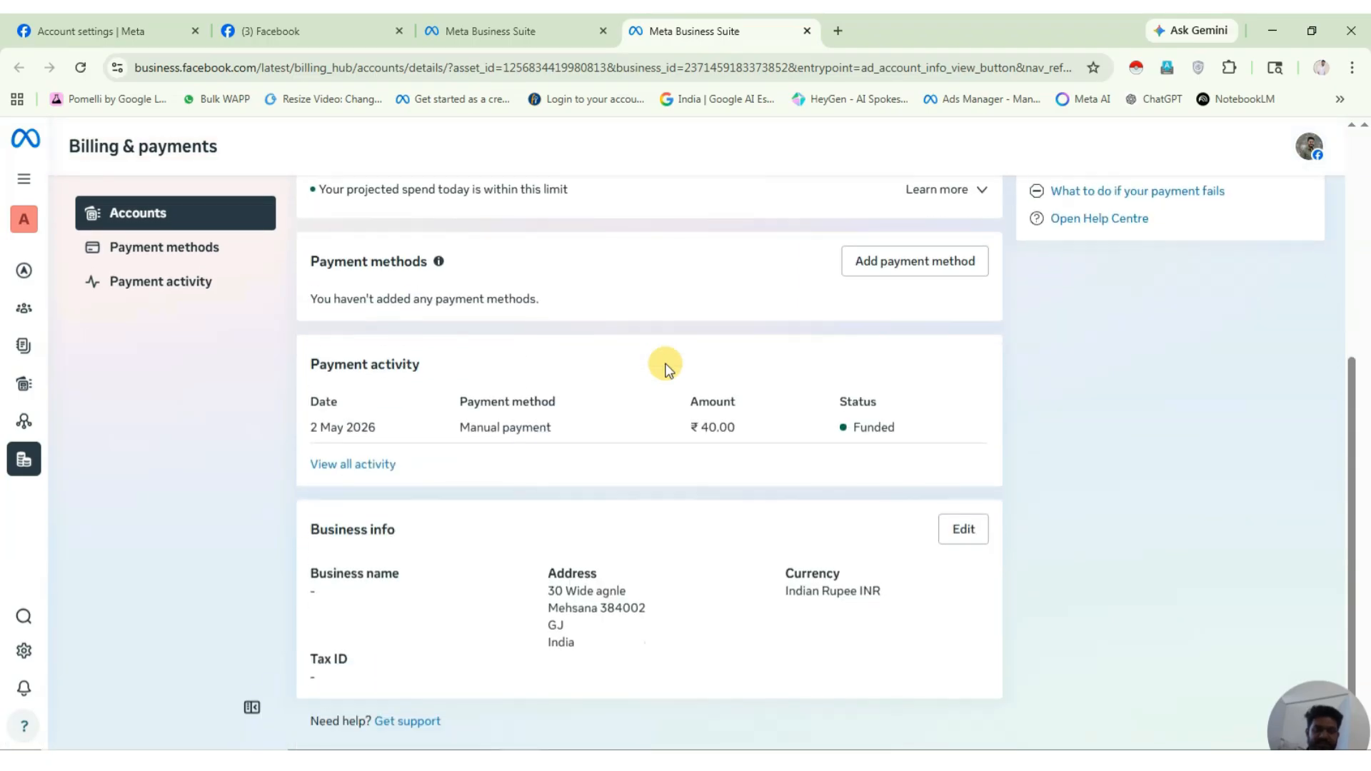
scroll(664, 367, "up", 6)
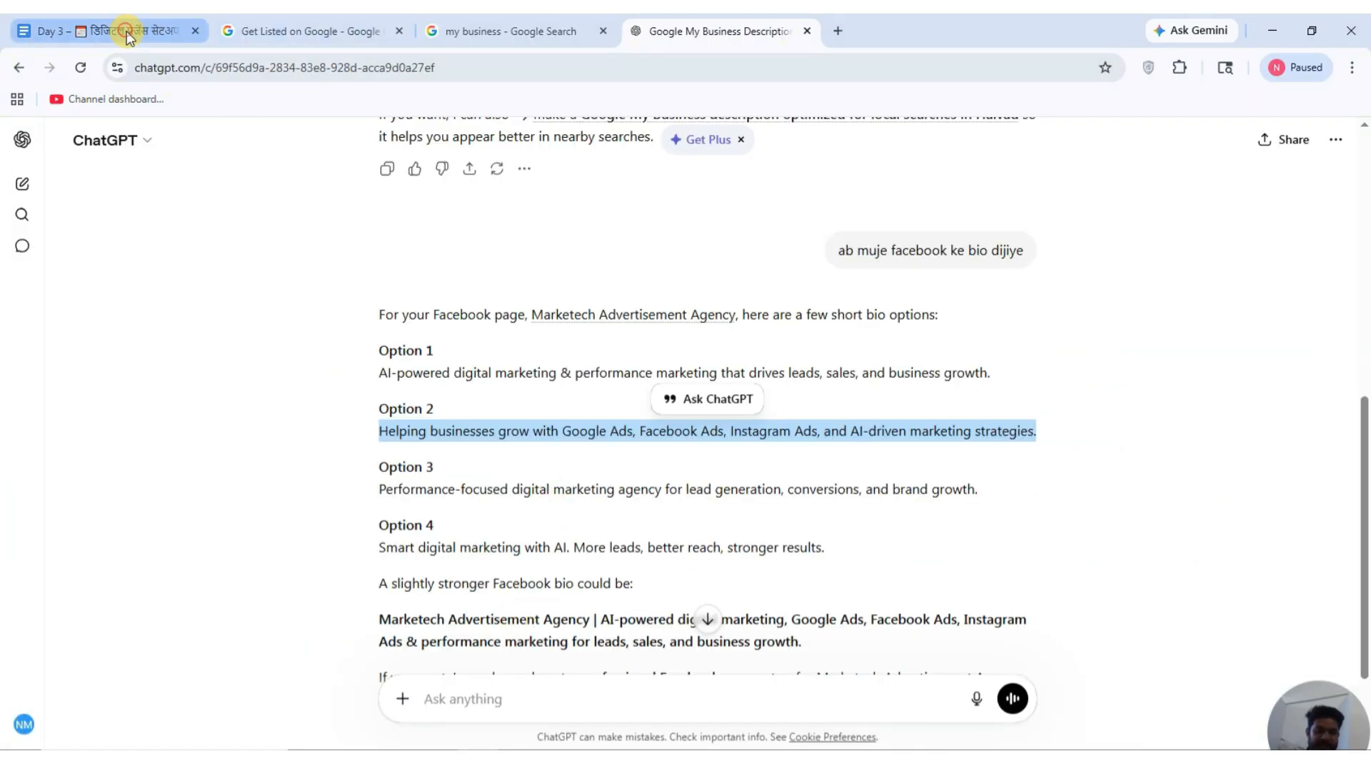
Add a bold, 14-point 'Assignment:' heading on the empty fifth page of the Day 3 document.
left_click(122, 31)
scroll(678, 522, "down", 20)
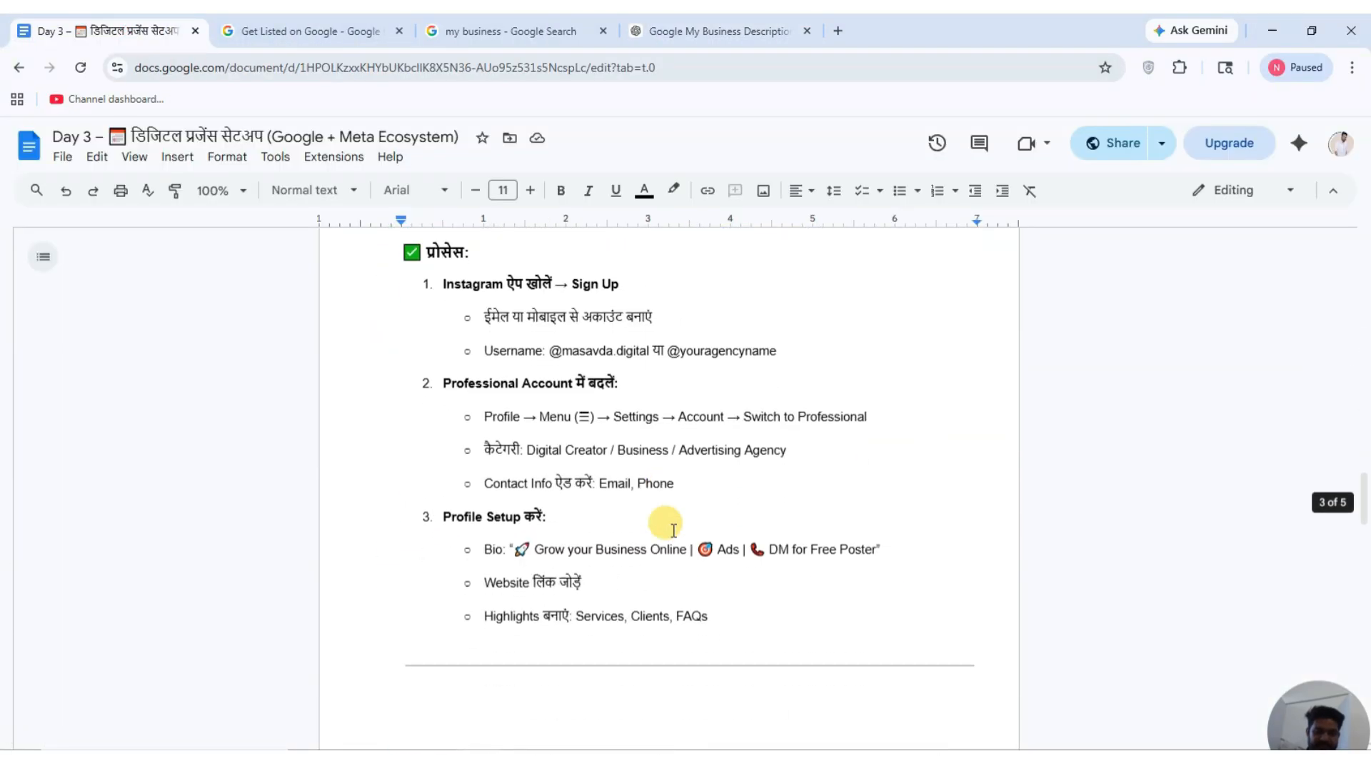
scroll(671, 533, "down", 8)
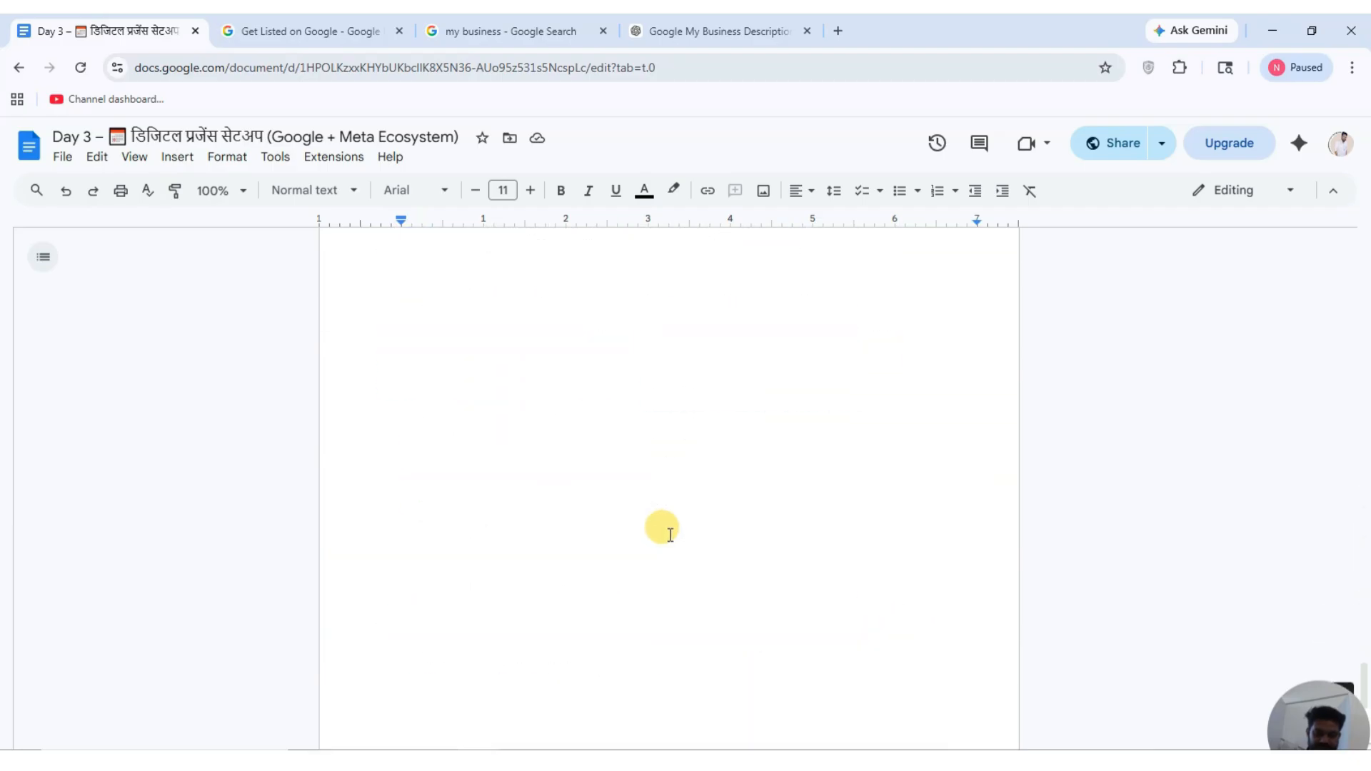
scroll(670, 535, "down", 3)
left_click(365, 454)
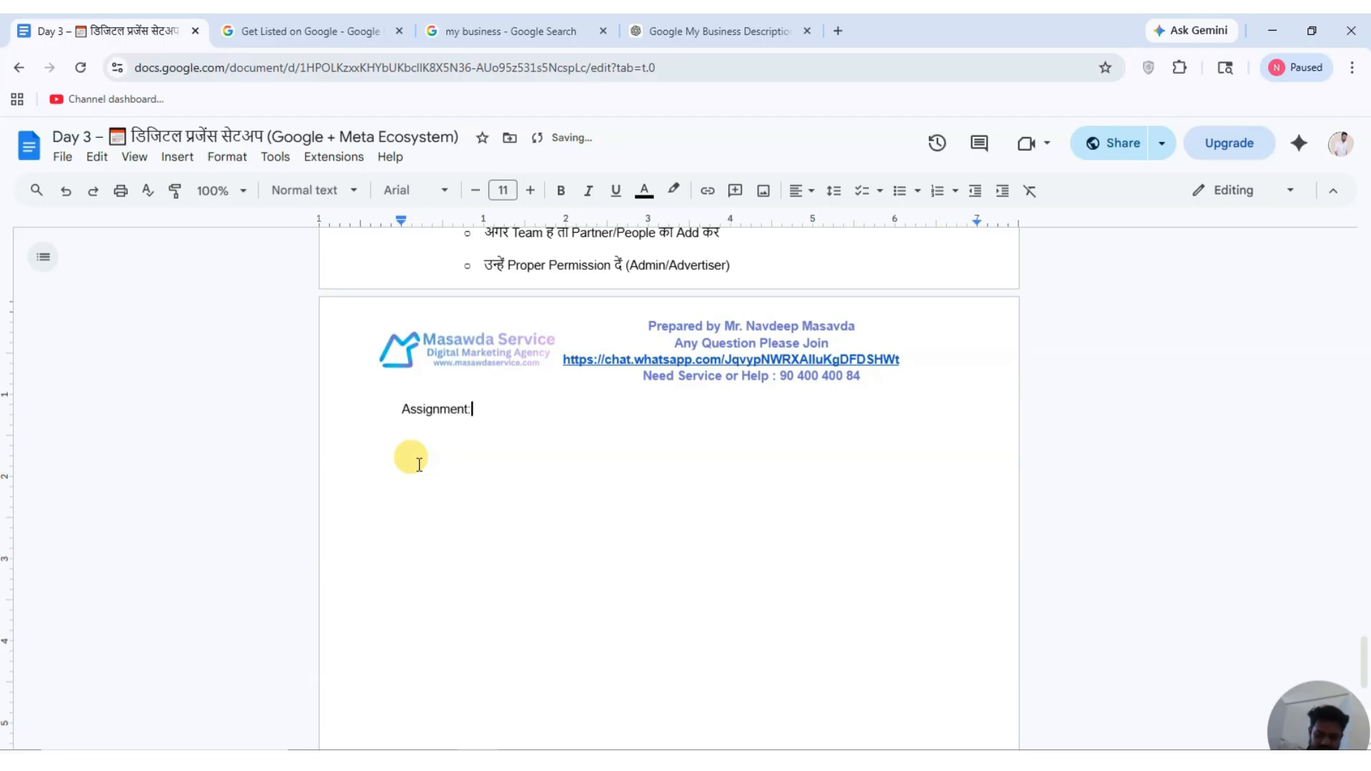
key("shift+Left")
key("shift+Left")
key("shift+Left")
key("shift+Left")
key("shift+Left")
key("shift+Left")
key("shift+Left")
key("shift+Left")
key("shift+Left")
key("shift+Left")
key("shift+Left")
key("shift+Left")
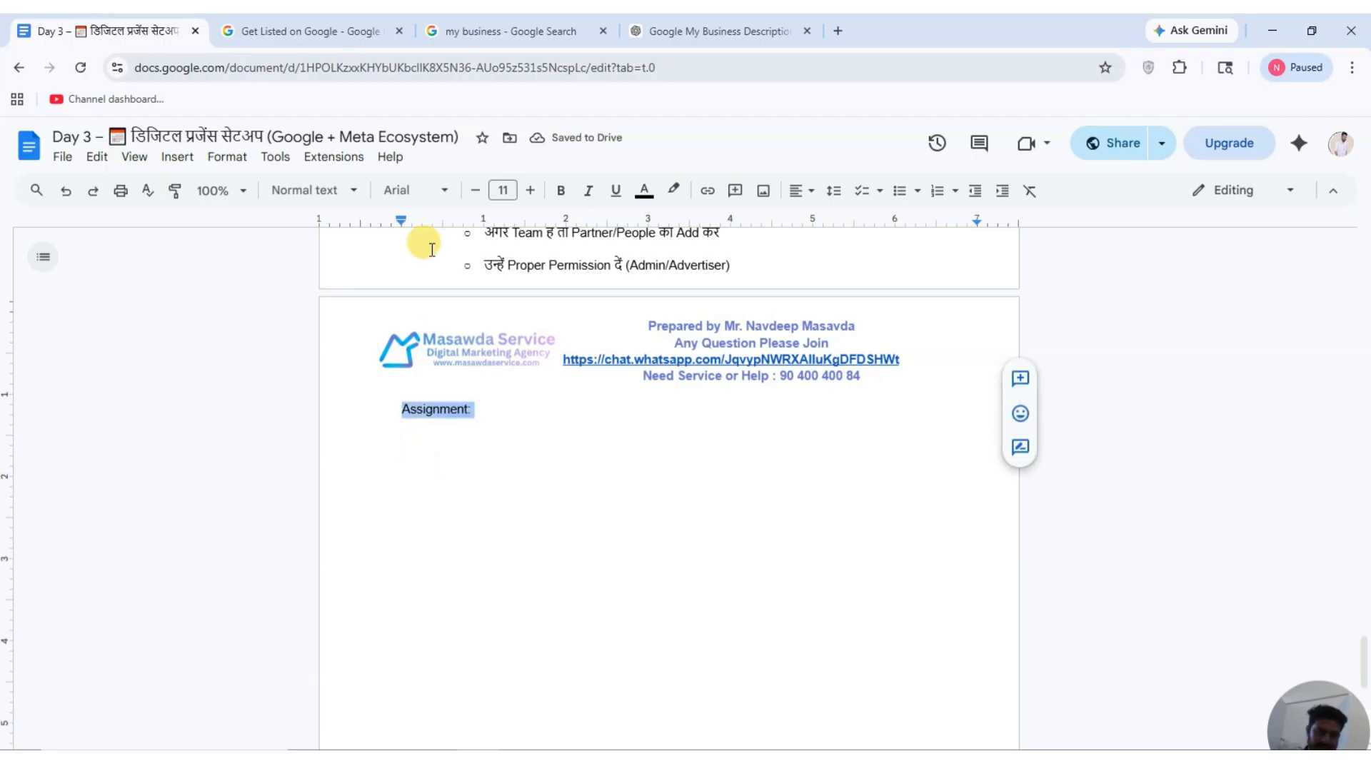
left_click(552, 193)
left_click(532, 190)
left_click(531, 191)
left_click(531, 191)
Reset the line below the heading to non-bold, size 11 text.
left_click(539, 424)
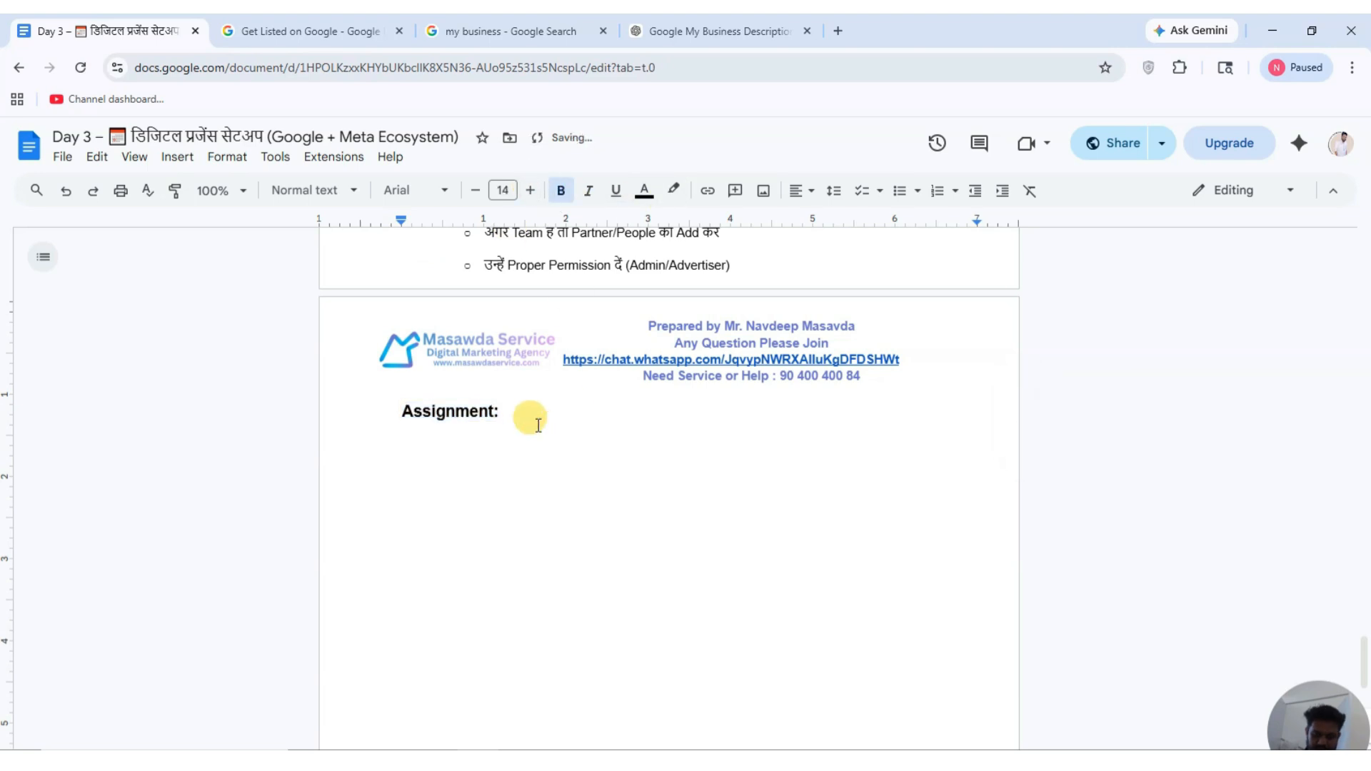
left_click(563, 197)
left_click(476, 191)
left_click(475, 190)
left_click(475, 190)
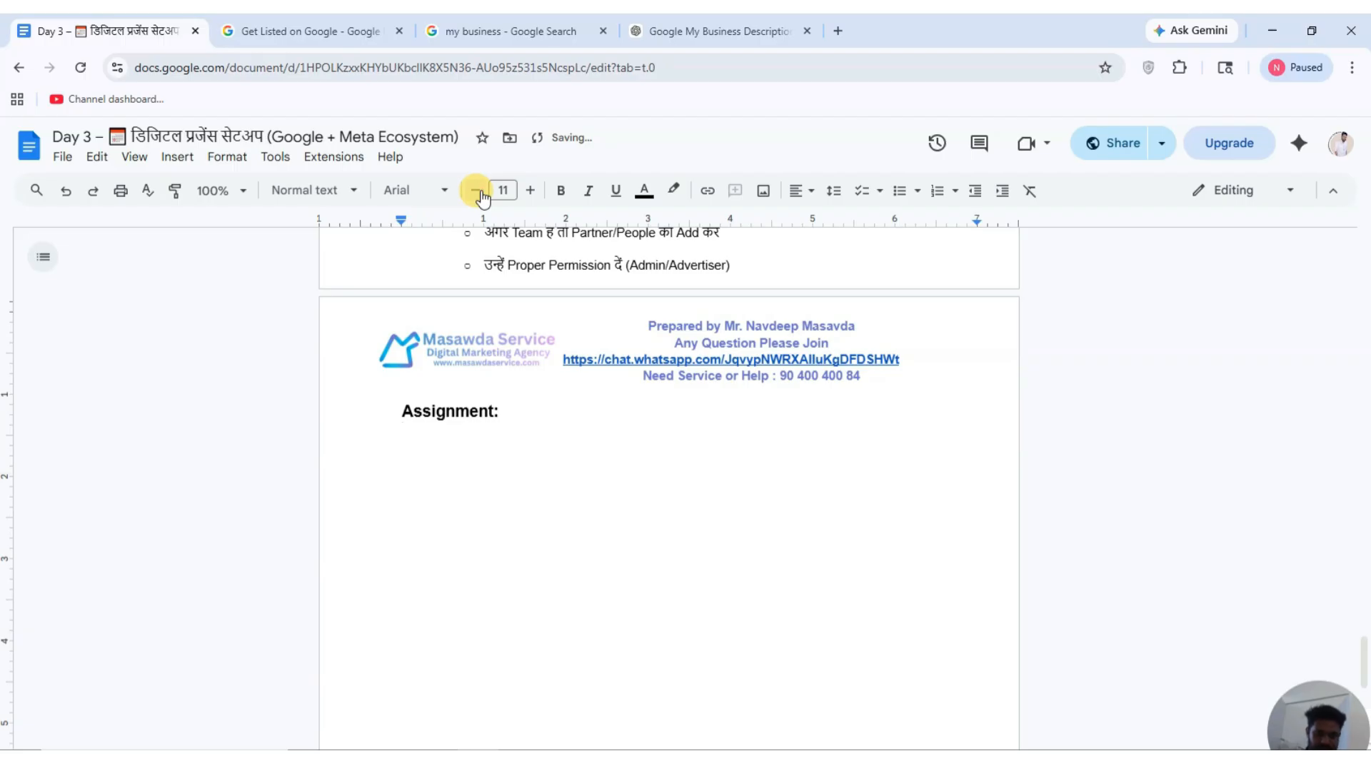
Start a dash list with 'Apni Agencyt ka GMB banana he' and the Facebook profile verification task.
type("- ")
type("G")
key("BackSpace")
key("BackSpace")
type("- app")
key("BackSpace")
type("ni Agencyt ka GM")
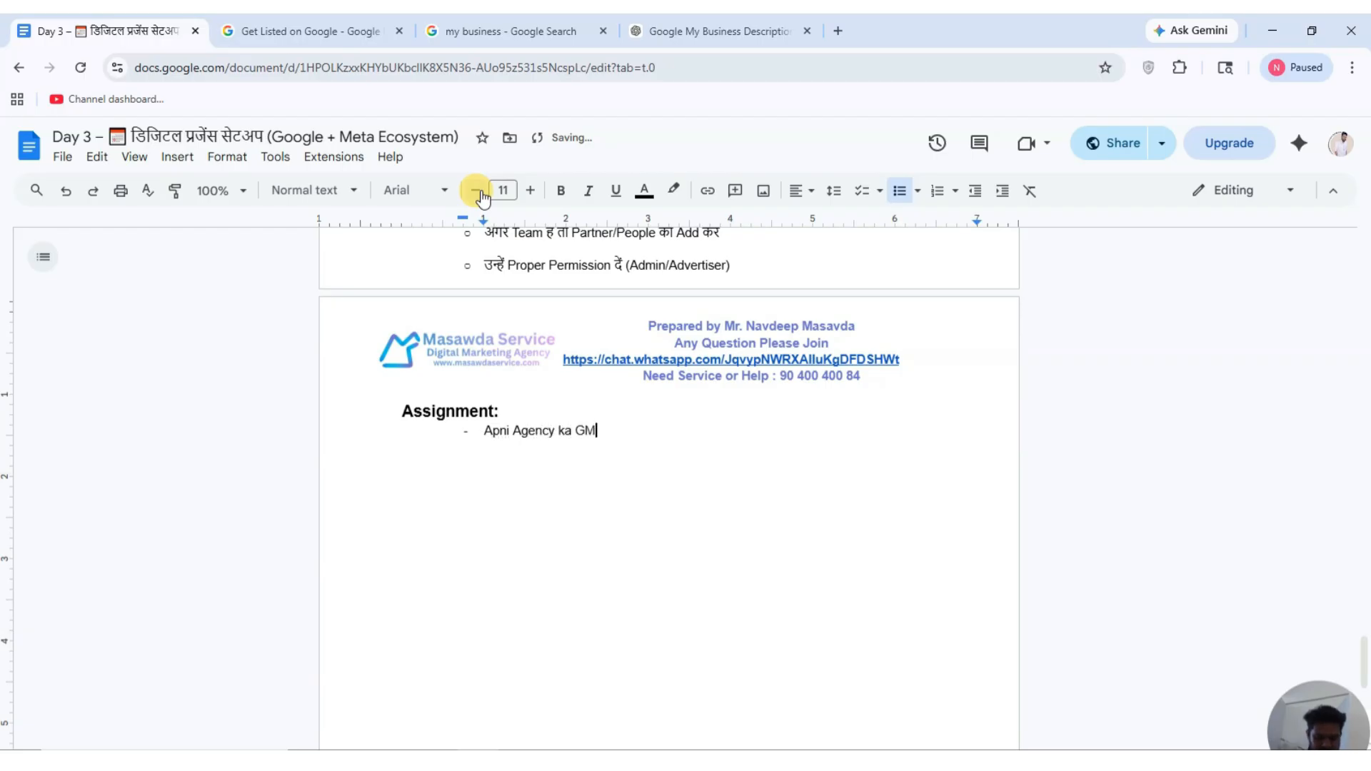
type("B banana he")
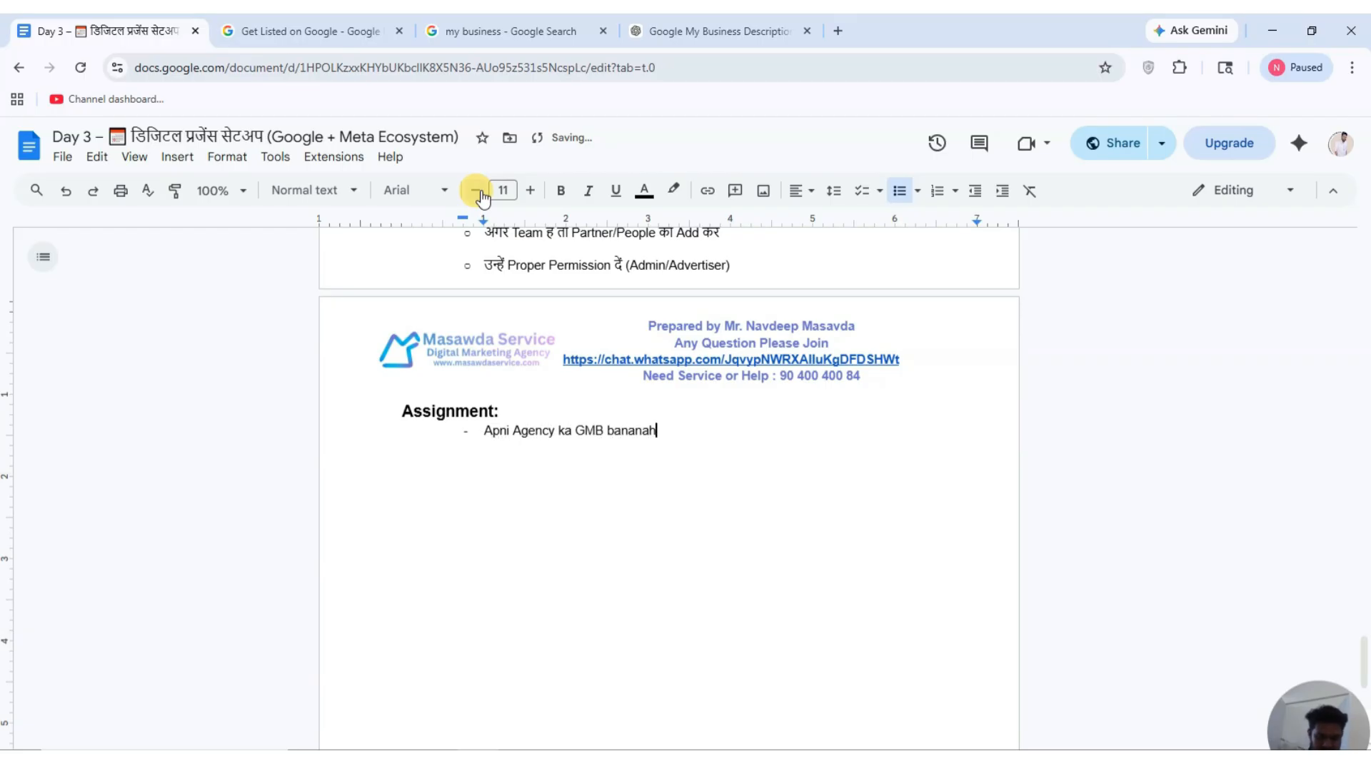
key("Return")
type("Apni Facebook Profile Ver")
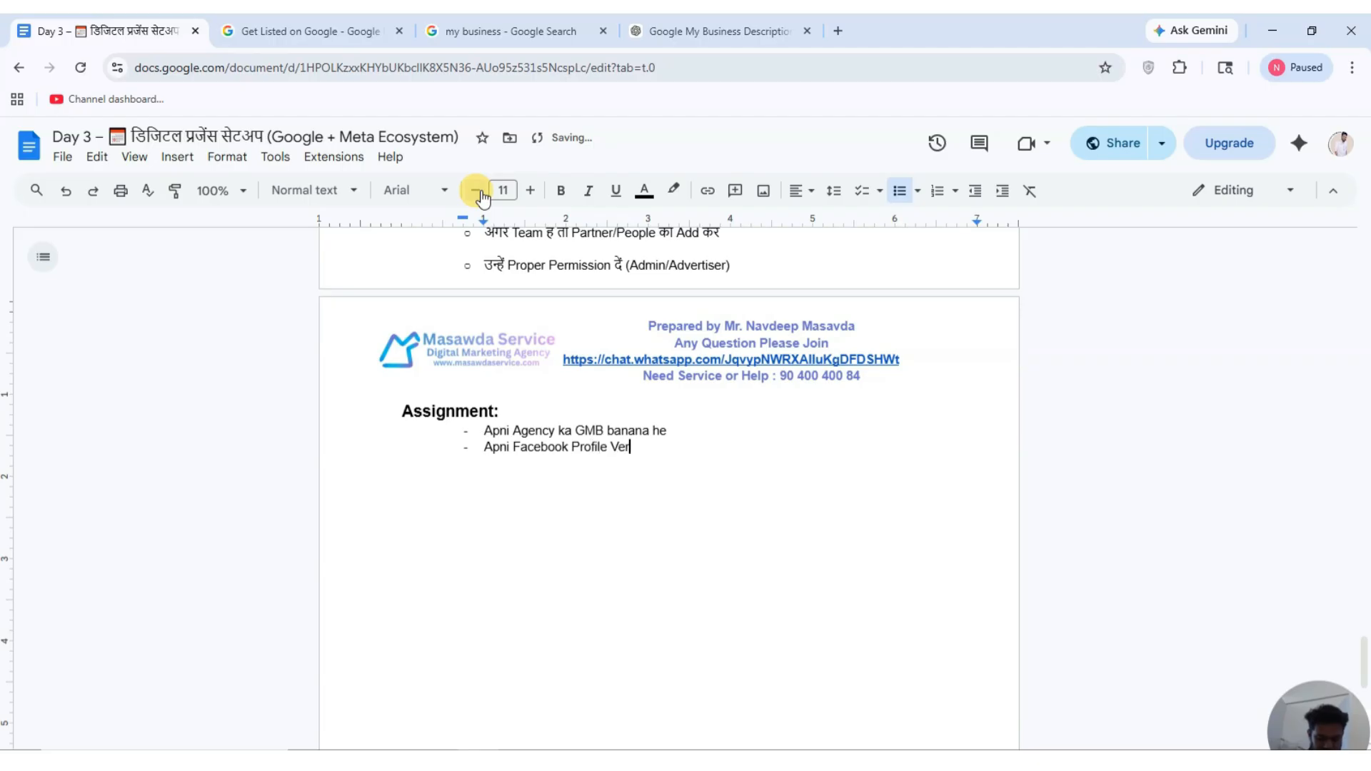
type("ified (Identity Confirmation")
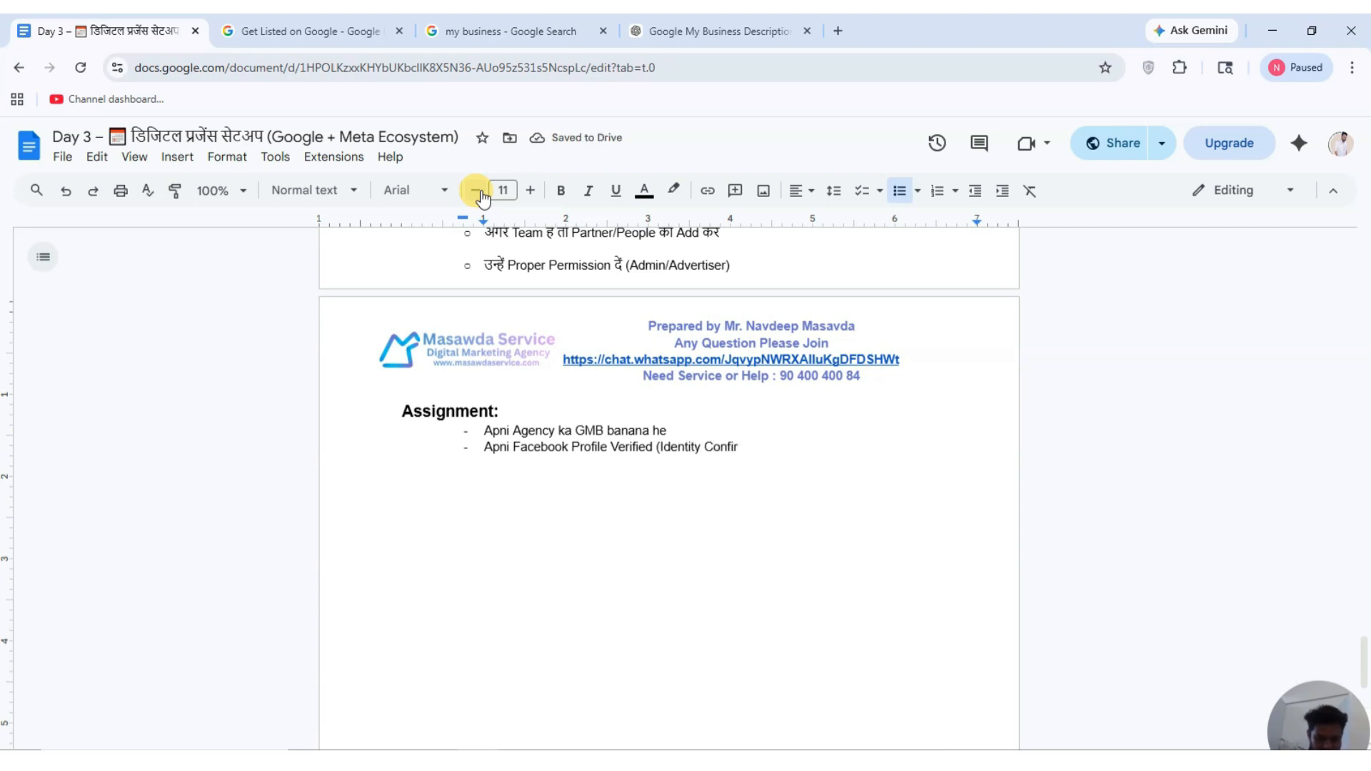
type(") karna")
Add the item 'Instagram account Banana He' to the list.
key("Return")
type("Instag")
key("BackSpace")
key("BackSpace")
key("BackSpace")
key("BackSpace")
type("stgra")
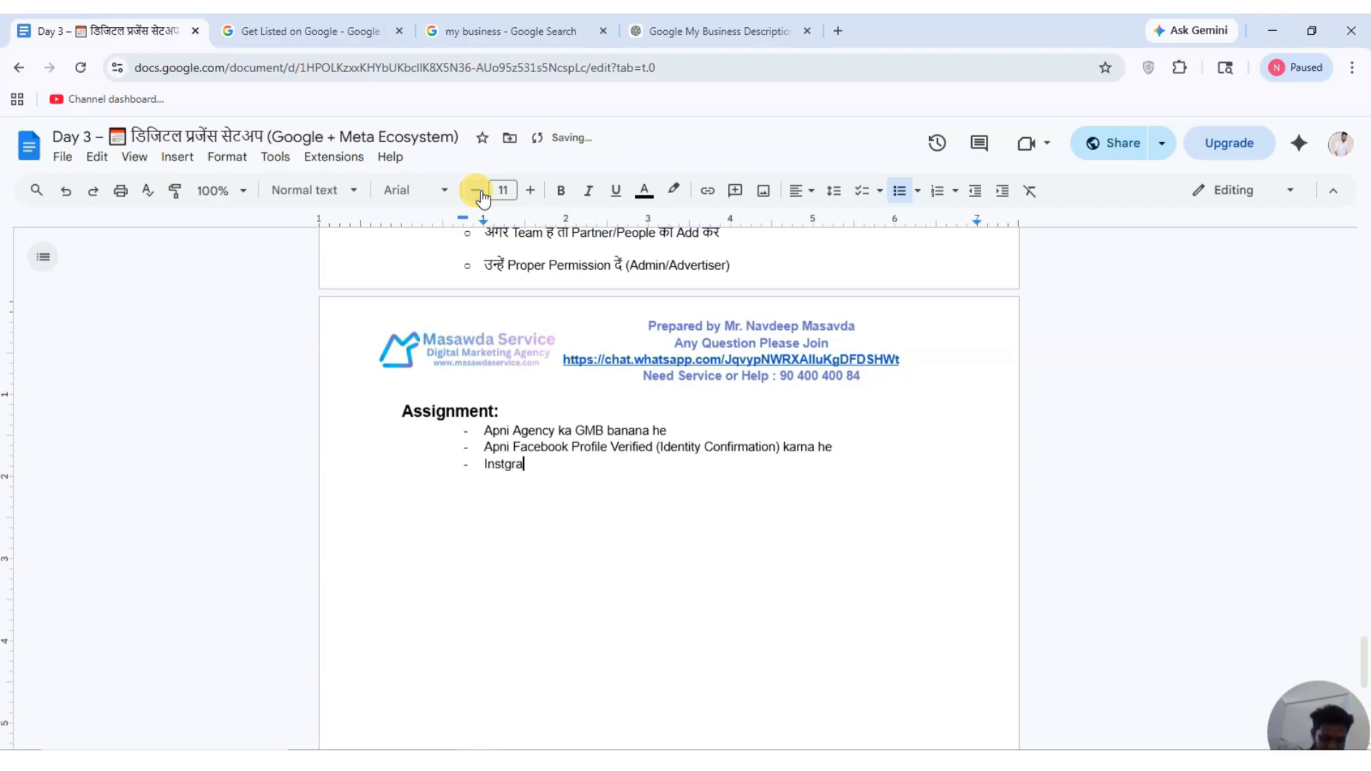
type("m account Banana He")
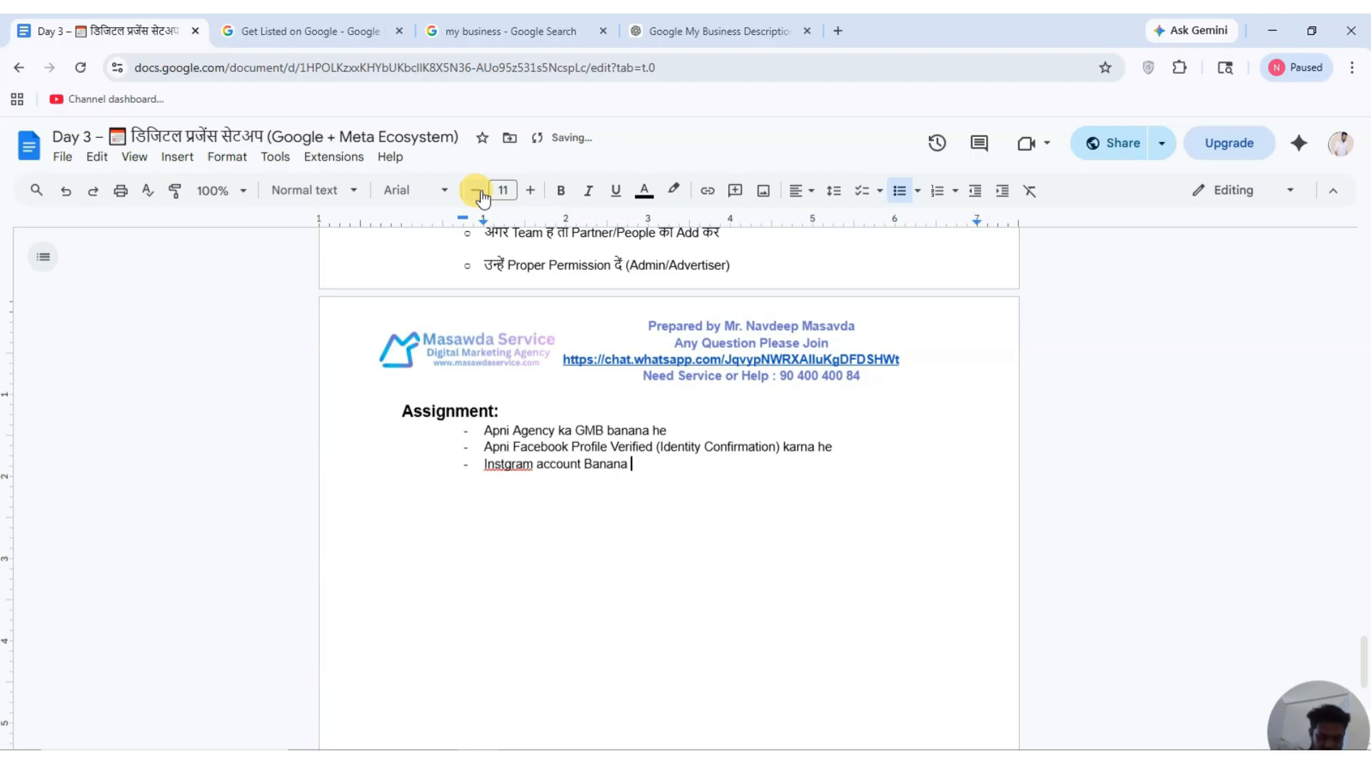
key("Return")
Insert 'Facebook Page banana He' before the Instagram item and add 'Instagram or Facebook Page banan he'.
type("Instgram and F")
key("BackSpace")
key("BackSpace")
key("BackSpace")
key("BackSpace")
key("BackSpace")
key("BackSpace")
key("BackSpace")
key("BackSpace")
key("BackSpace")
key("BackSpace")
key("BackSpace")
key("BackSpace")
key("BackSpace")
key("BackSpace")
key("BackSpace")
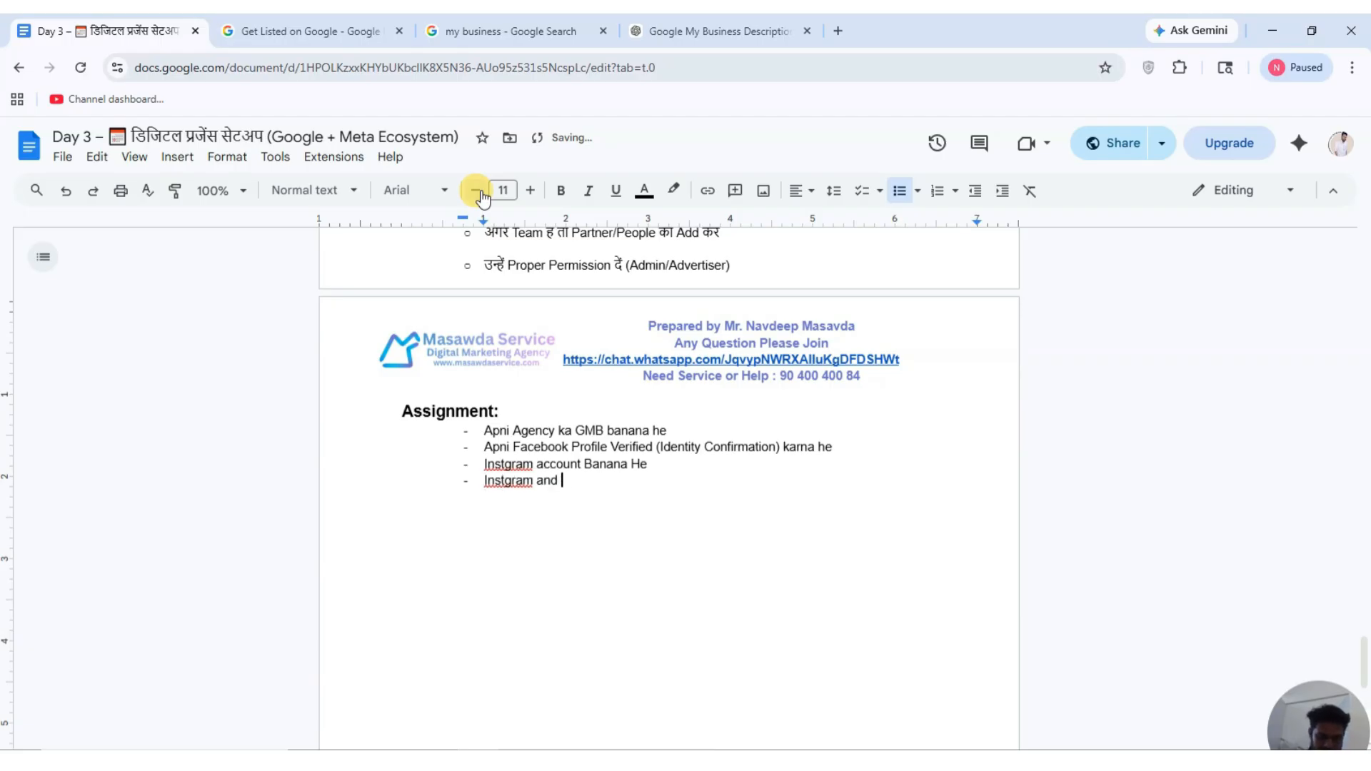
key("Up")
key("Return")
key("Up")
type("Facebook Page banana He")
key("Down")
key("End")
key("Return")
key("Return")
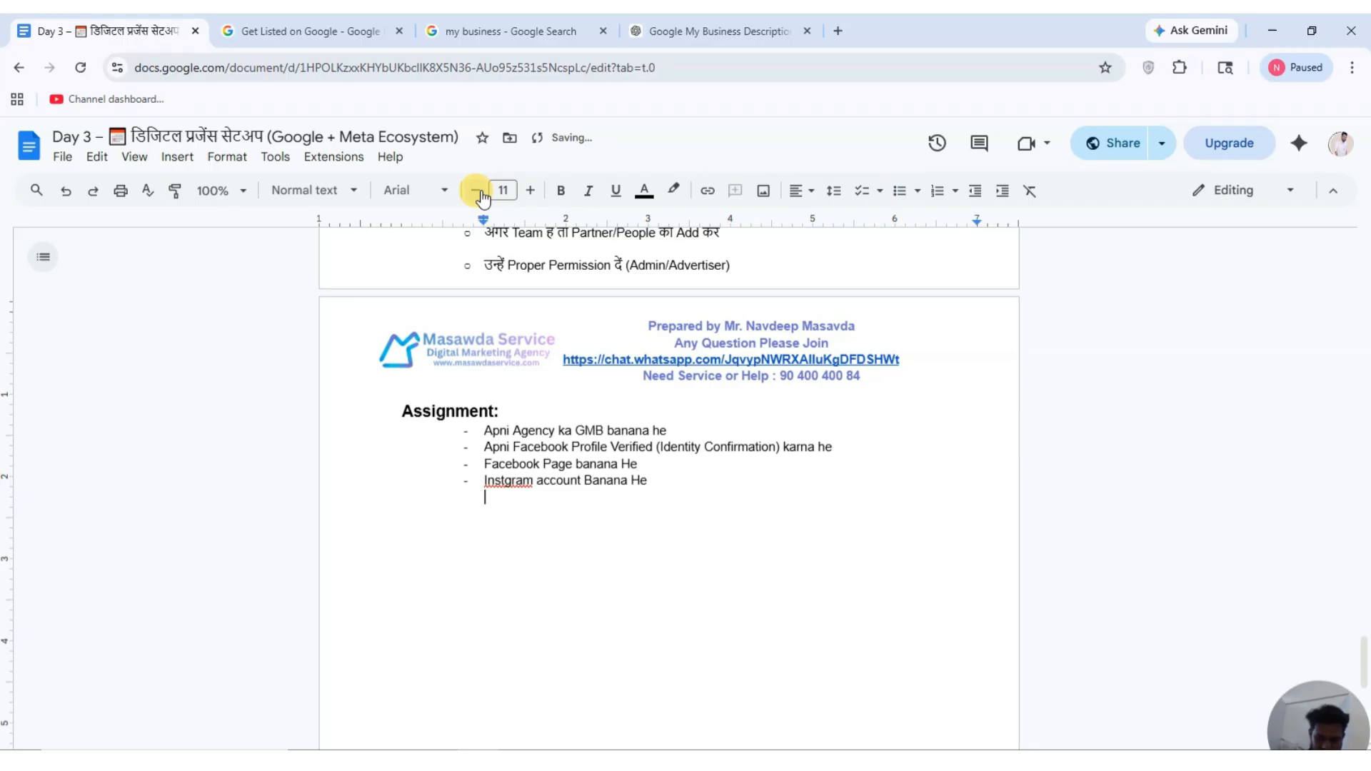
key("BackSpace")
key("Return")
type("I")
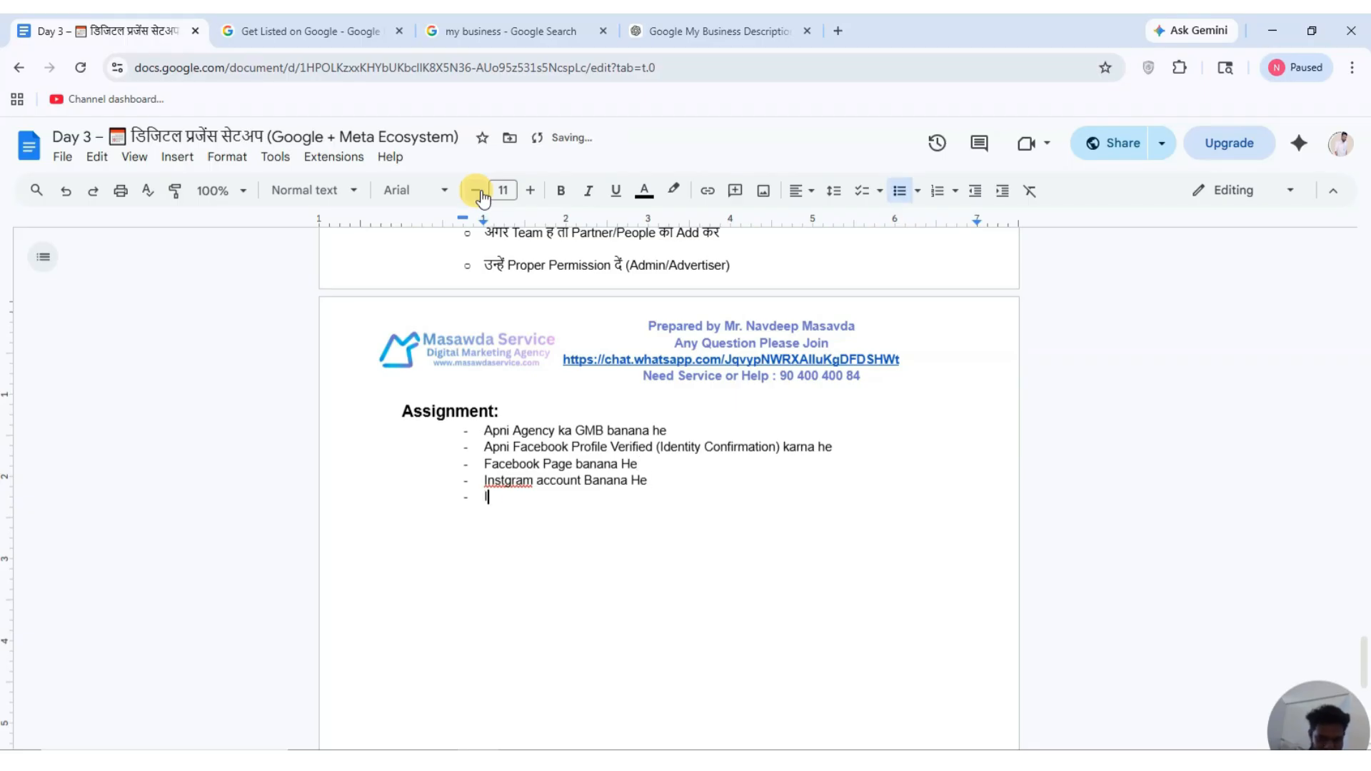
type("nstagram or Fac")
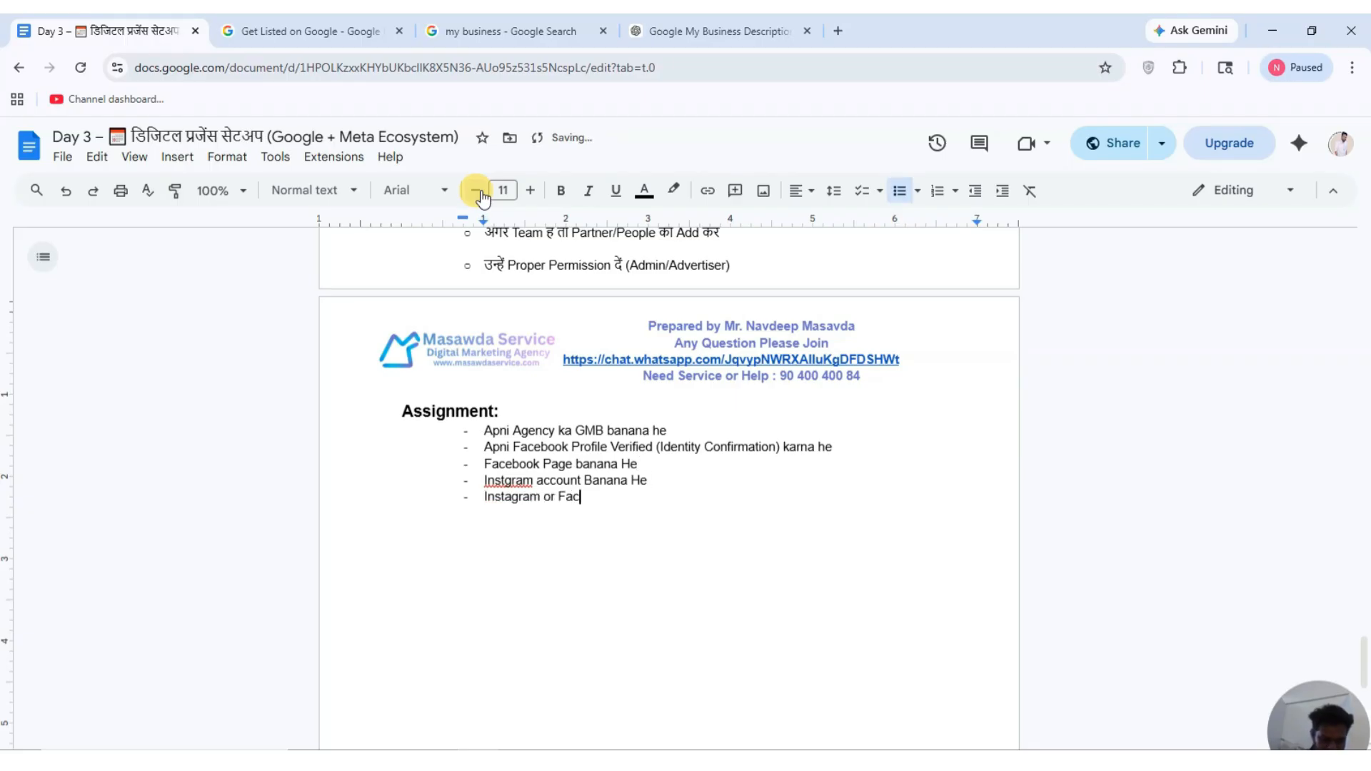
type("ebook Page banan he")
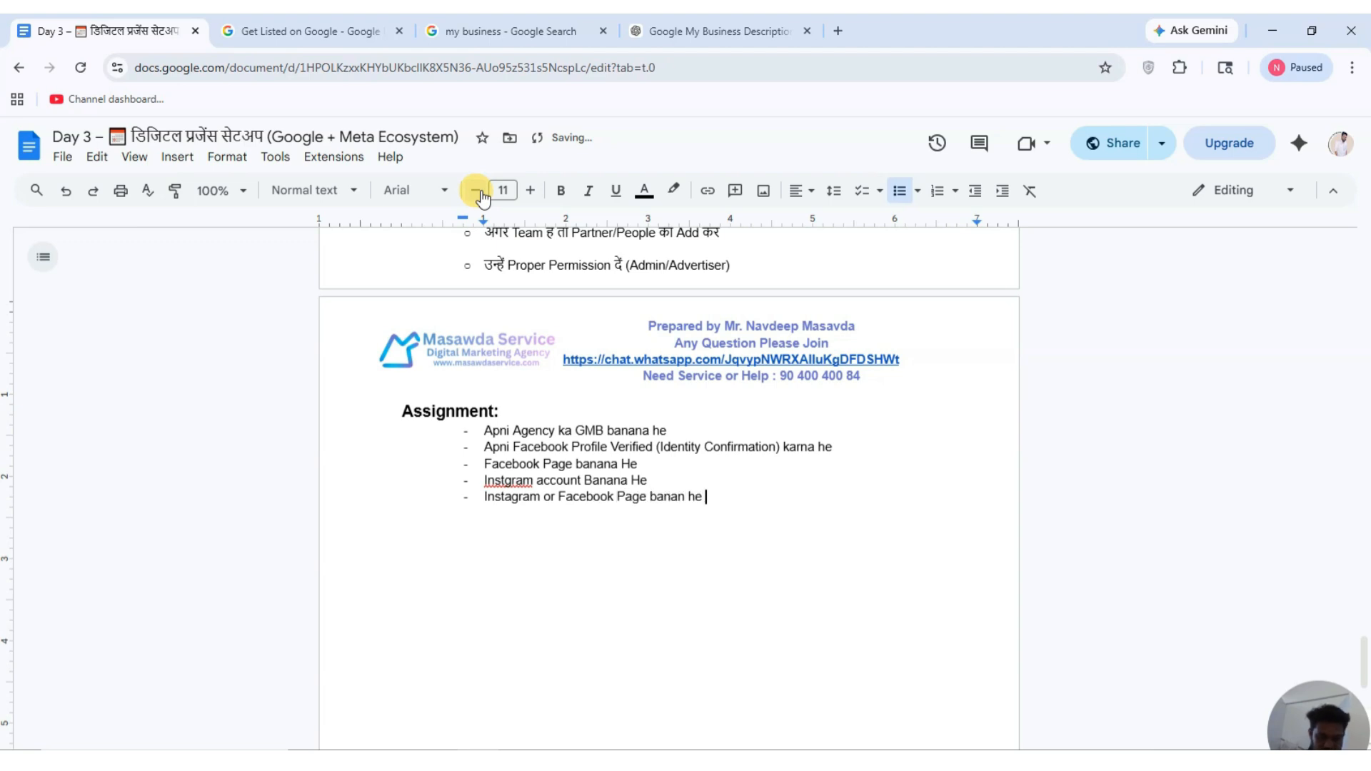
Correct 'Instgram' to 'Instagram' and type the ad account minimum-payment setup task.
key("Return")
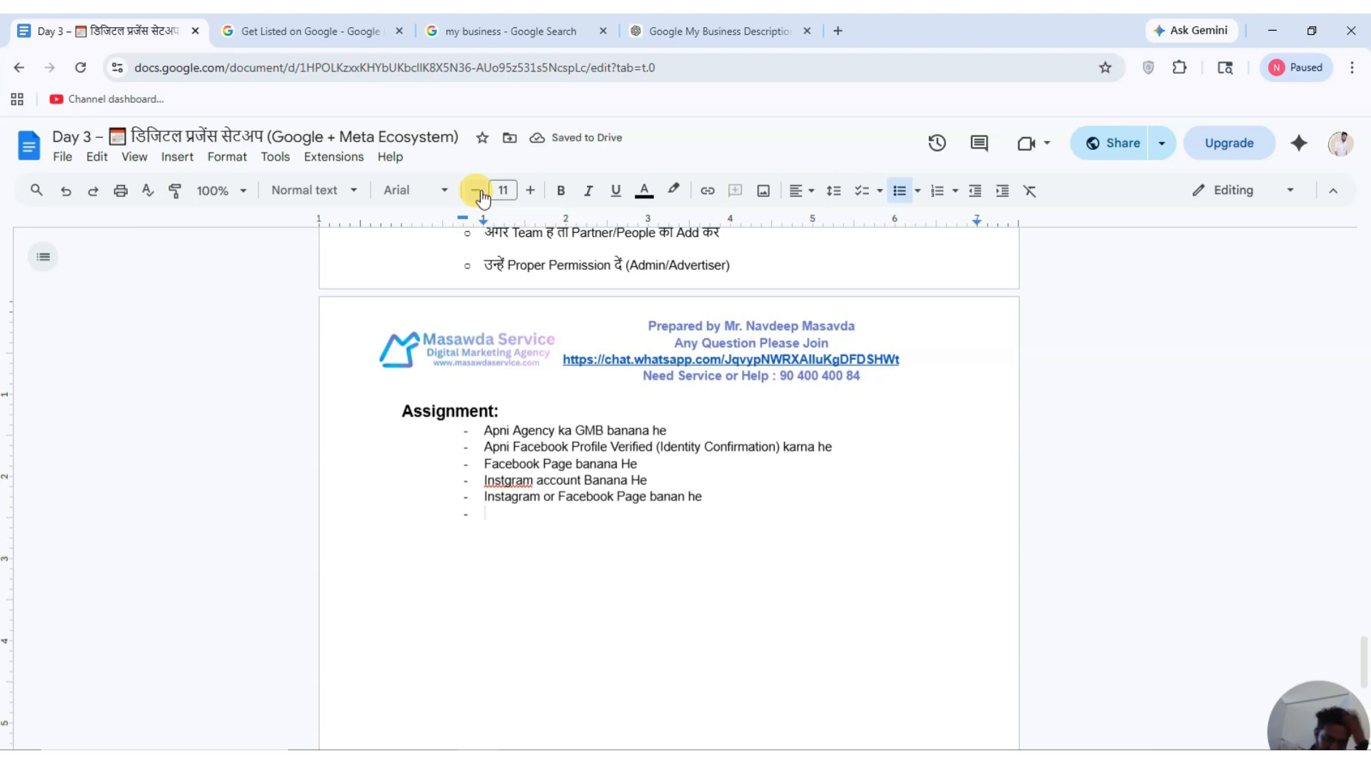
left_click(507, 483)
left_click(522, 457)
left_click(491, 513)
type("Ad Acco")
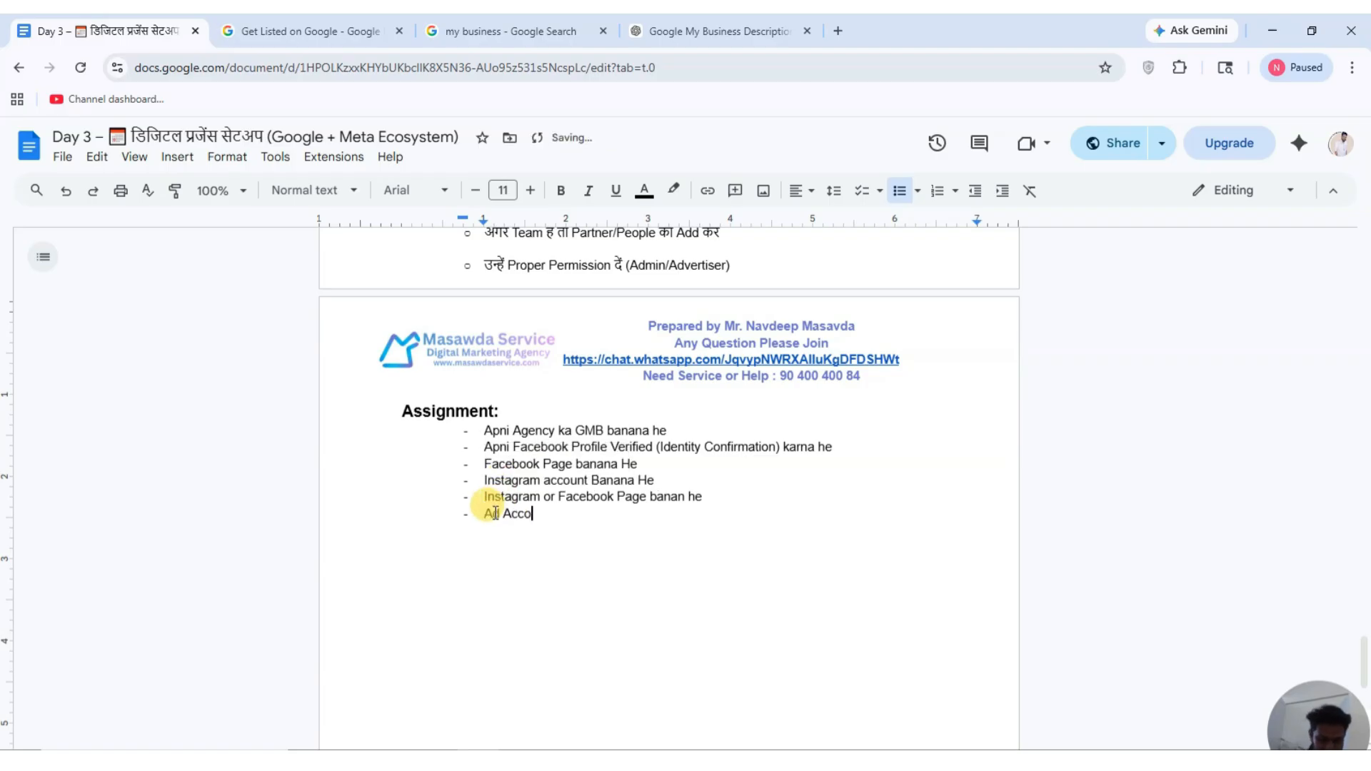
type("unt bana ")
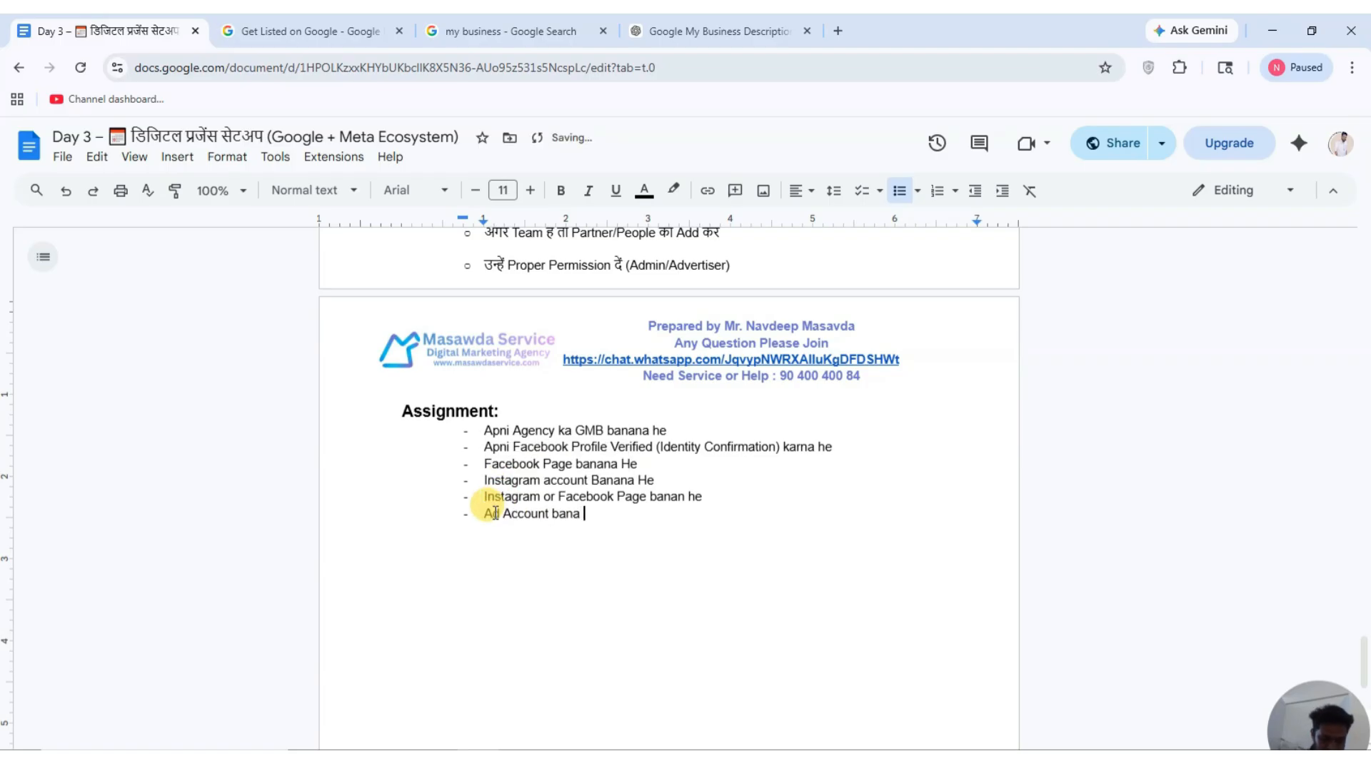
type("he or us")
type("me pag")
key("BackSpace")
key("BackSpace")
key("BackSpace")
type("minimum payment dal ke")
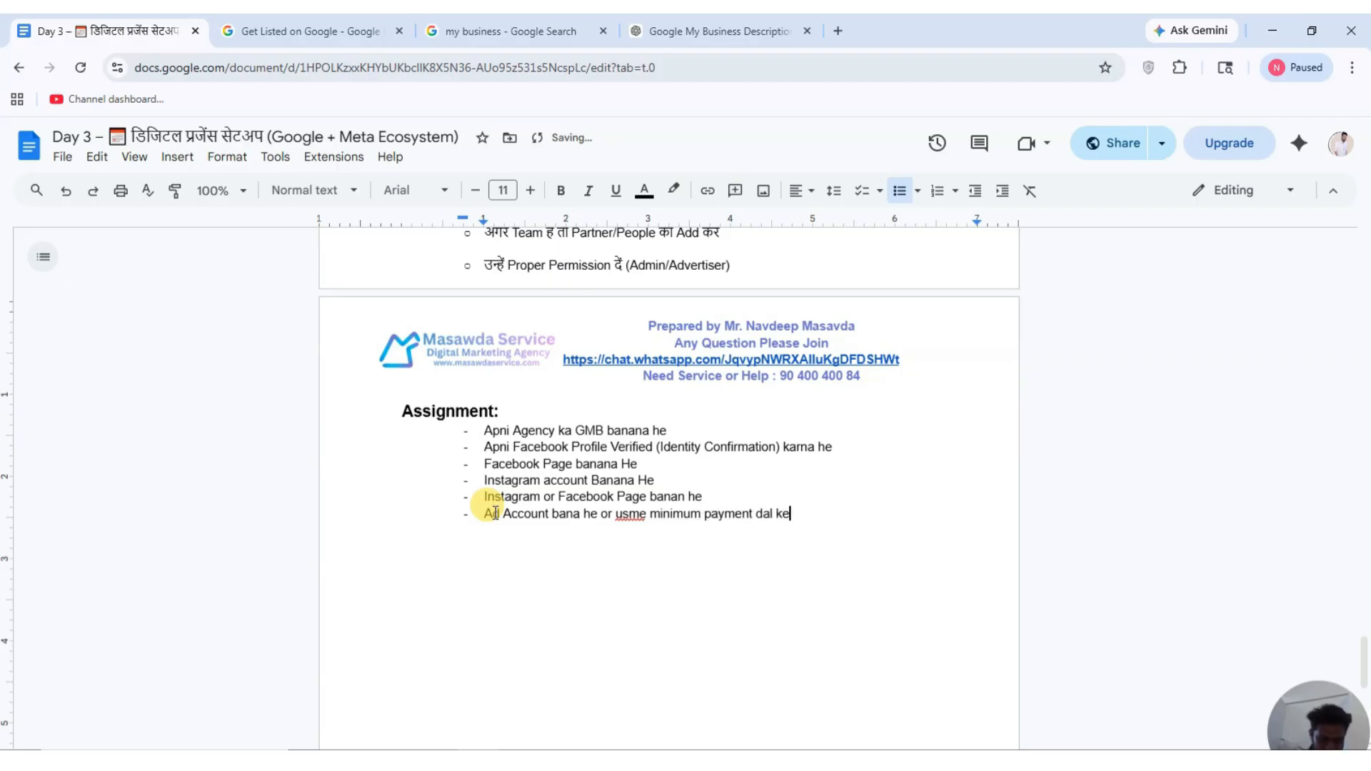
type(" setup karna he")
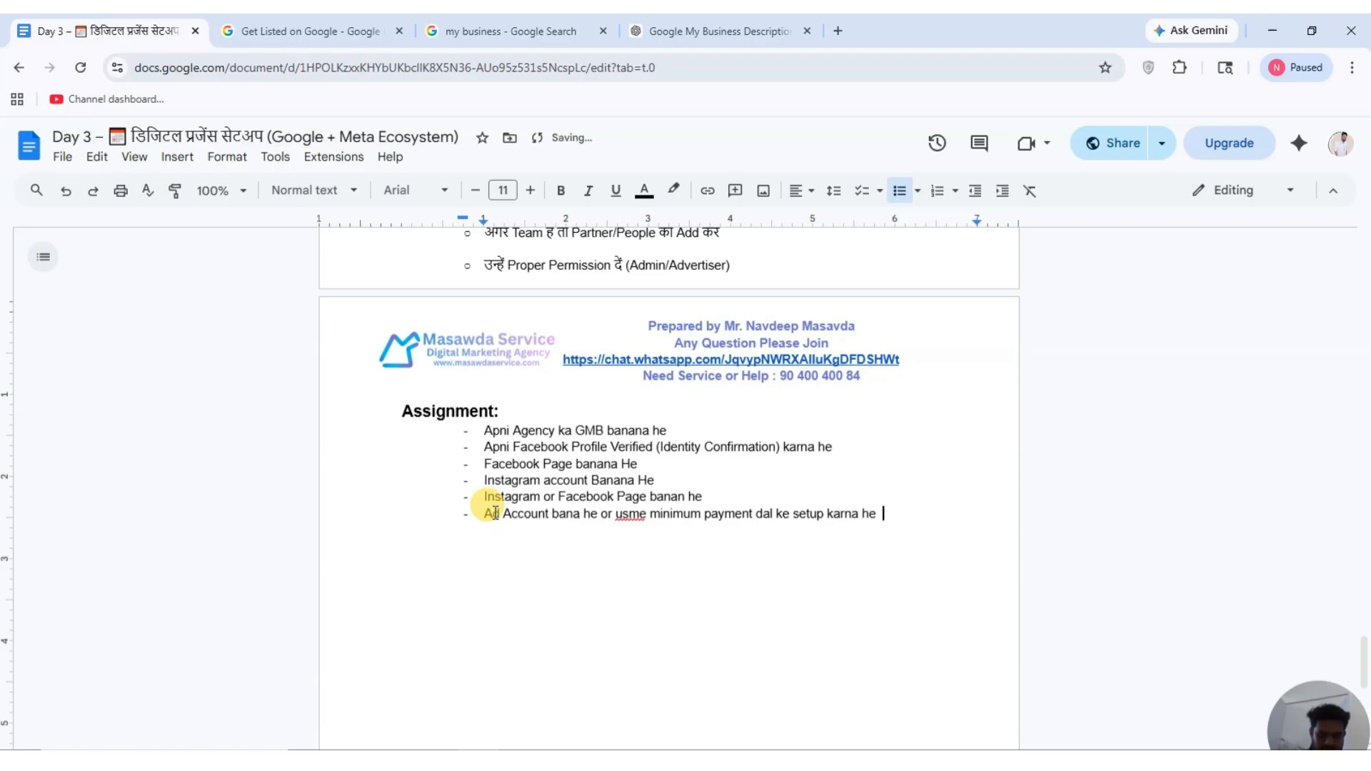